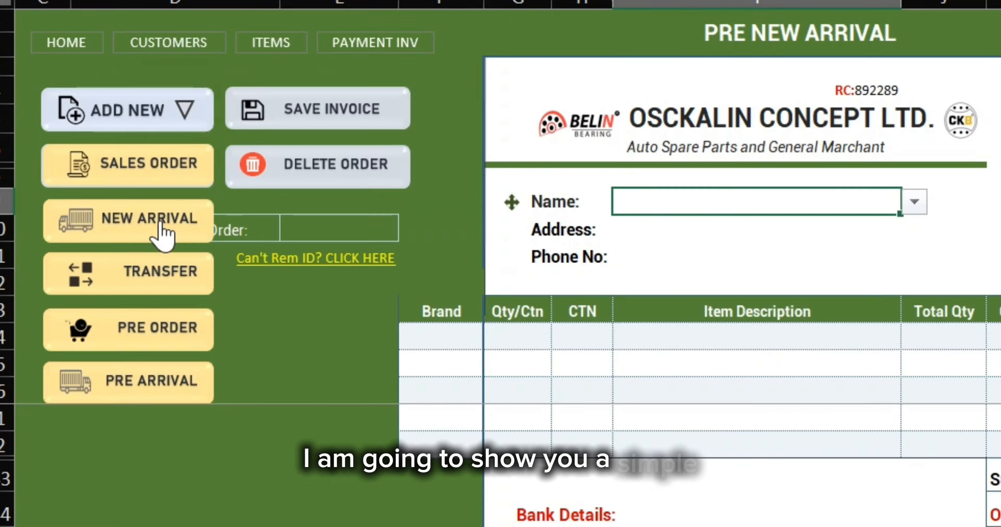
pyautogui.click(86, 163)
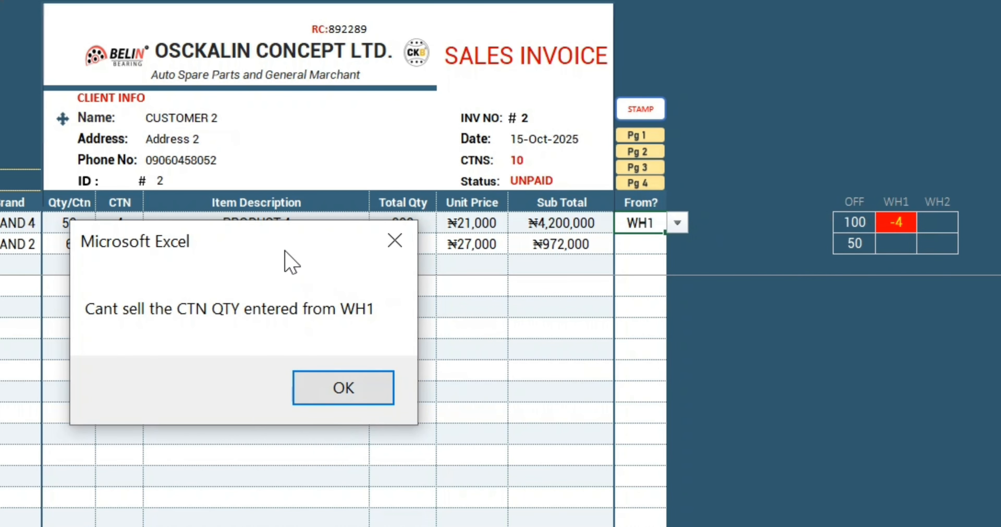
# Dismiss the stock message and set the From source of both PRODUCT 4 and PRODUCT 2 to OFFICE on the sales invoice
pyautogui.click(343, 387)
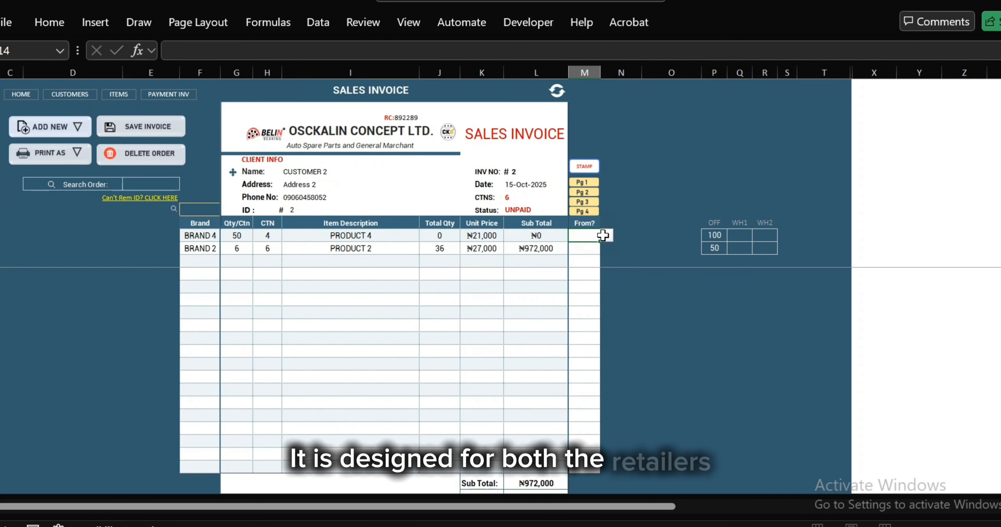
pyautogui.click(607, 236)
pyautogui.click(598, 250)
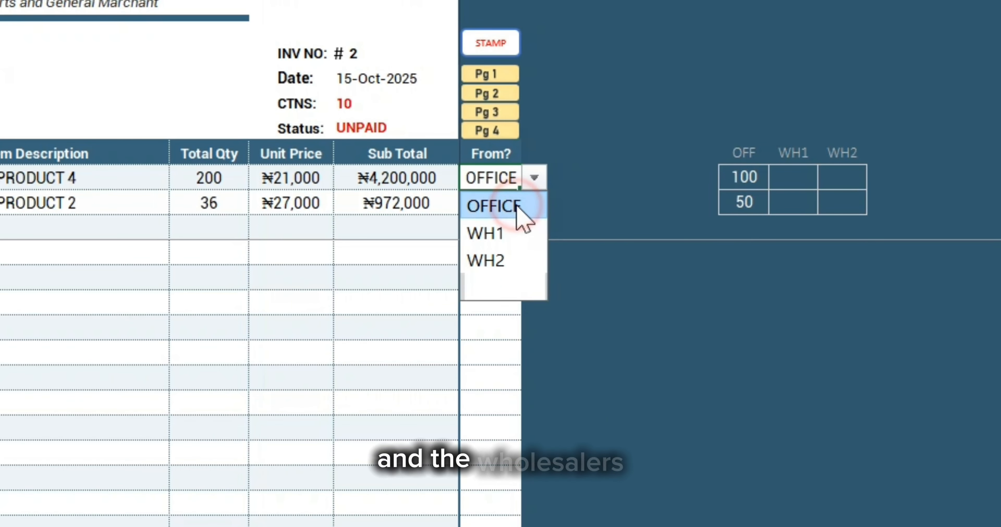
pyautogui.click(586, 249)
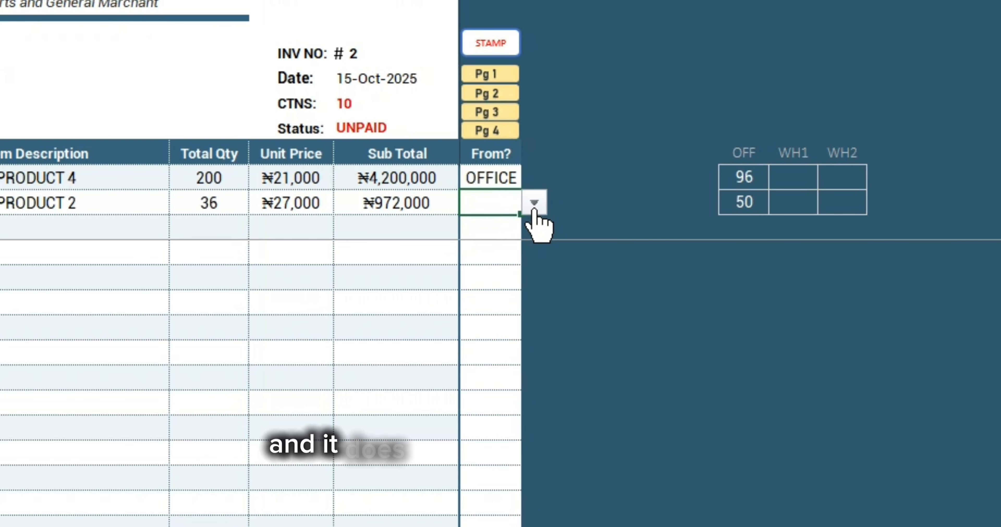
pyautogui.click(534, 204)
pyautogui.click(506, 231)
# Set the sales invoice's status to PAID
pyautogui.click(471, 127)
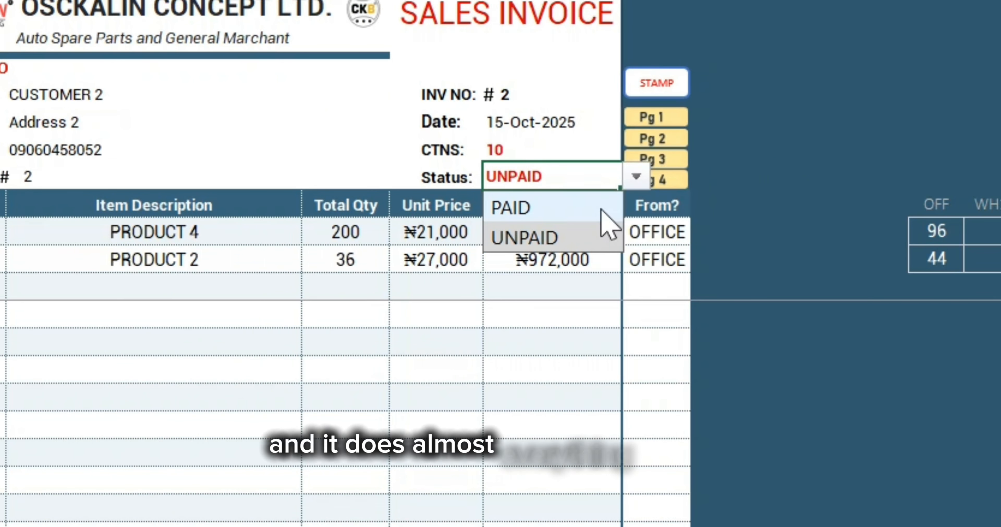
pyautogui.click(438, 154)
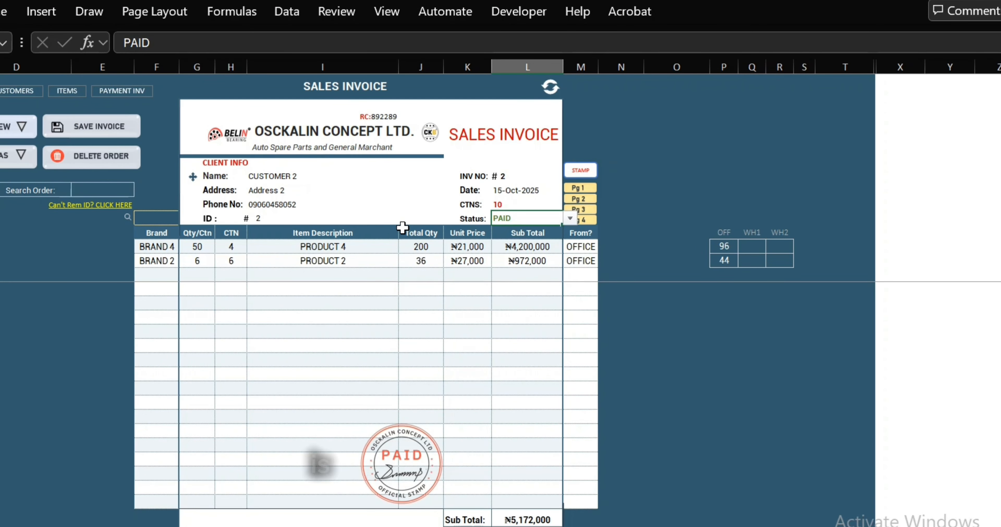
# Output the paid invoice with the print options and open the CUSTOMER 2 sales order PDF dated 15-10-2025 in Documents
pyautogui.click(22, 155)
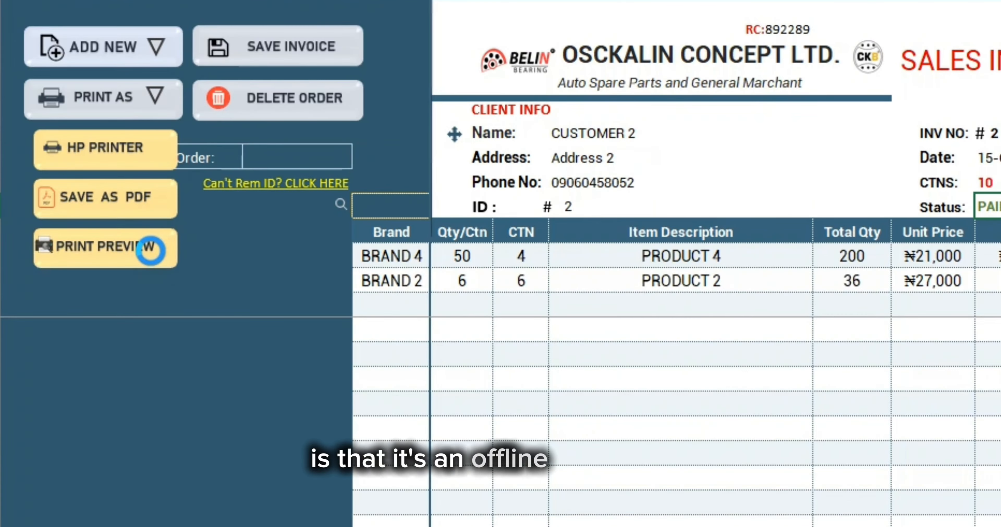
pyautogui.click(150, 251)
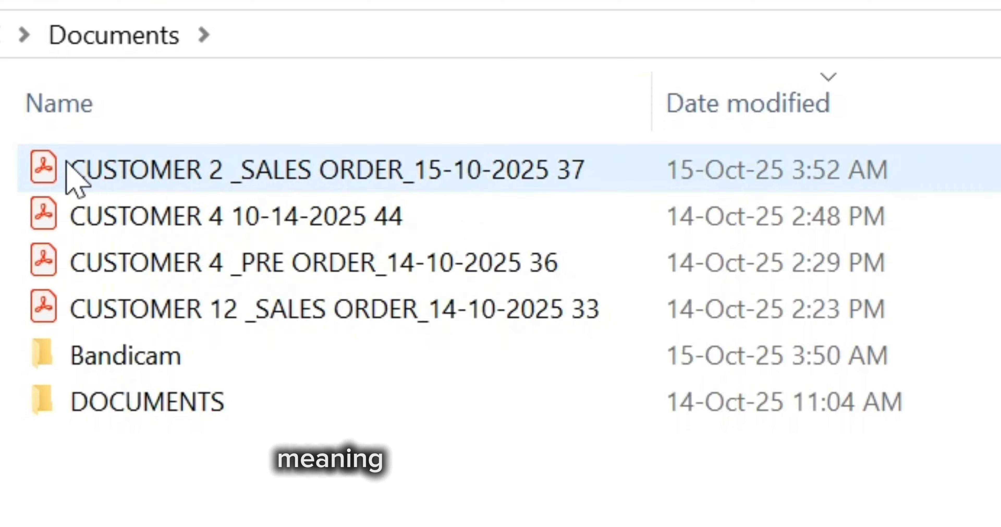
pyautogui.doubleClick(342, 61)
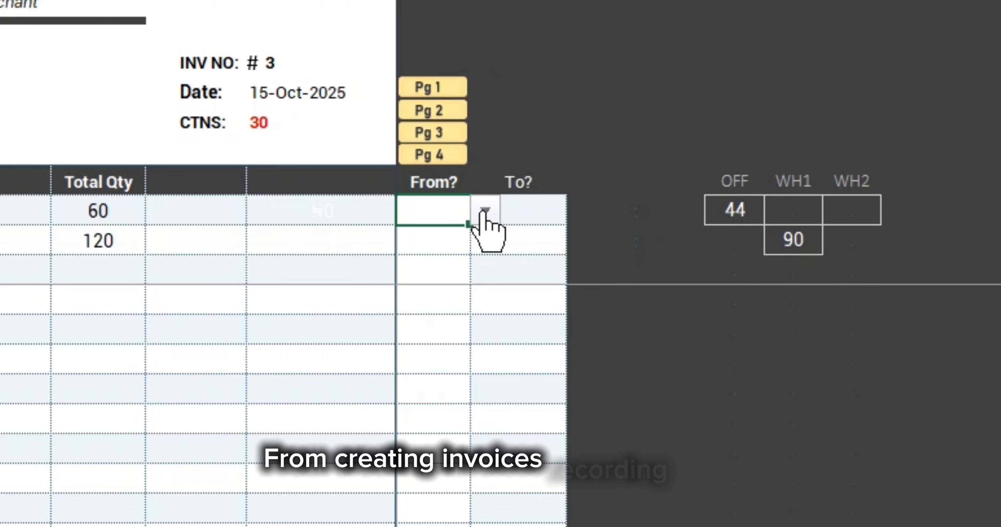
# Set the first item row of the transfer invoice to move stock from OFFICE to WH1
pyautogui.click(482, 214)
pyautogui.click(438, 244)
pyautogui.click(517, 210)
pyautogui.click(581, 210)
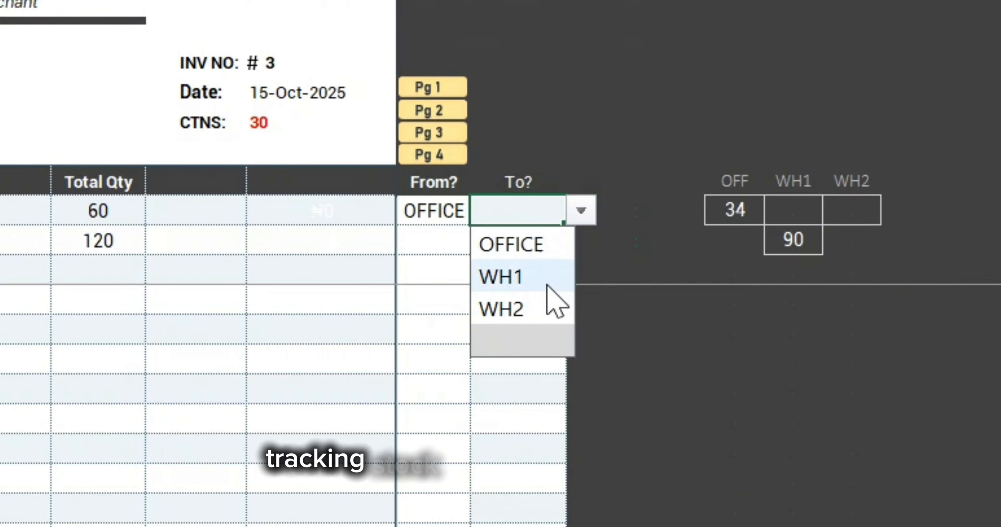
pyautogui.click(524, 268)
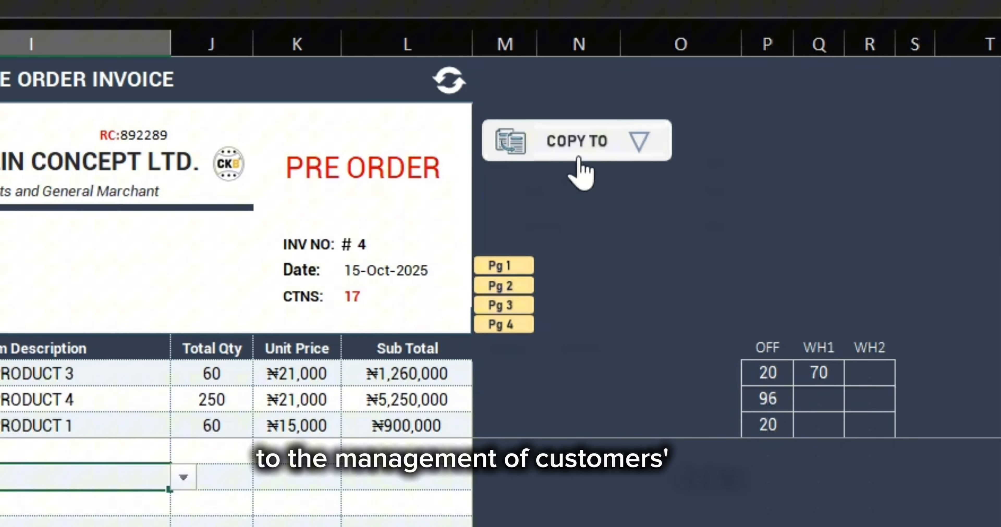
# Open the copy options for the pre-order invoice
pyautogui.click(574, 157)
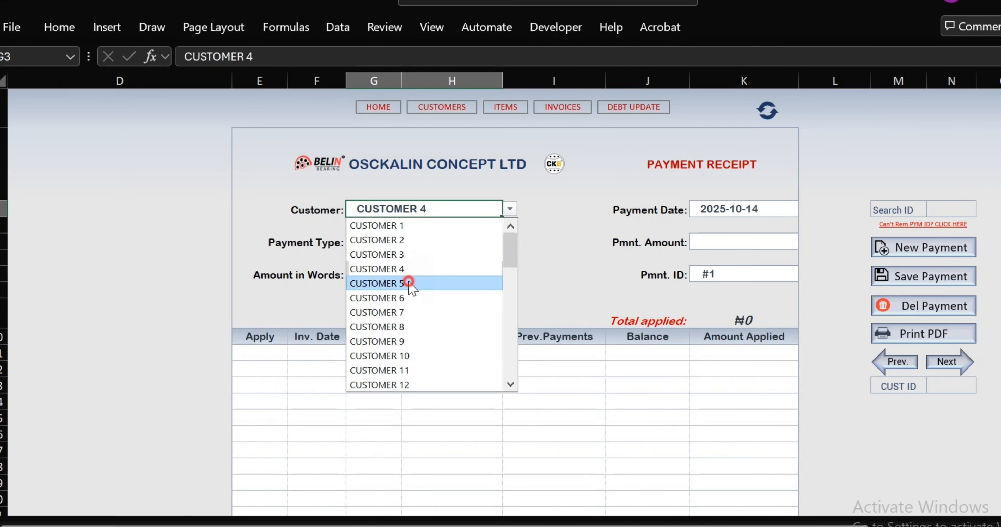
# Select CUSTOMER 5 on the payment receipt, try to save a payment amount of 80000, and dismiss the message
pyautogui.click(380, 284)
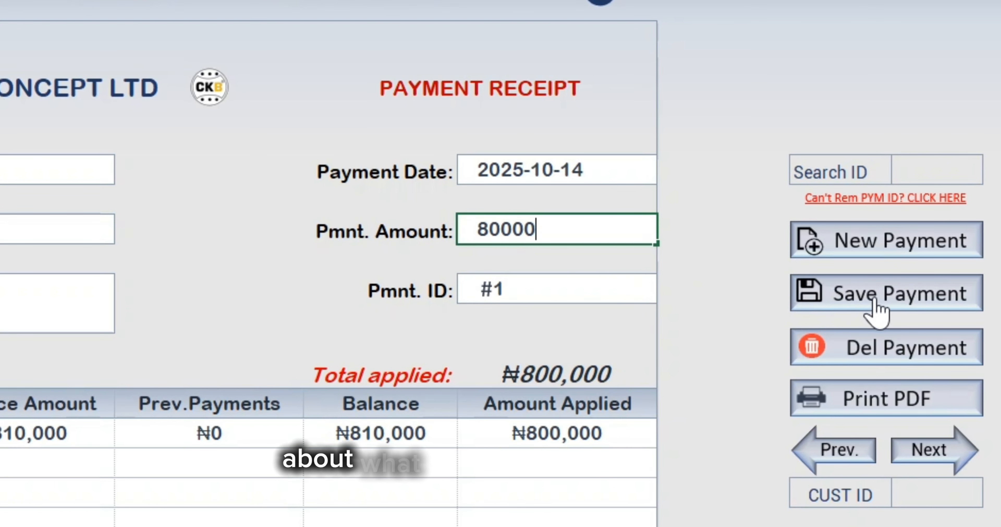
pyautogui.click(872, 308)
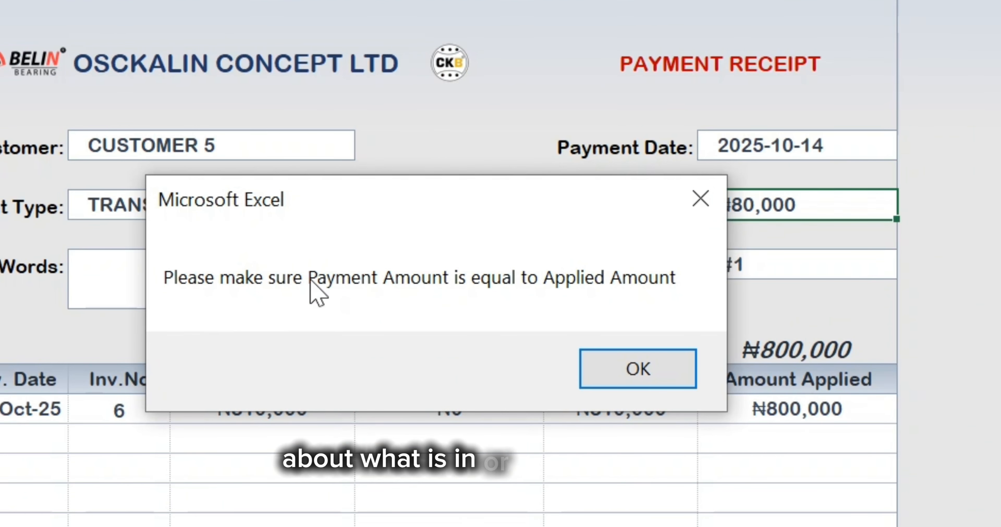
pyautogui.click(664, 375)
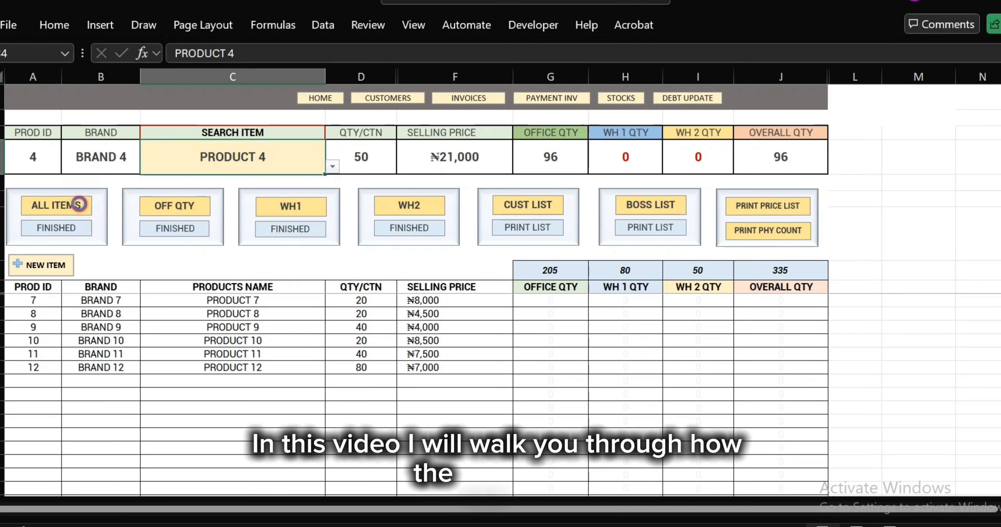
# Show all items in the product list on the items page
pyautogui.click(52, 206)
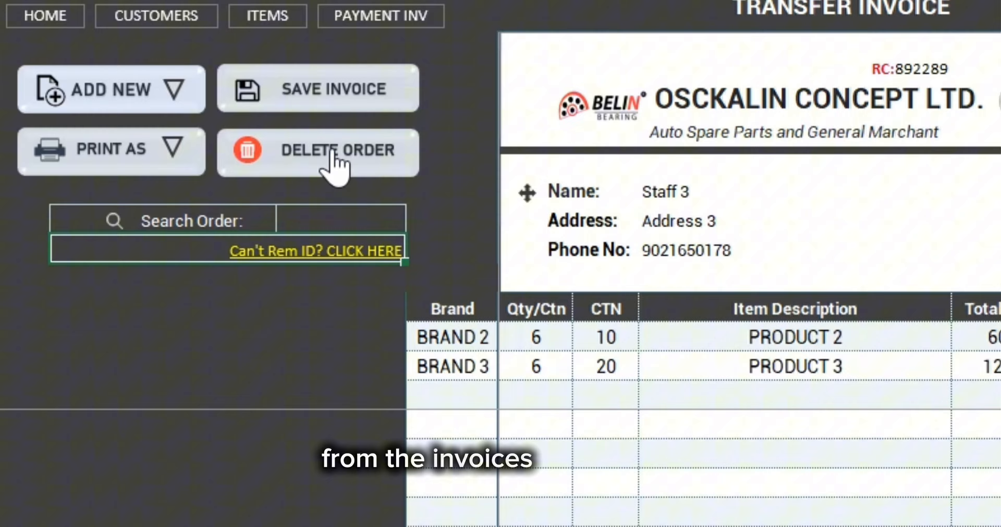
# Delete transfer invoice 3 and confirm the deletion
pyautogui.click(335, 148)
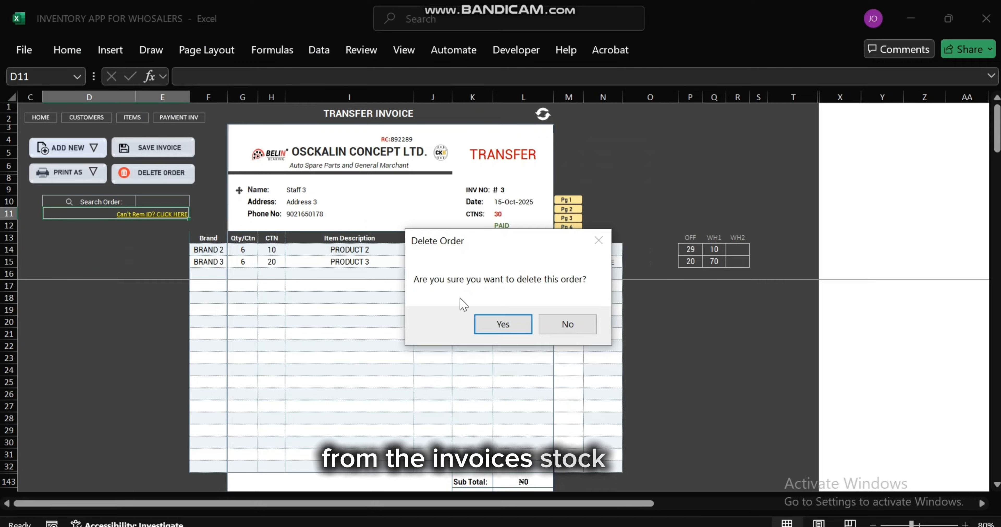
pyautogui.click(440, 277)
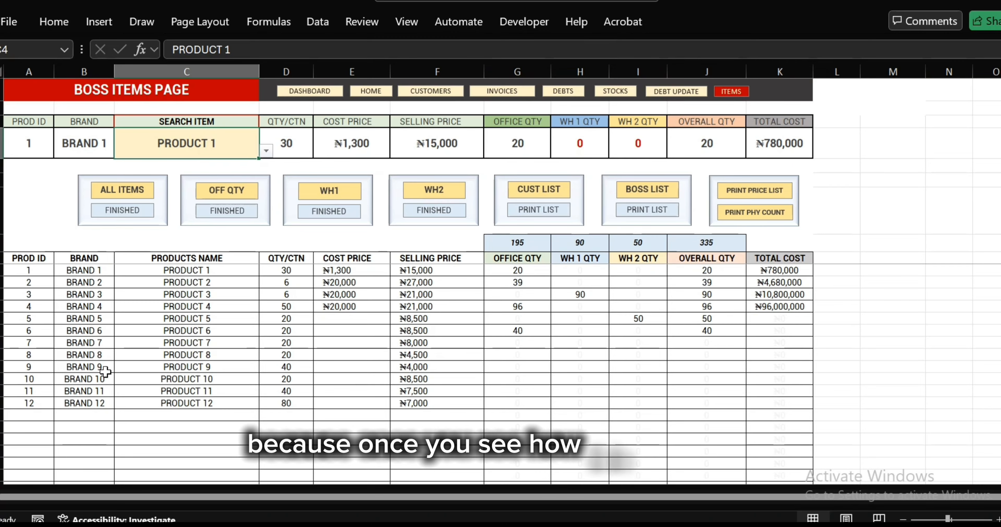
pyautogui.click(363, 270)
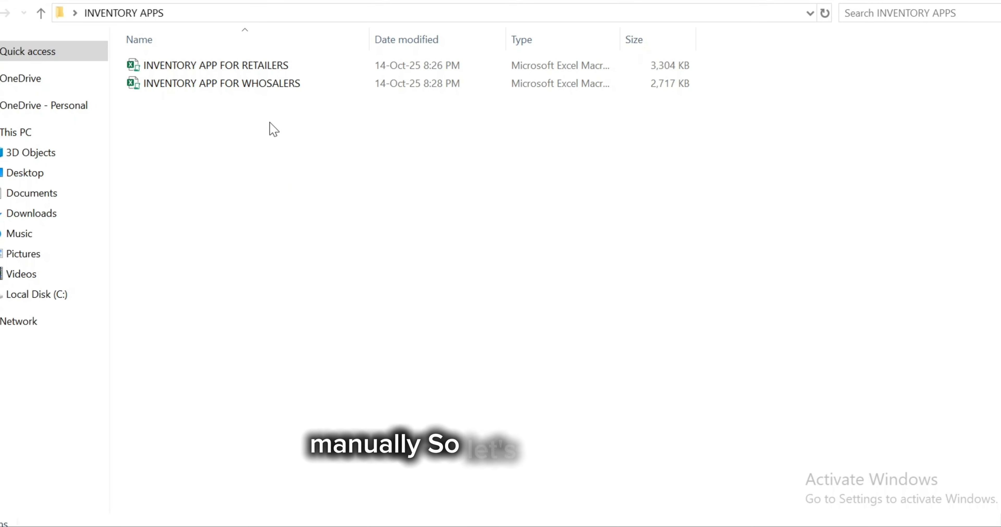
# Open the INVENTORY APP FOR WHOSALERS workbook and log in as STAFF 1 with the account password
pyautogui.click(288, 90)
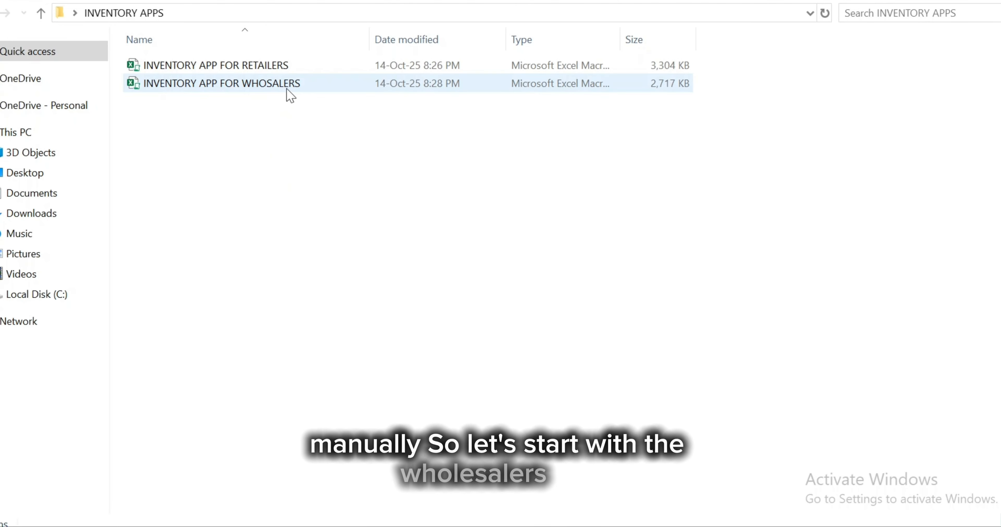
pyautogui.doubleClick(287, 91)
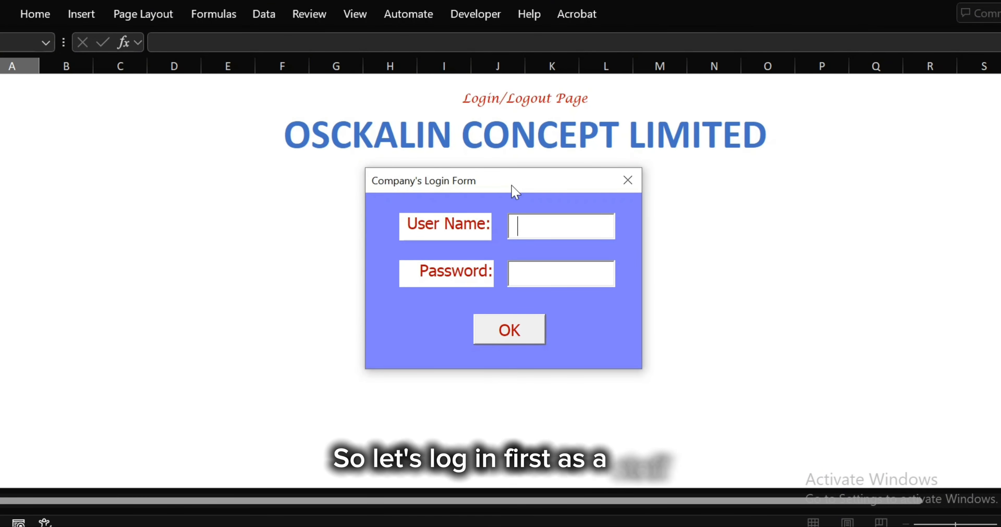
pyautogui.write('STAFF 1')
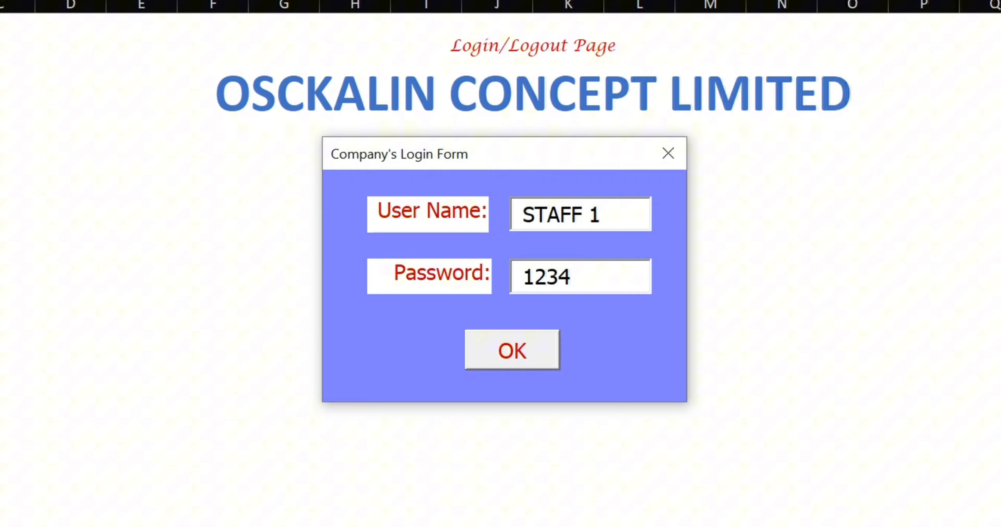
pyautogui.click(529, 345)
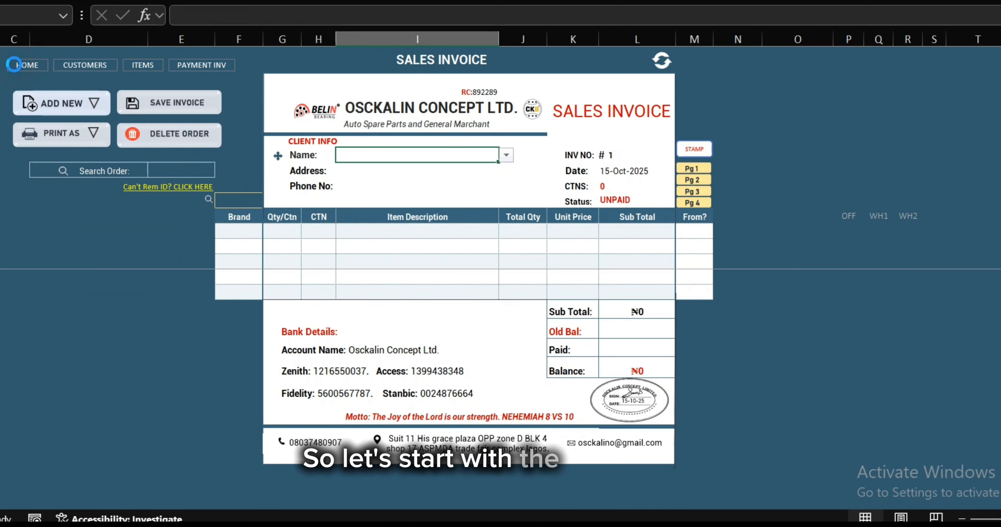
# Go to the home dashboard, view the invoices page and the payment receipt page, and return home
pyautogui.click(35, 43)
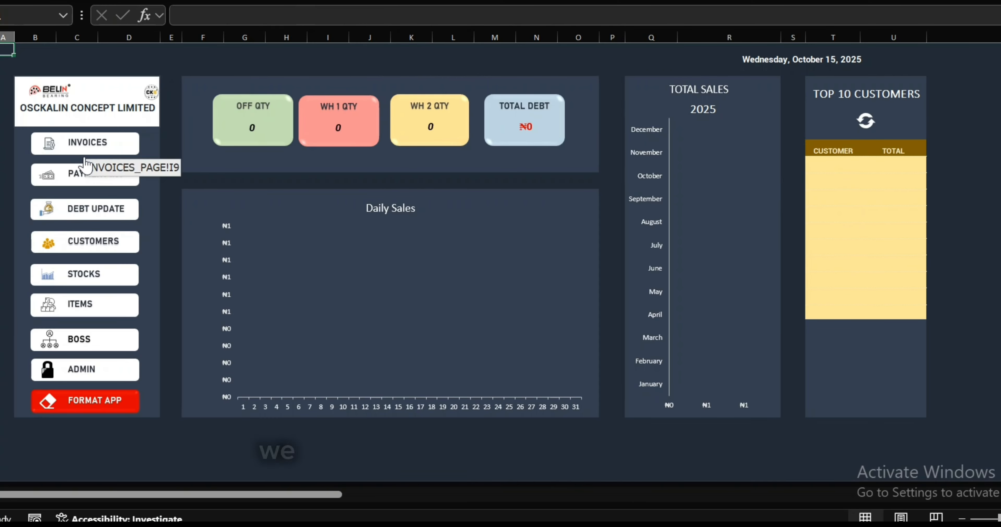
pyautogui.click(87, 143)
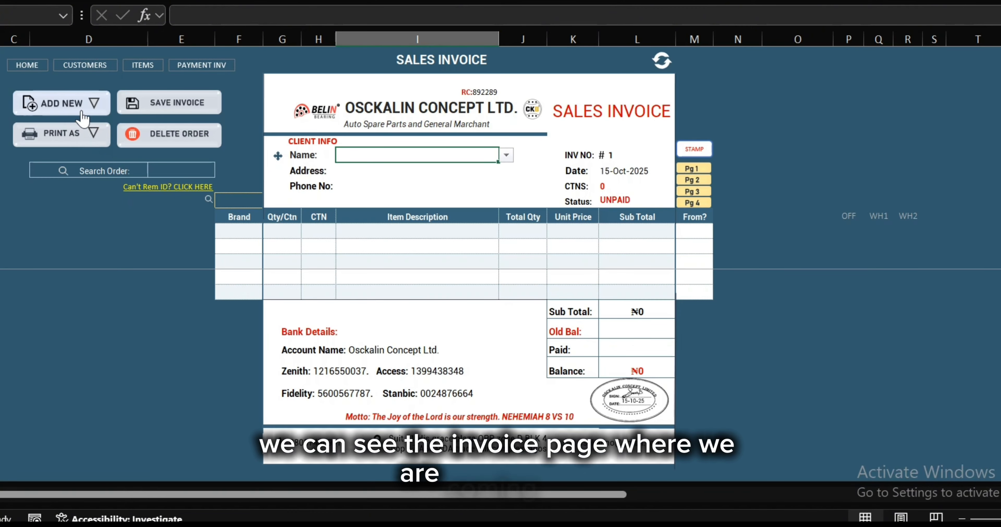
pyautogui.click(24, 69)
pyautogui.click(92, 184)
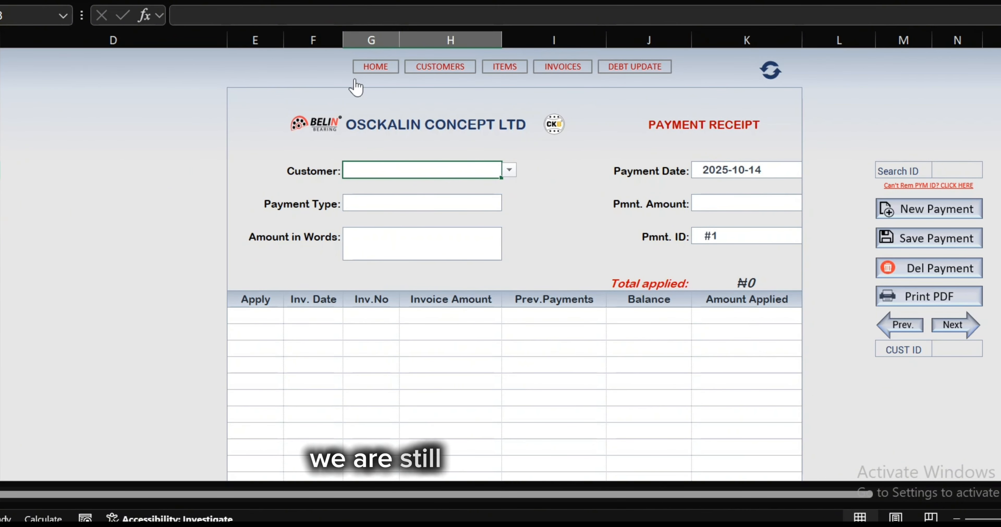
pyautogui.click(381, 64)
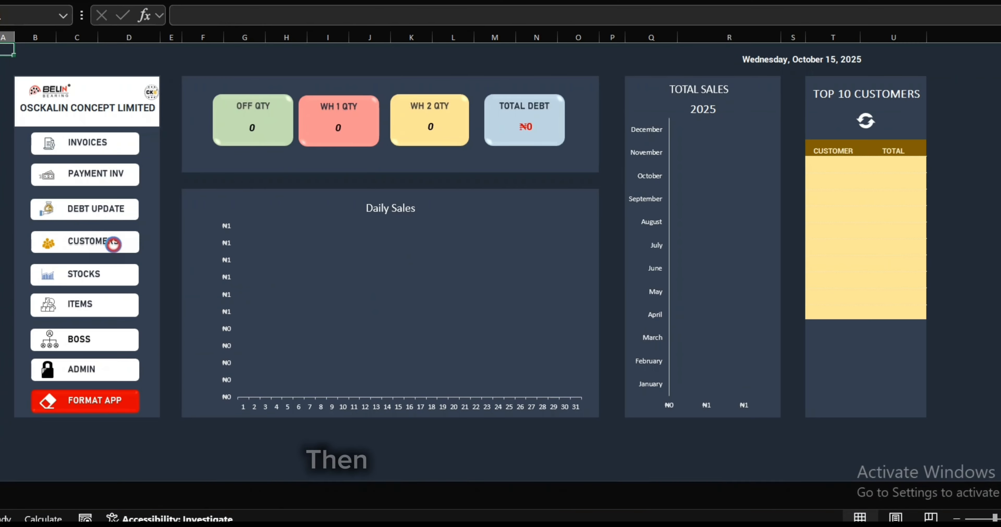
# Look through the customers list and return to the home dashboard
pyautogui.click(230, 204)
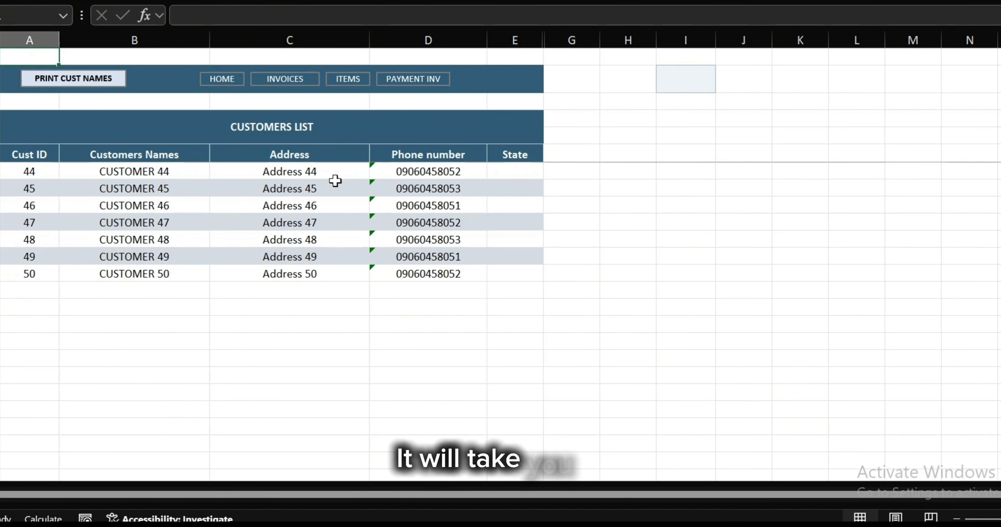
pyautogui.scroll(12, 368, 276)
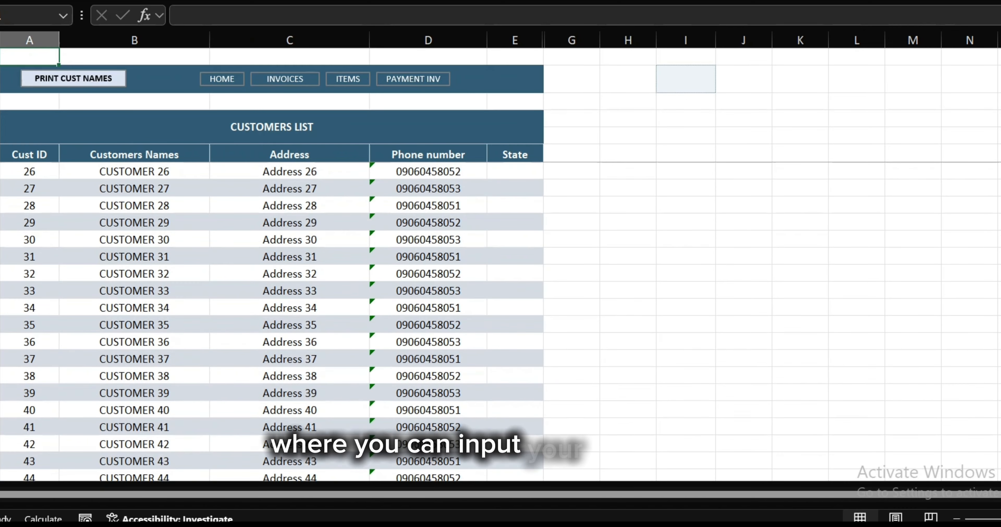
pyautogui.click(222, 81)
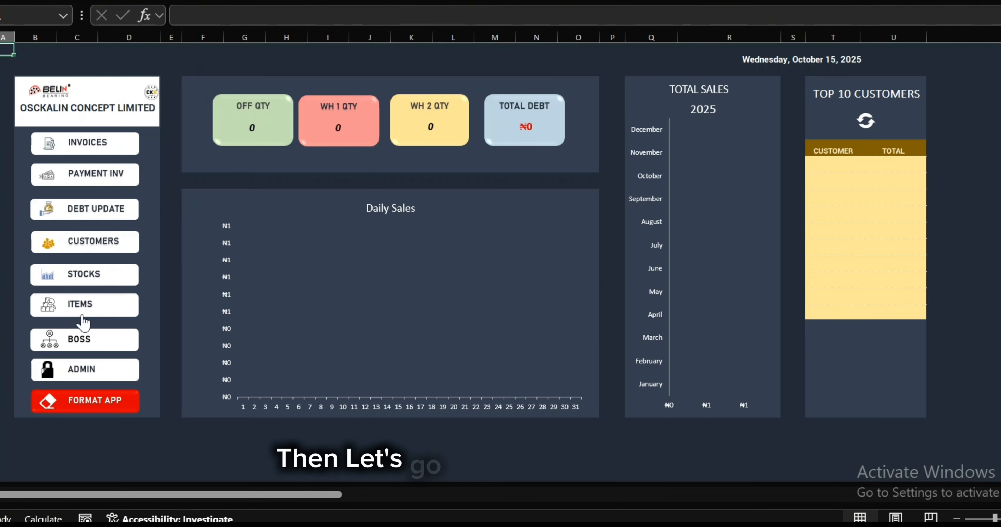
# View the stocks page and the items page, returning to the home dashboard after each one
pyautogui.click(93, 273)
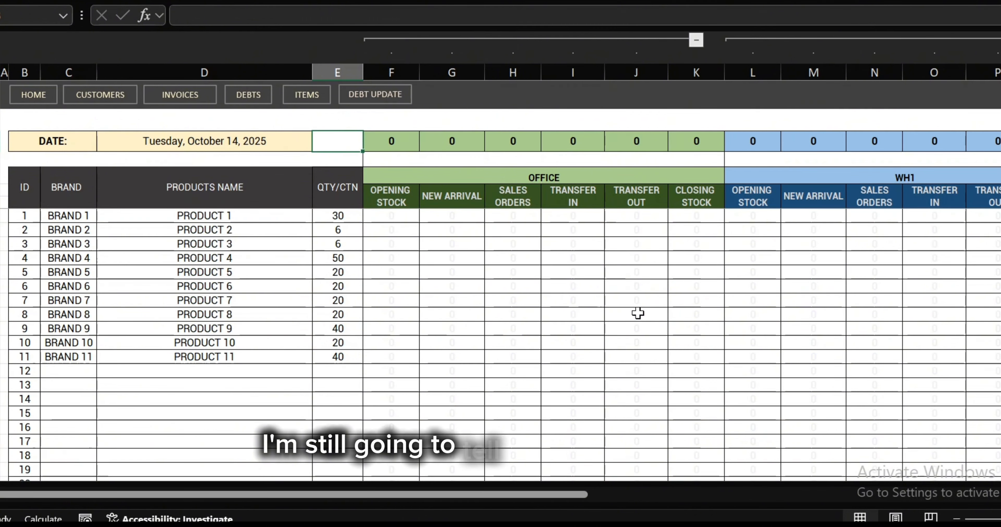
pyautogui.click(33, 94)
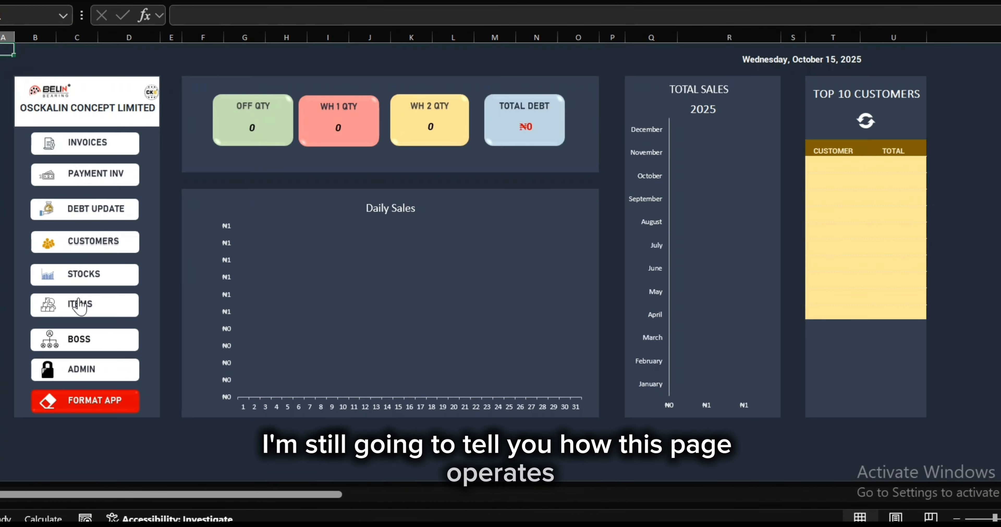
pyautogui.click(90, 309)
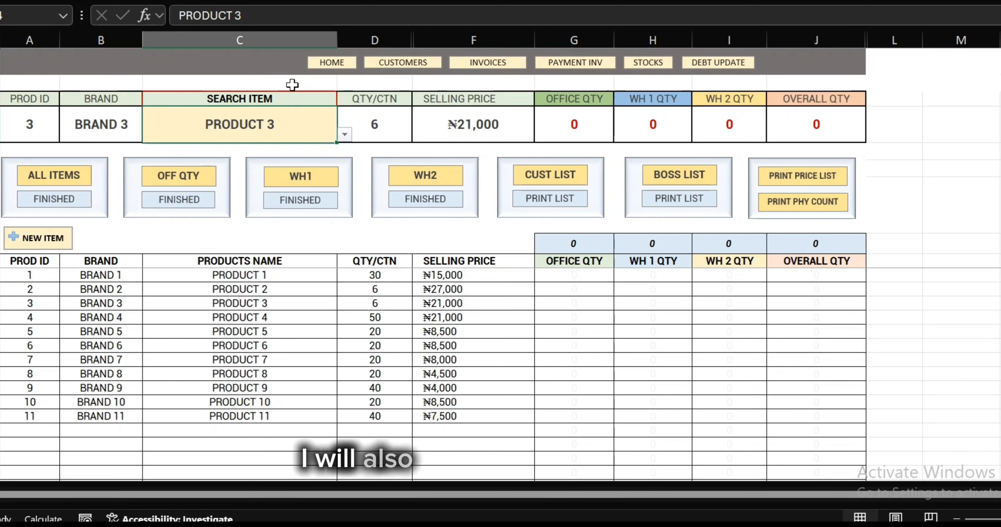
pyautogui.click(331, 63)
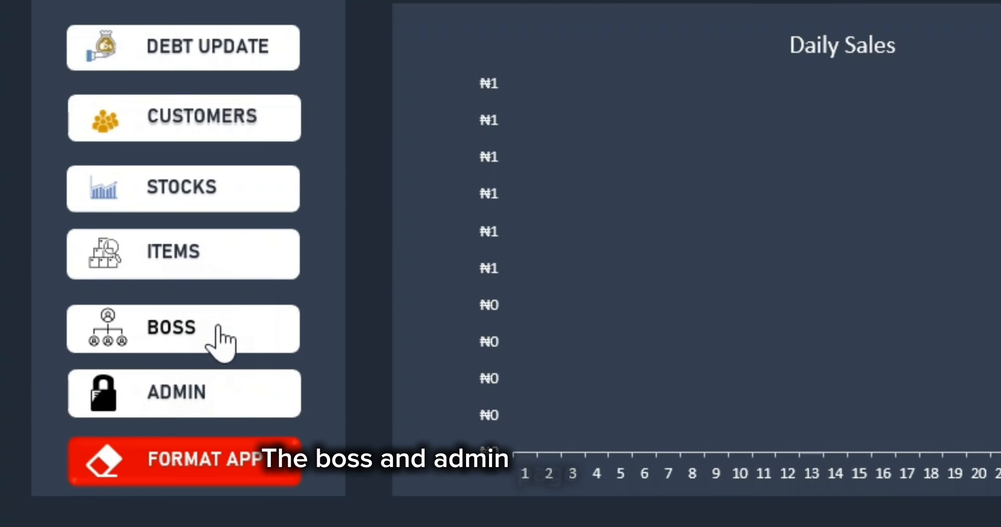
# Try to open the restricted Boss and Admin pages from the home dashboard
pyautogui.click(217, 319)
pyautogui.click(203, 385)
pyautogui.click(211, 330)
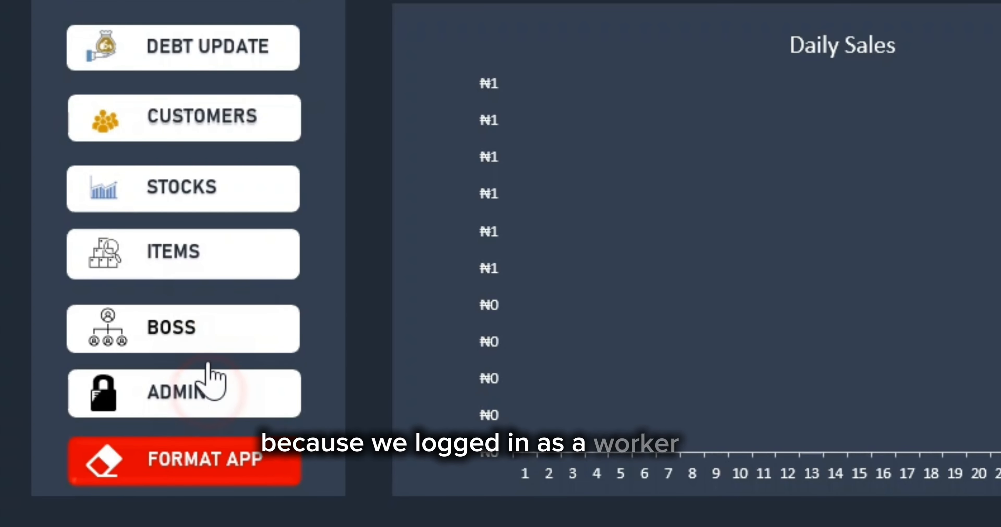
# Retry opening the restricted Boss and Admin pages while logged in as staff
pyautogui.click(204, 336)
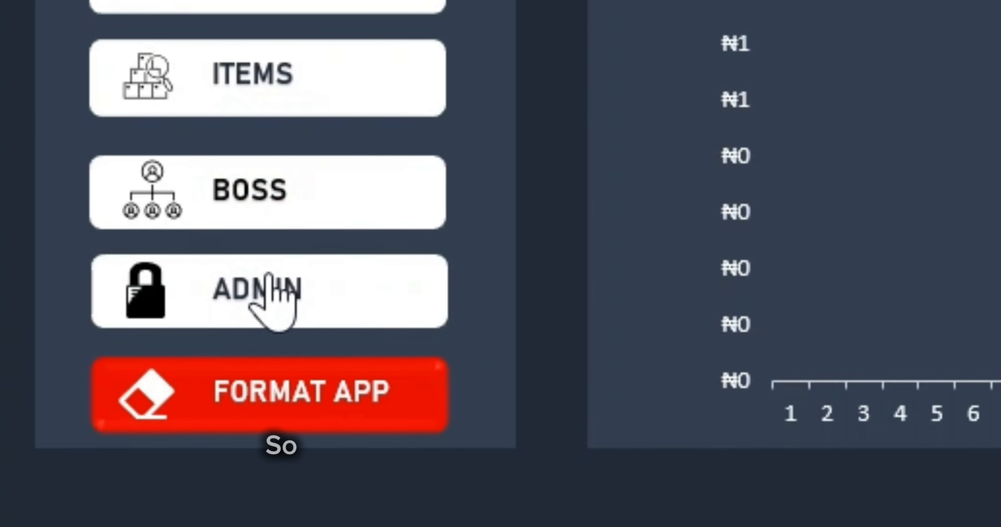
pyautogui.click(195, 375)
pyautogui.click(182, 383)
pyautogui.click(258, 183)
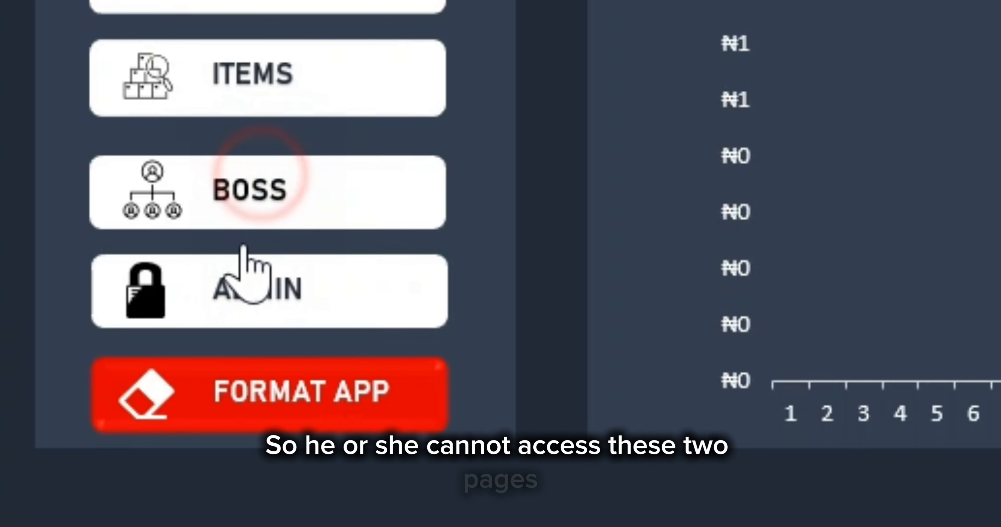
pyautogui.click(247, 259)
pyautogui.click(264, 278)
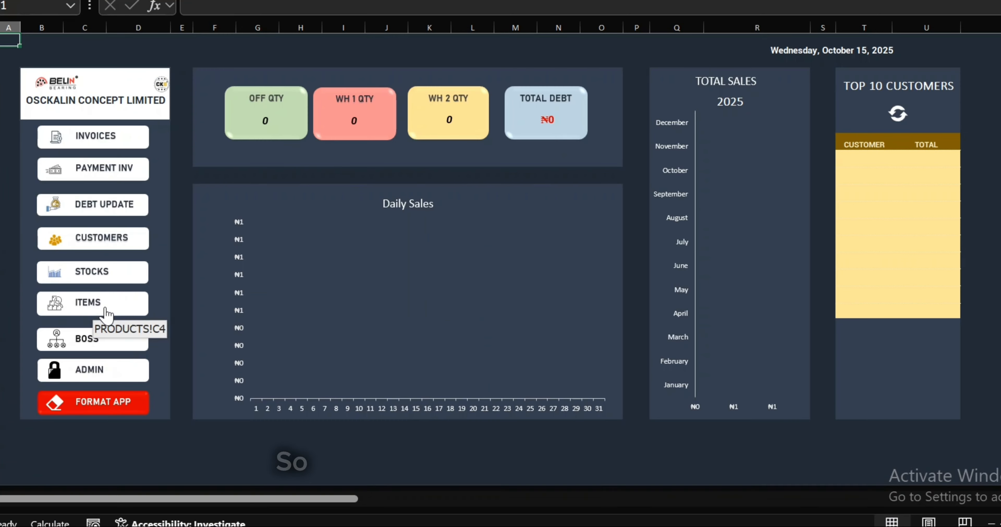
# Open the items page and start a new item with product ID 12 and brand BRAND 12
pyautogui.click(260, 309)
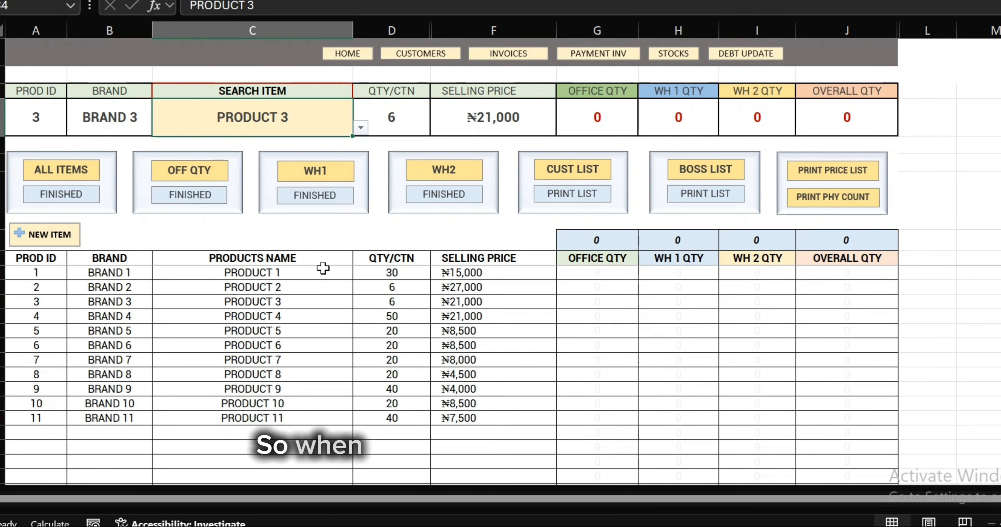
pyautogui.click(261, 431)
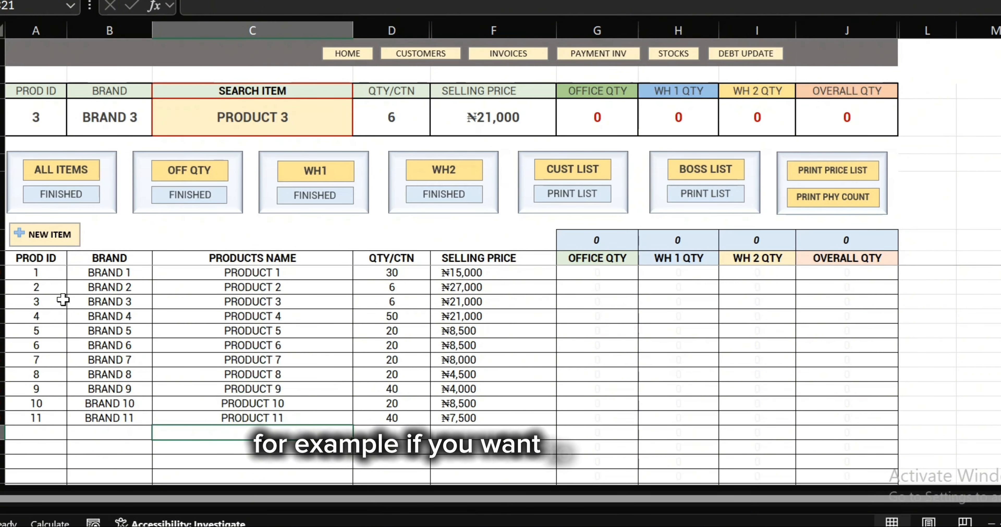
pyautogui.click(41, 238)
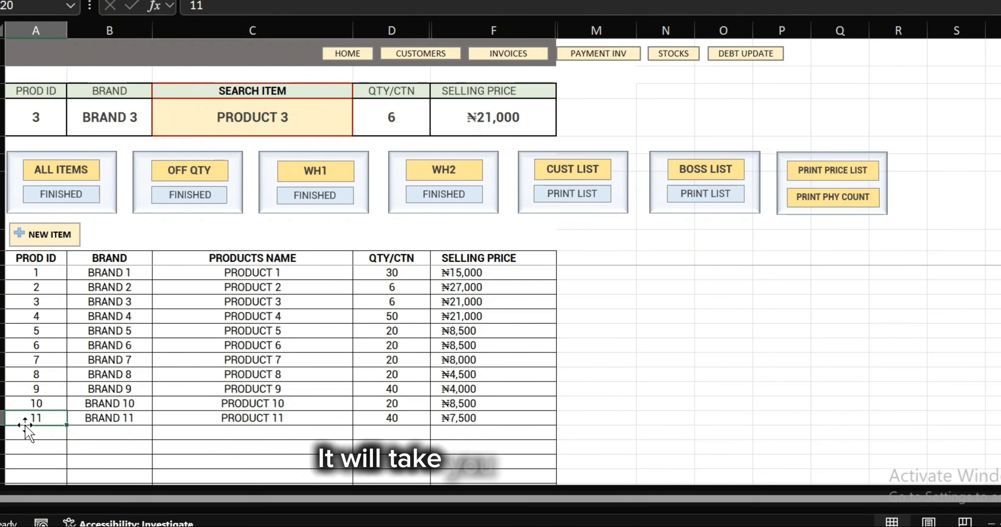
pyautogui.click(41, 435)
pyautogui.write('12')
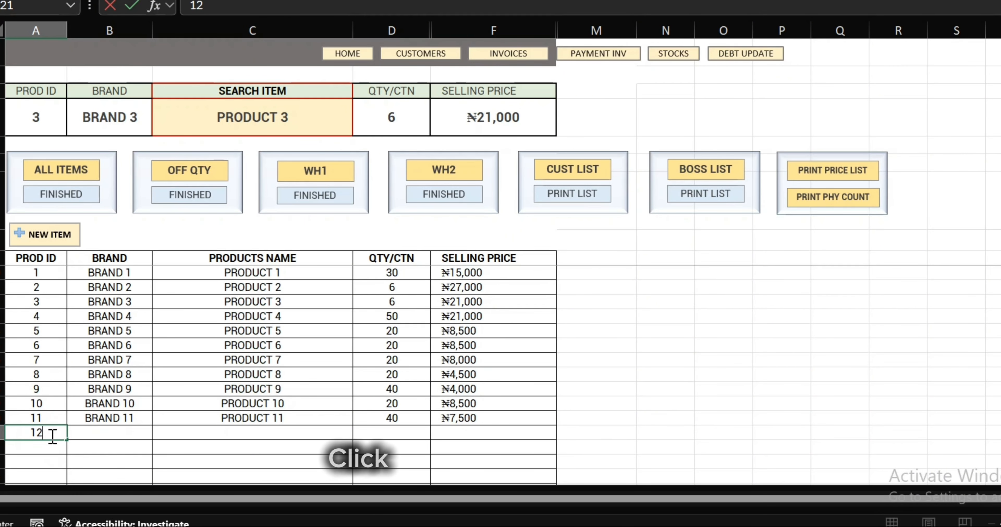
pyautogui.press('Tab')
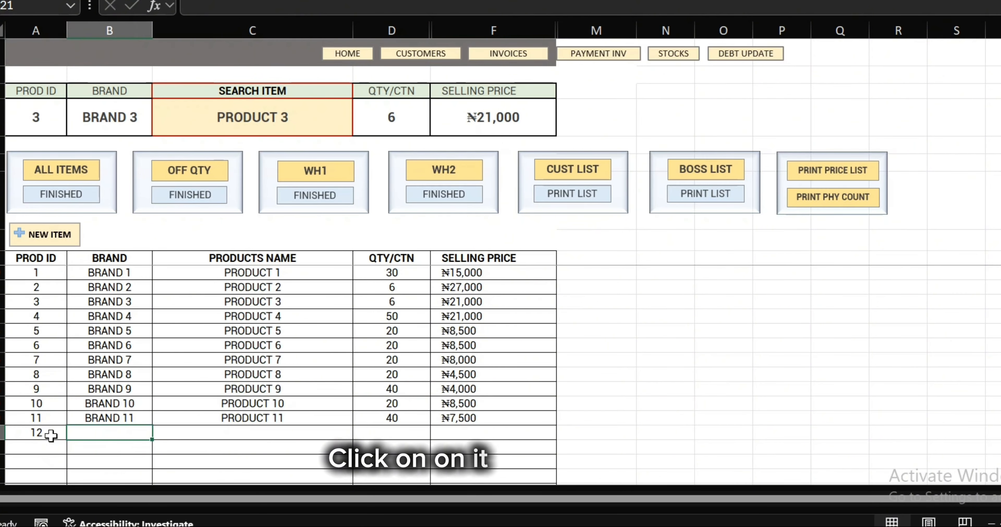
pyautogui.write('BRAND 12')
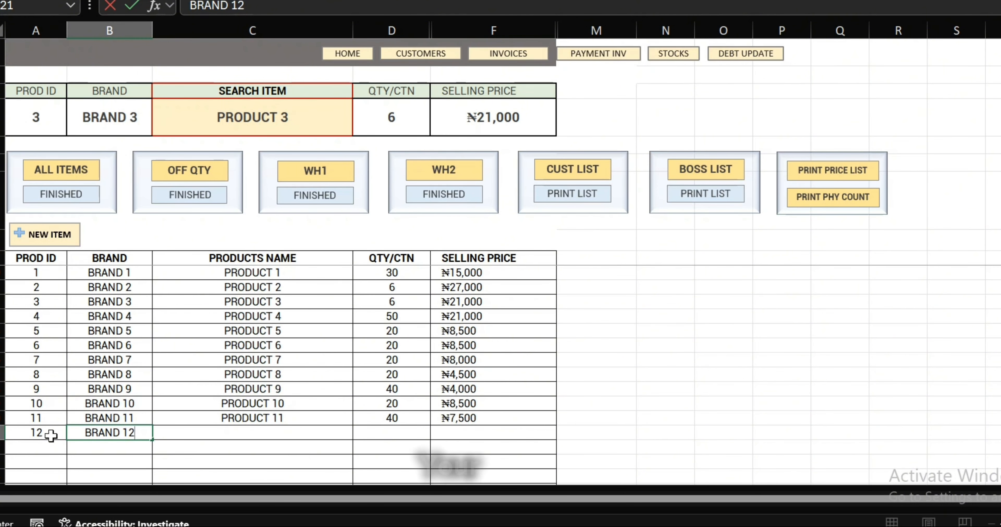
# Complete the new item as PRODUCT 12 with 80 per carton and a selling price of 7000, and show all items
pyautogui.press('Tab')
pyautogui.write('P')
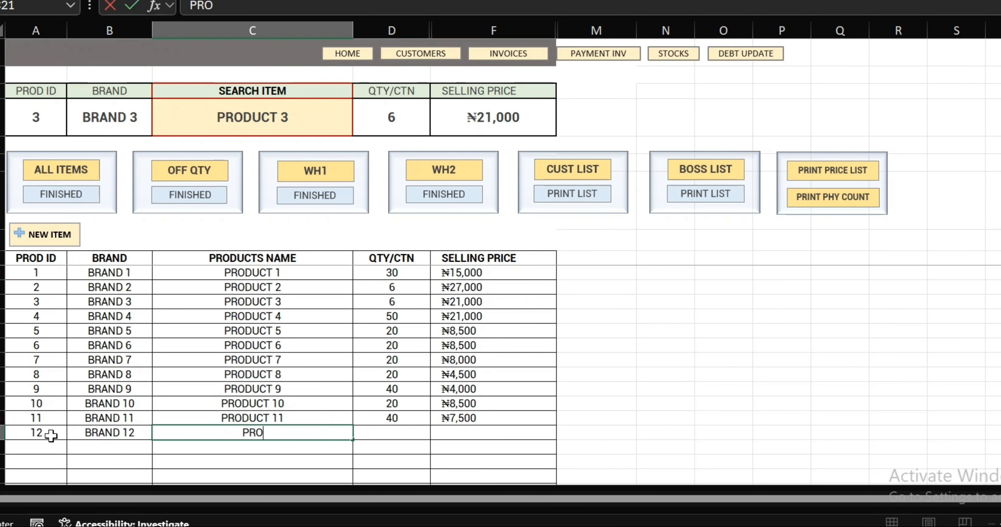
pyautogui.write('RODUCT')
pyautogui.write('12')
pyautogui.press('Tab')
pyautogui.write('80')
pyautogui.press('Tab')
pyautogui.write('7000')
pyautogui.press('Return')
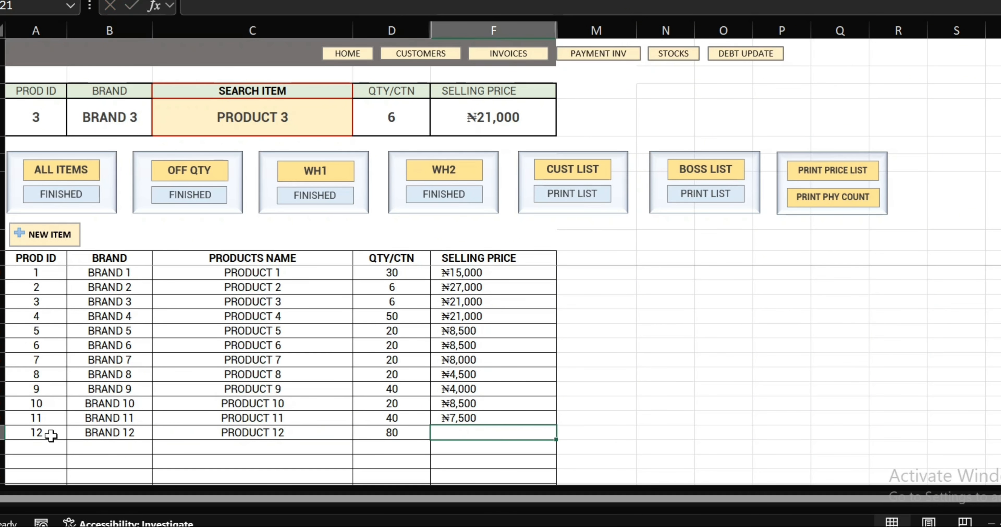
pyautogui.click(74, 172)
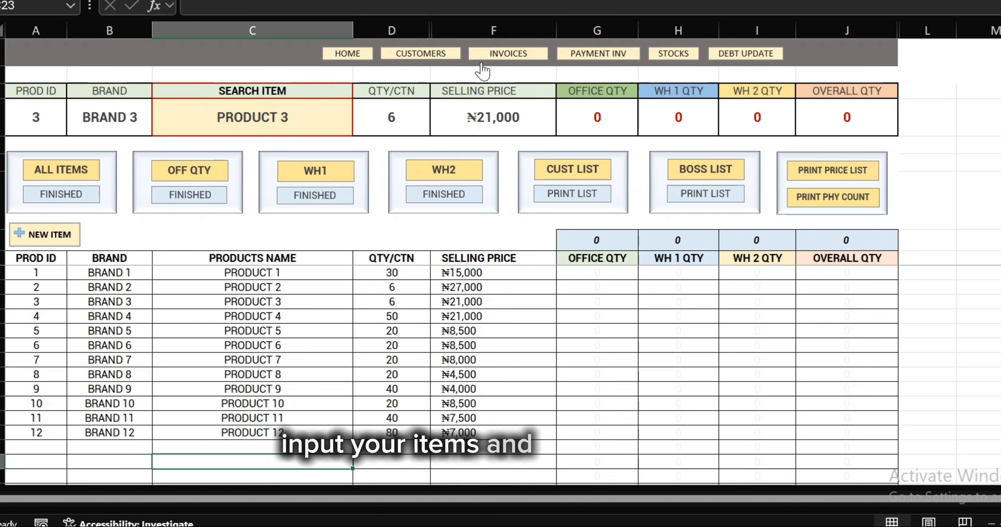
# Open the invoices page and view the sales order and new arrival invoice forms
pyautogui.click(502, 50)
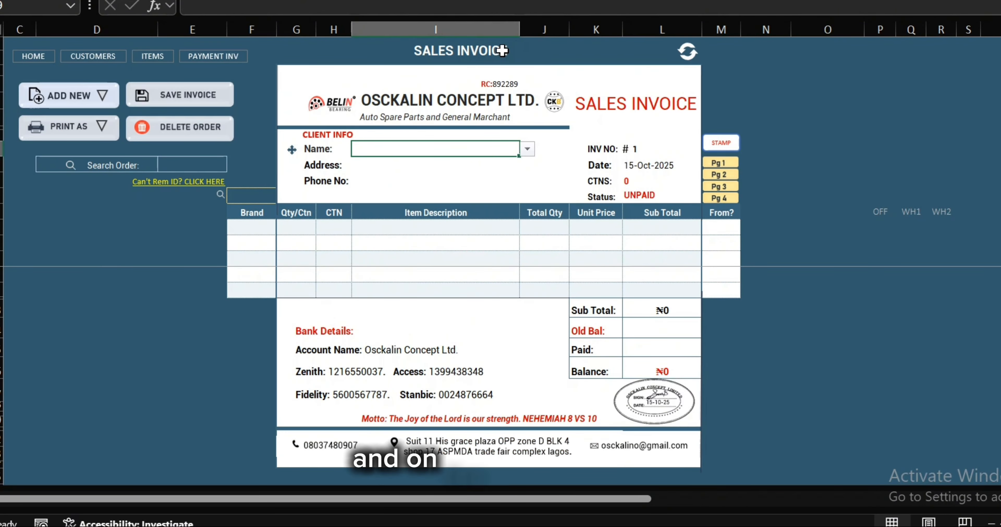
pyautogui.click(102, 95)
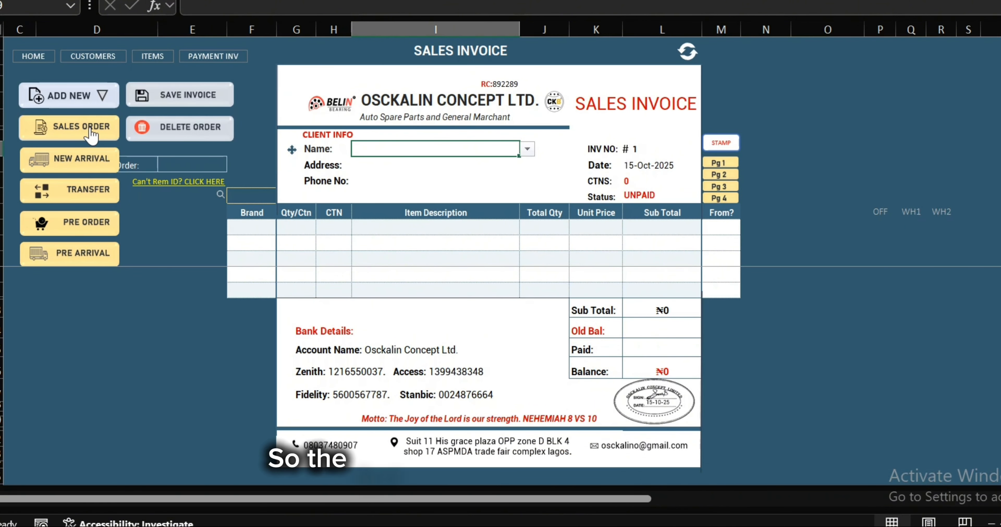
pyautogui.click(173, 192)
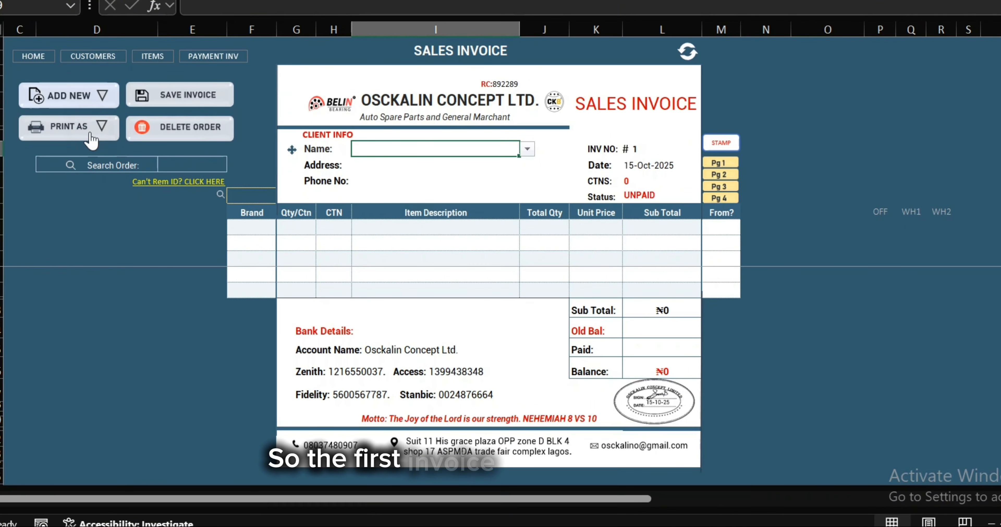
pyautogui.click(103, 95)
pyautogui.click(85, 155)
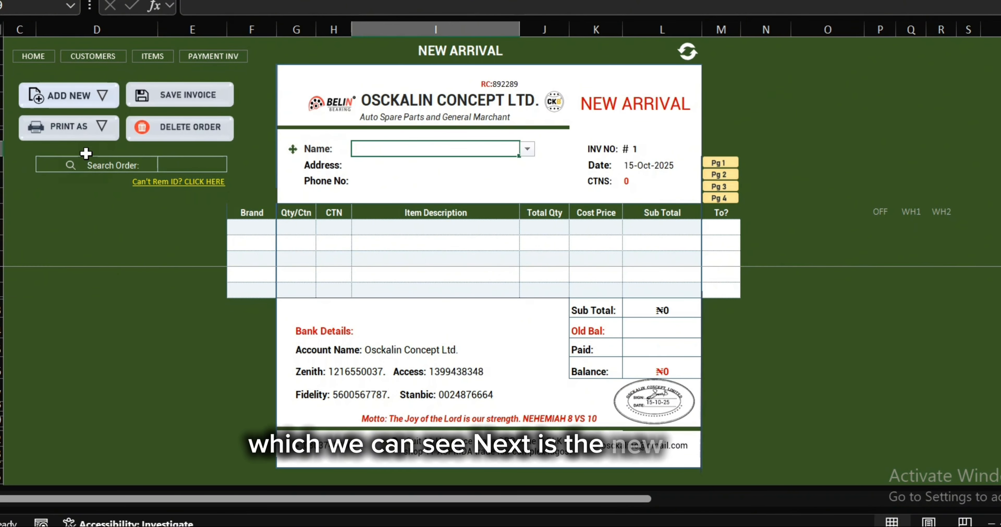
# View the transfer, pre-order and pre-arrival invoice forms one after another
pyautogui.click(102, 96)
pyautogui.click(77, 191)
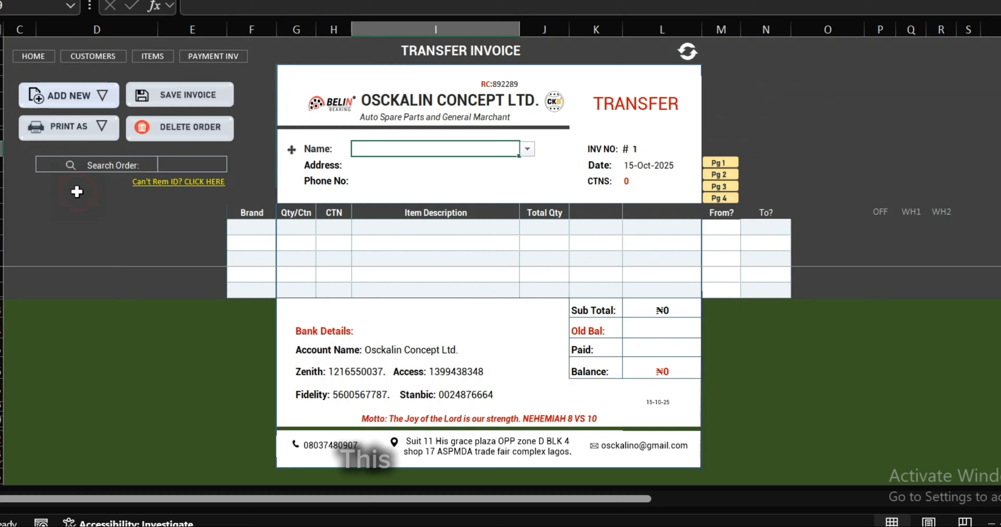
pyautogui.click(102, 96)
pyautogui.click(57, 223)
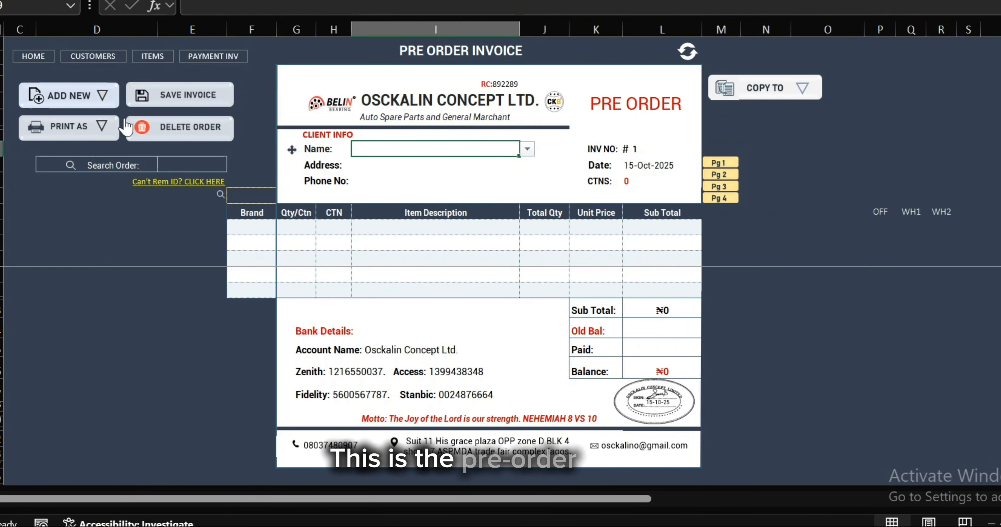
pyautogui.click(109, 98)
pyautogui.click(87, 254)
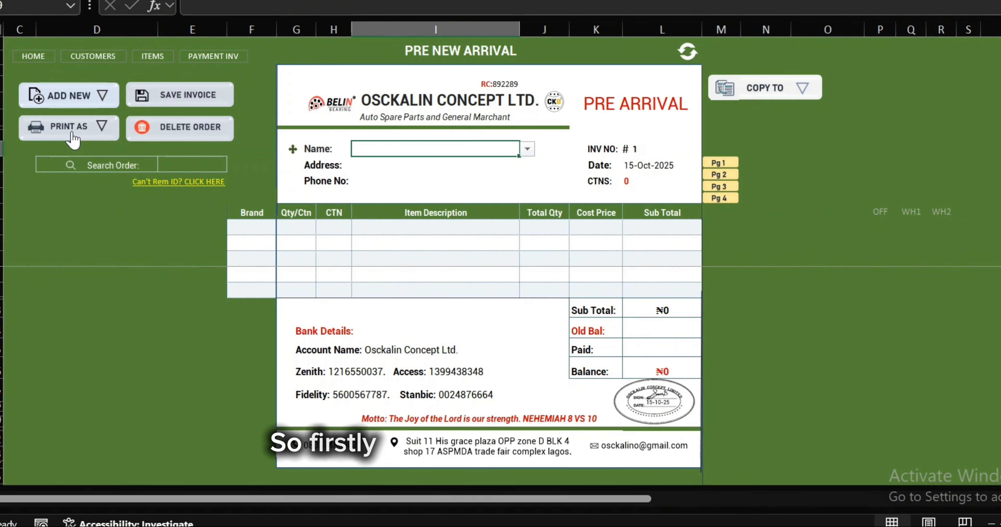
# Switch to the new arrival invoice, look through its suppliers list and return to the invoice
pyautogui.click(103, 95)
pyautogui.click(82, 159)
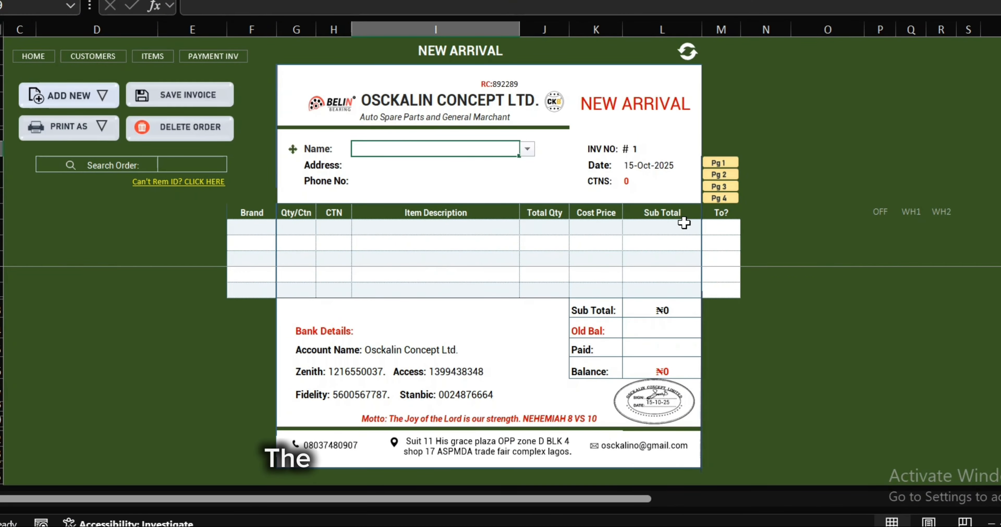
pyautogui.click(163, 53)
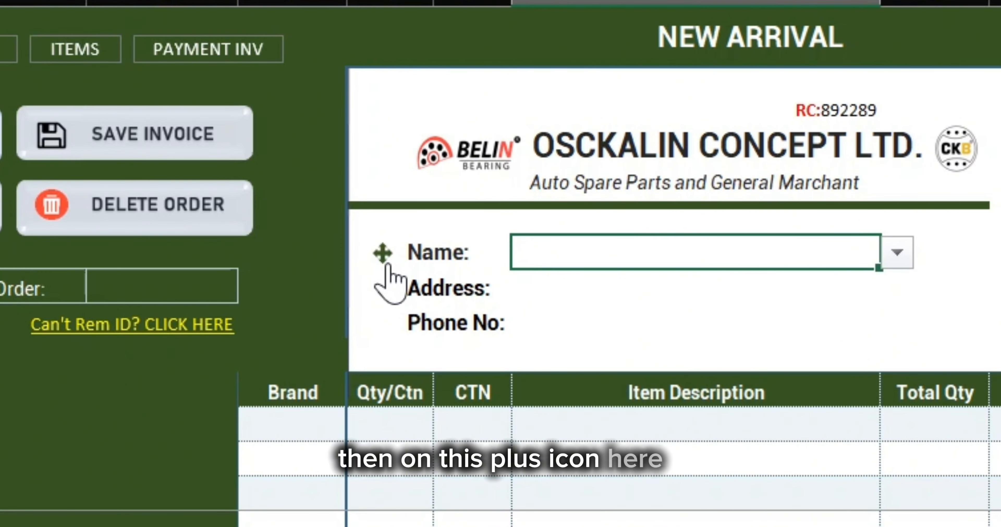
pyautogui.click(388, 265)
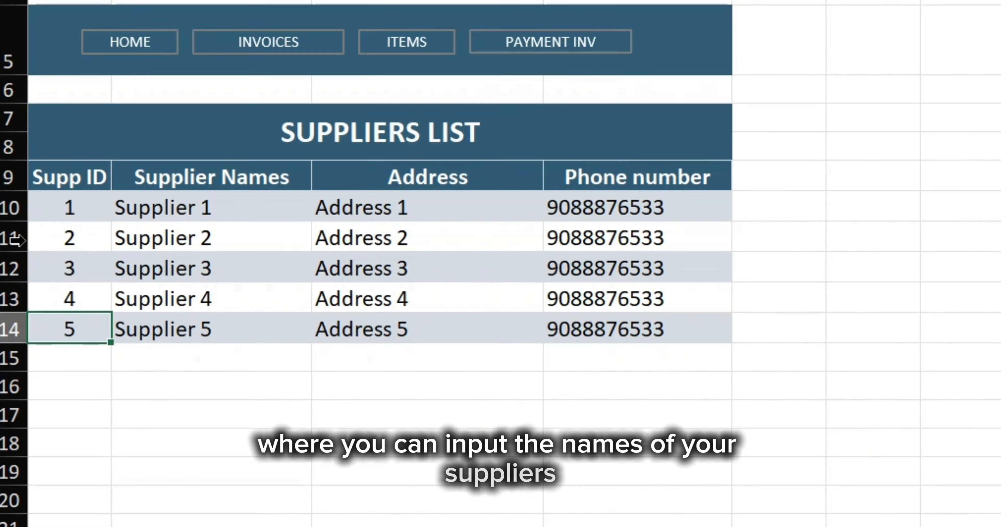
pyautogui.click(9, 243)
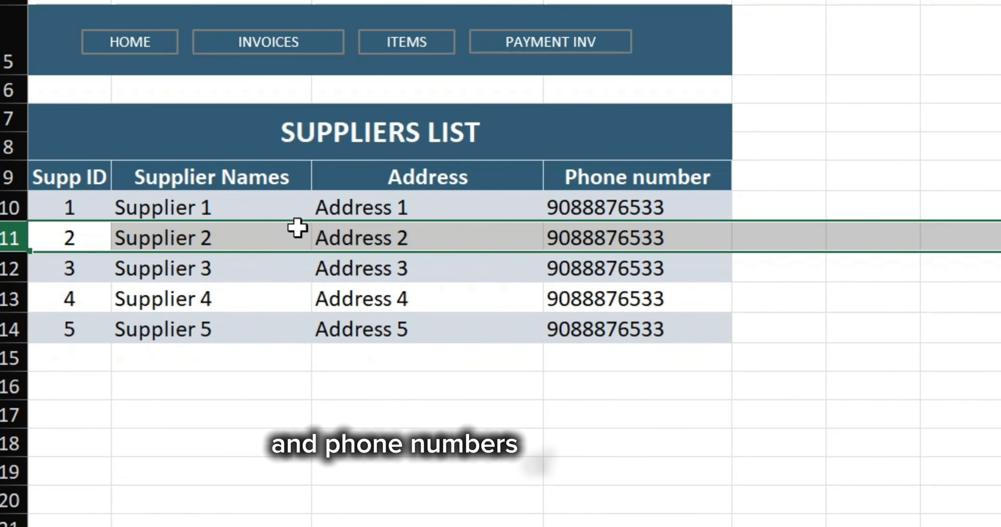
pyautogui.click(290, 36)
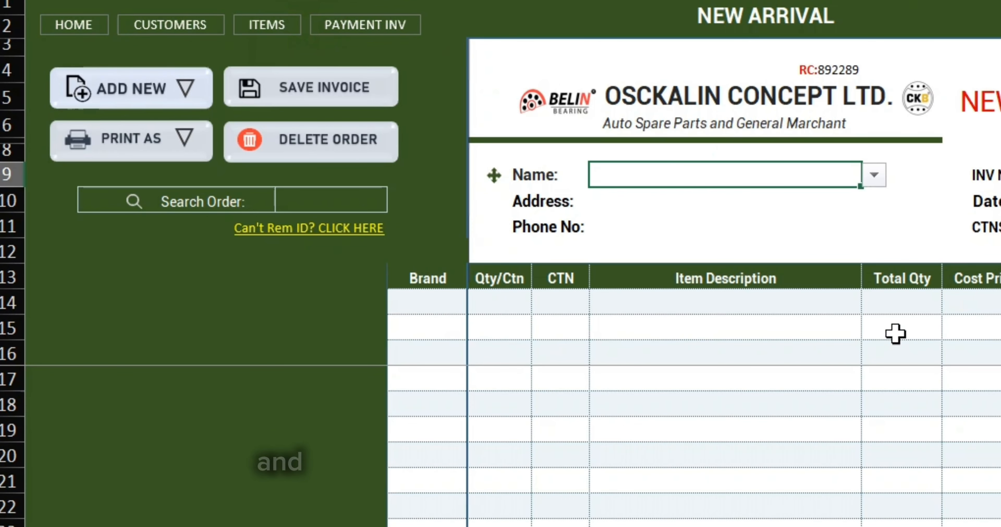
# Choose Supplier 2 as the new arrival invoice's name, and revisit the suppliers list before returning to the invoice
pyautogui.click(876, 183)
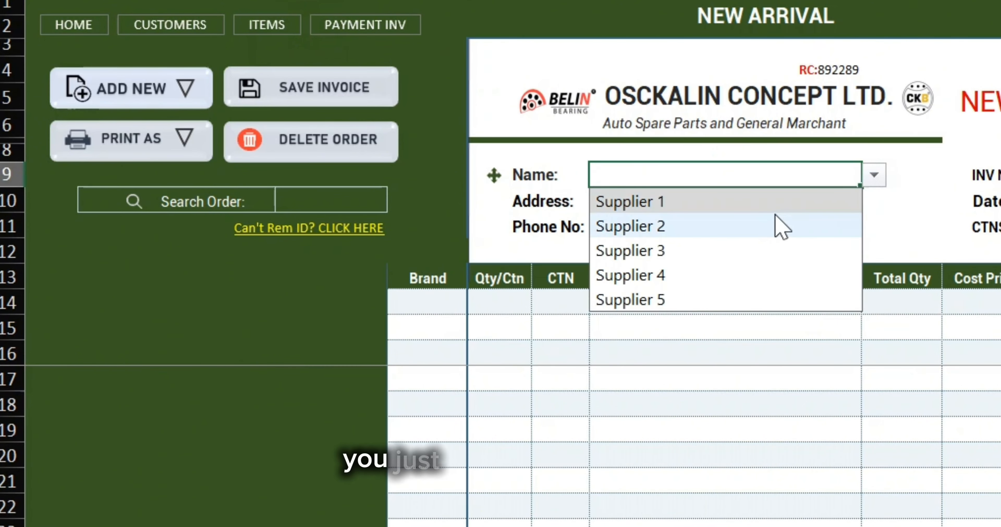
pyautogui.click(780, 225)
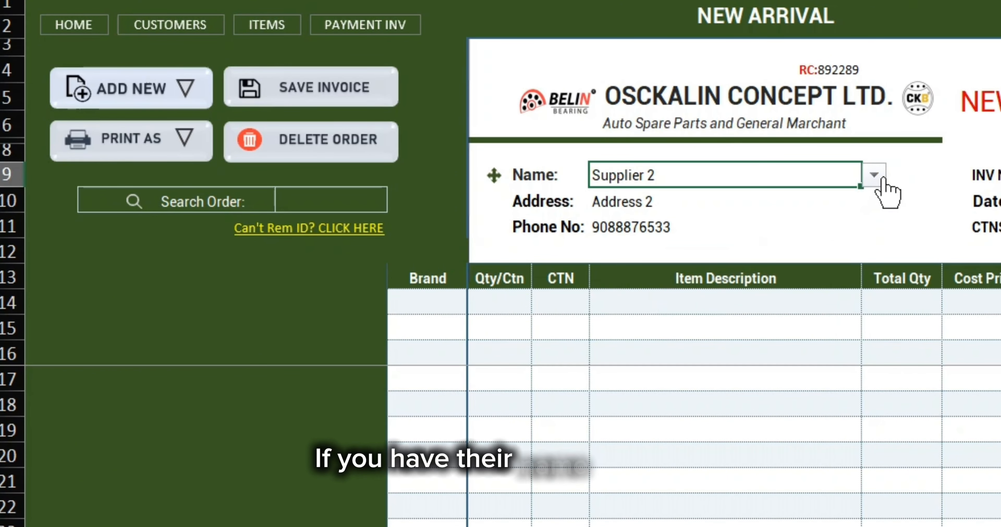
pyautogui.click(491, 175)
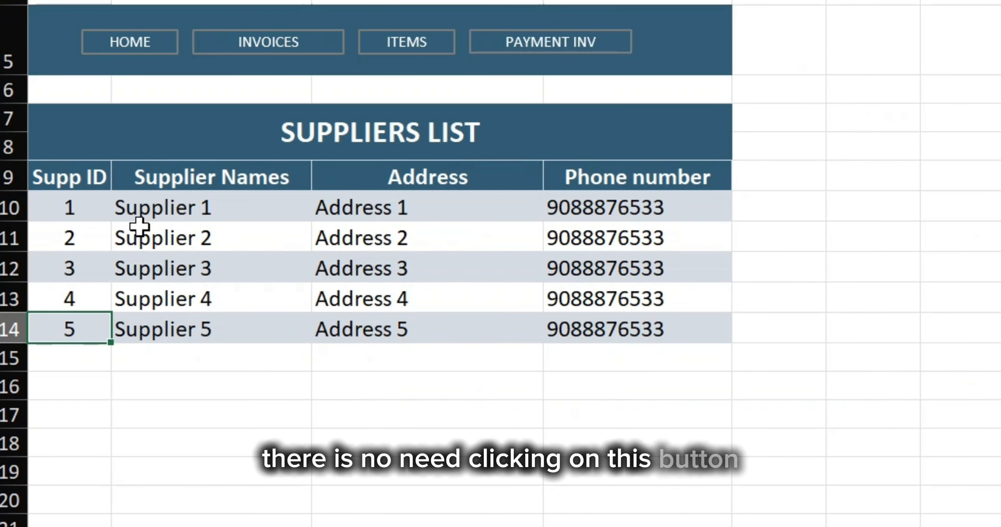
pyautogui.click(291, 41)
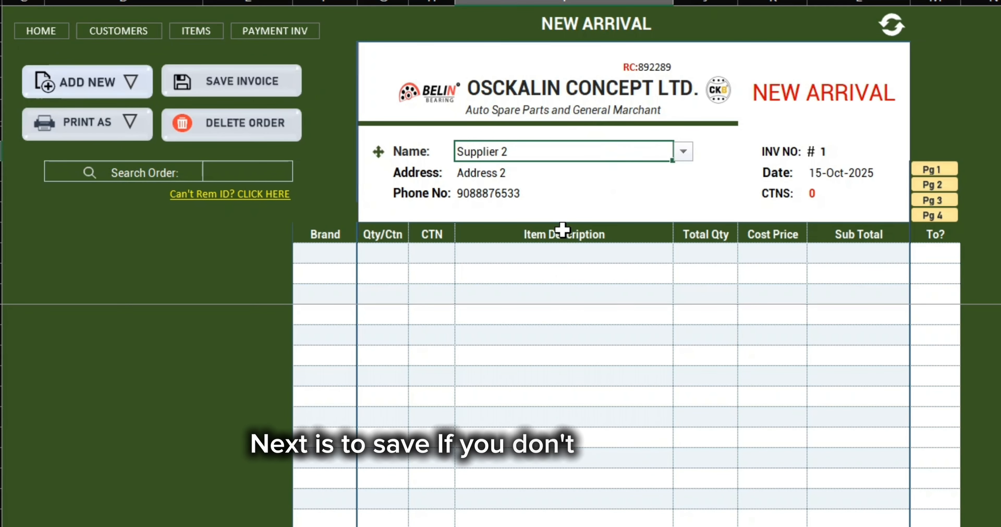
# Try to add PRODUCT 1 as the first item of the unsaved new arrival invoice
pyautogui.click(559, 256)
pyautogui.click(674, 256)
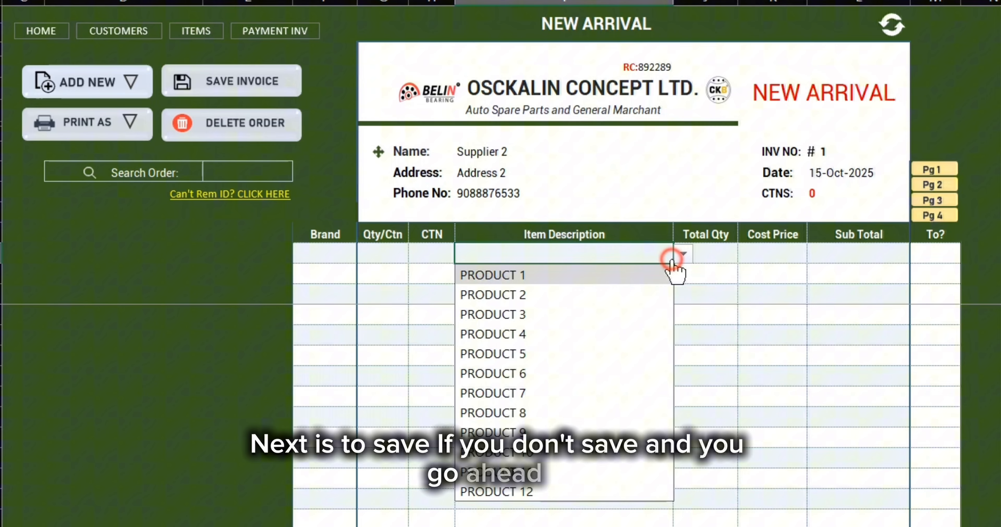
pyautogui.click(549, 282)
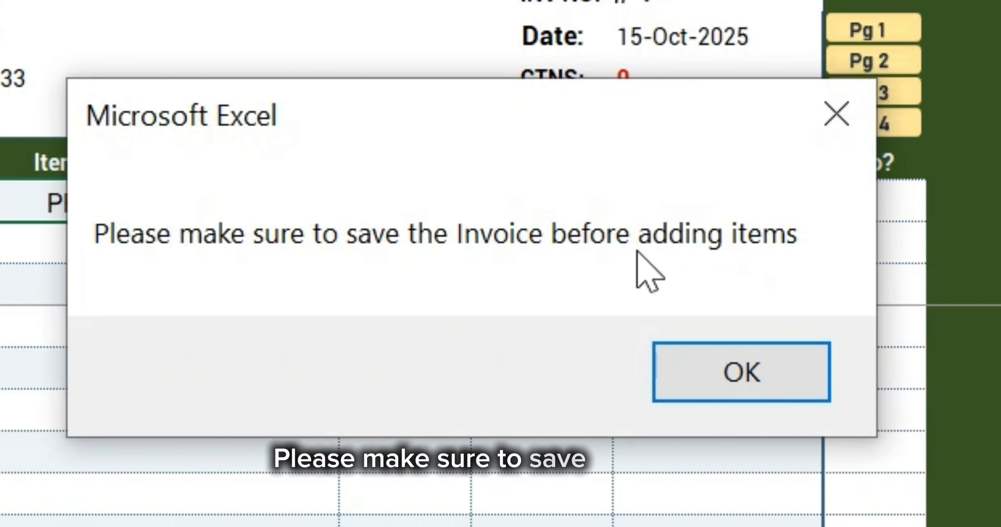
pyautogui.click(740, 374)
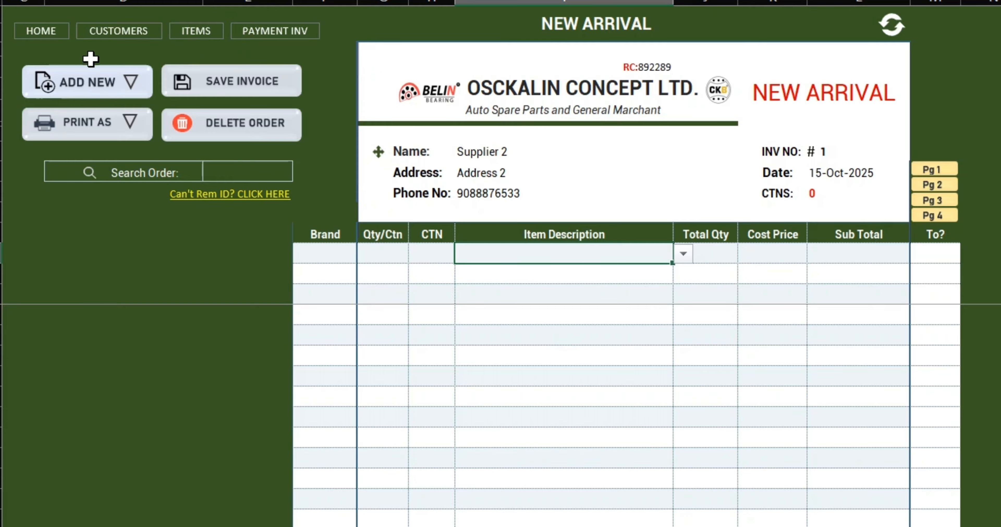
pyautogui.click(115, 91)
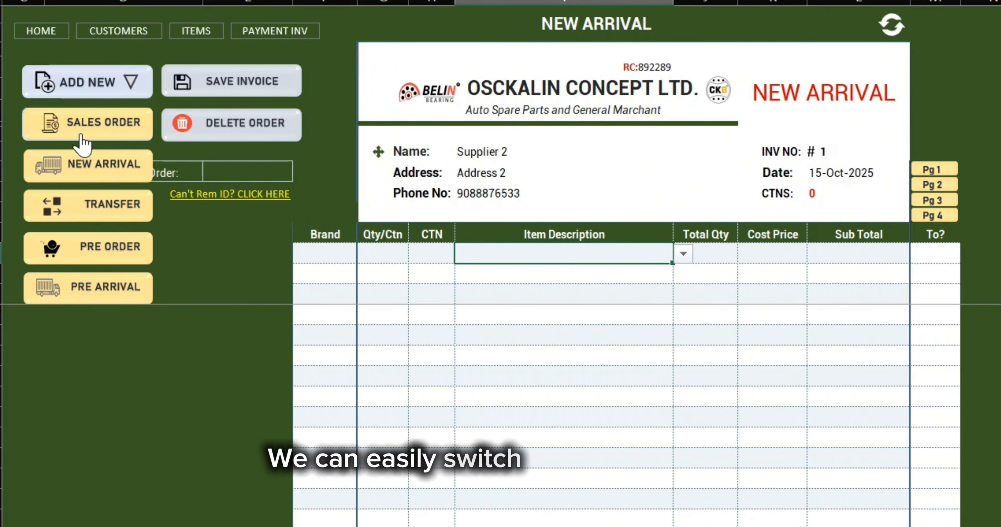
pyautogui.click(125, 79)
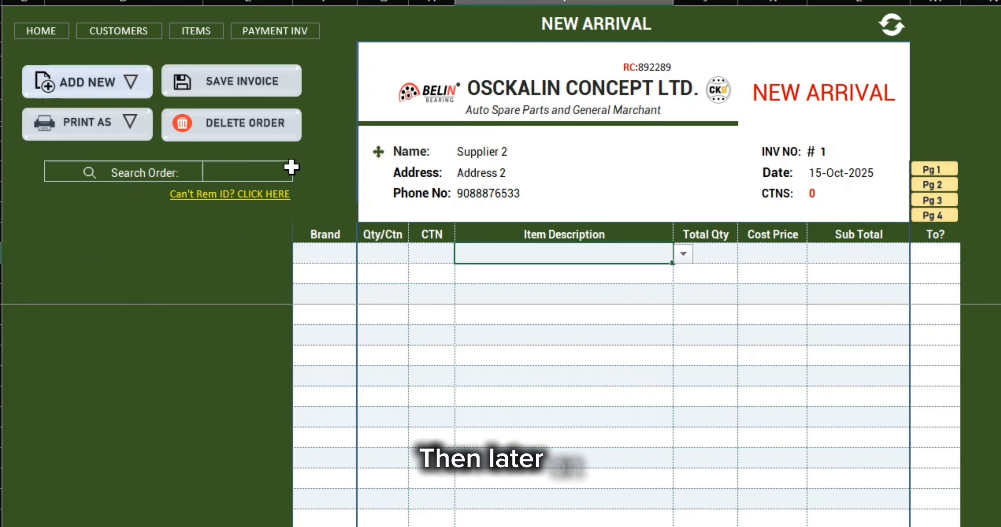
pyautogui.click(272, 177)
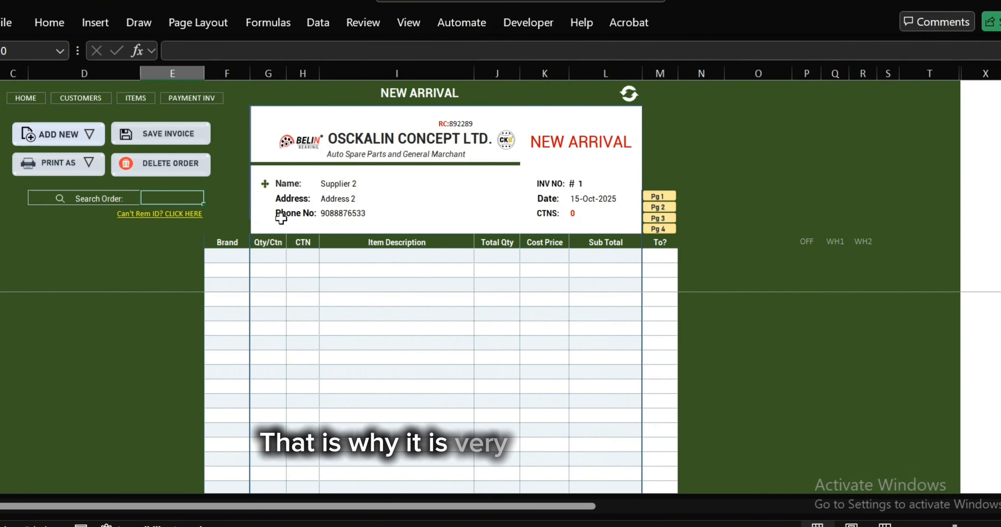
# Save the new arrival invoice for Supplier 2
pyautogui.click(182, 139)
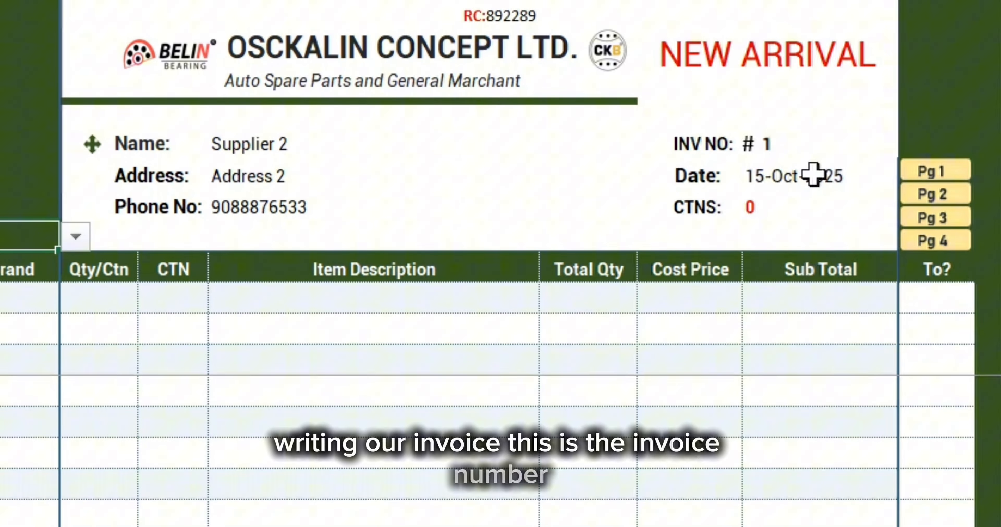
# Examine the new arrival invoice's date and carton fields and its additional pages, returning to page 1
pyautogui.click(813, 175)
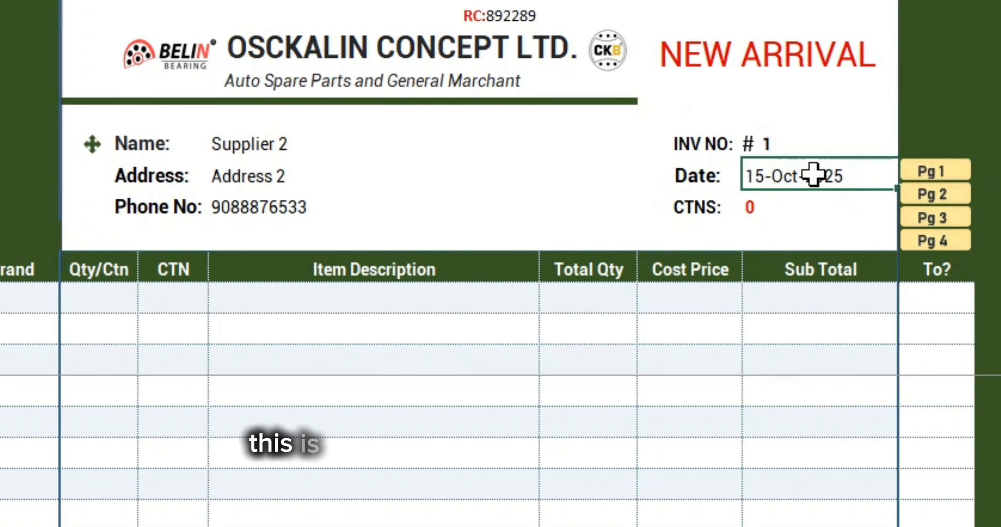
pyautogui.click(796, 217)
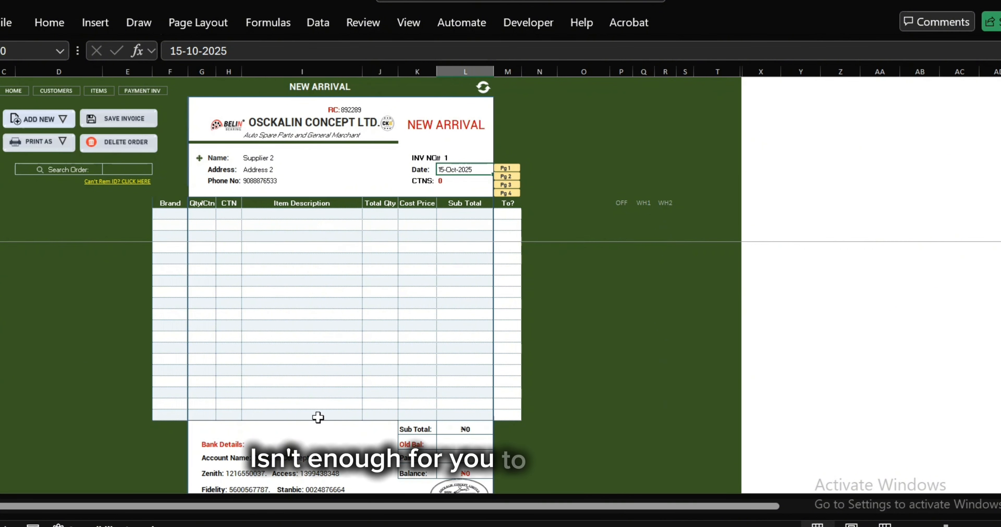
pyautogui.click(508, 175)
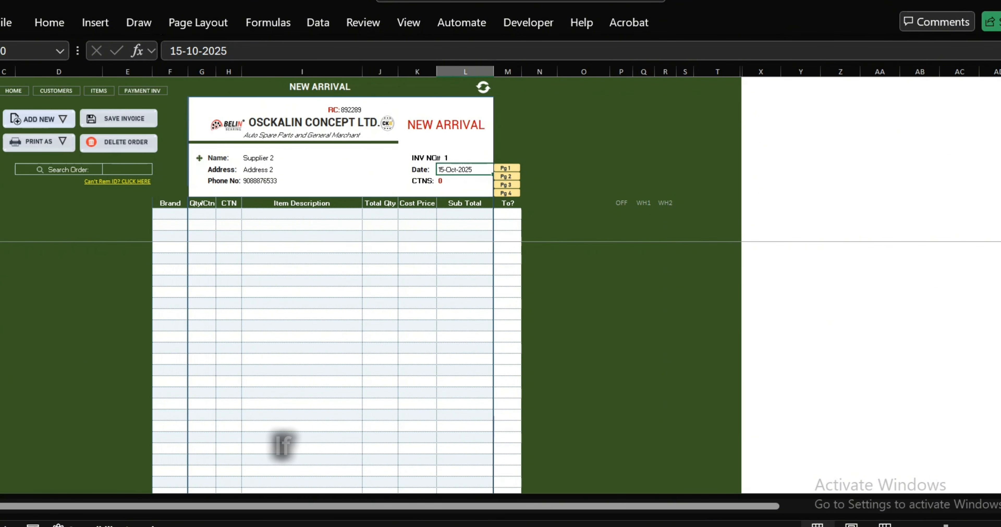
pyautogui.moveTo(1000, 126); pyautogui.dragTo(1000, 150)
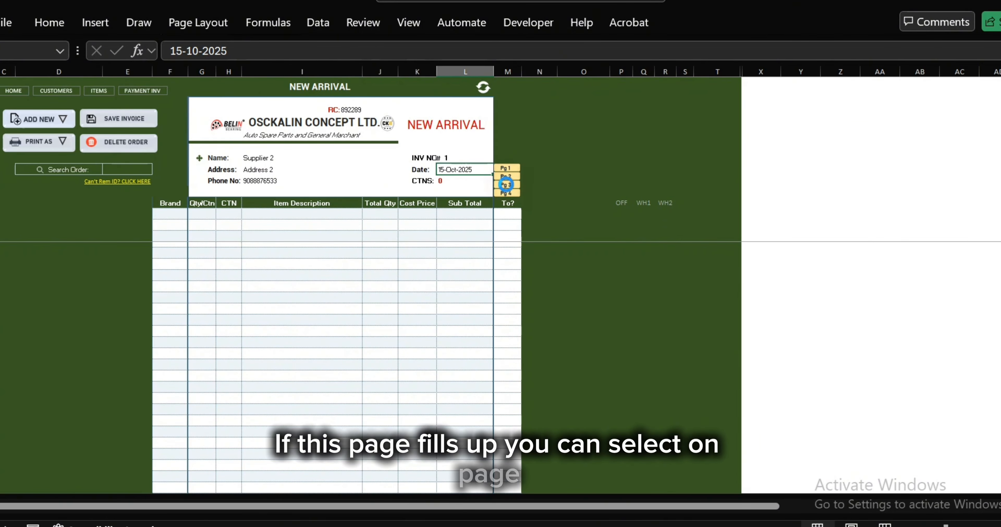
pyautogui.moveTo(1000, 165)
pyautogui.mouseDown()
pyautogui.moveTo(998, 221)
pyautogui.moveTo(1000, 169)
pyautogui.mouseUp()
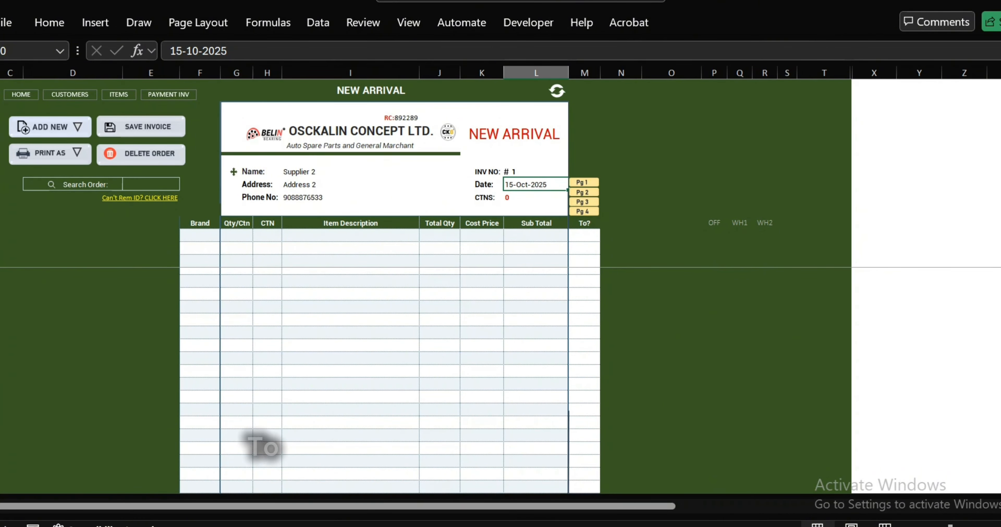
pyautogui.moveTo(1000, 173); pyautogui.dragTo(999, 376)
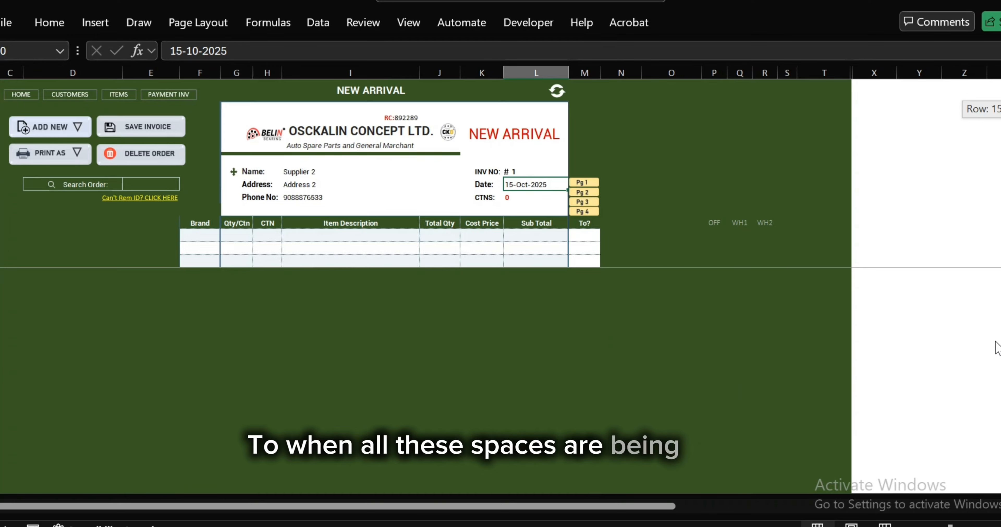
pyautogui.moveTo(995, 342); pyautogui.dragTo(948, 51)
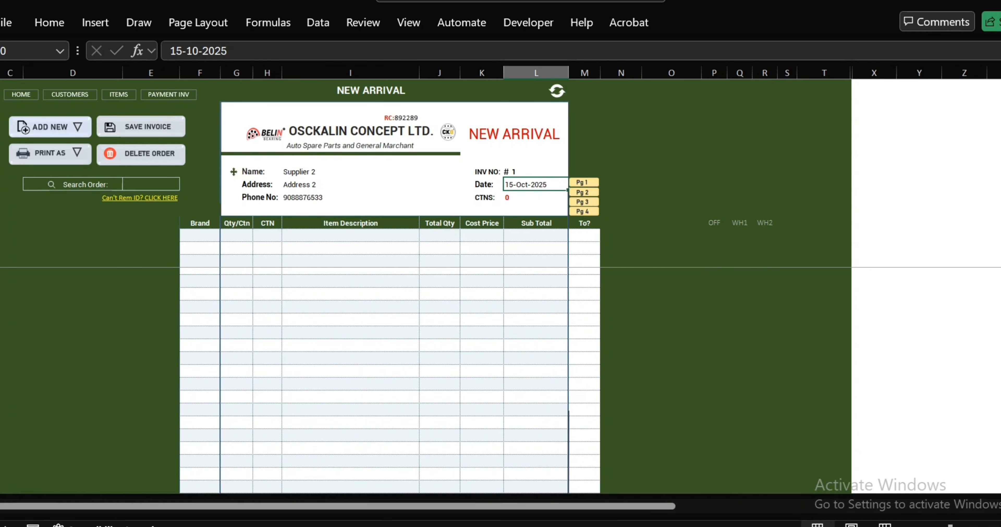
pyautogui.moveTo(1000, 110); pyautogui.dragTo(1000, 105)
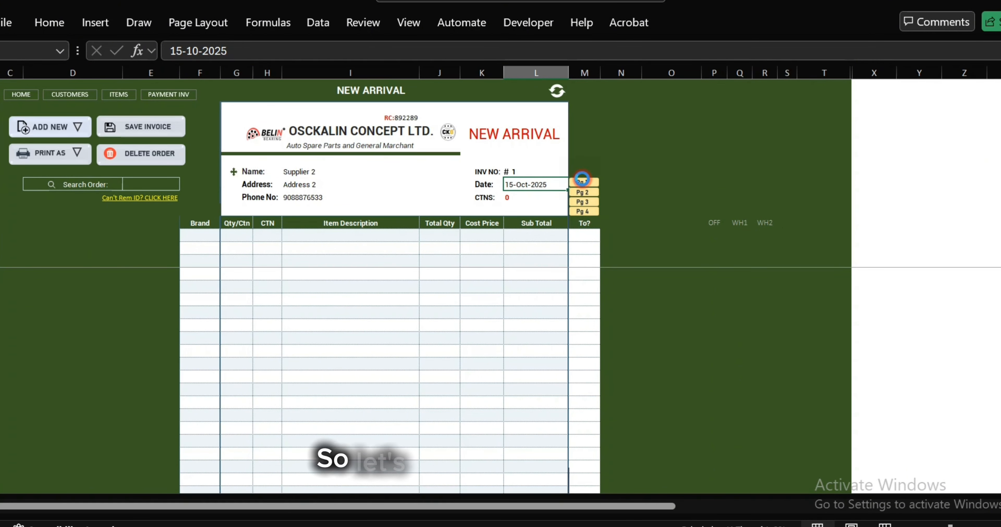
pyautogui.click(581, 180)
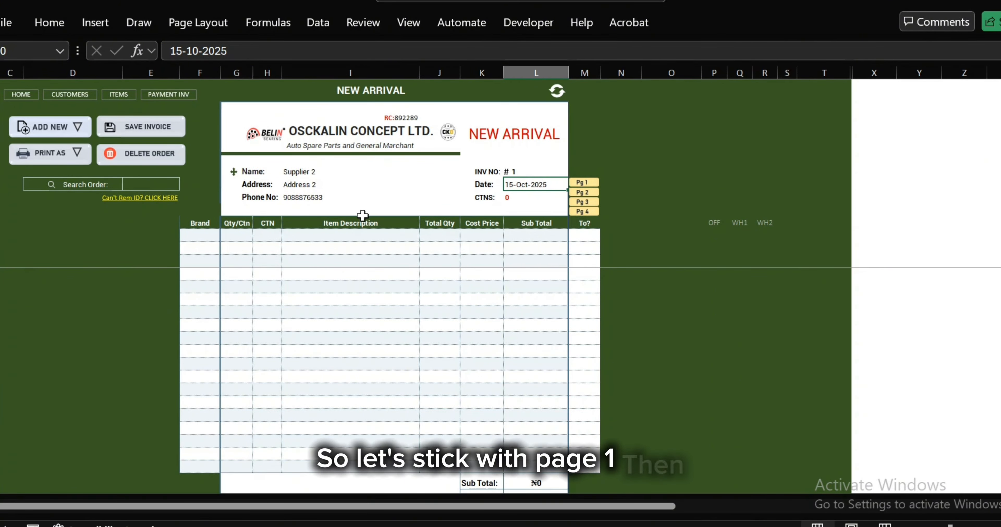
# Add PRODUCT 1, PRODUCT 2 and PRODUCT 3 as the first three items of the new arrival invoice
pyautogui.click(367, 234)
pyautogui.click(425, 236)
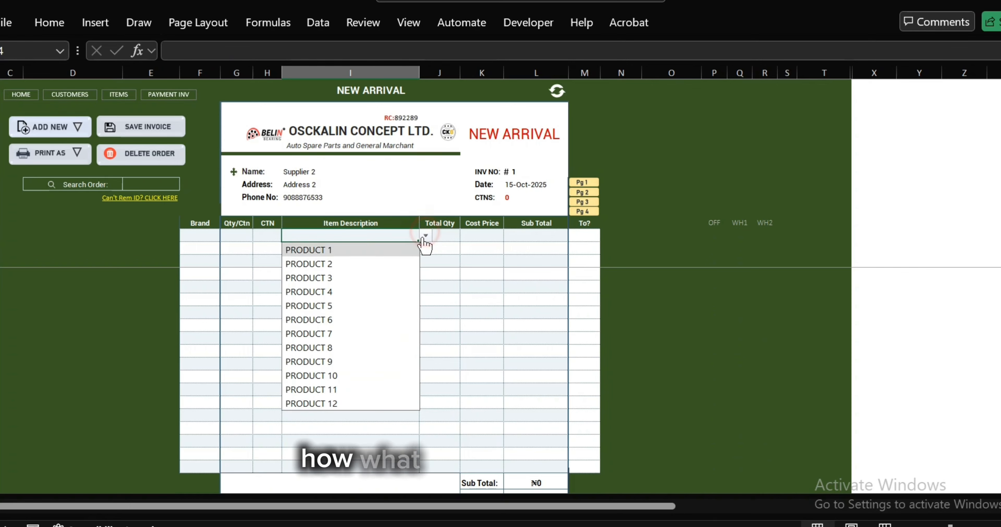
pyautogui.click(330, 250)
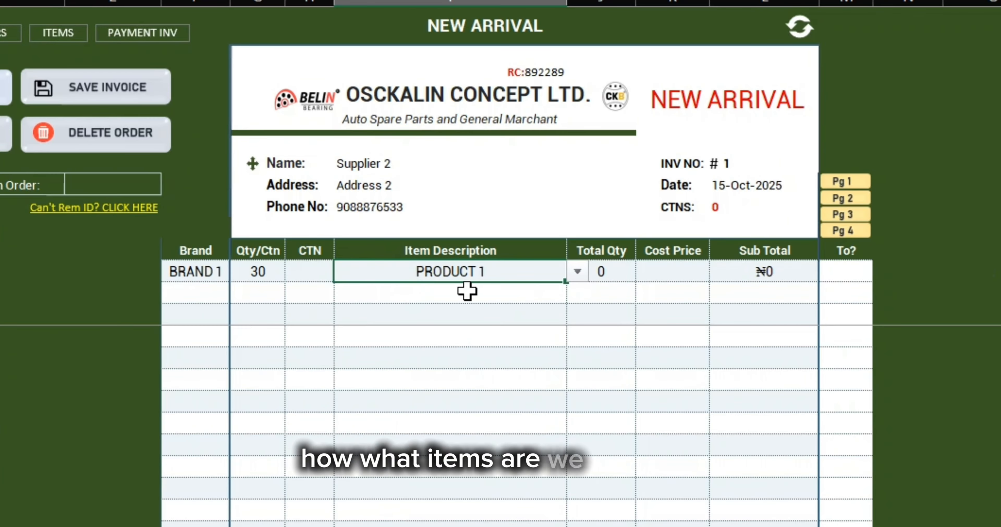
pyautogui.click(415, 250)
pyautogui.click(578, 295)
pyautogui.click(497, 345)
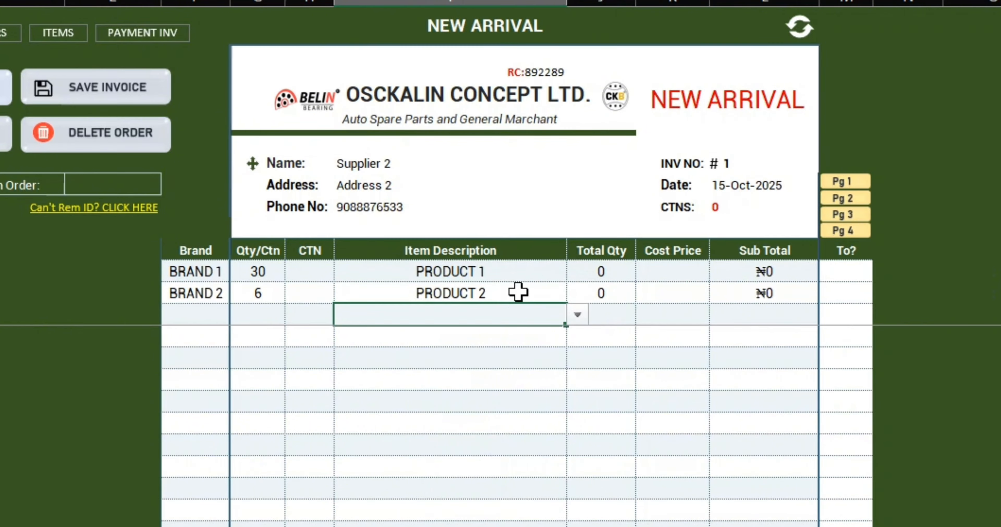
pyautogui.click(577, 315)
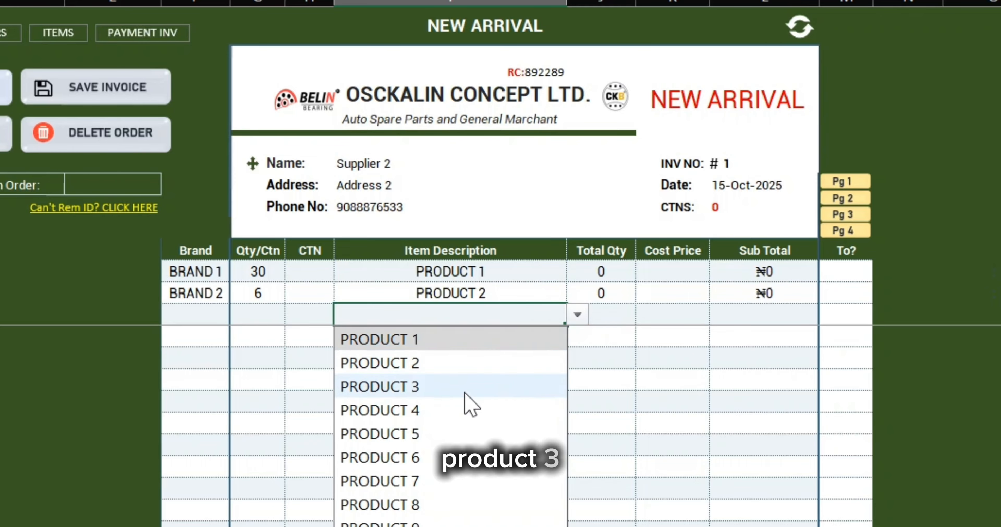
pyautogui.click(468, 385)
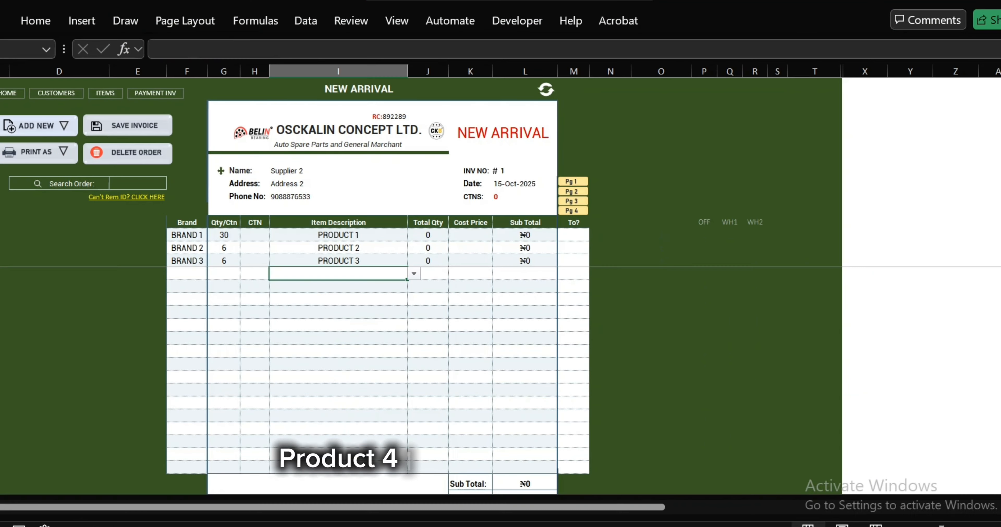
pyautogui.moveTo(1000, 117)
pyautogui.mouseDown()
pyautogui.moveTo(1000, 173)
pyautogui.moveTo(1000, 118)
pyautogui.mouseUp()
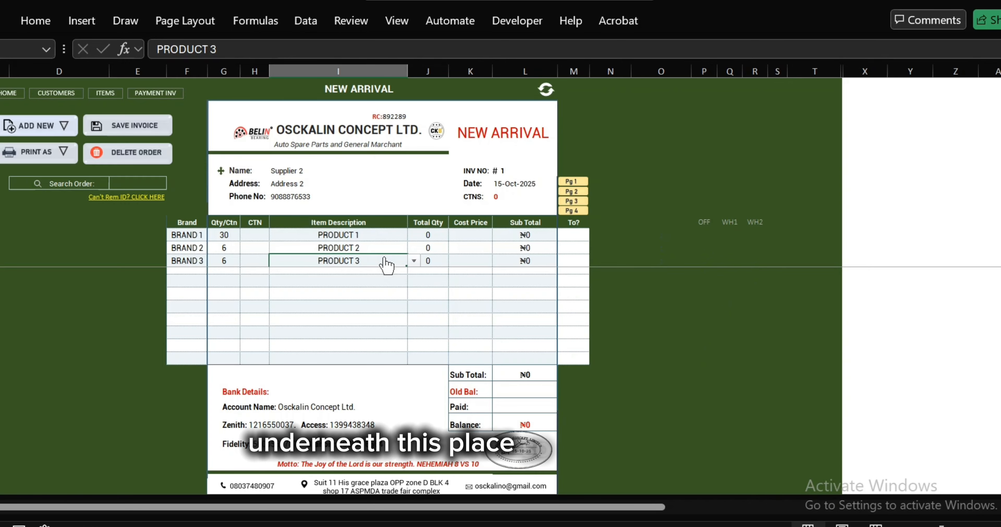
pyautogui.press('Down')
pyautogui.press('Up')
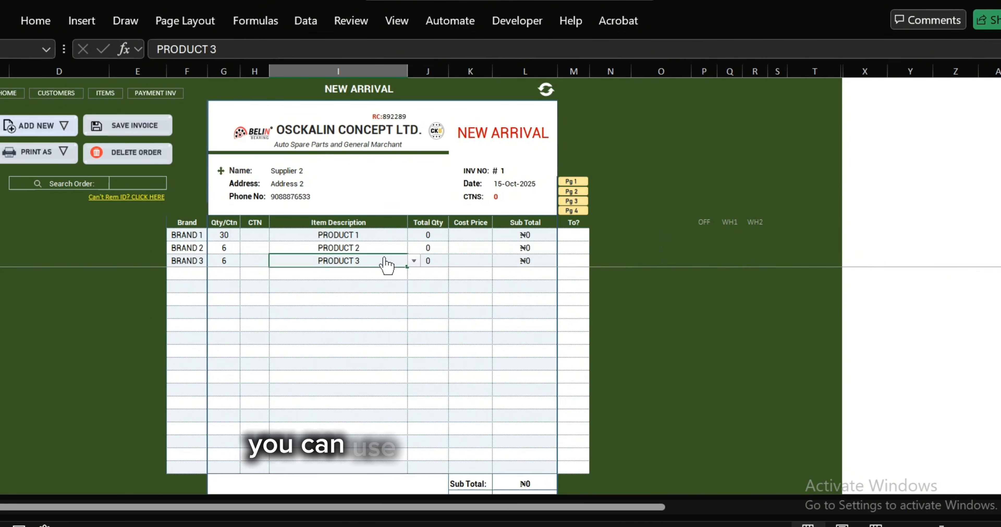
pyautogui.press('Down')
pyautogui.press('Up')
# Add PRODUCT 4, PRODUCT 5 and PRODUCT 6 in the next three item rows of the invoice
pyautogui.press('Down')
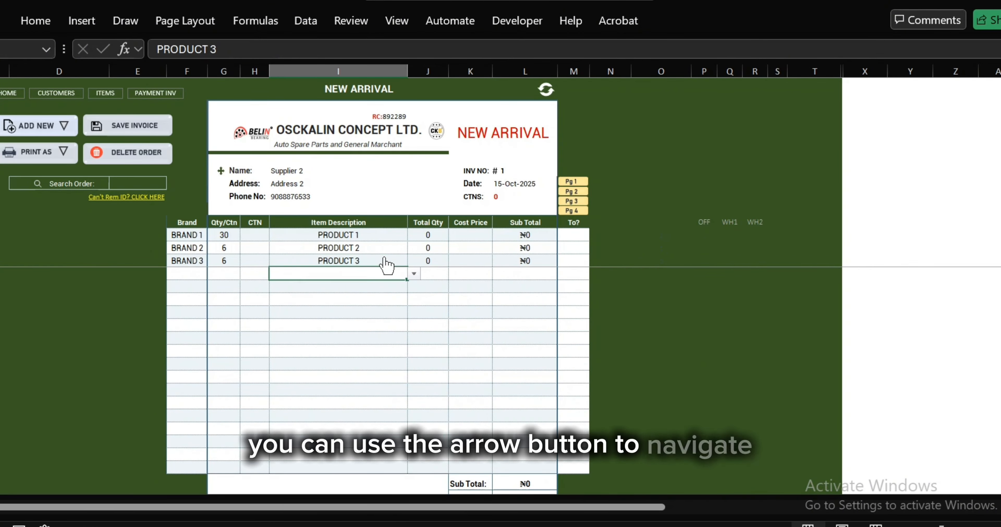
pyautogui.click(362, 447)
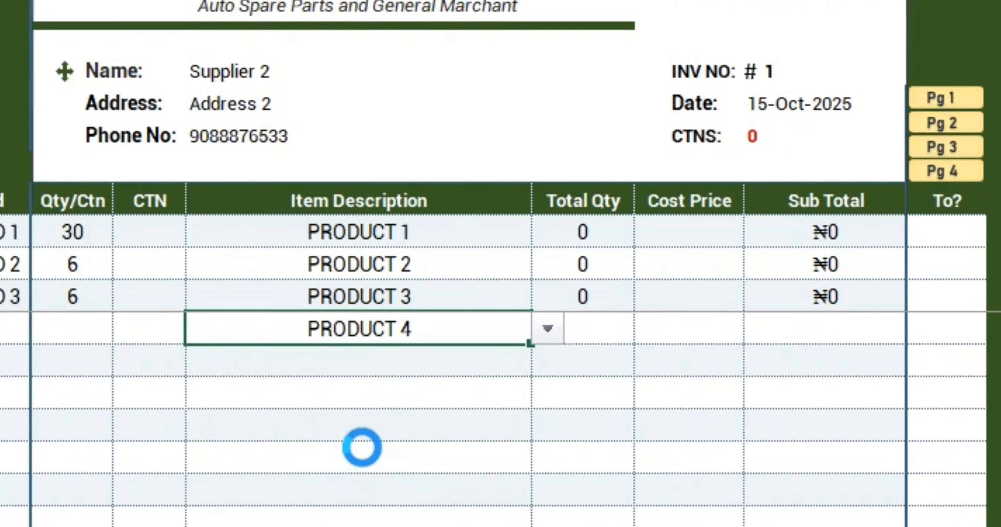
pyautogui.click(501, 360)
pyautogui.click(547, 361)
pyautogui.click(324, 509)
pyautogui.click(501, 391)
pyautogui.click(548, 393)
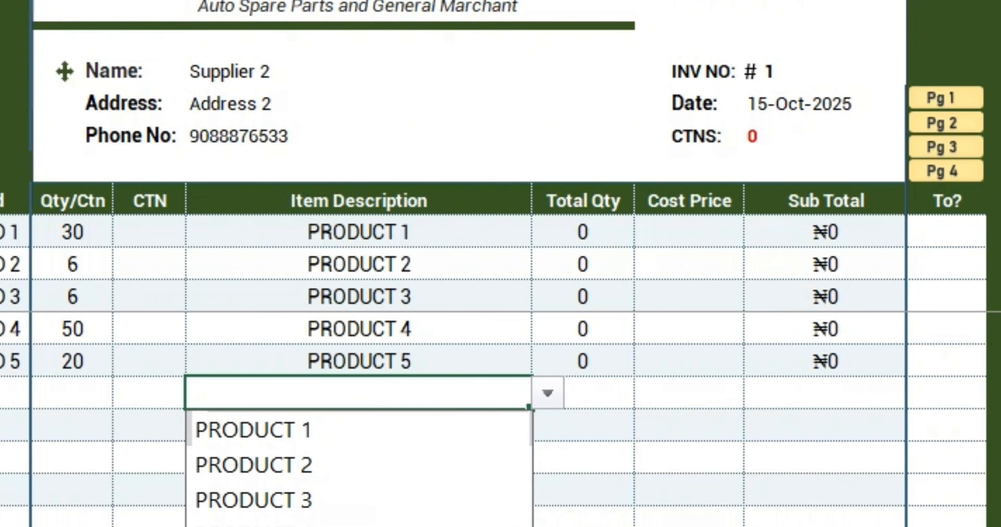
pyautogui.click(330, 525)
# Set the carton quantities of PRODUCT 1, PRODUCT 2 and PRODUCT 3 to 20, 50 and 90
pyautogui.click(153, 241)
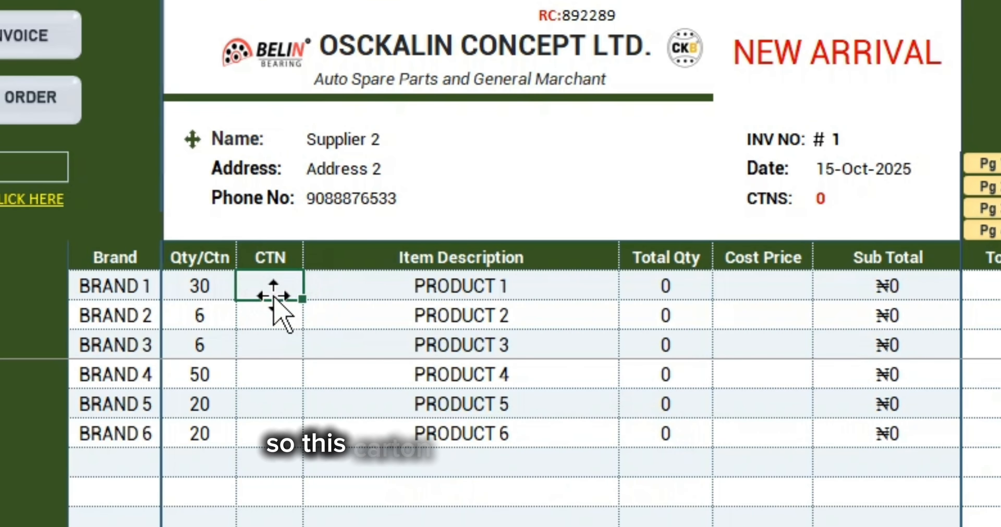
pyautogui.write('20')
pyautogui.click(277, 302)
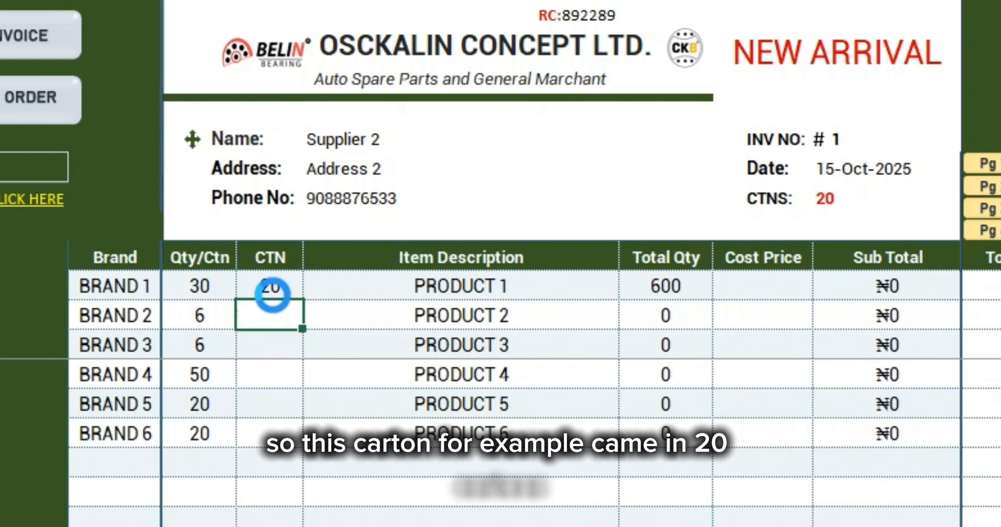
pyautogui.write('50')
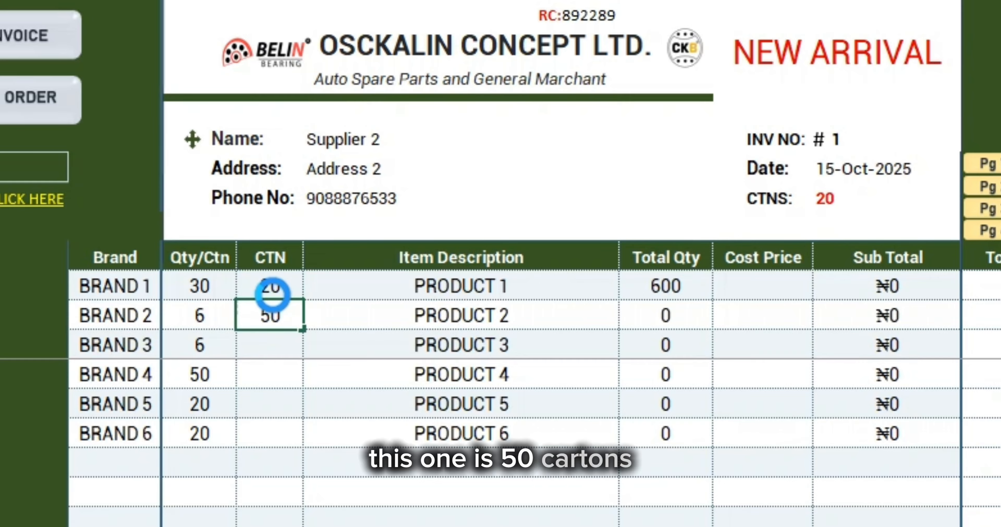
pyautogui.press('Return')
pyautogui.write('90')
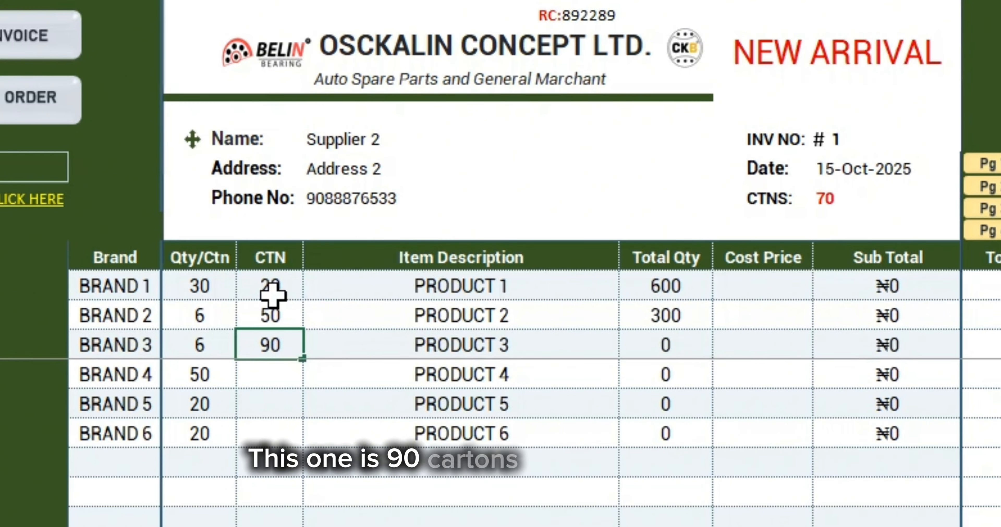
pyautogui.press('Return')
# Set the carton quantities of PRODUCT 4, PRODUCT 5 and PRODUCT 6 to 100, 50 and 40
pyautogui.write('100')
pyautogui.press('Return')
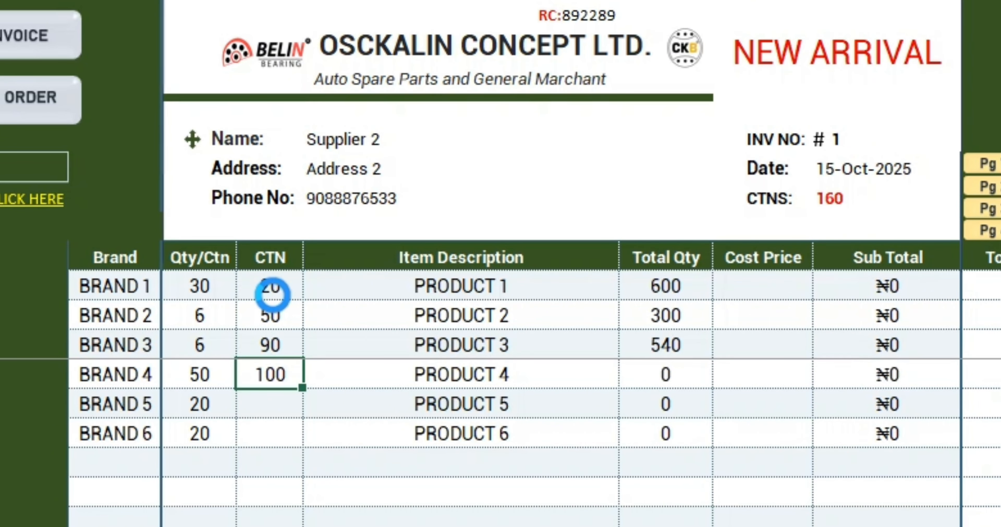
pyautogui.write('50')
pyautogui.press('Return')
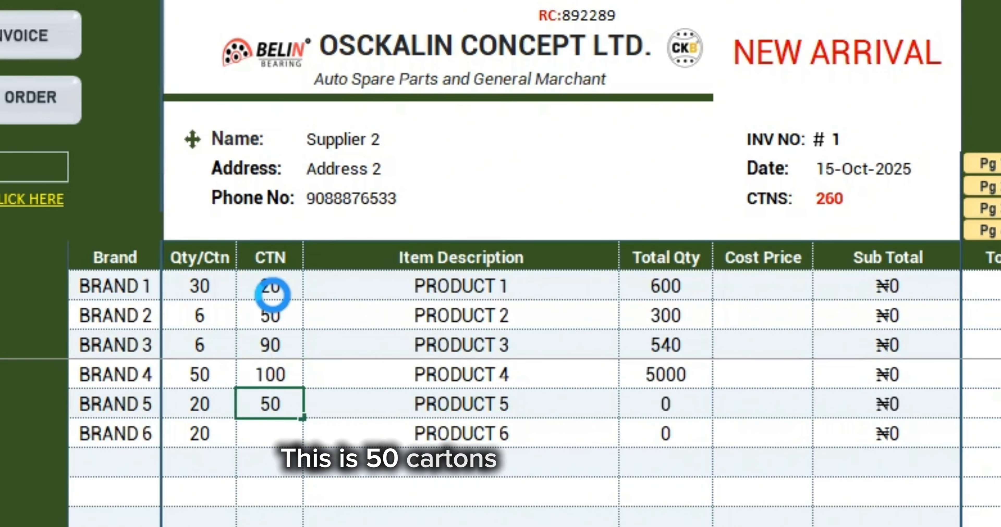
pyautogui.write('40')
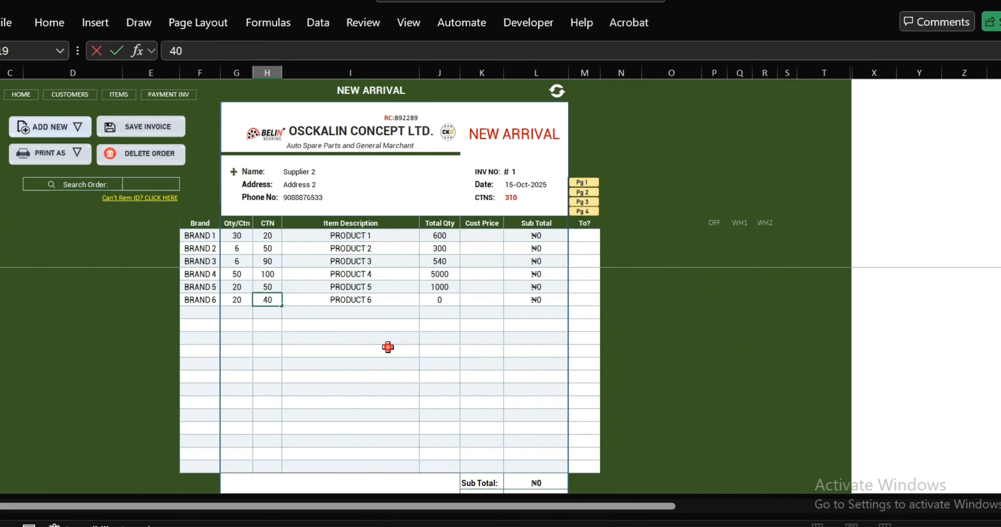
pyautogui.press('Return')
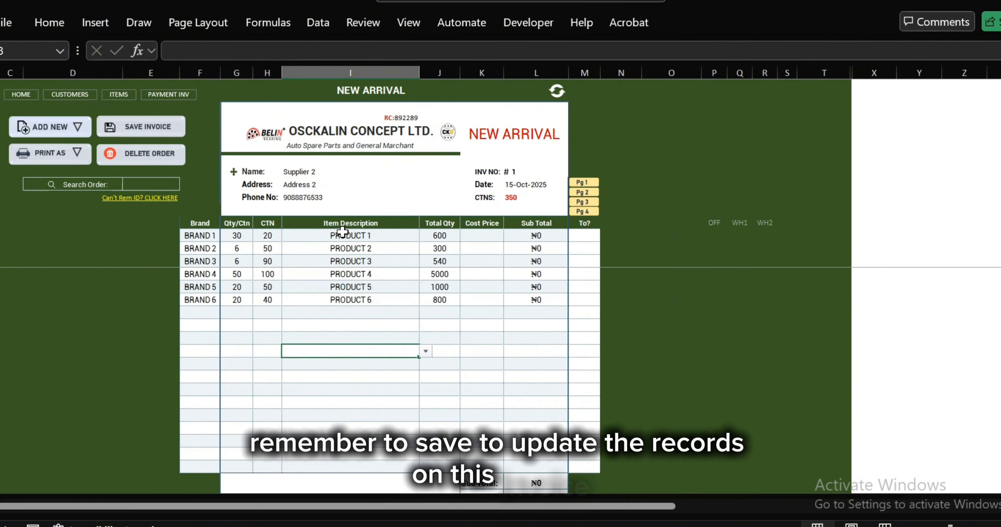
# Try to save the new arrival invoice, and set the destination location of PRODUCT 1 to OFFICE
pyautogui.click(161, 133)
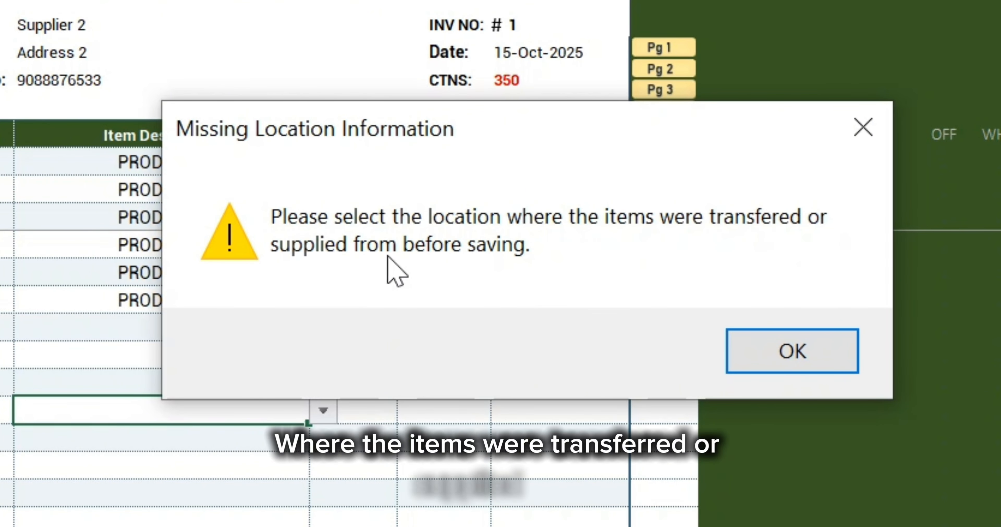
pyautogui.click(815, 359)
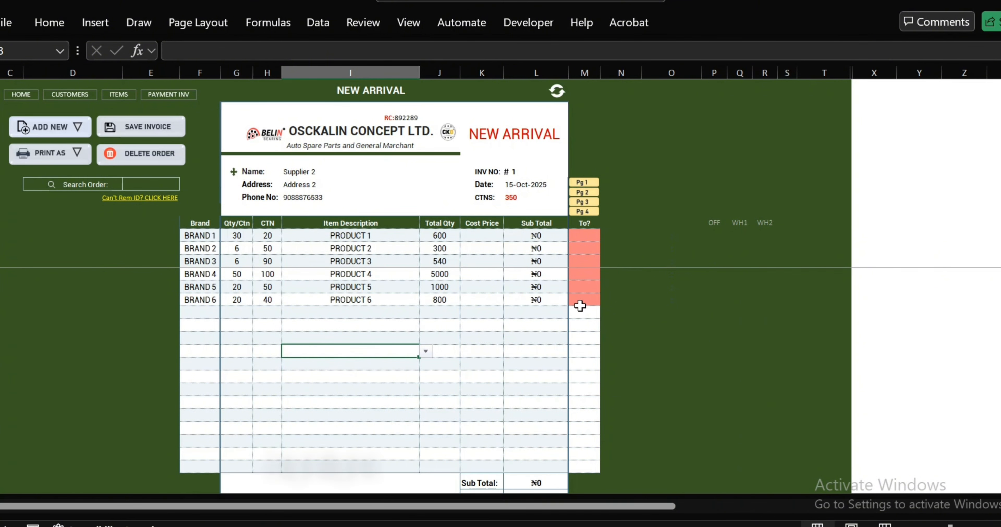
pyautogui.click(581, 235)
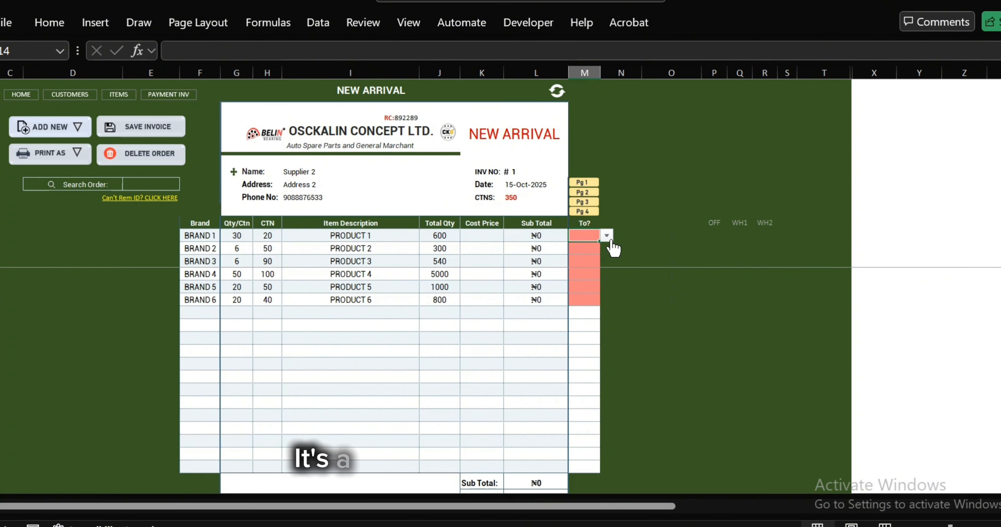
pyautogui.click(606, 238)
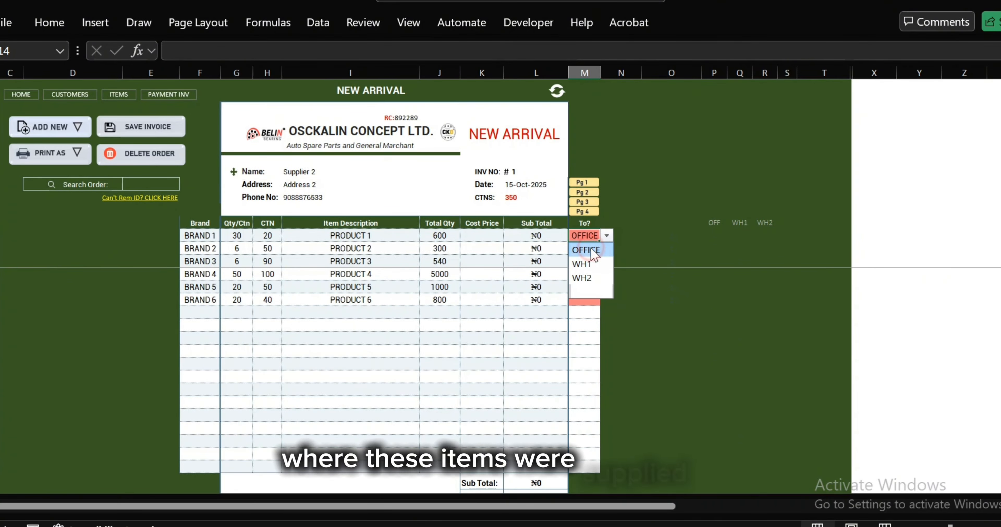
pyautogui.click(591, 249)
# Set the destination of PRODUCT 2 to OFFICE and of PRODUCT 3 to WH1
pyautogui.click(606, 248)
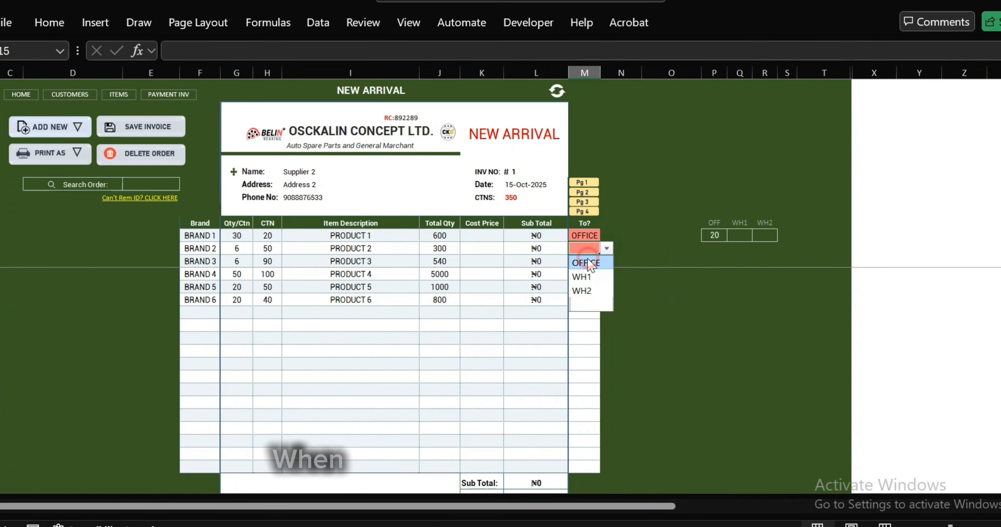
pyautogui.click(587, 260)
pyautogui.click(594, 261)
pyautogui.click(607, 261)
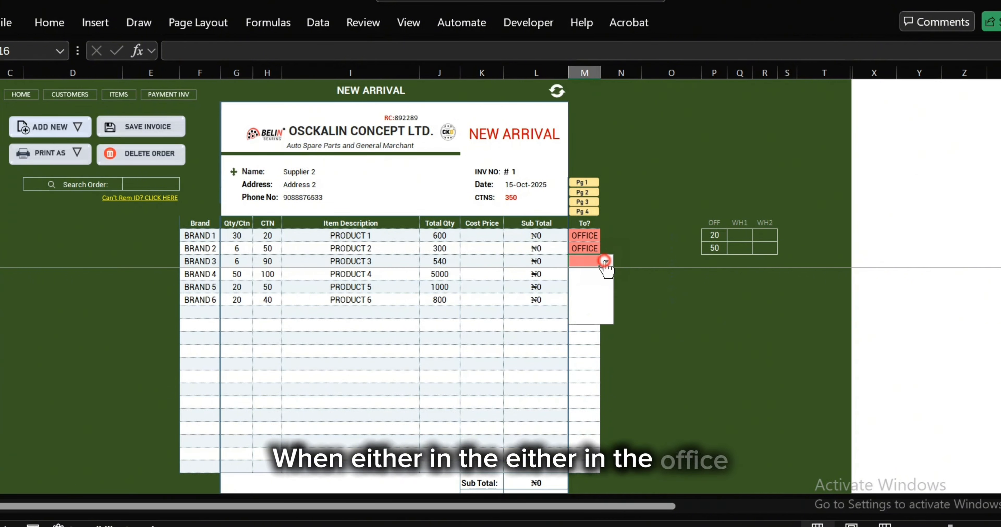
pyautogui.click(585, 287)
# Set the destination of both PRODUCT 4 and PRODUCT 5 to OFFICE
pyautogui.click(585, 274)
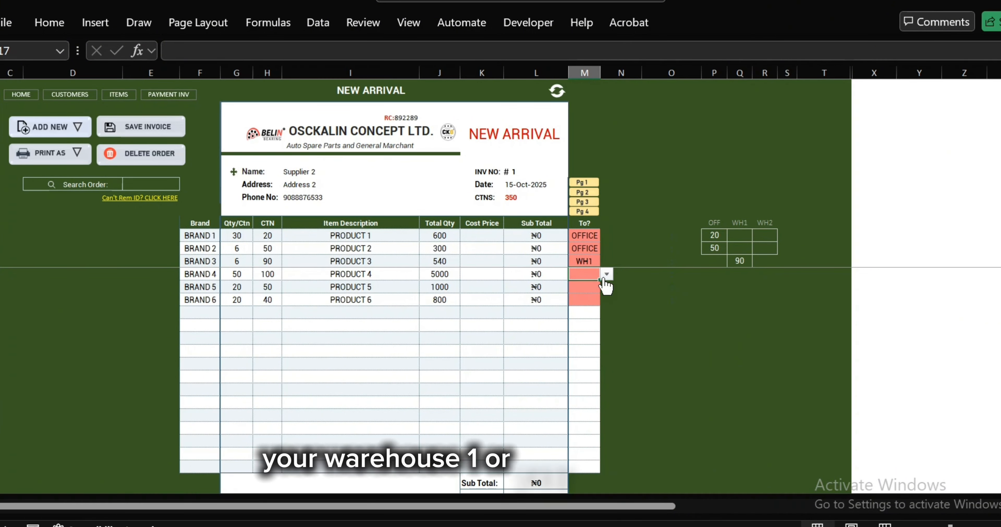
pyautogui.click(606, 274)
pyautogui.click(586, 289)
pyautogui.click(585, 287)
pyautogui.click(606, 286)
pyautogui.click(586, 301)
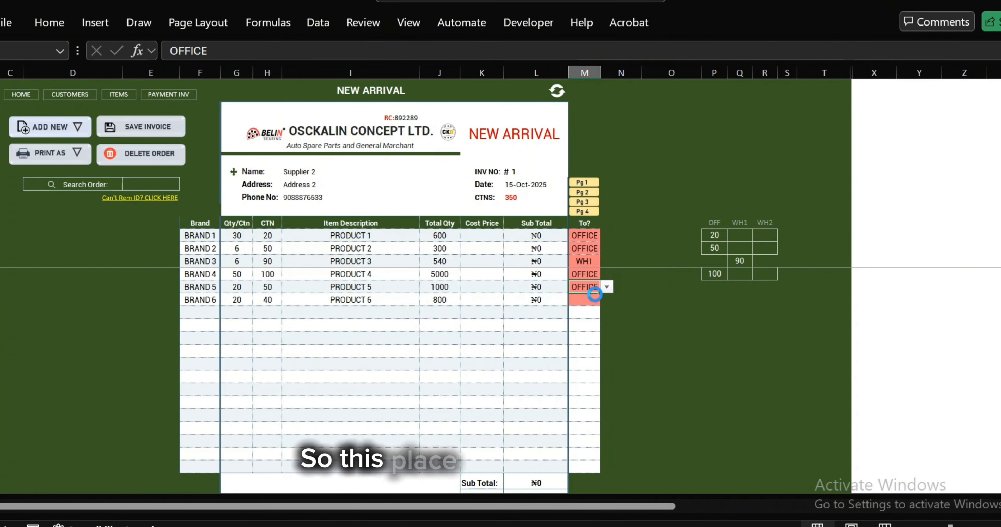
# Change the destination location of PRODUCT 5 to WH2
pyautogui.click(606, 287)
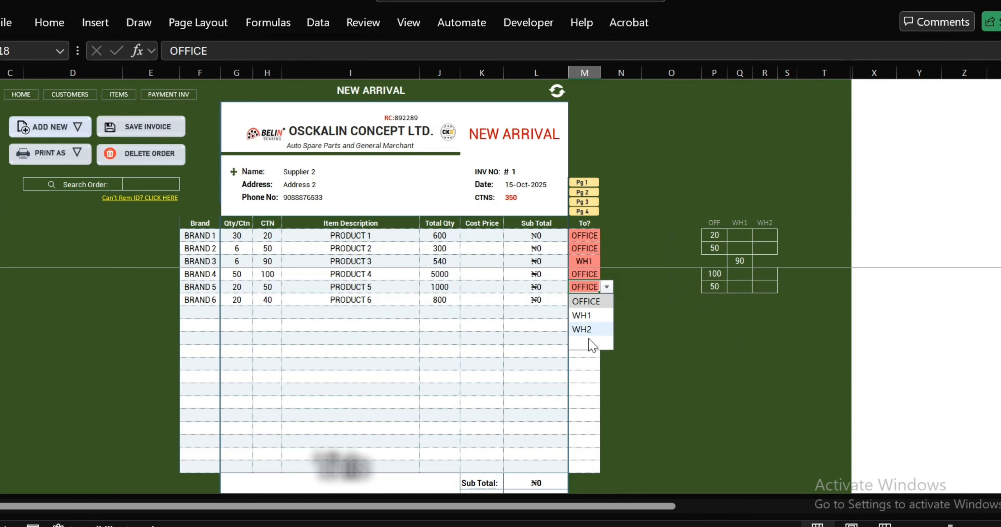
pyautogui.click(583, 330)
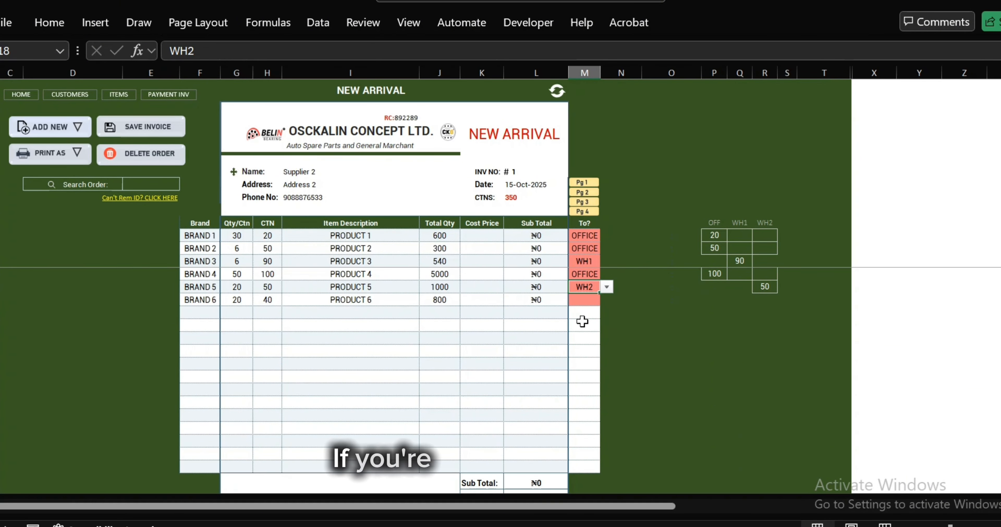
pyautogui.click(488, 272)
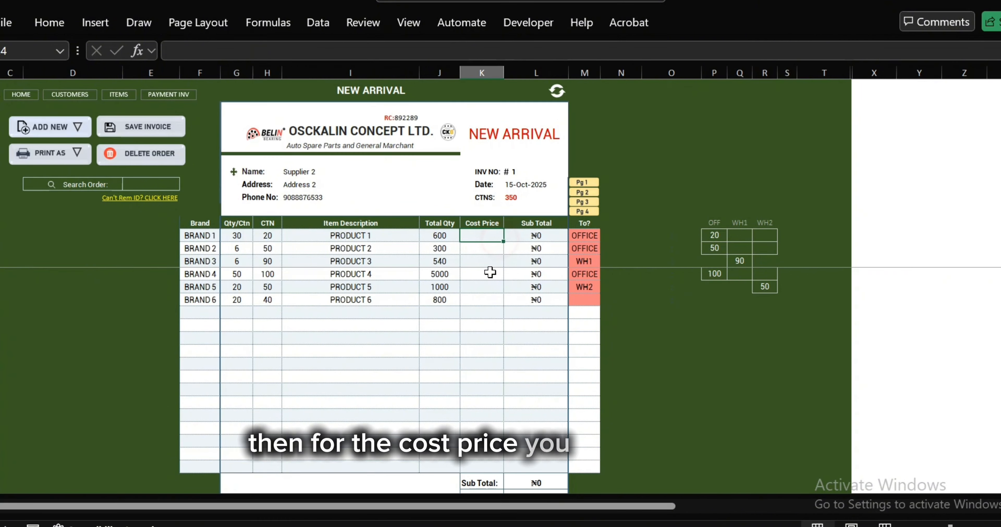
pyautogui.click(483, 299)
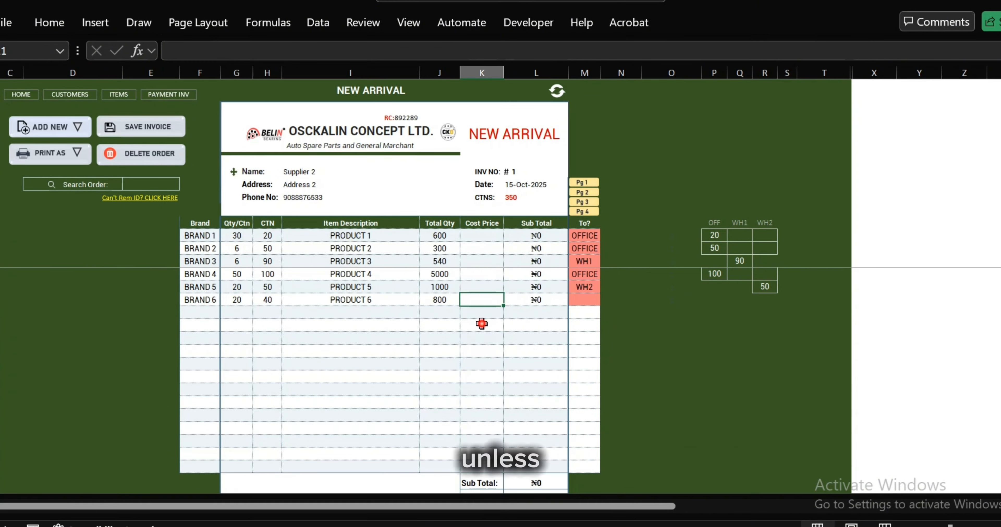
pyautogui.click(480, 300)
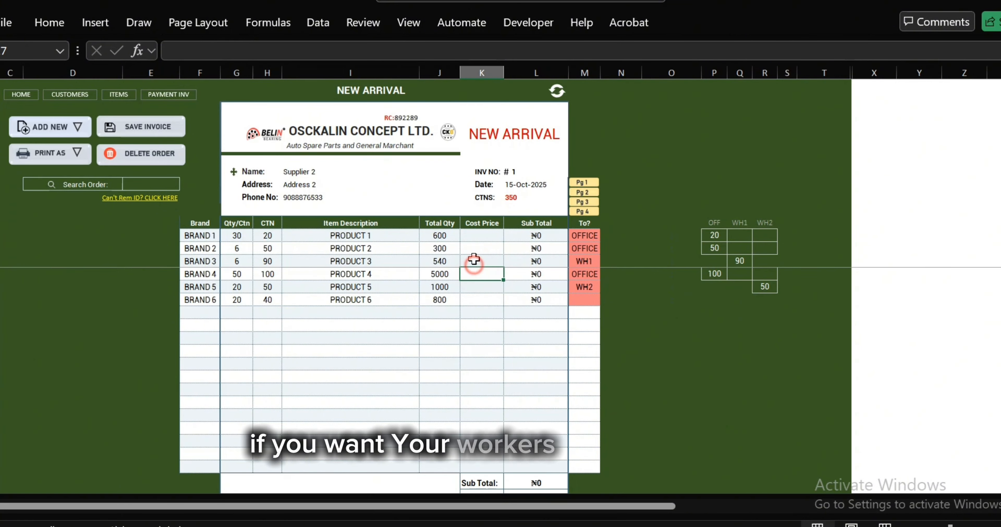
pyautogui.click(478, 237)
pyautogui.click(480, 251)
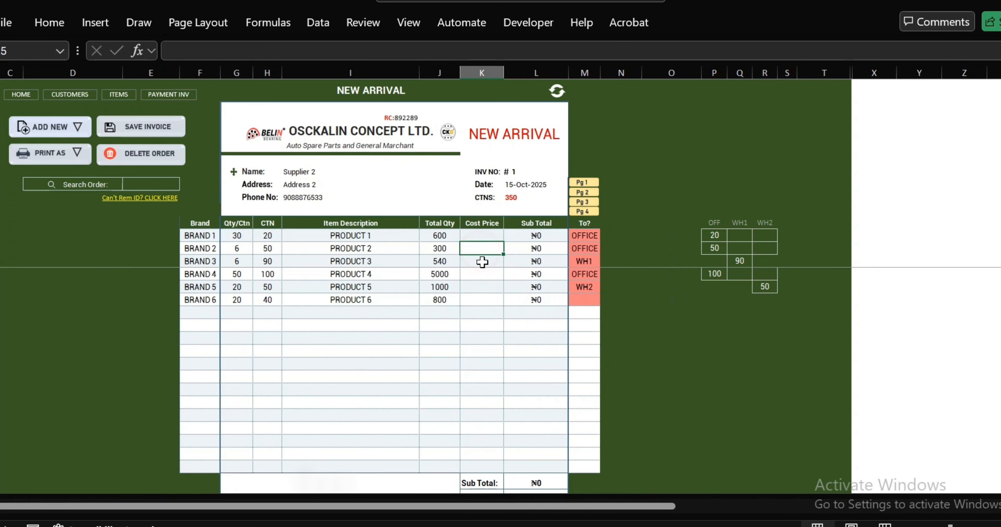
pyautogui.click(485, 287)
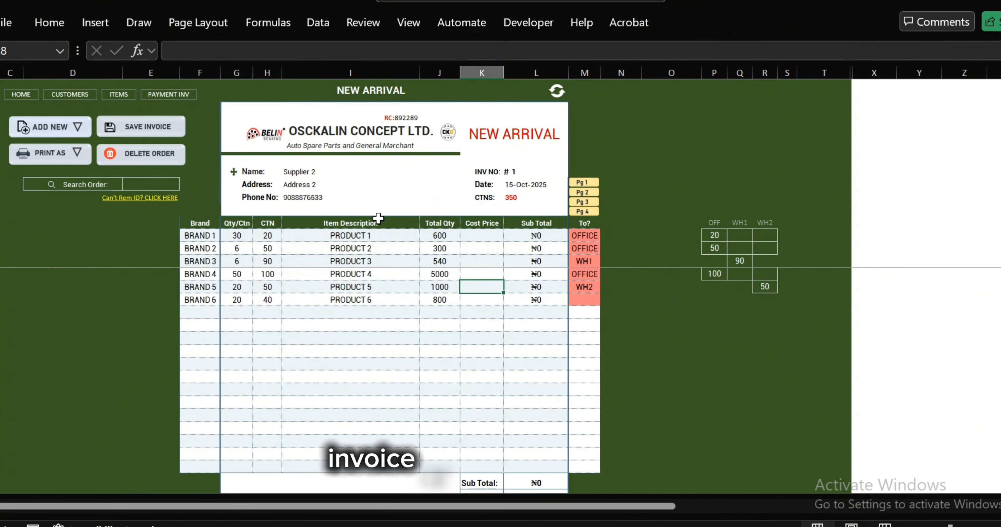
pyautogui.click(340, 250)
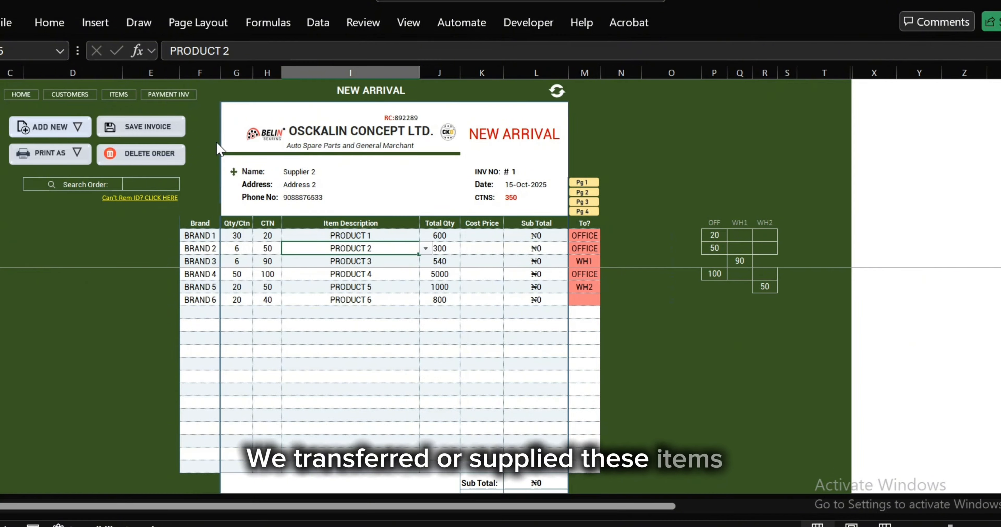
# Try to save the new arrival invoice, set the missing destination of PRODUCT 6 to OFFICE and save the invoice
pyautogui.click(171, 130)
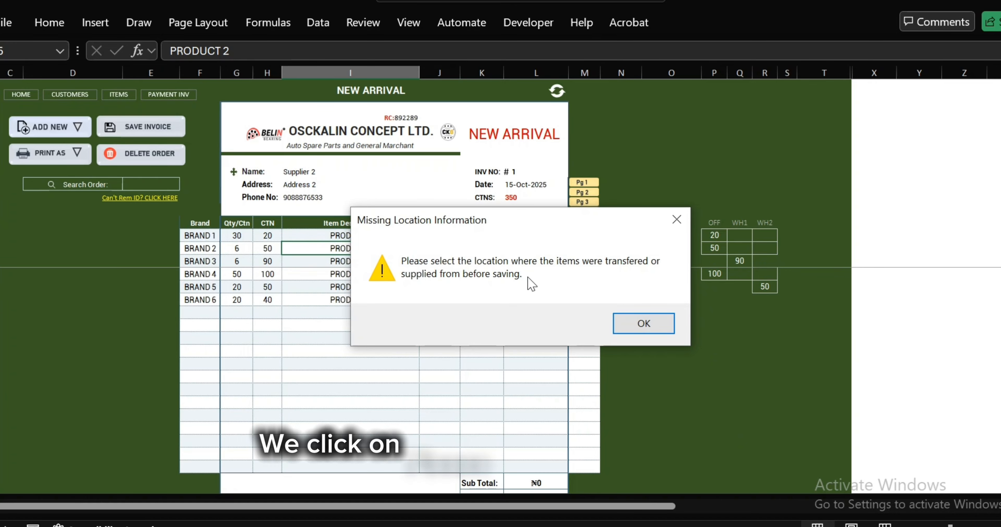
pyautogui.click(648, 325)
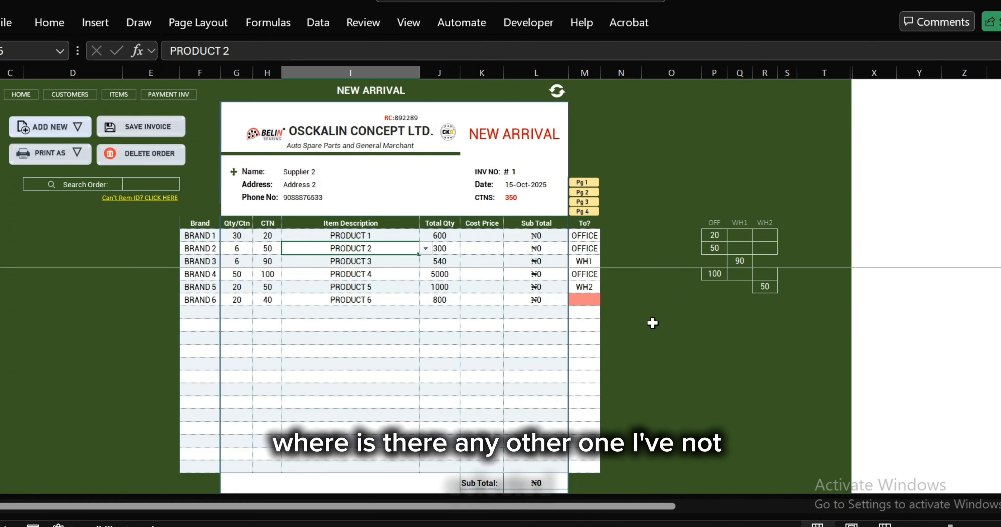
pyautogui.click(590, 299)
pyautogui.click(607, 299)
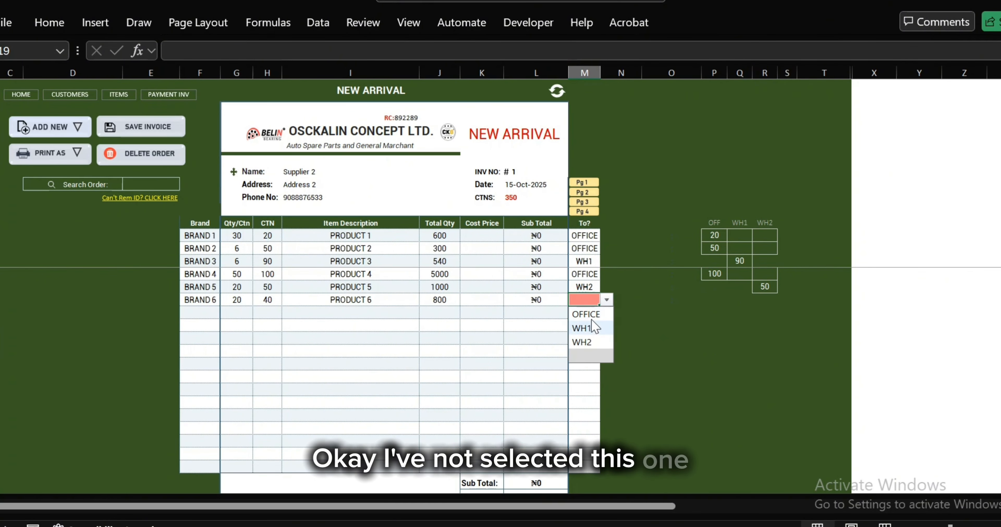
pyautogui.click(588, 314)
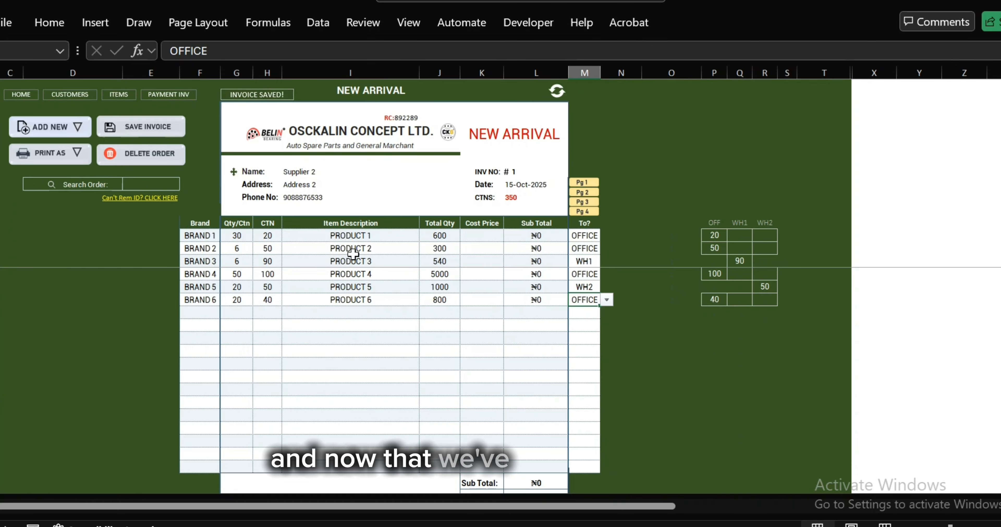
# Open the item stock overview and set its date to October 15, 2025
pyautogui.click(119, 94)
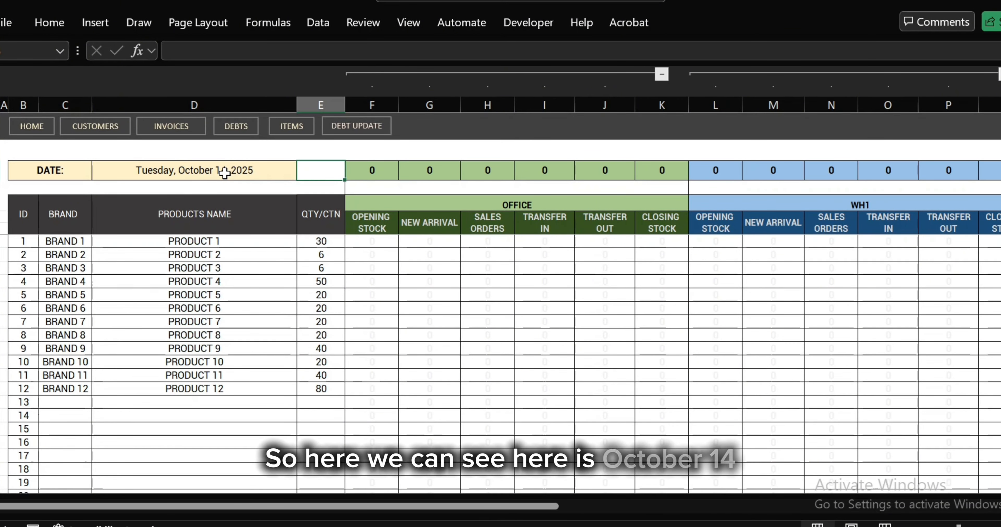
pyautogui.moveTo(409, 506); pyautogui.dragTo(150, 511)
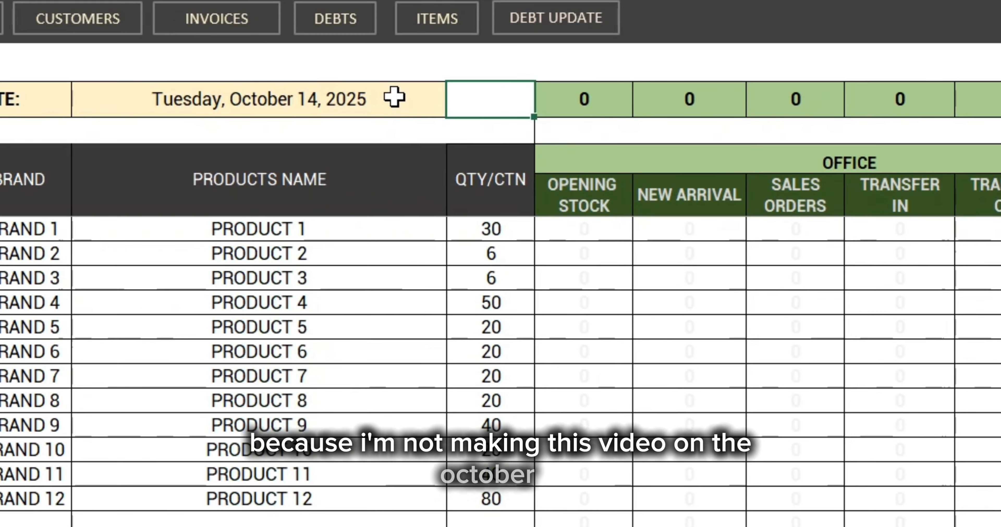
pyautogui.click(267, 169)
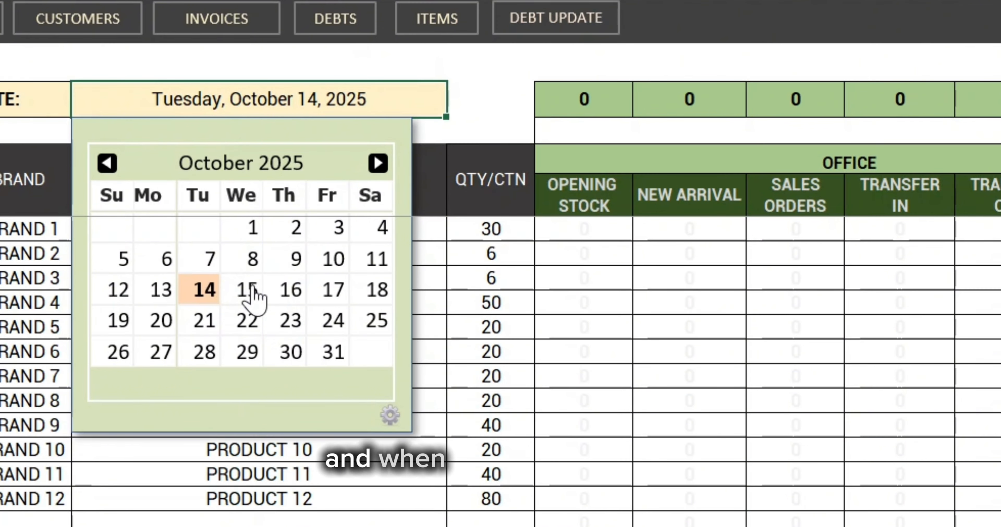
pyautogui.click(249, 290)
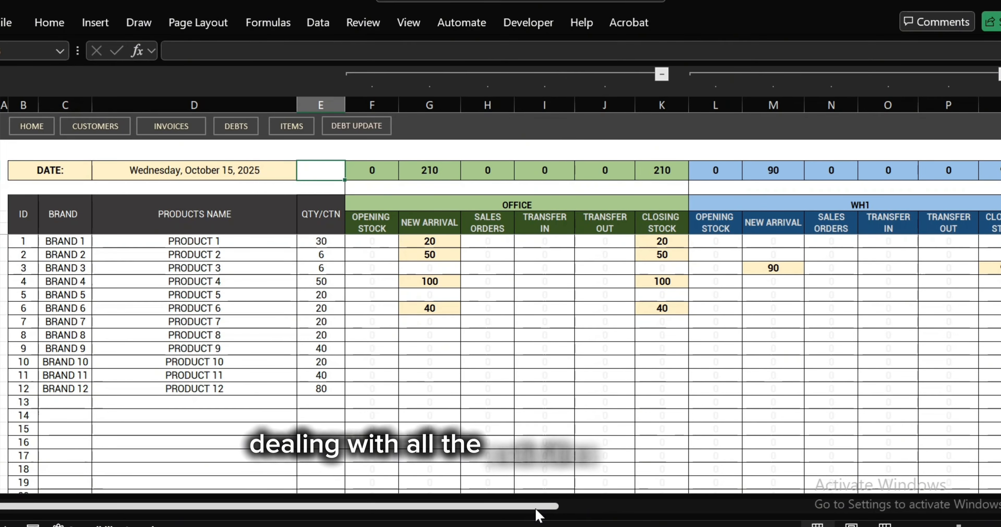
# Review the WH1, WH2 and TOTAL stock sections, and set the overview date to October 16, 2025
pyautogui.moveTo(536, 509); pyautogui.dragTo(654, 395)
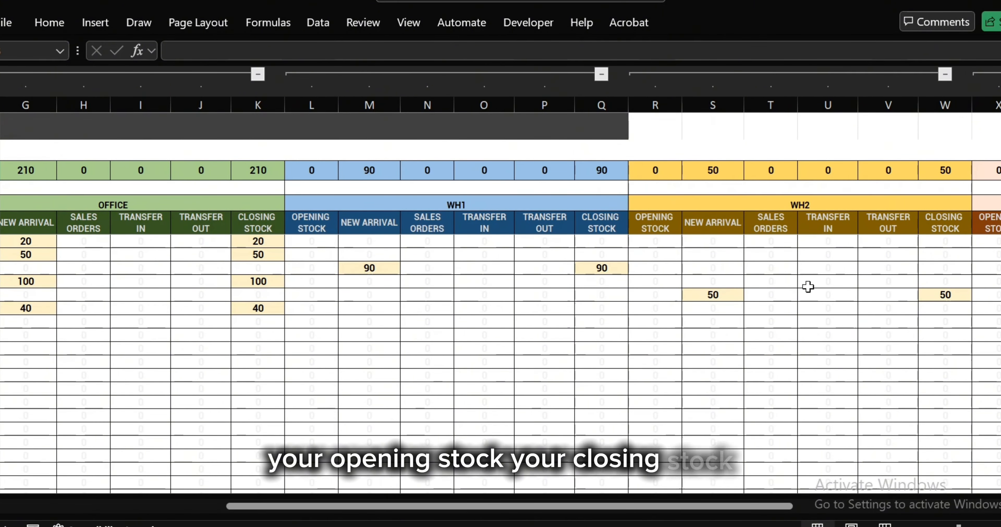
pyautogui.moveTo(622, 505); pyautogui.dragTo(839, 501)
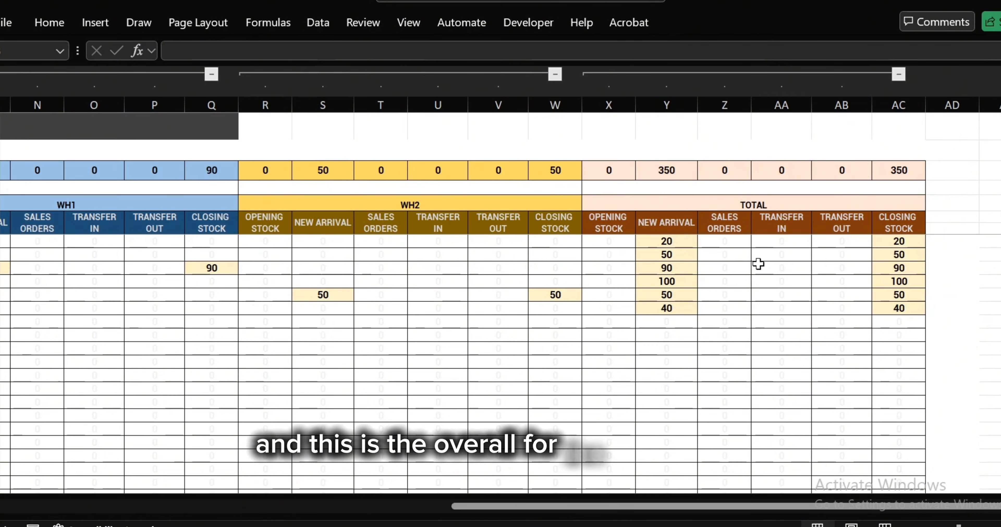
pyautogui.moveTo(685, 507); pyautogui.dragTo(248, 520)
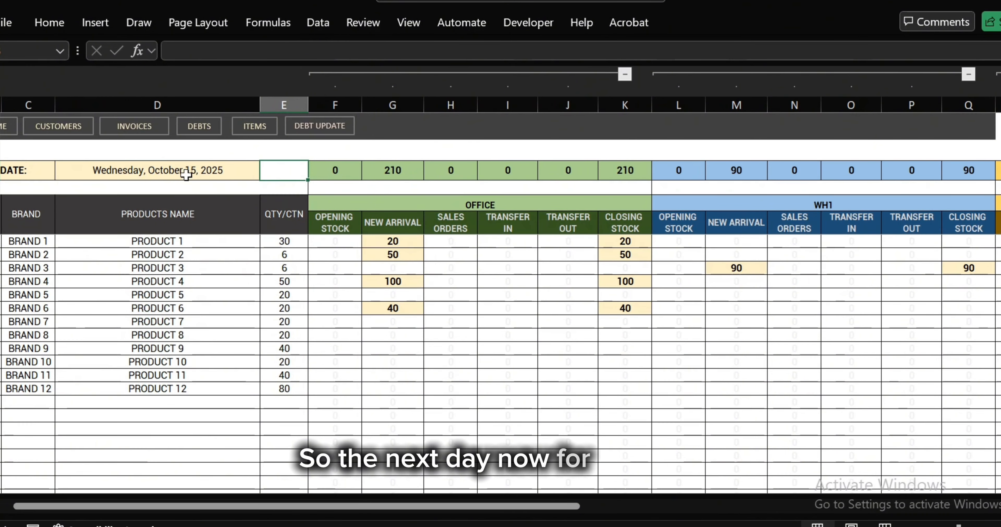
pyautogui.click(202, 172)
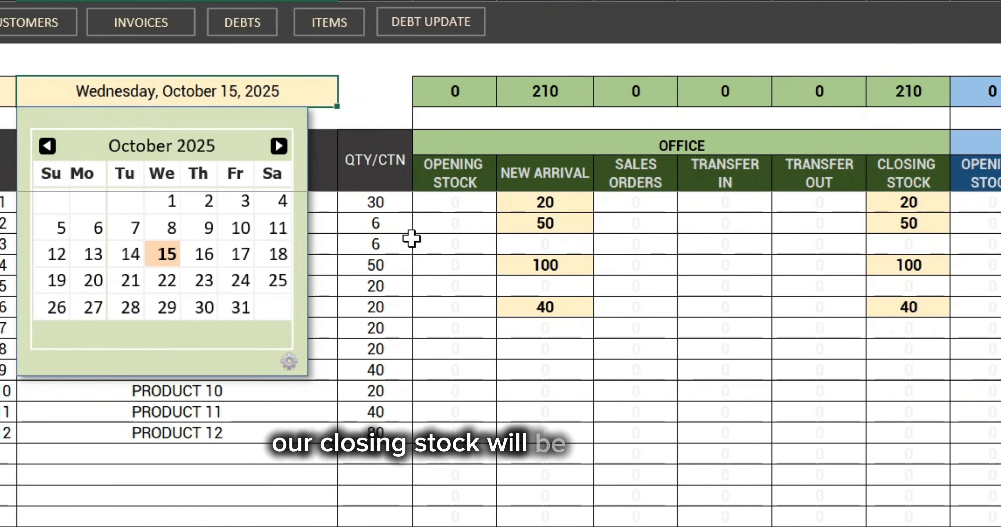
pyautogui.click(206, 252)
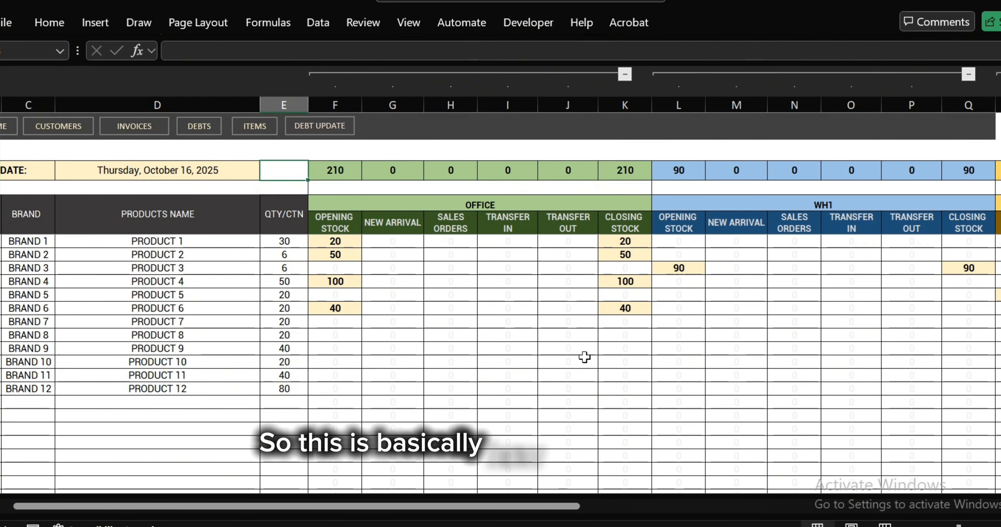
pyautogui.moveTo(434, 505)
pyautogui.mouseDown()
pyautogui.moveTo(637, 499)
pyautogui.moveTo(882, 469)
pyautogui.moveTo(662, 492)
pyautogui.moveTo(350, 501)
pyautogui.mouseUp()
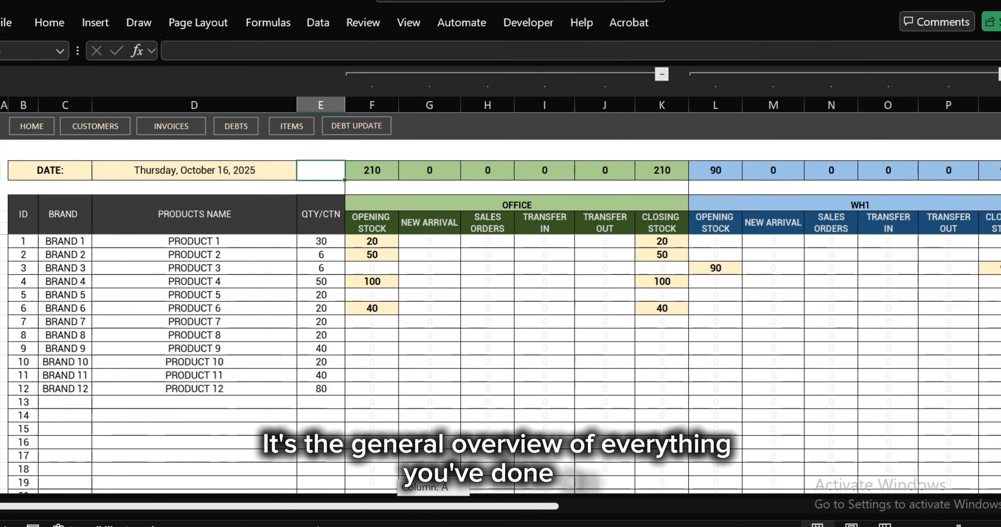
# Return to the invoice sheet and start a new sales order
pyautogui.click(250, 178)
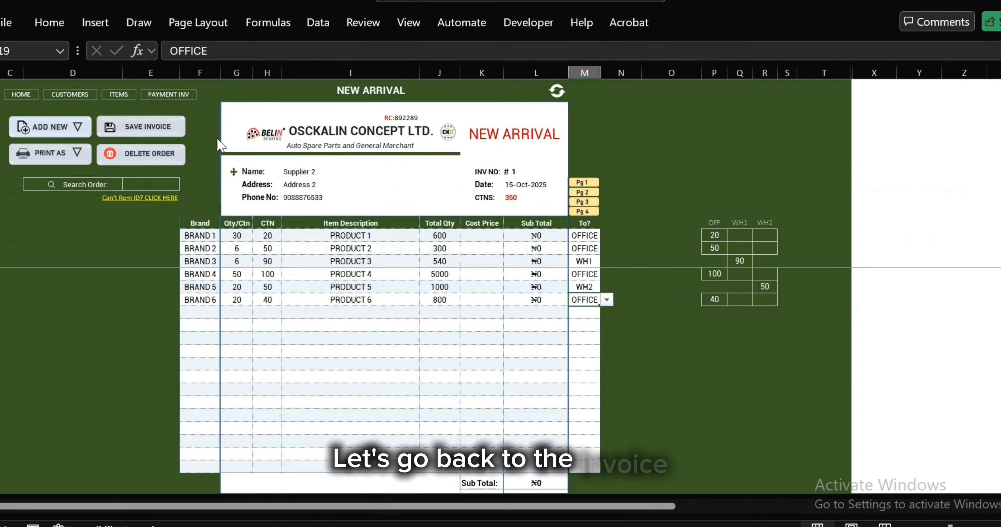
pyautogui.click(75, 127)
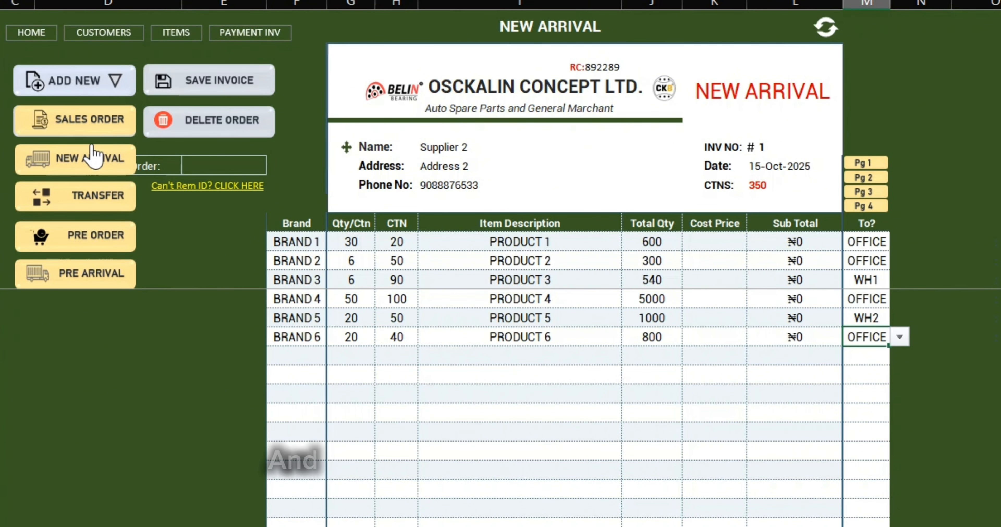
pyautogui.click(89, 124)
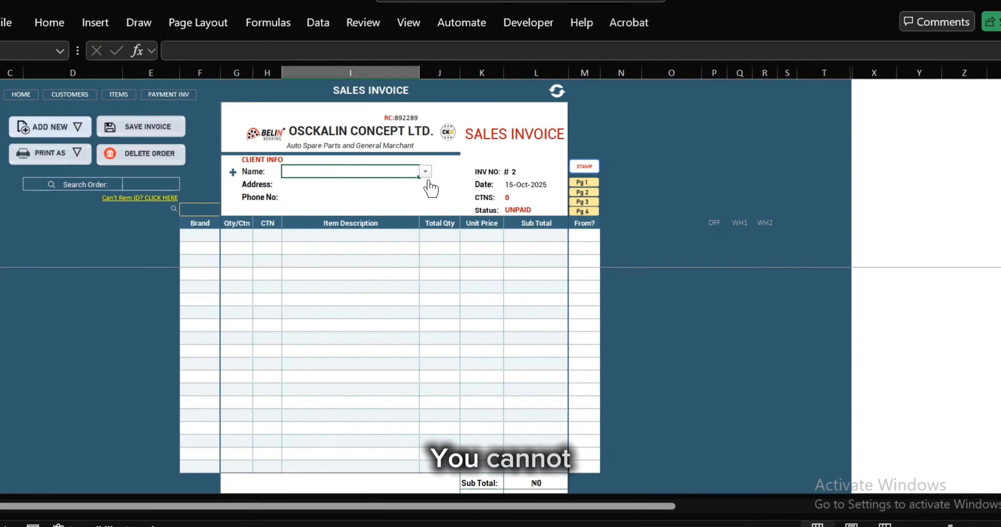
pyautogui.click(78, 127)
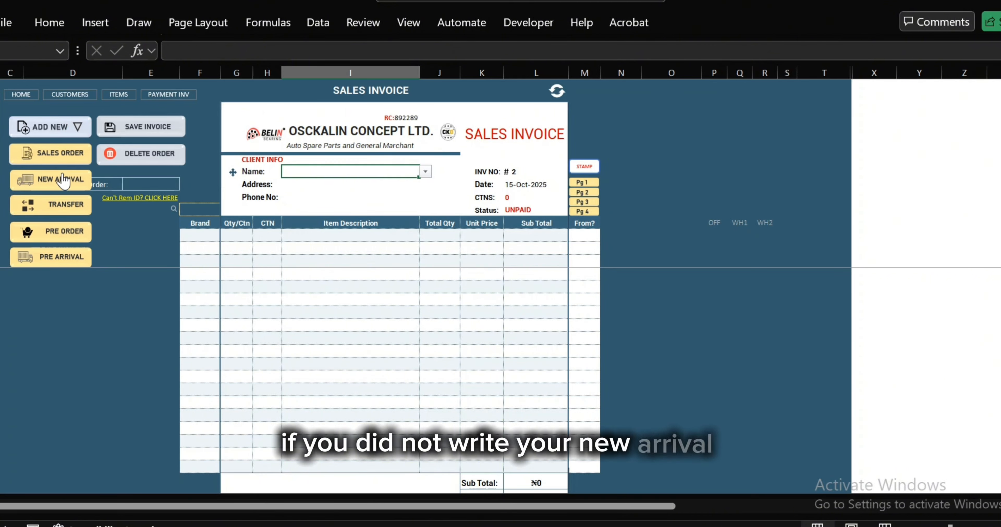
pyautogui.click(62, 181)
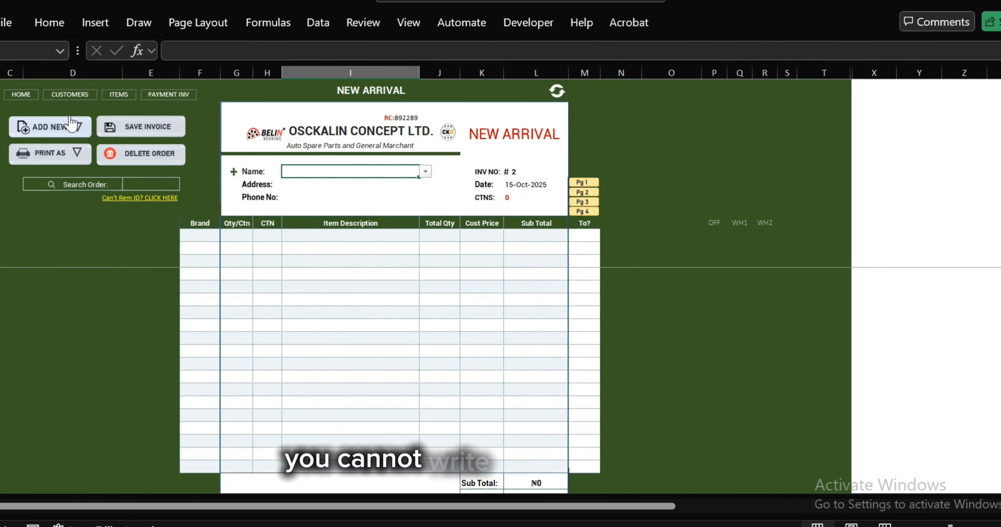
pyautogui.click(78, 128)
pyautogui.click(79, 159)
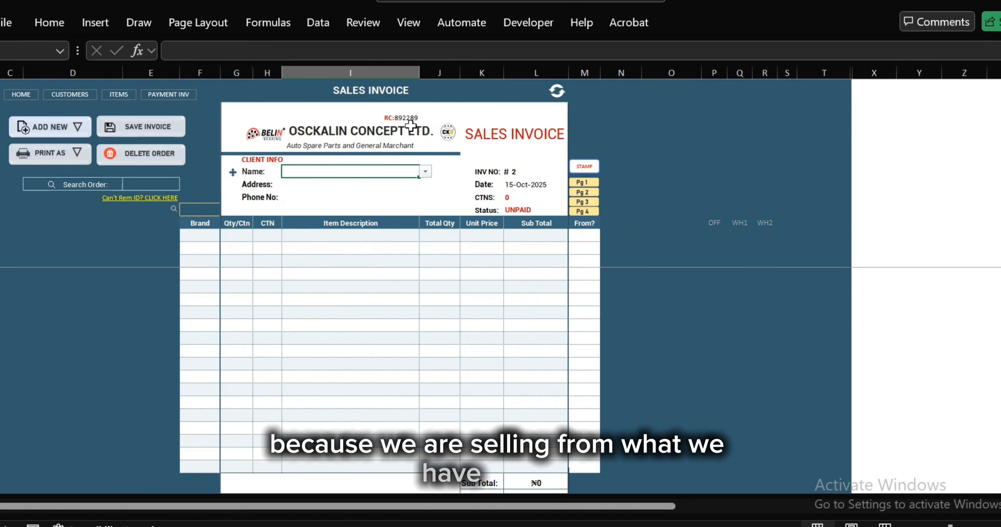
# Set the client of the sales invoice to CUSTOMER 2 and save the invoice
pyautogui.click(425, 171)
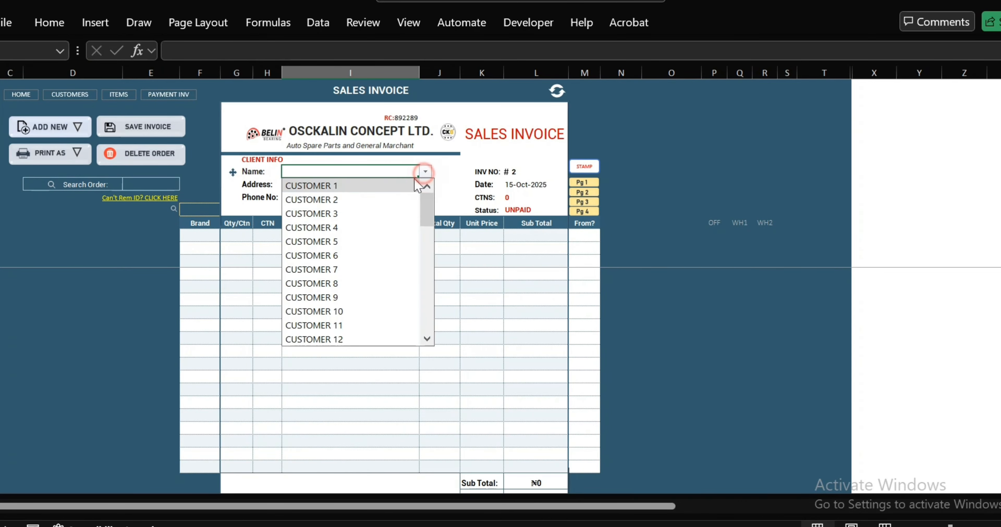
pyautogui.click(320, 201)
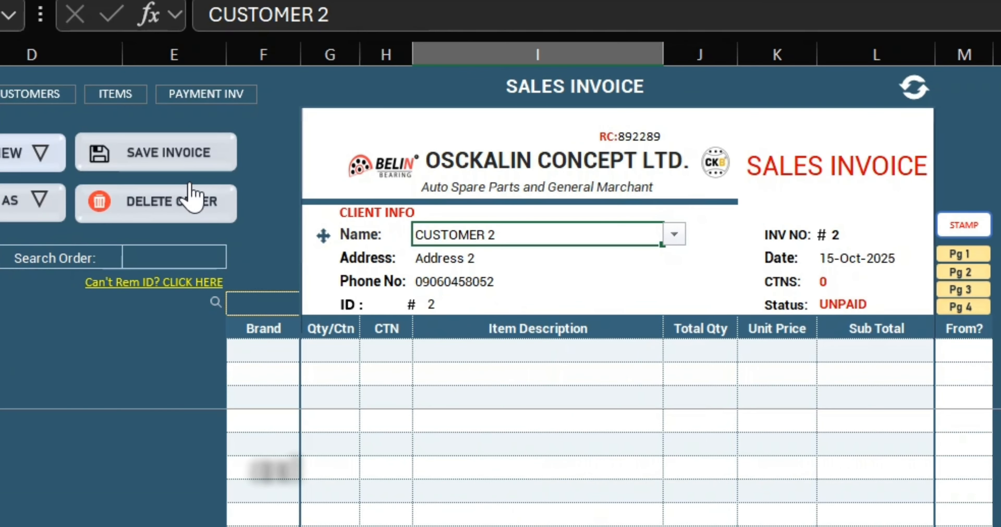
pyautogui.click(160, 126)
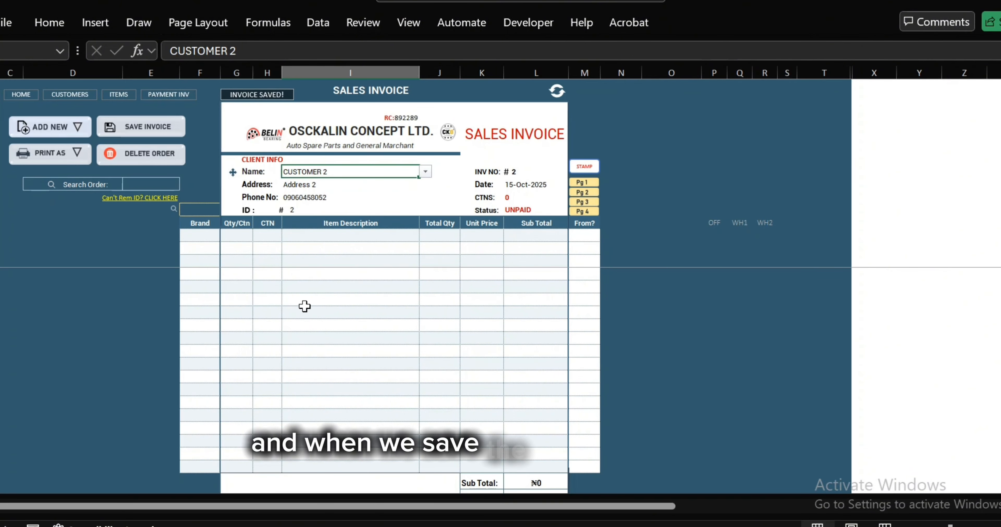
# Add PRODUCT 4 and PRODUCT 2 as the first two items of the sales invoice
pyautogui.click(376, 239)
pyautogui.click(425, 236)
pyautogui.click(334, 290)
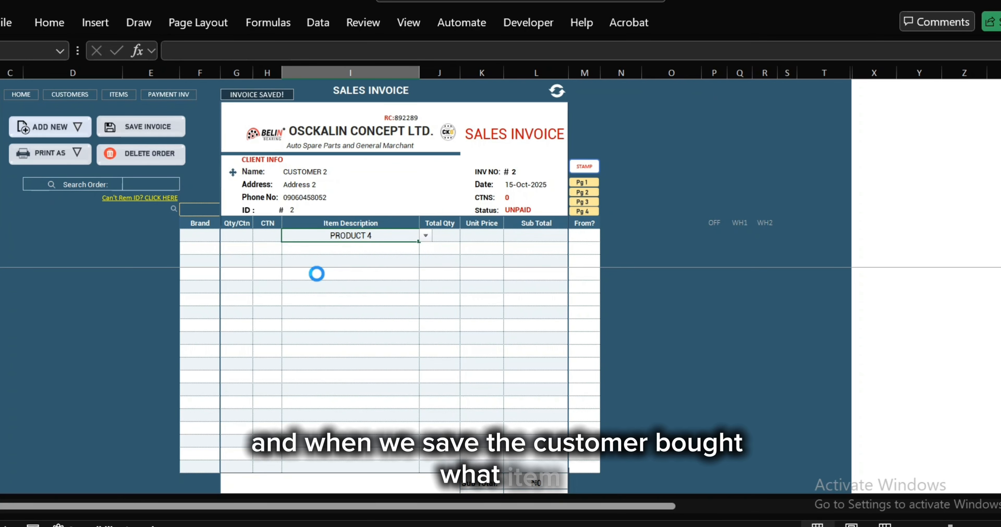
pyautogui.click(387, 248)
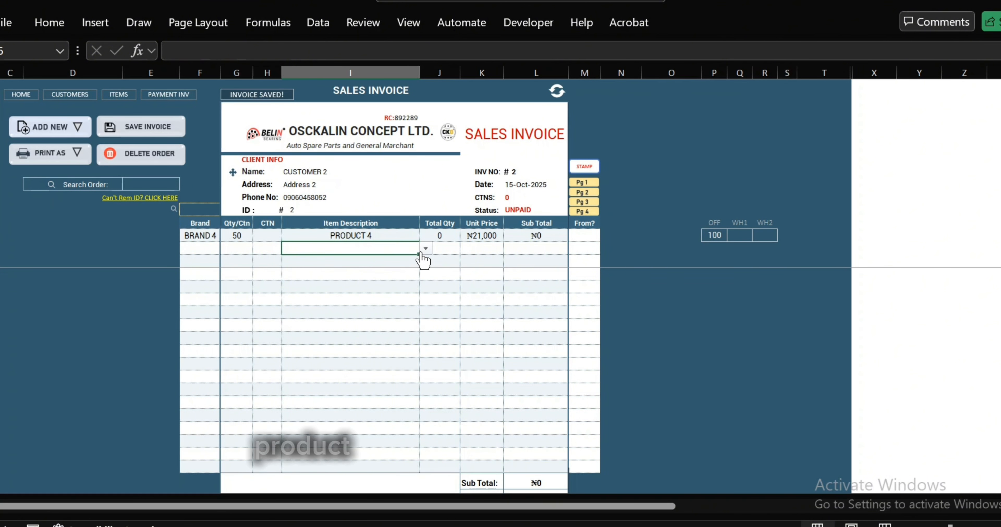
pyautogui.click(426, 248)
pyautogui.click(320, 275)
# Set the carton quantities of PRODUCT 4 and PRODUCT 2 on the sales invoice to 4 and 6
pyautogui.click(272, 235)
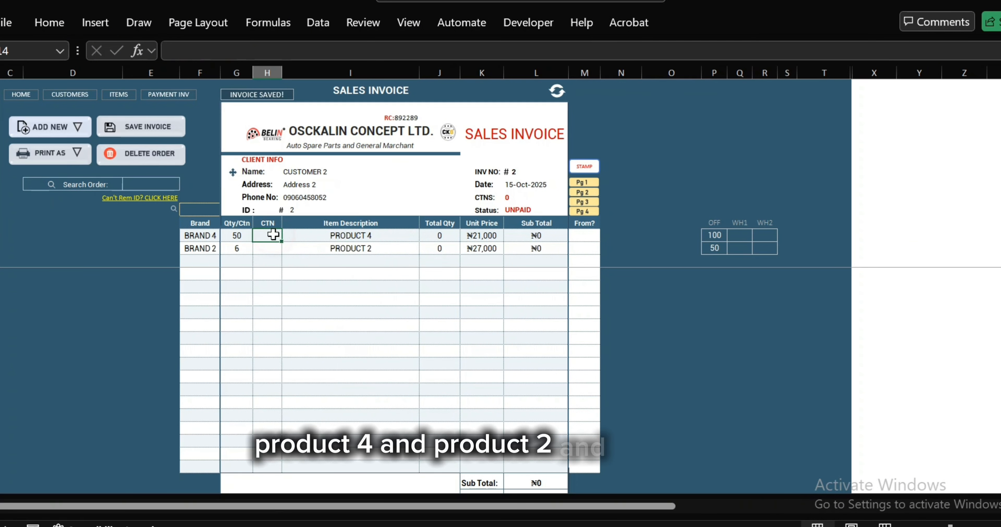
pyautogui.write('4')
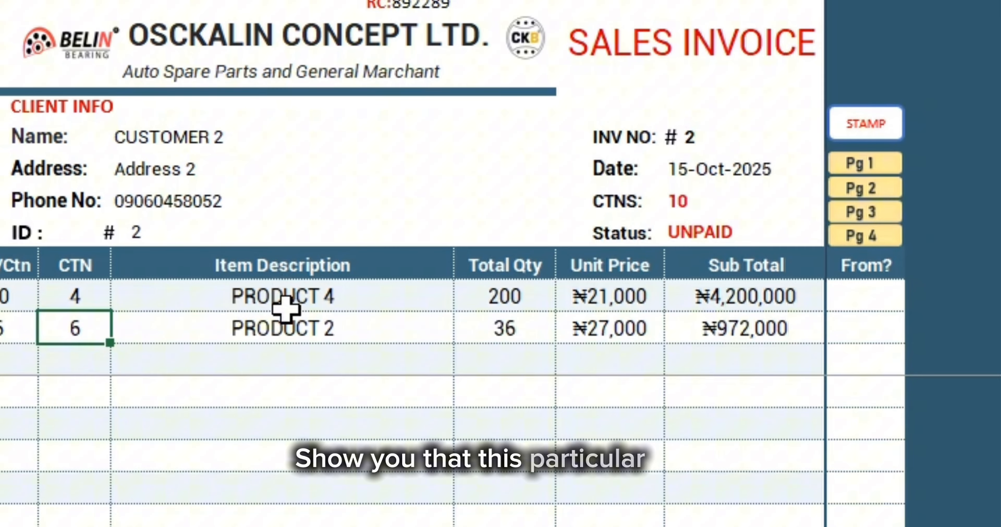
# Try to source the 4 cartons of PRODUCT 4 on the sales invoice from WH1
pyautogui.click(286, 308)
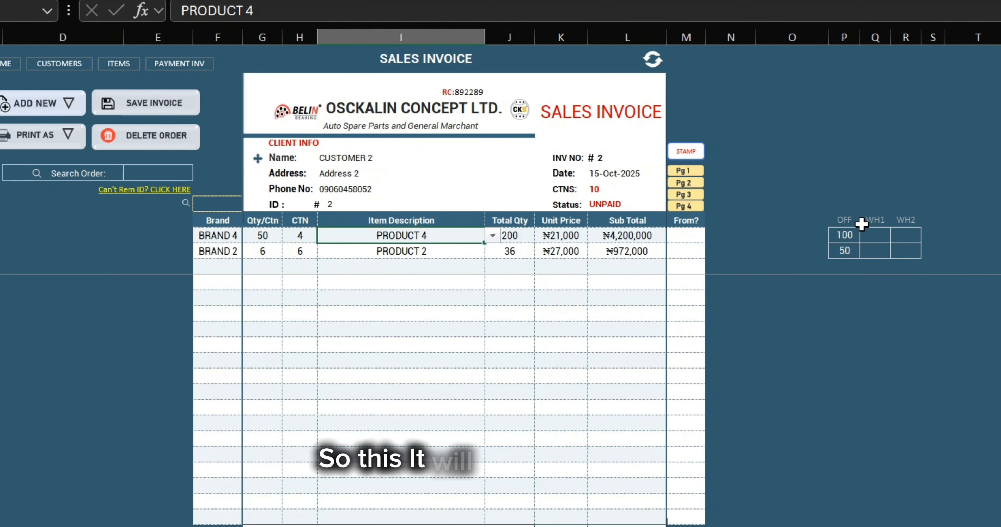
pyautogui.click(699, 236)
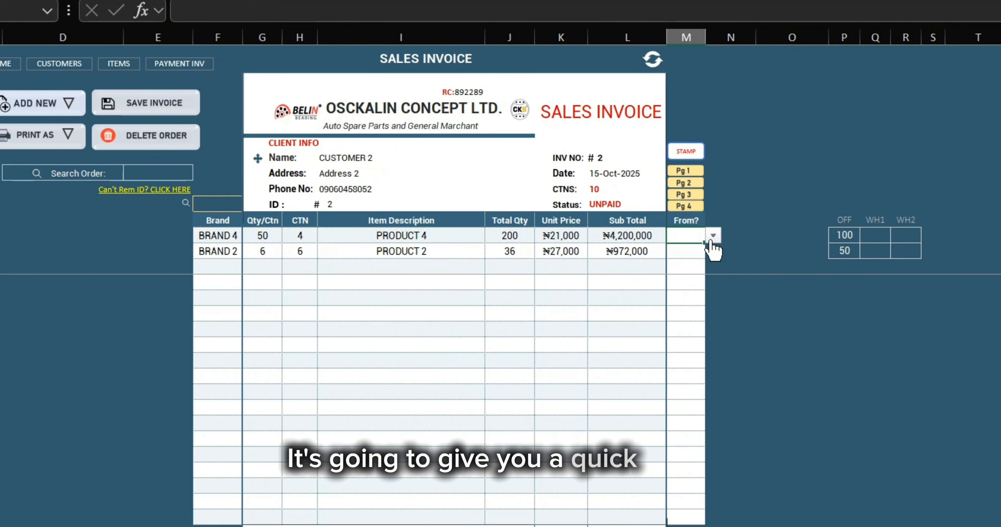
pyautogui.click(712, 237)
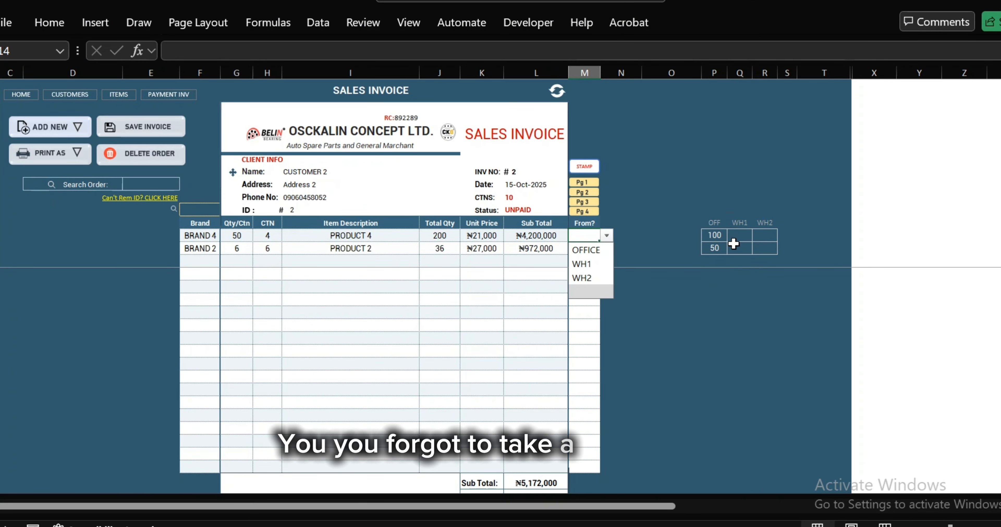
pyautogui.click(589, 268)
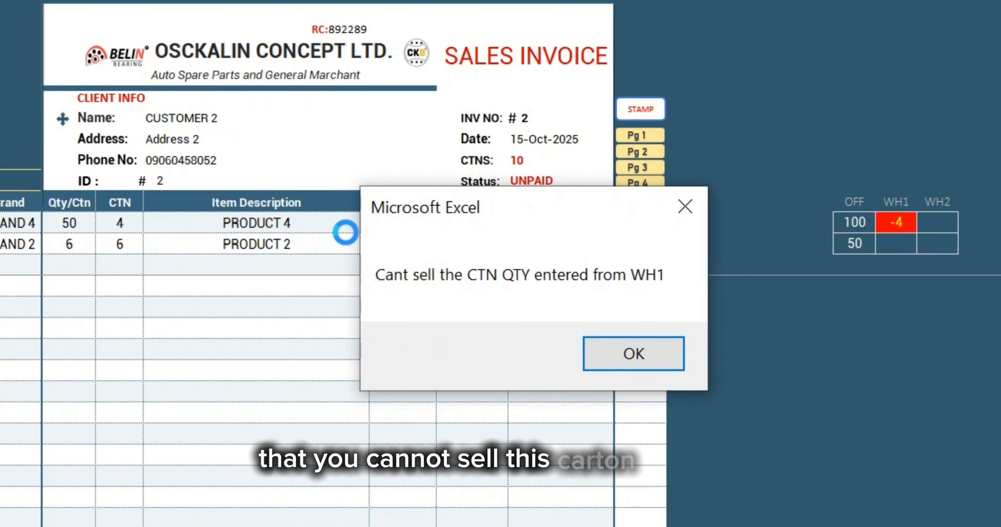
pyautogui.moveTo(543, 206); pyautogui.dragTo(279, 242)
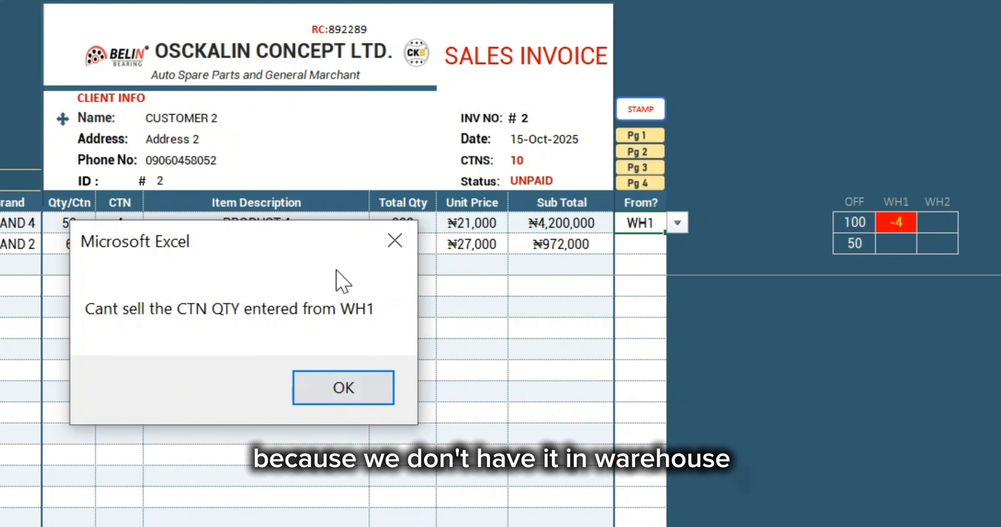
pyautogui.moveTo(286, 260); pyautogui.dragTo(413, 246)
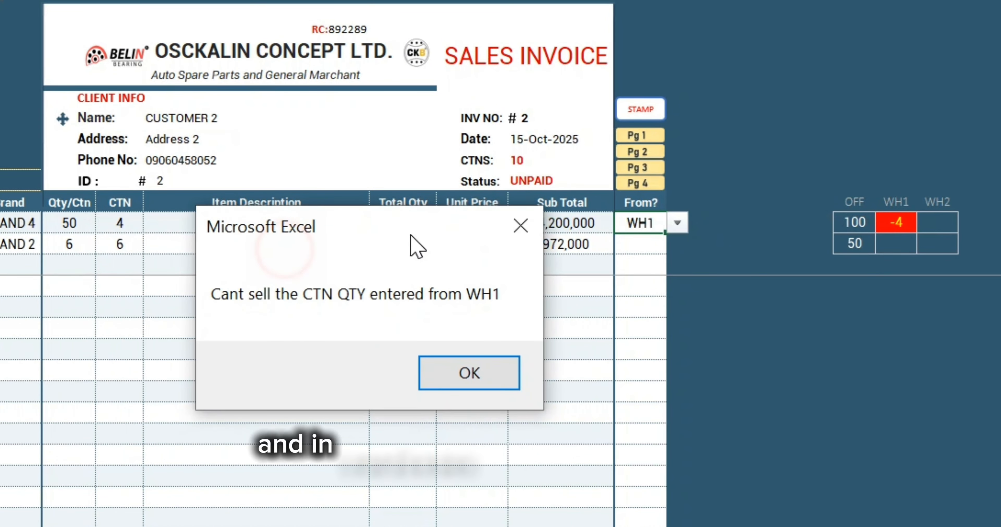
pyautogui.click(460, 379)
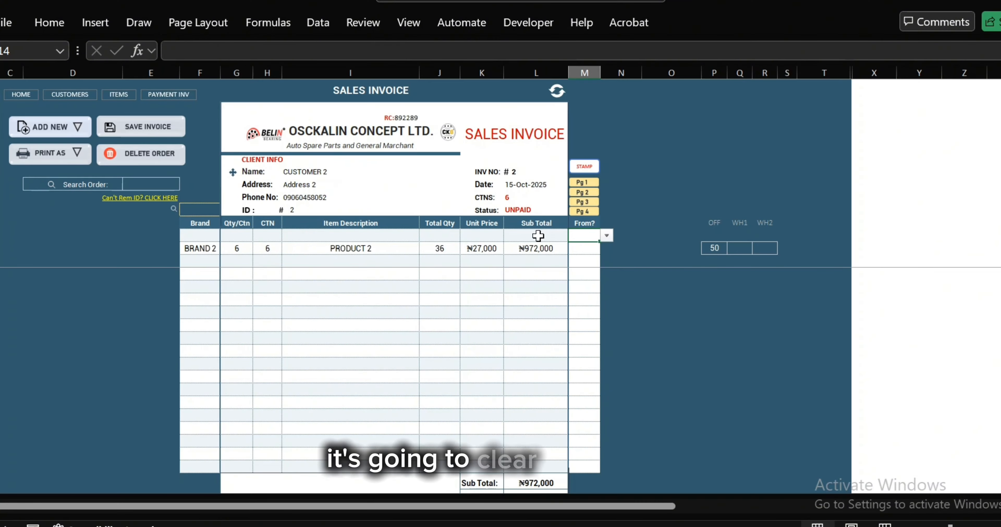
# Add PRODUCT 4 again as the first invoice item and check its stock per location on the items sheet
pyautogui.click(403, 235)
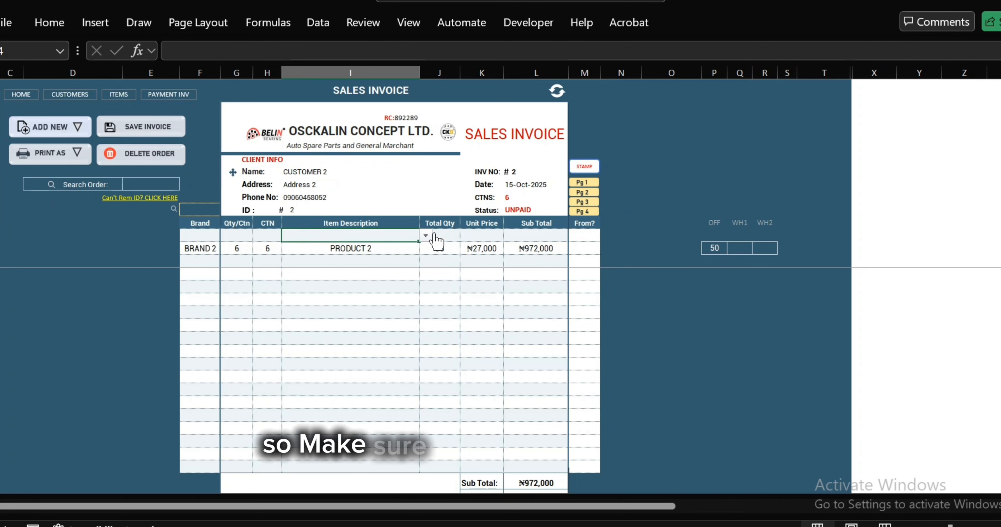
pyautogui.click(425, 238)
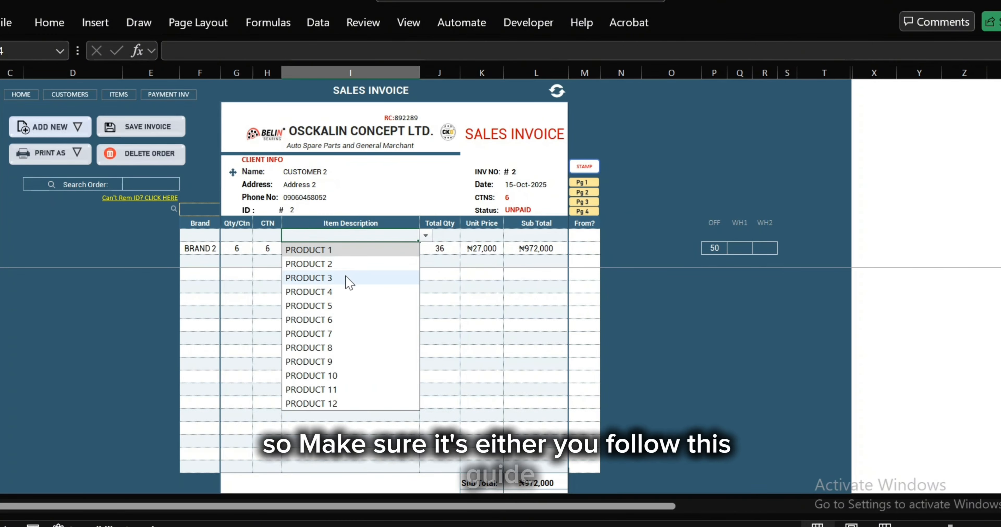
pyautogui.click(330, 289)
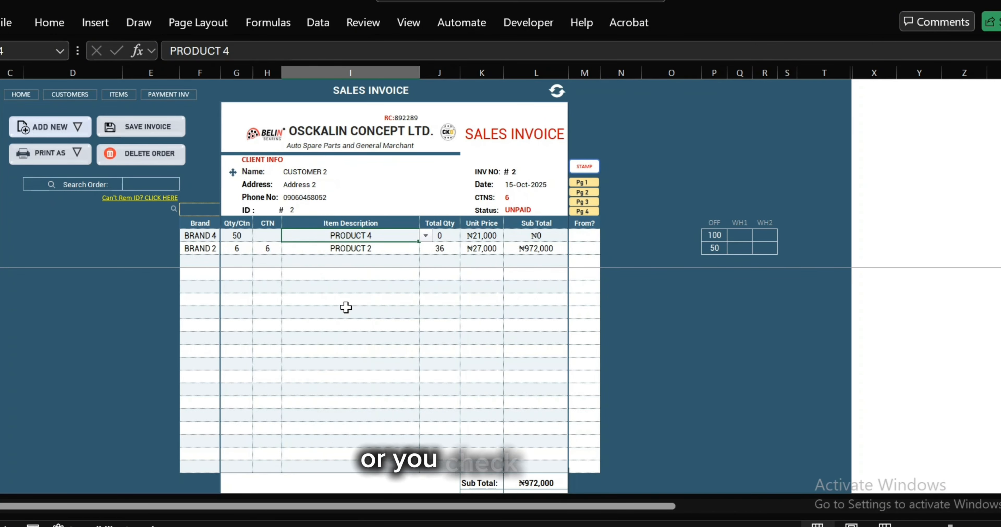
pyautogui.click(119, 95)
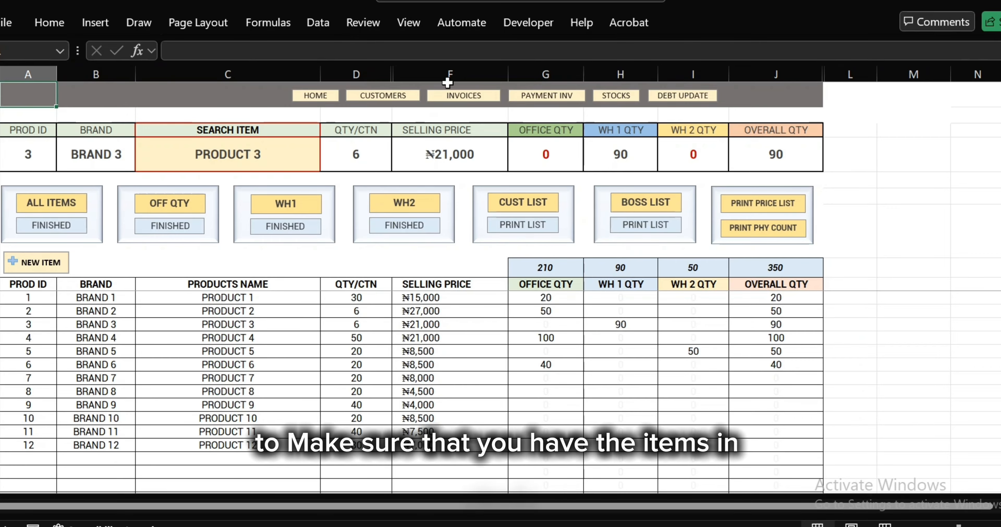
pyautogui.click(476, 95)
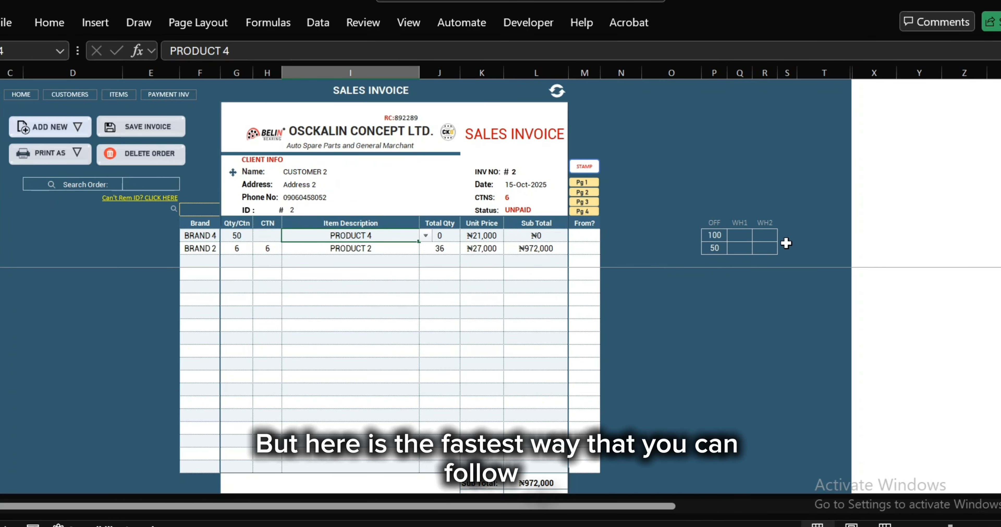
# Set the carton quantity of PRODUCT 4 to 4 and its source location to OFFICE
pyautogui.click(266, 235)
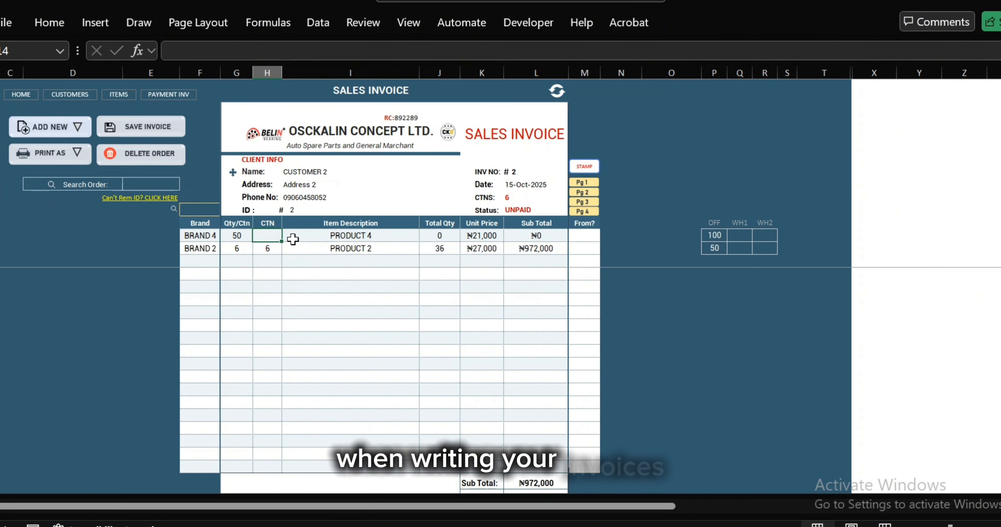
pyautogui.write('4')
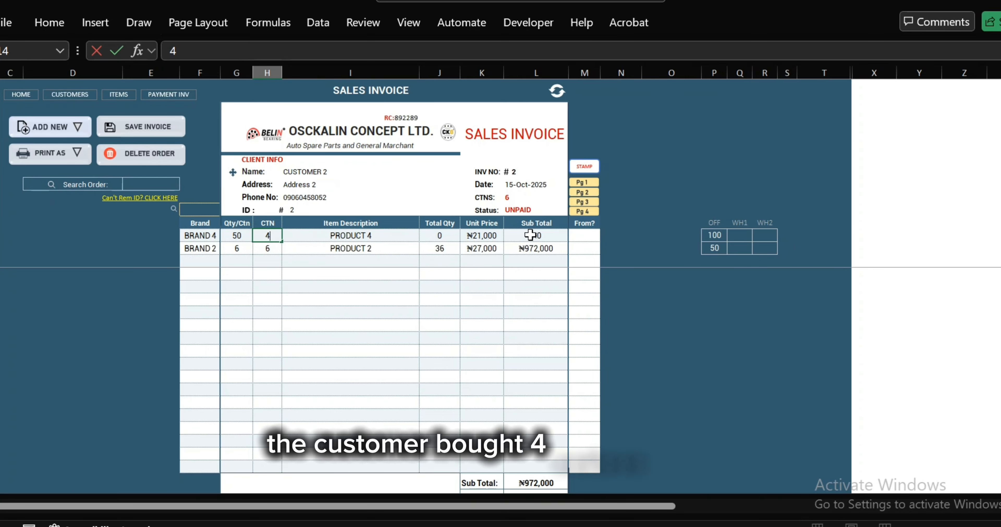
pyautogui.click(598, 234)
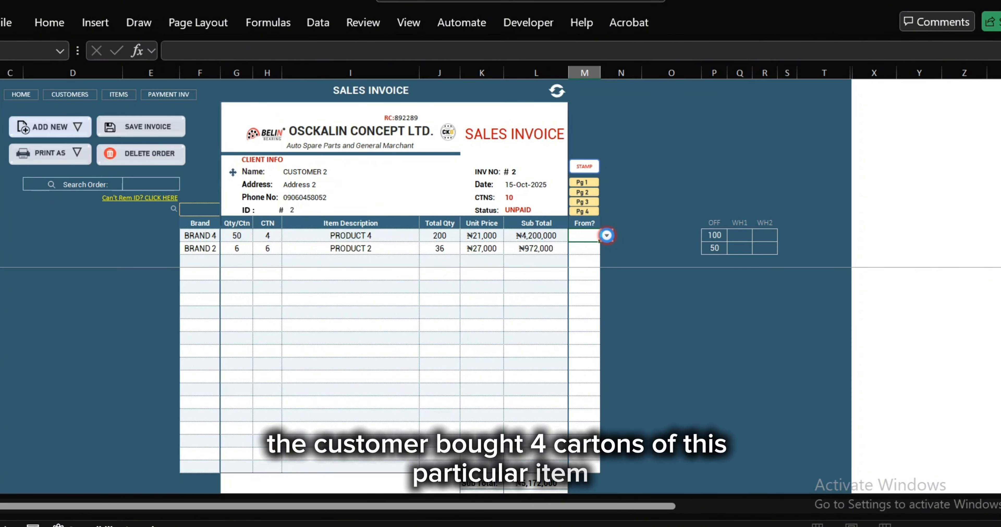
pyautogui.click(606, 235)
pyautogui.click(599, 252)
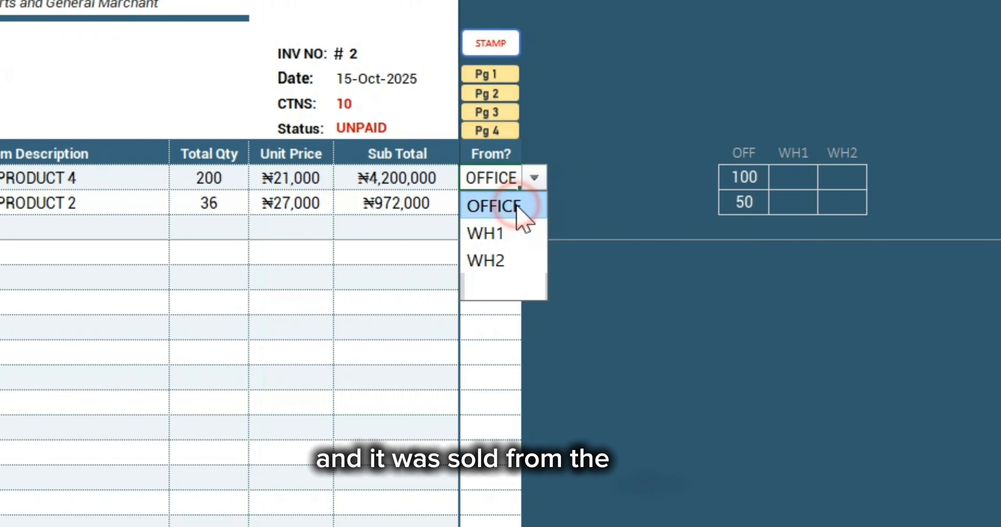
# Set the source location of PRODUCT 2 on the sales invoice to OFFICE
pyautogui.click(511, 202)
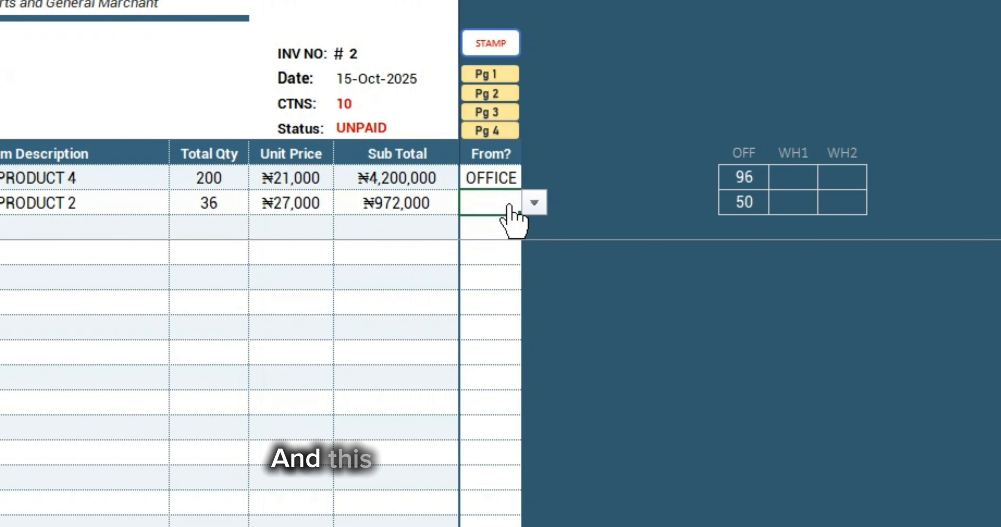
pyautogui.click(534, 203)
pyautogui.click(502, 232)
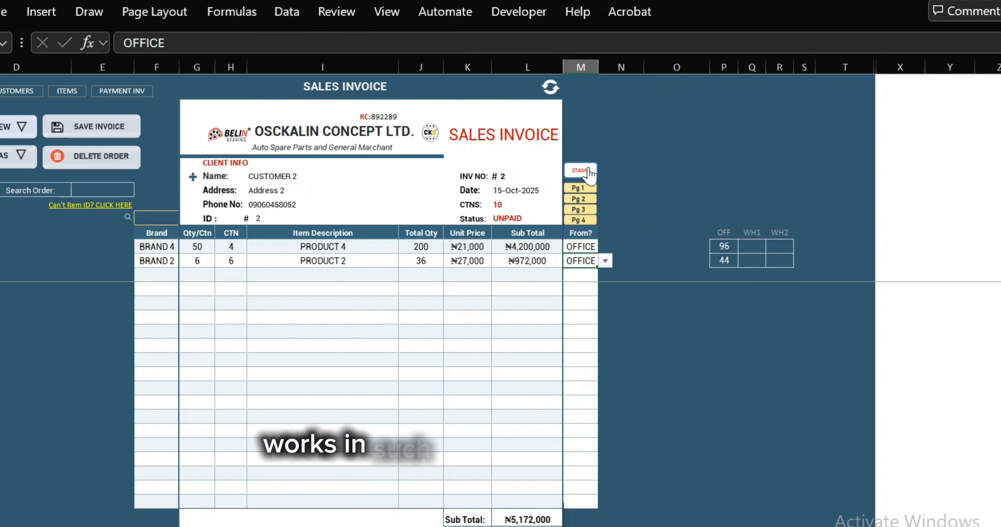
# Set the payment status of the sales invoice to PAID
pyautogui.click(519, 213)
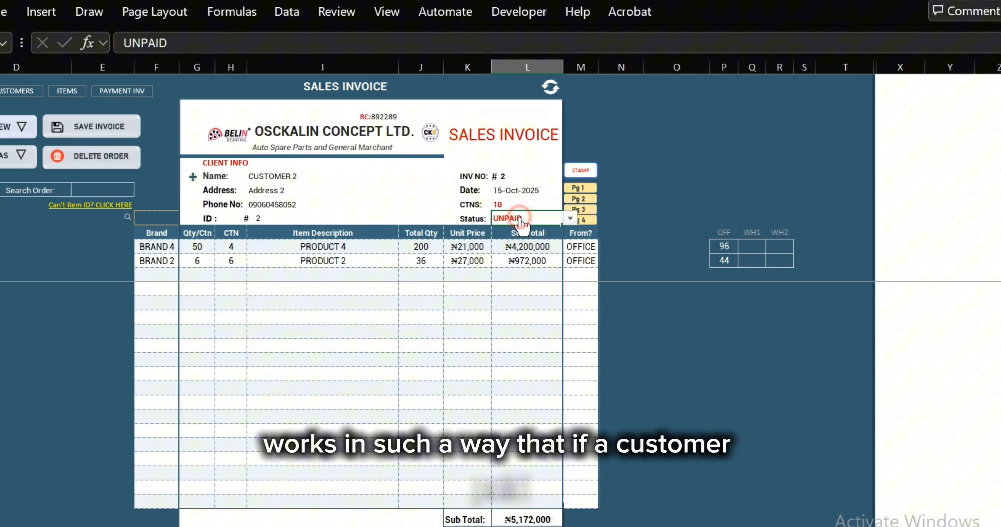
pyautogui.click(570, 219)
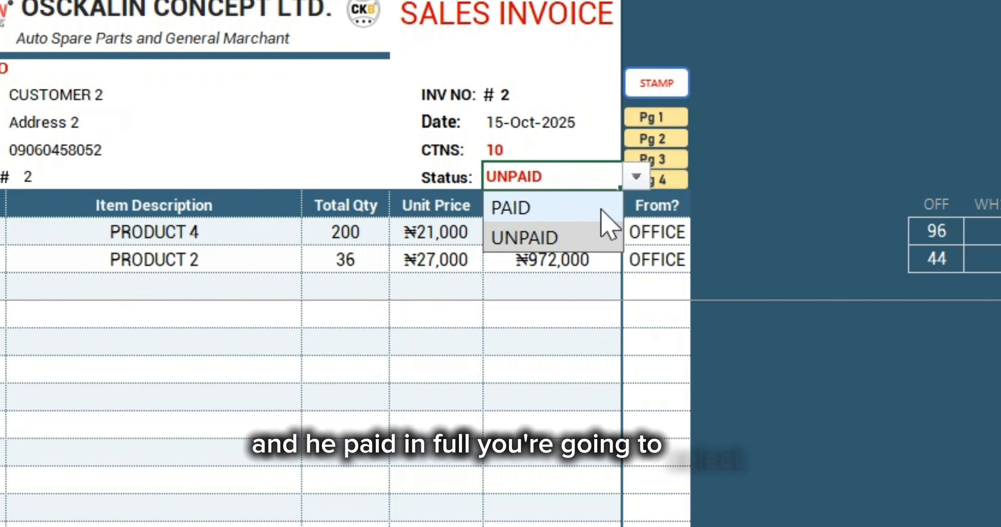
pyautogui.click(598, 207)
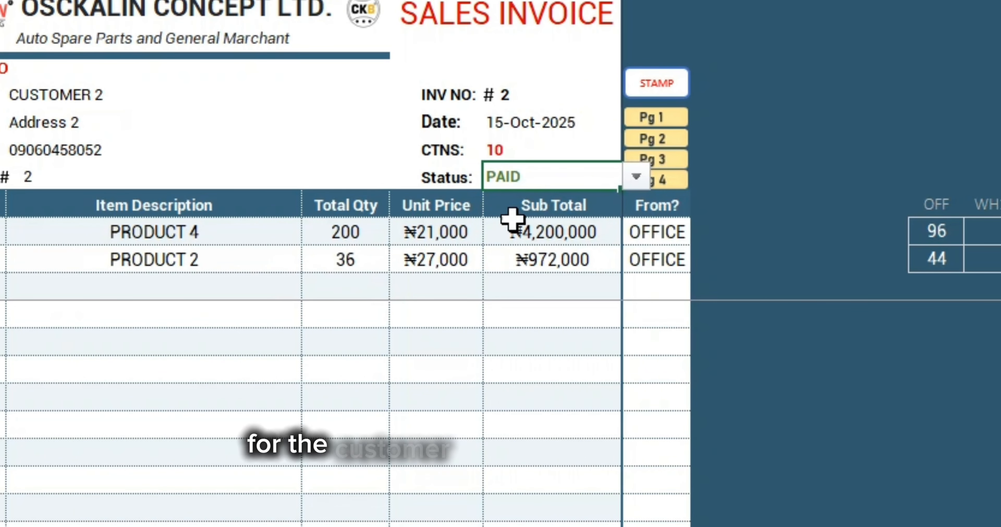
pyautogui.click(636, 177)
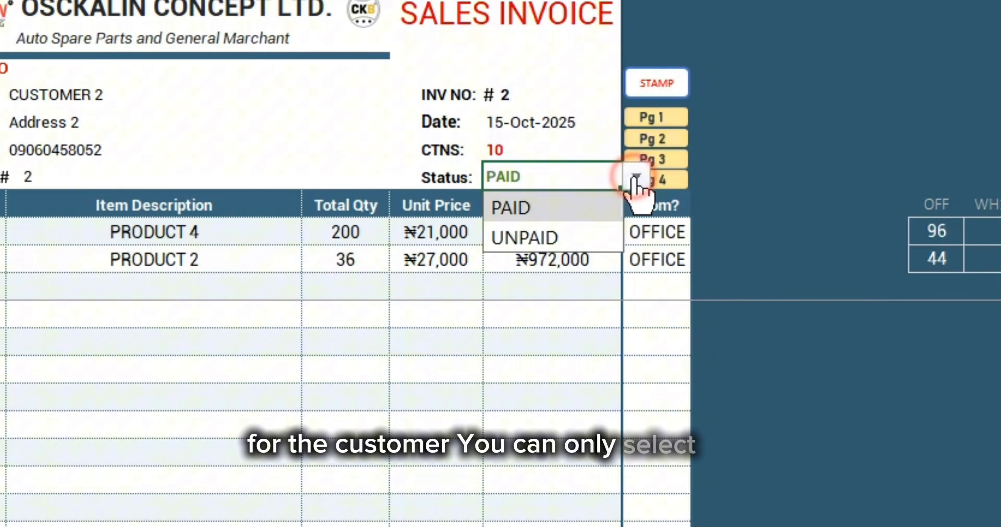
pyautogui.click(560, 205)
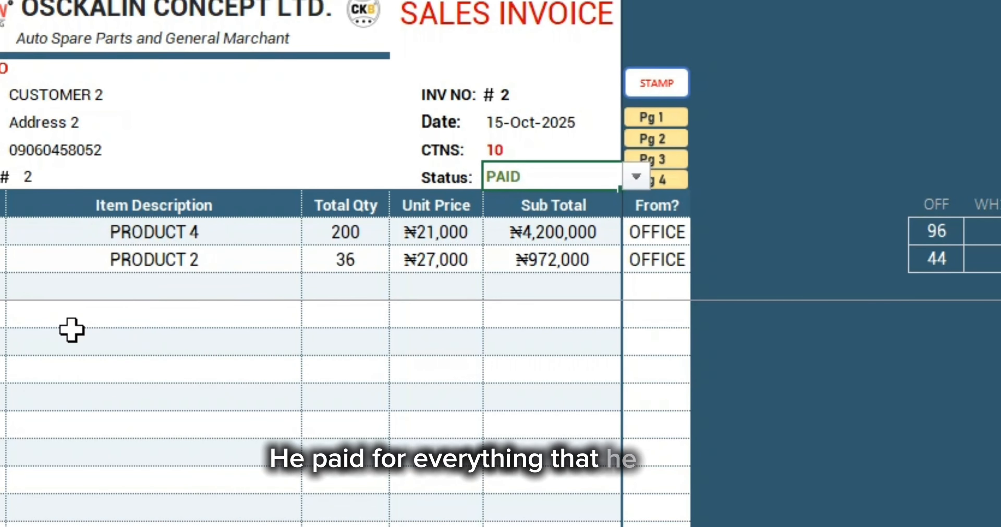
# Apply the company's official stamp to the sales invoice and save the invoice
pyautogui.click(655, 84)
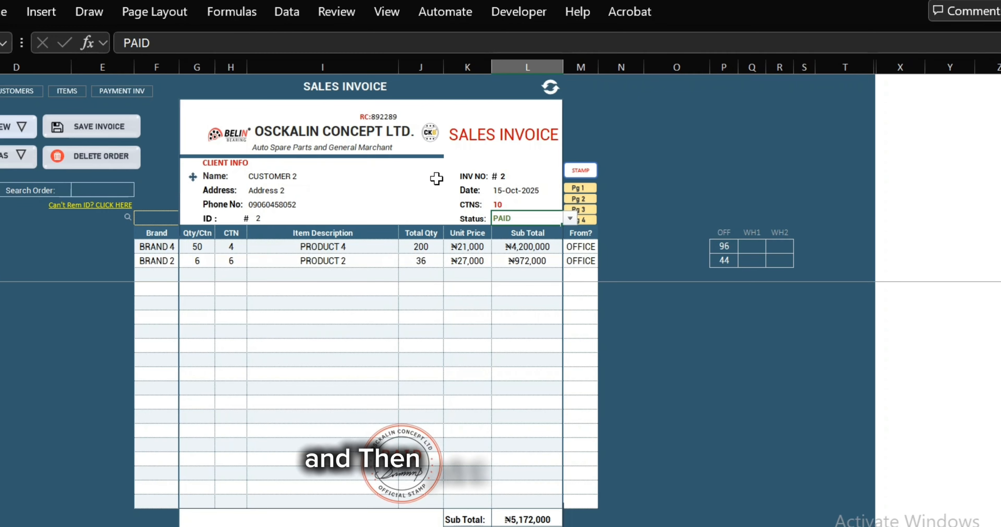
pyautogui.click(588, 171)
pyautogui.click(589, 173)
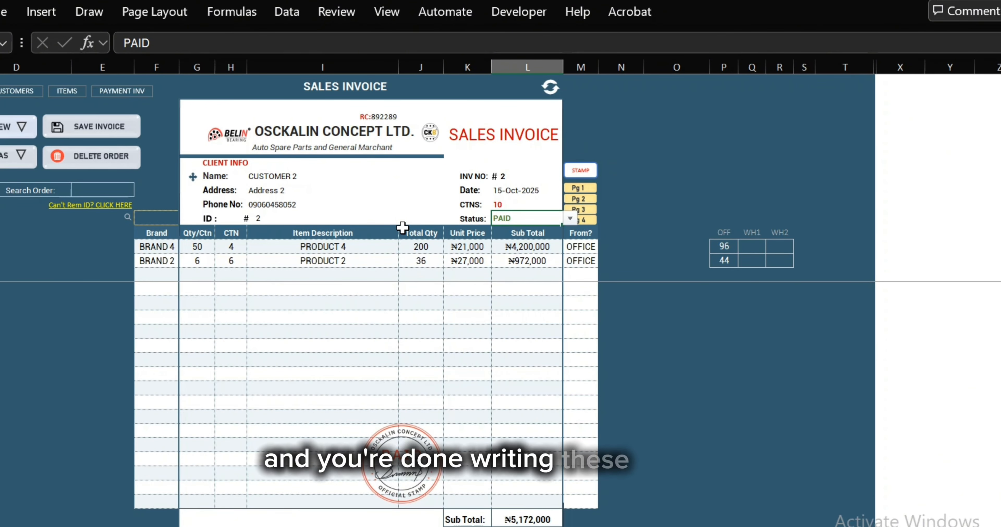
pyautogui.click(110, 133)
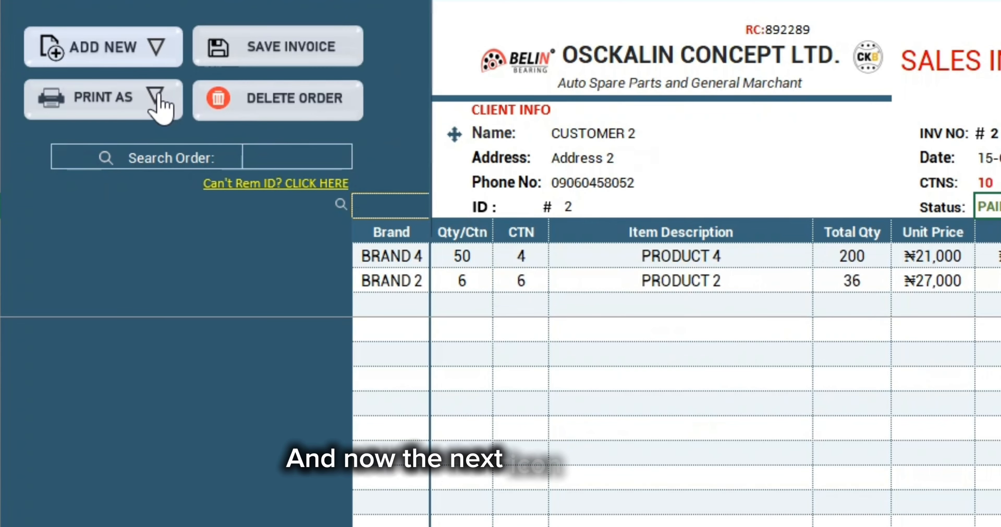
# Check the sales invoice in the print preview and close the preview
pyautogui.click(22, 156)
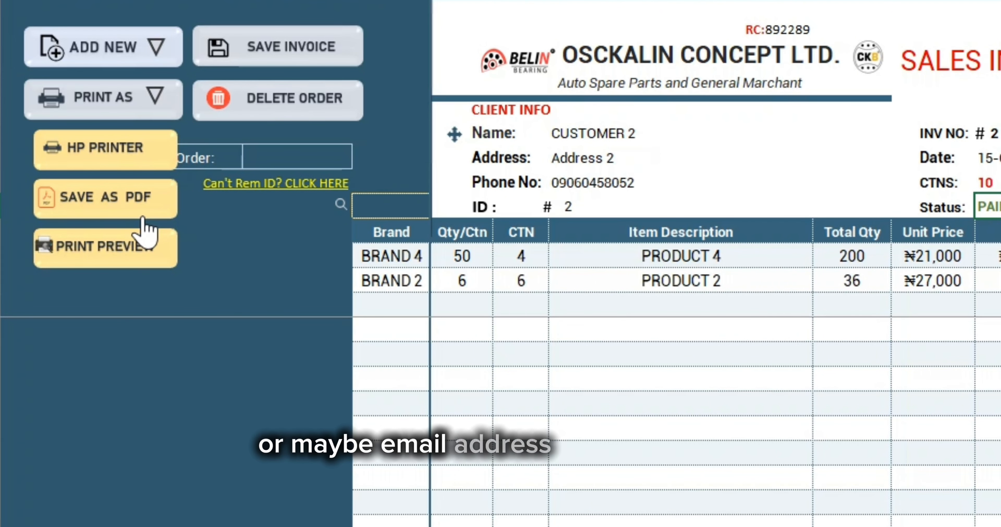
pyautogui.click(148, 243)
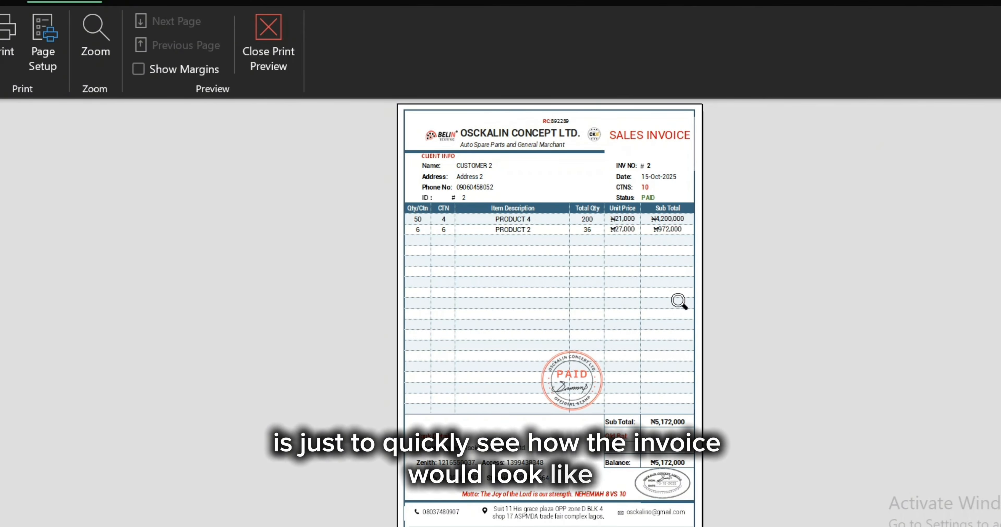
pyautogui.click(281, 22)
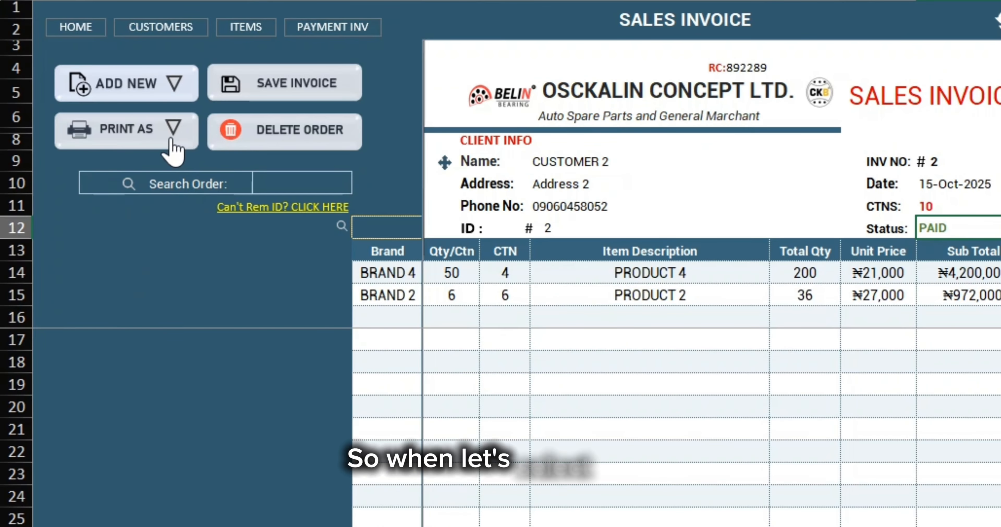
pyautogui.click(75, 137)
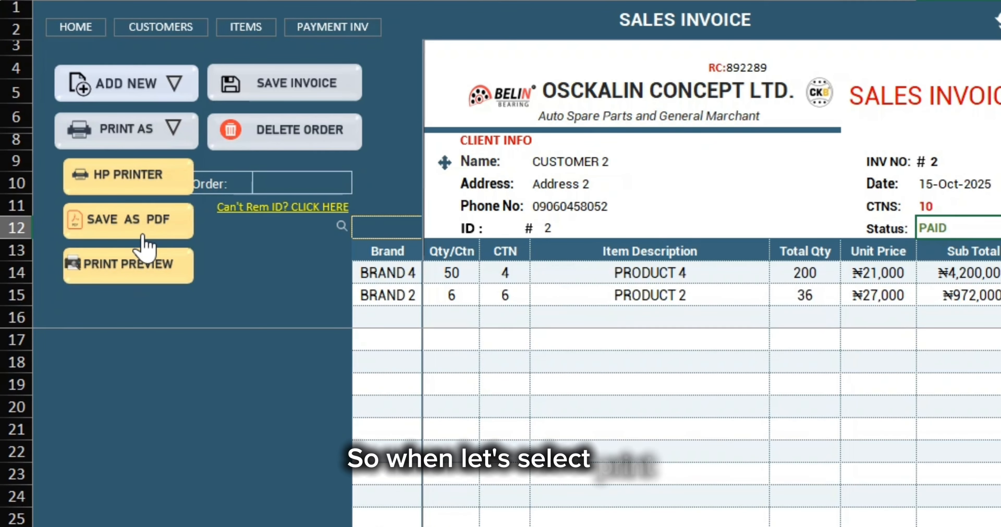
pyautogui.click(154, 227)
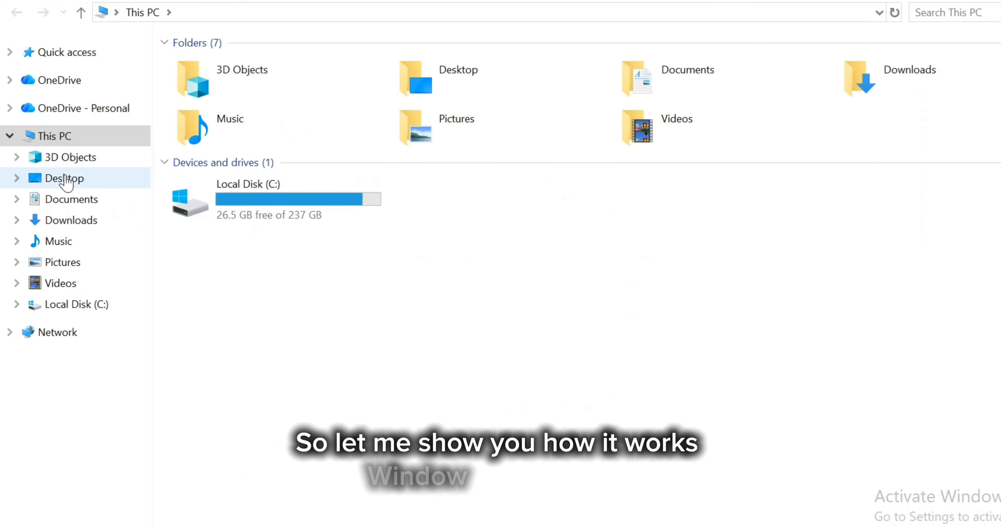
pyautogui.click(80, 199)
pyautogui.click(302, 73)
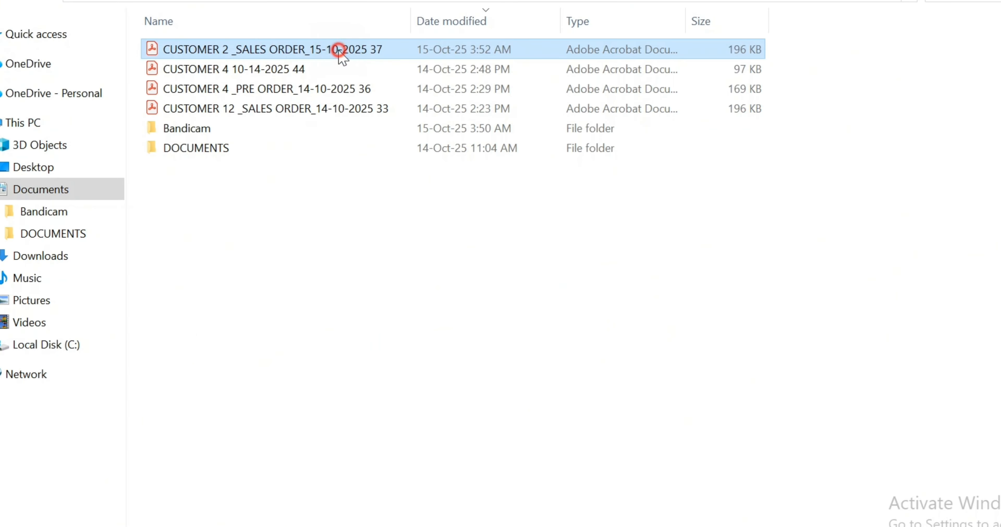
pyautogui.doubleClick(338, 49)
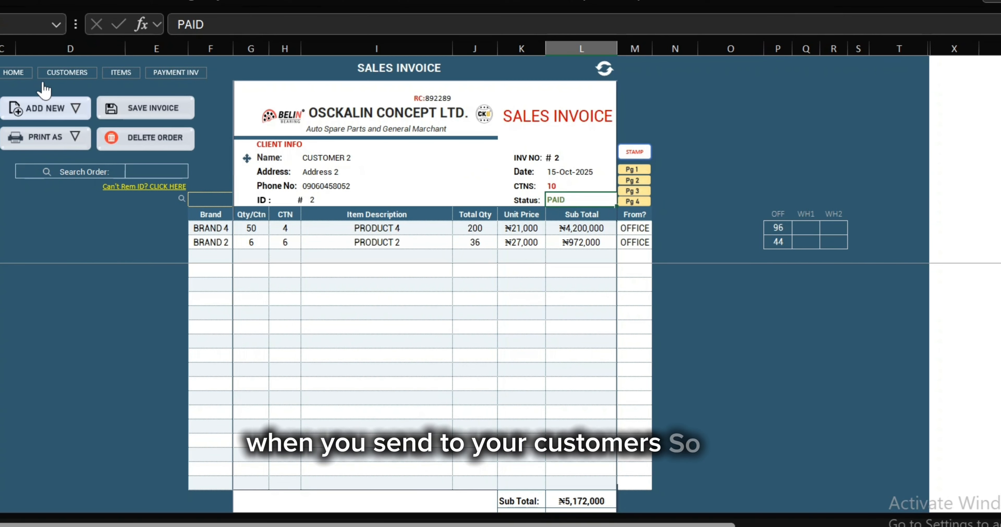
# Start a new transfer invoice in the Excel inventory workbook
pyautogui.click(77, 110)
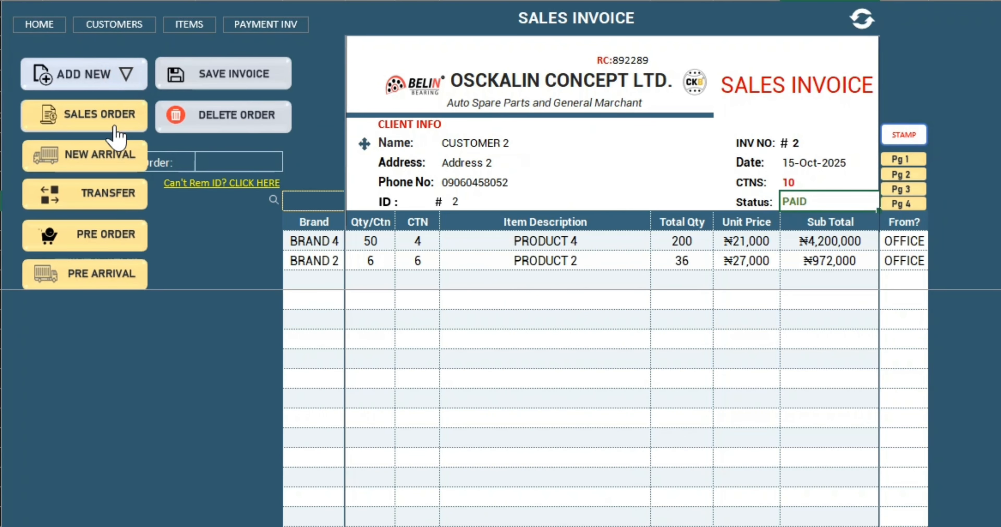
pyautogui.click(120, 196)
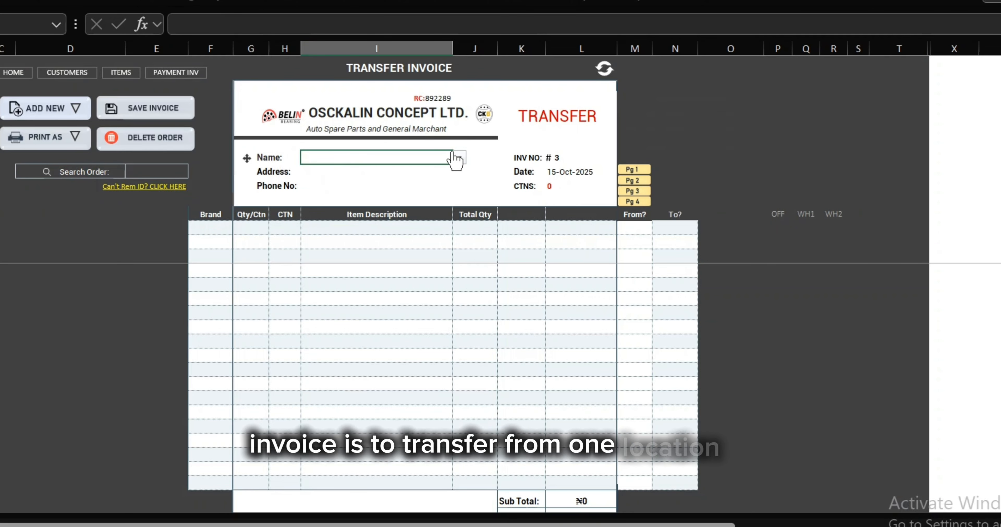
# Look through the staff list behind the transfer invoice's Name field and return to the transfer invoice
pyautogui.click(459, 156)
pyautogui.click(460, 158)
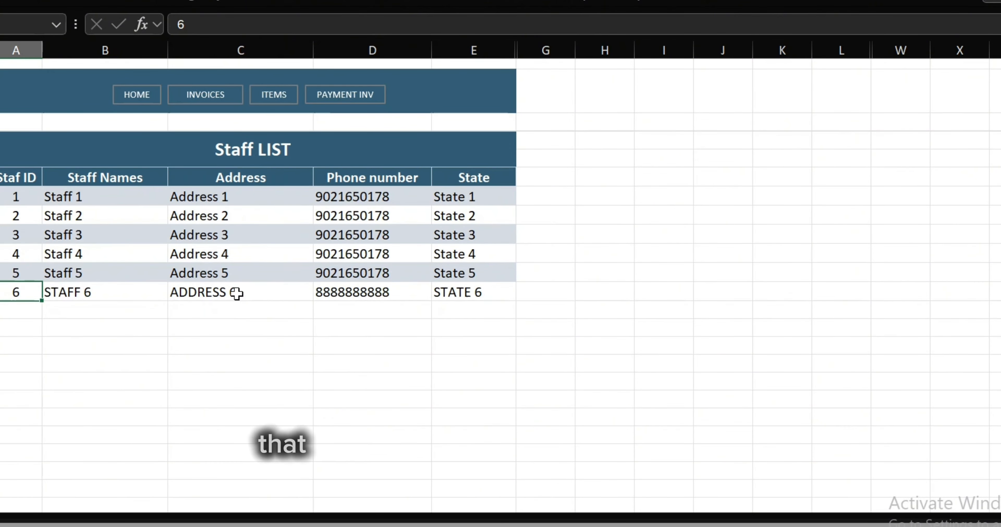
pyautogui.click(206, 98)
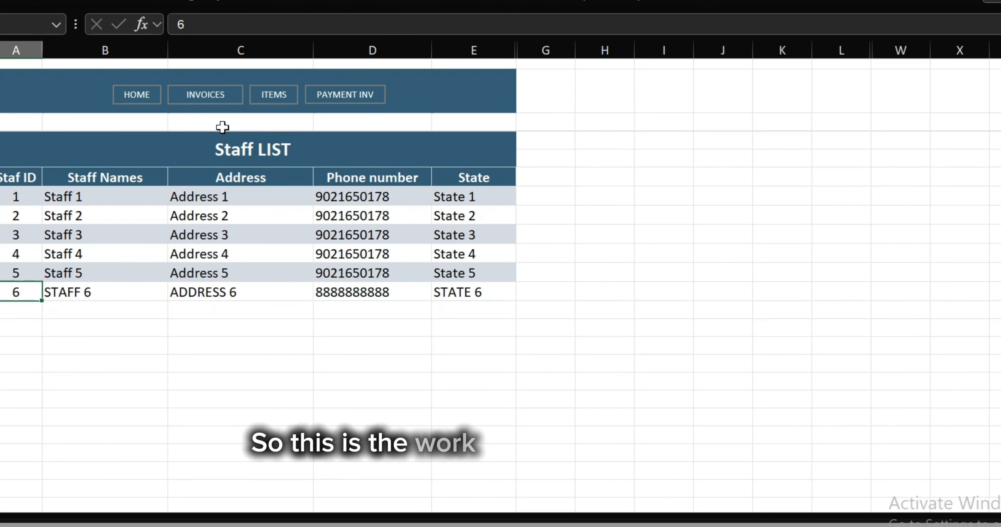
pyautogui.click(209, 97)
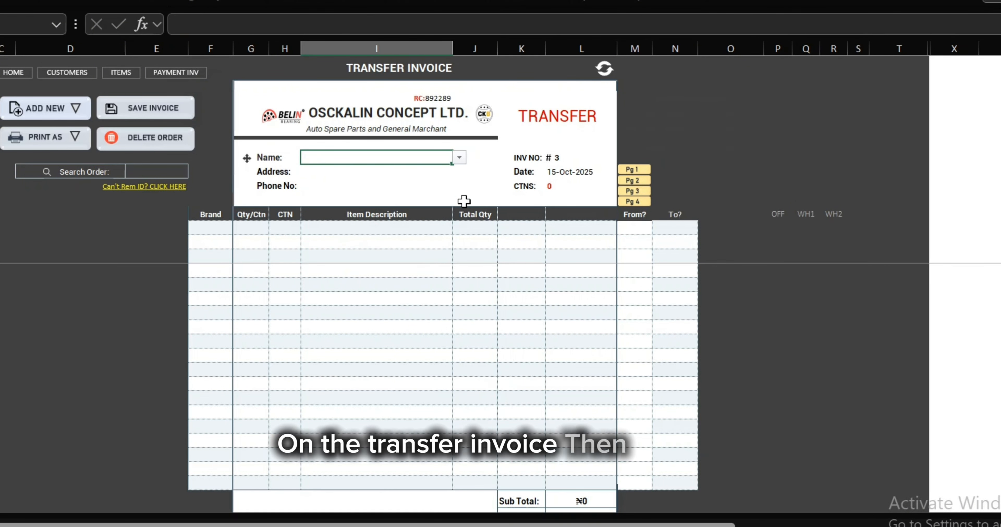
# Assign the transfer invoice to Staff 3 and add PRODUCT 2 and PRODUCT 3 as its items
pyautogui.click(459, 160)
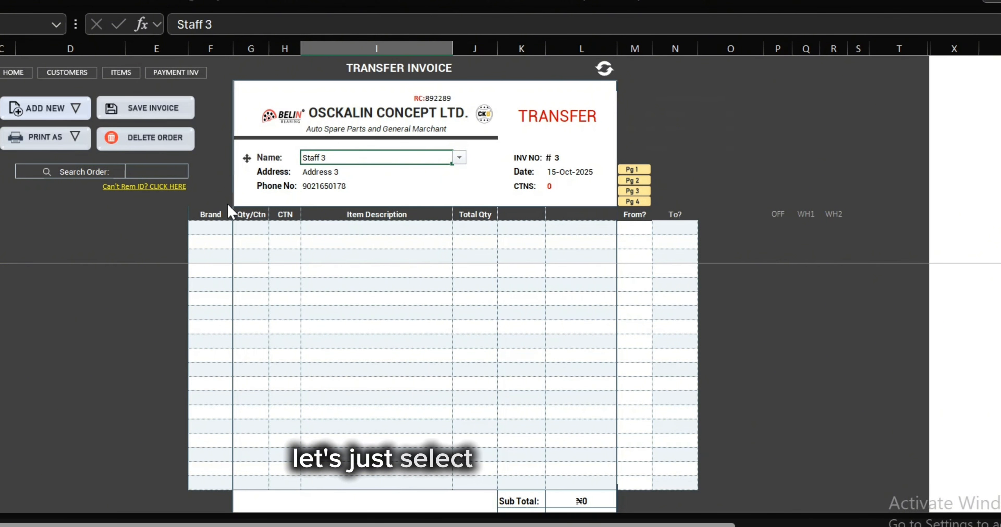
pyautogui.click(439, 226)
pyautogui.click(460, 230)
pyautogui.click(372, 259)
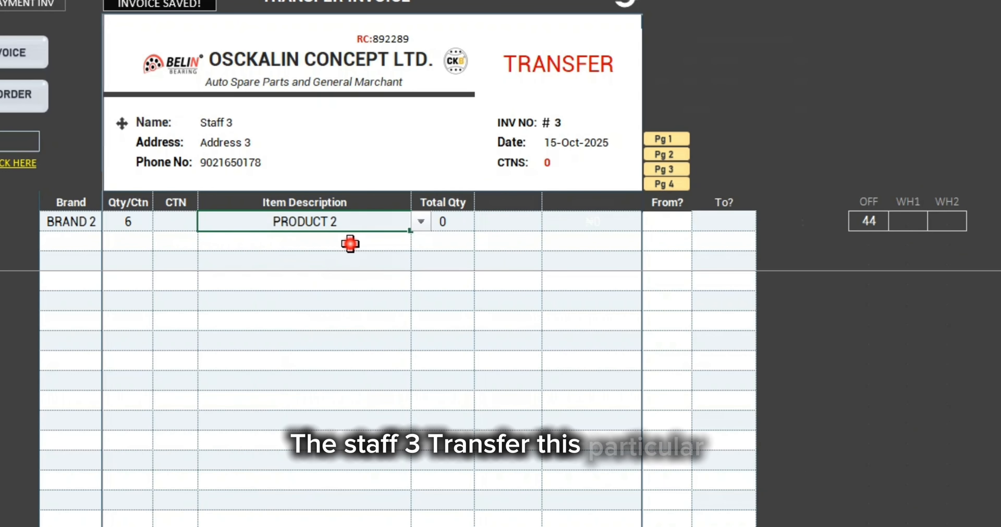
pyautogui.click(409, 244)
pyautogui.click(459, 242)
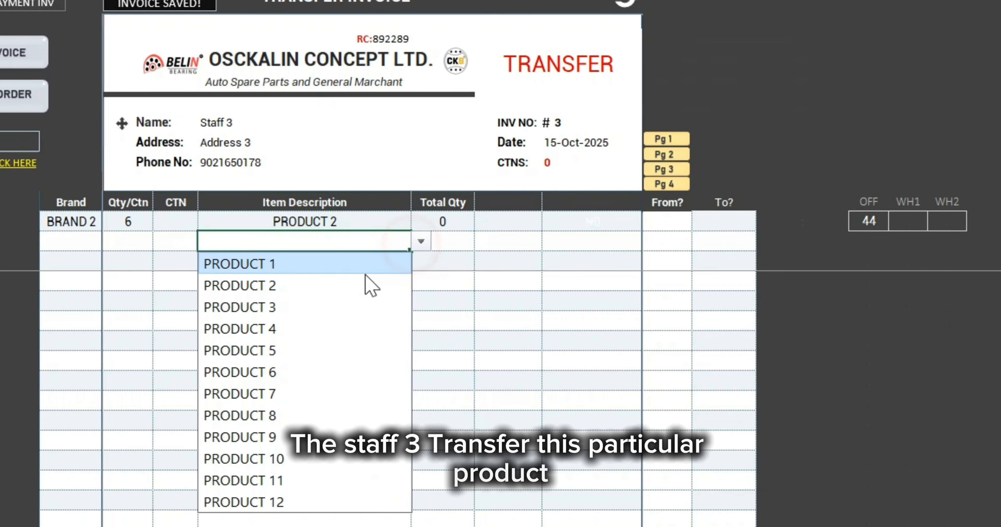
pyautogui.click(319, 307)
# Set the cartons being transferred to 10 for PRODUCT 2 and 20 for PRODUCT 3
pyautogui.click(177, 220)
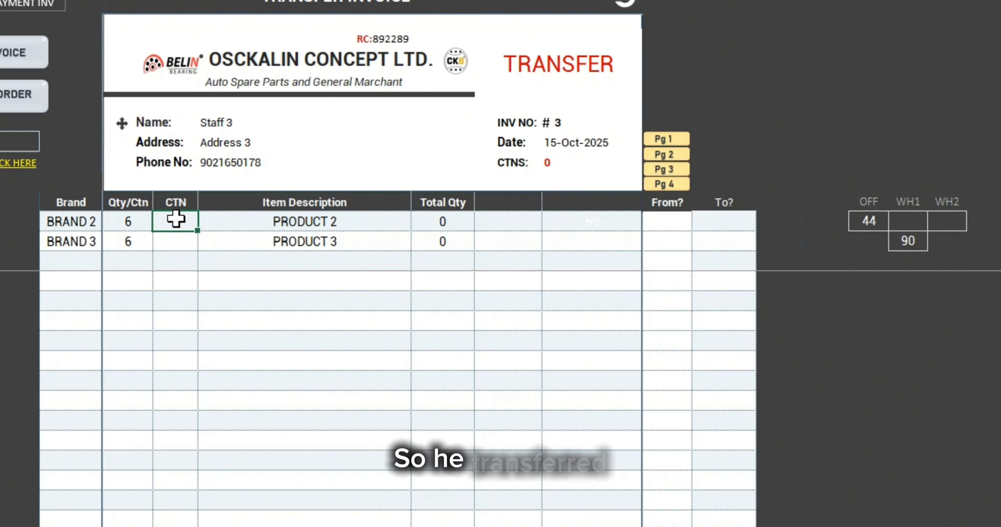
pyautogui.write('10')
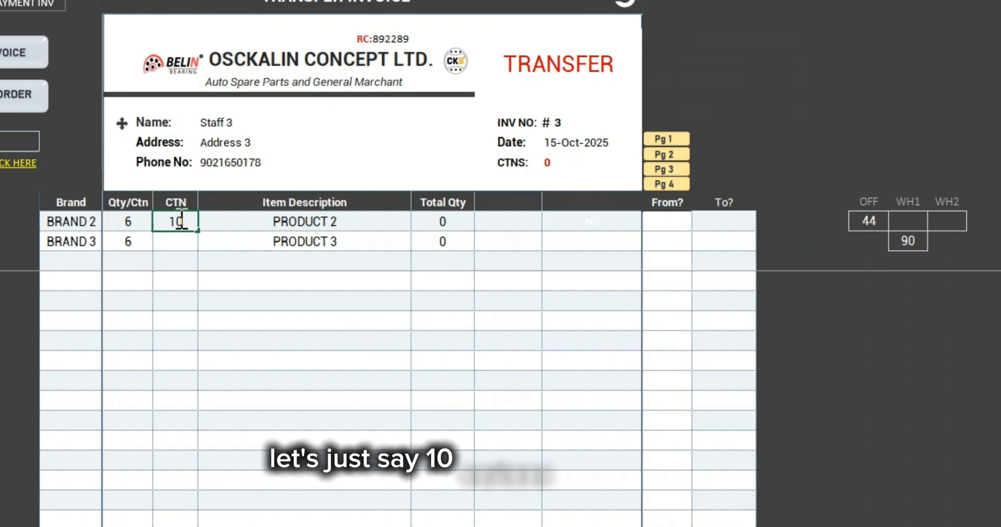
pyautogui.click(184, 248)
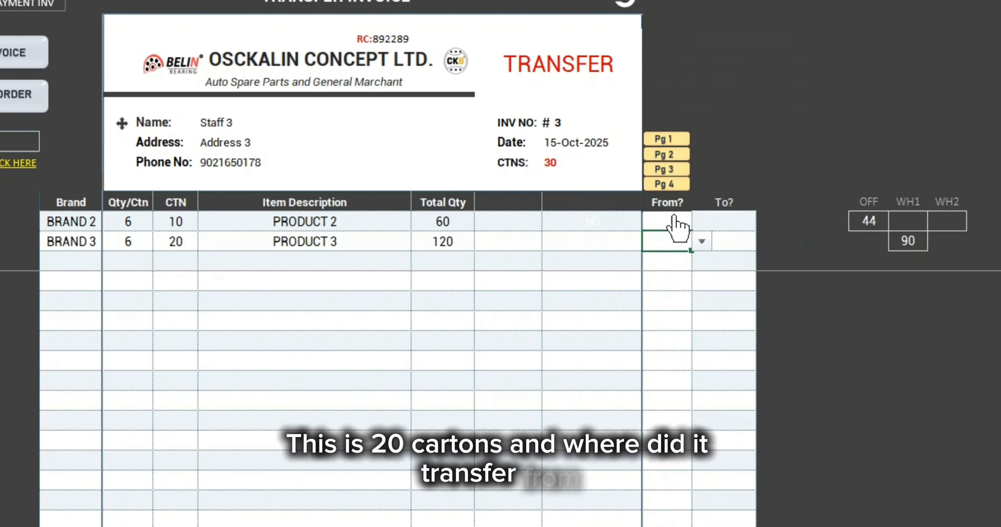
# Set the PRODUCT 2 transfer to go from OFFICE to WH1
pyautogui.click(676, 226)
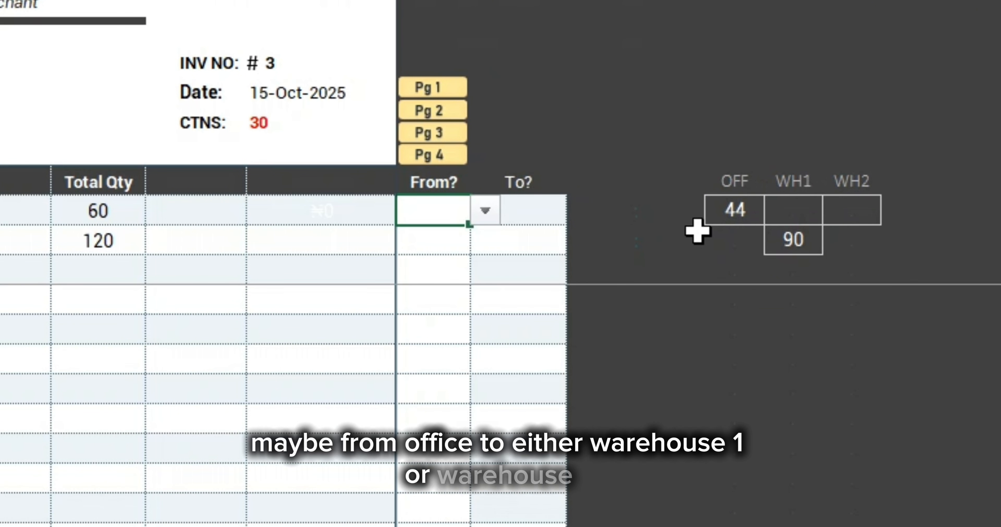
pyautogui.click(485, 210)
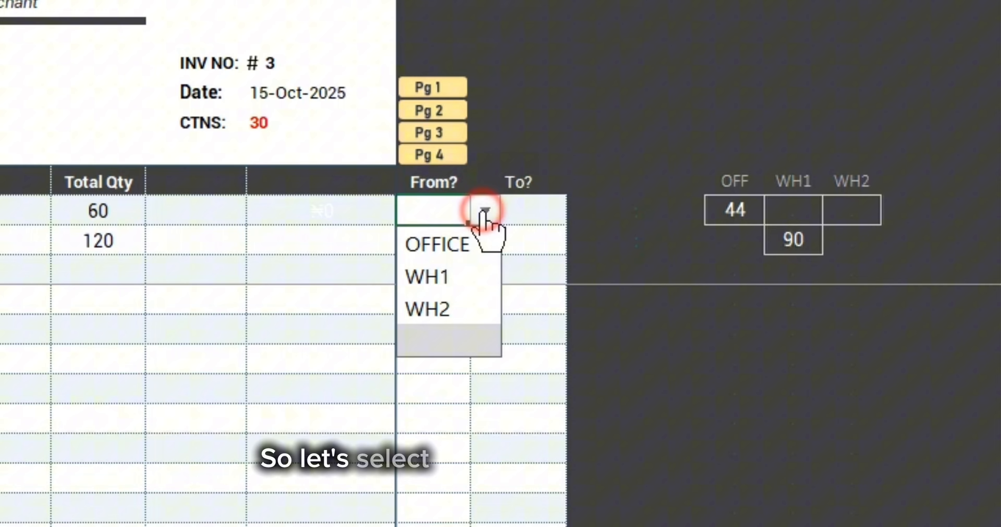
pyautogui.click(472, 240)
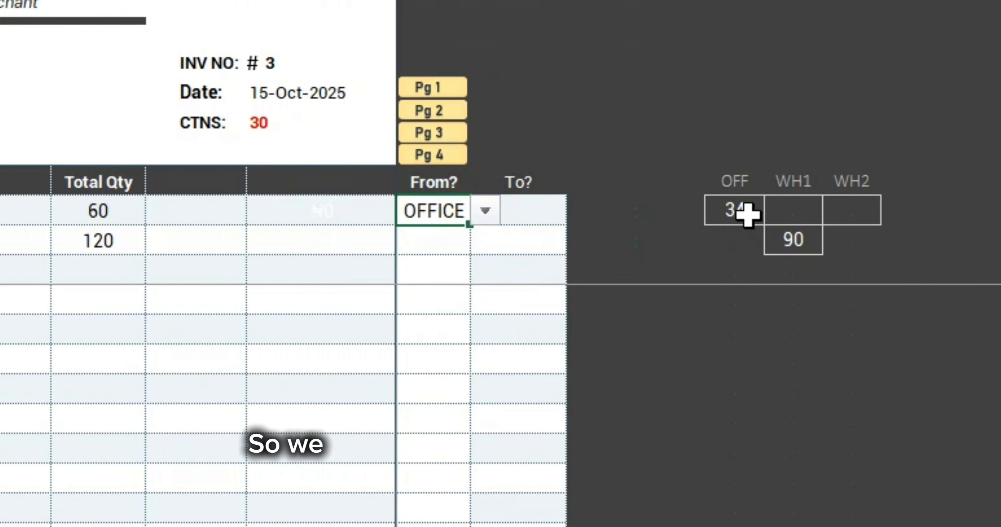
pyautogui.click(562, 215)
pyautogui.click(581, 211)
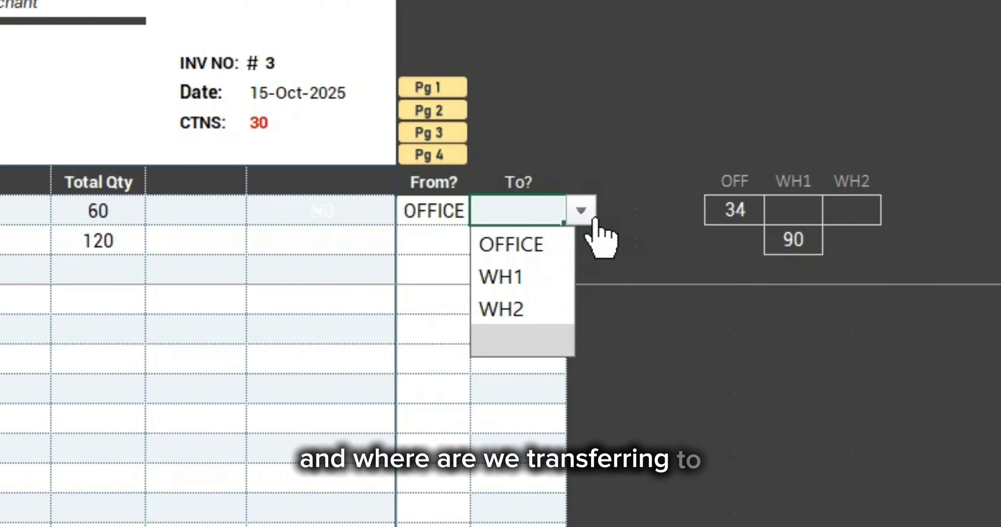
pyautogui.click(522, 277)
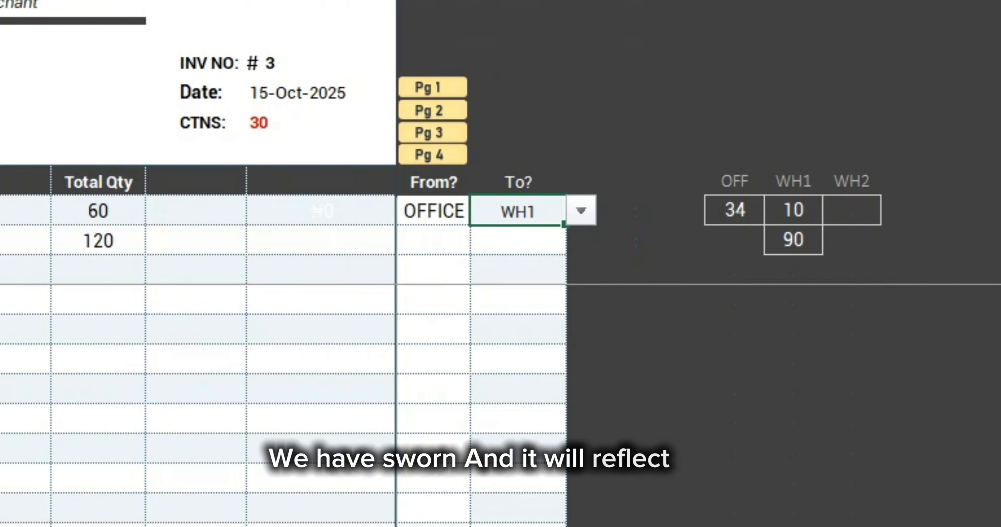
# Set the PRODUCT 3 transfer to go from WH1 to OFFICE
pyautogui.click(455, 248)
pyautogui.click(488, 243)
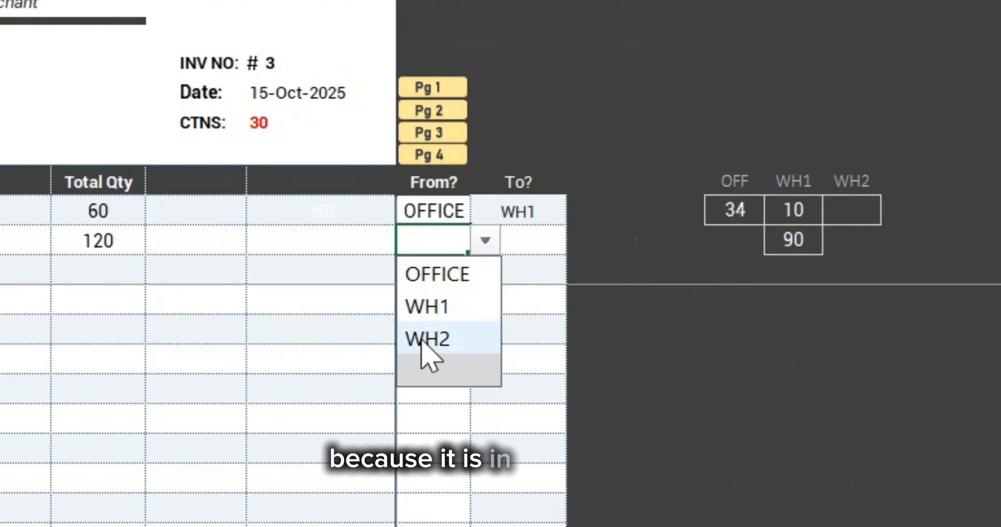
pyautogui.click(451, 307)
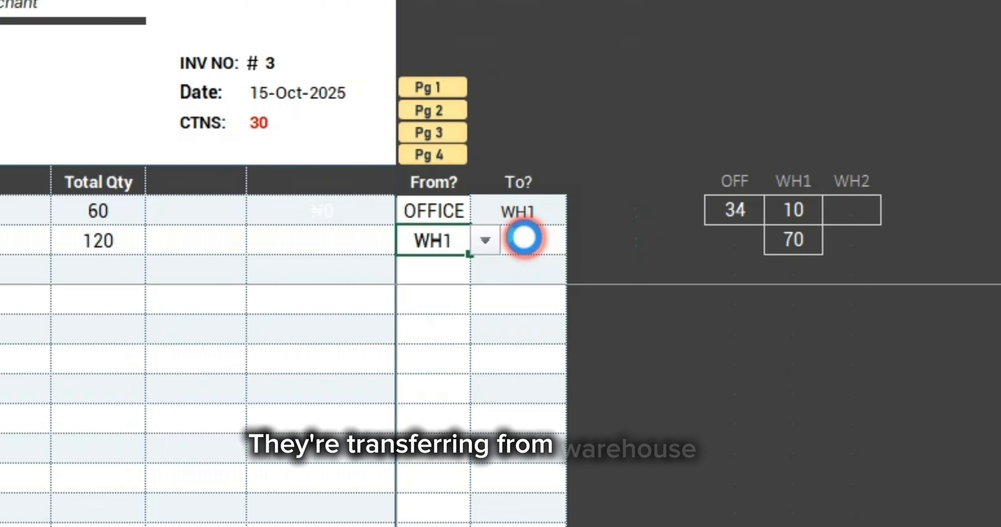
pyautogui.click(524, 237)
pyautogui.click(580, 240)
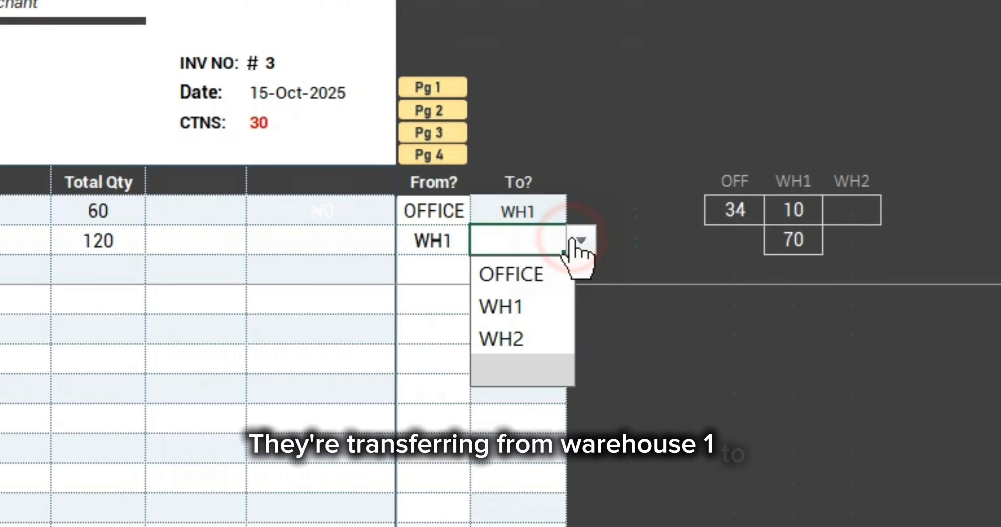
pyautogui.click(541, 274)
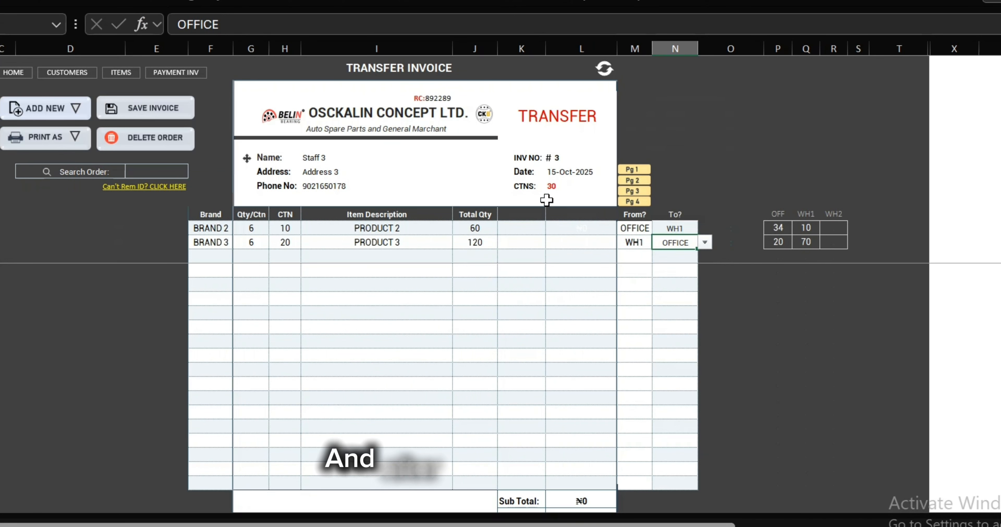
# Save the transfer invoice and reset the form to a blank transfer invoice
pyautogui.click(144, 108)
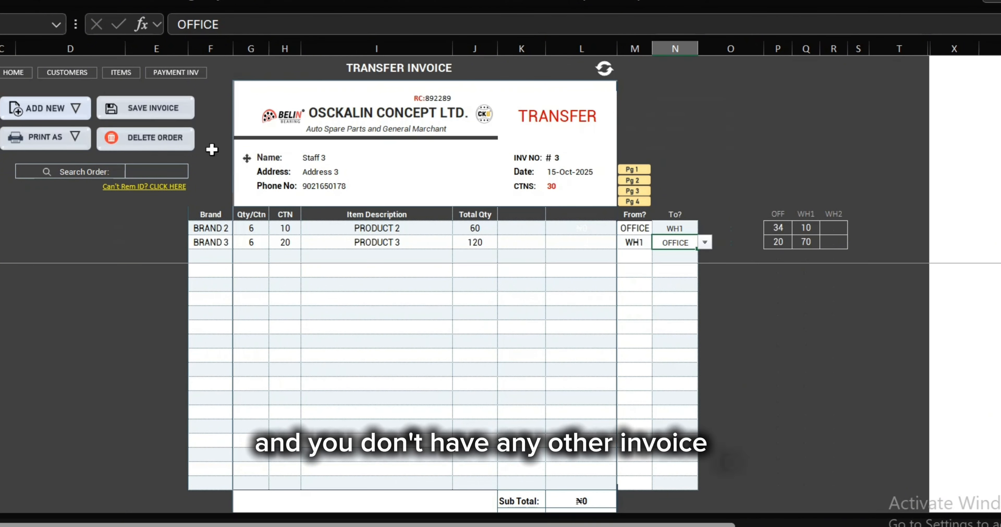
pyautogui.click(604, 69)
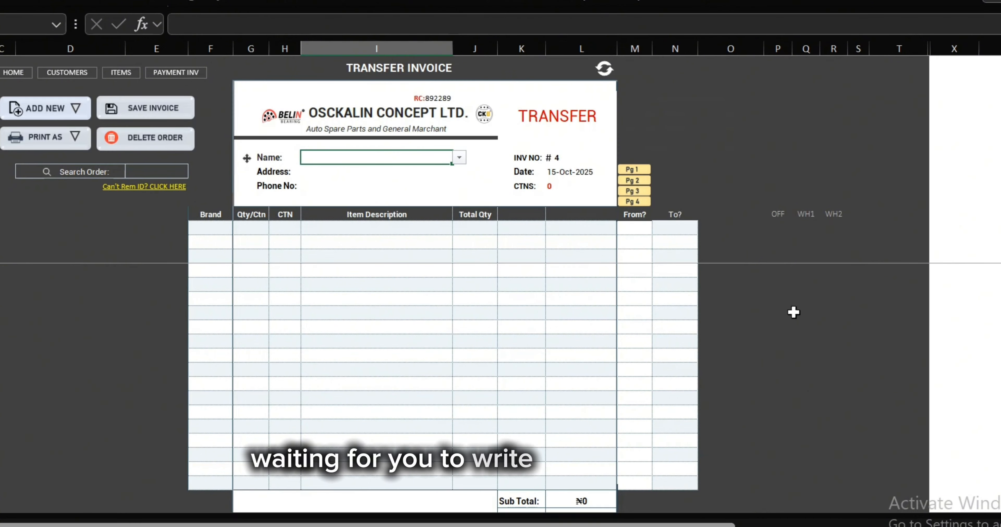
# Start a new pre-order invoice for CUSTOMER 3 and save it
pyautogui.click(76, 108)
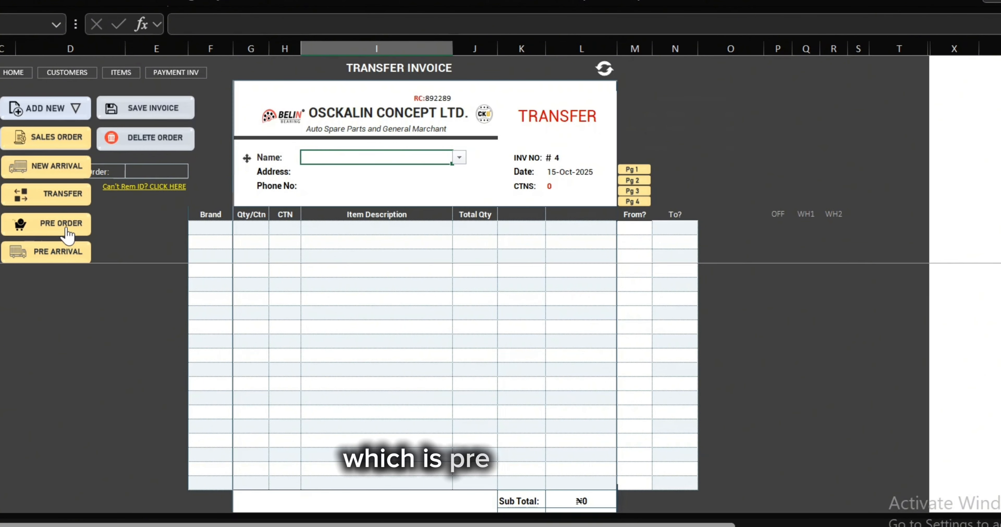
pyautogui.click(66, 225)
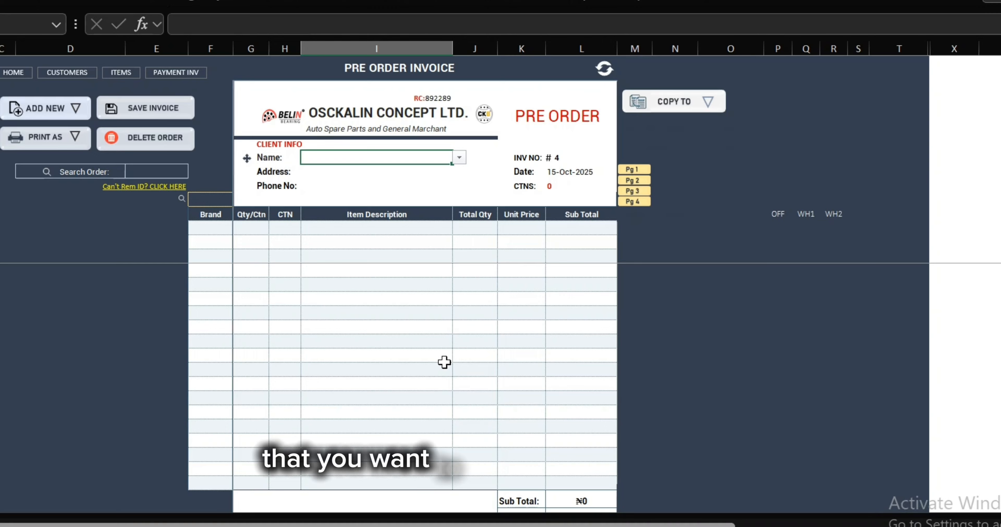
pyautogui.click(460, 157)
pyautogui.click(397, 201)
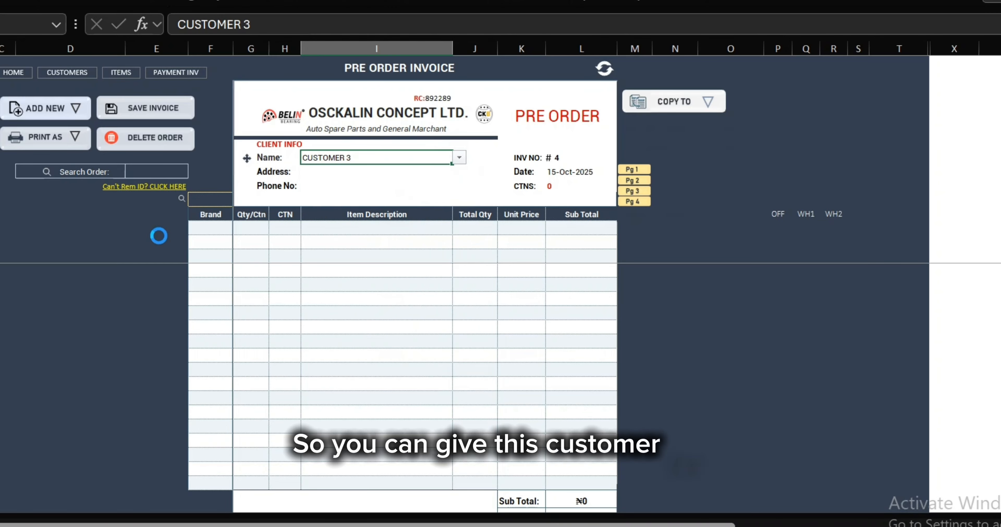
pyautogui.click(161, 108)
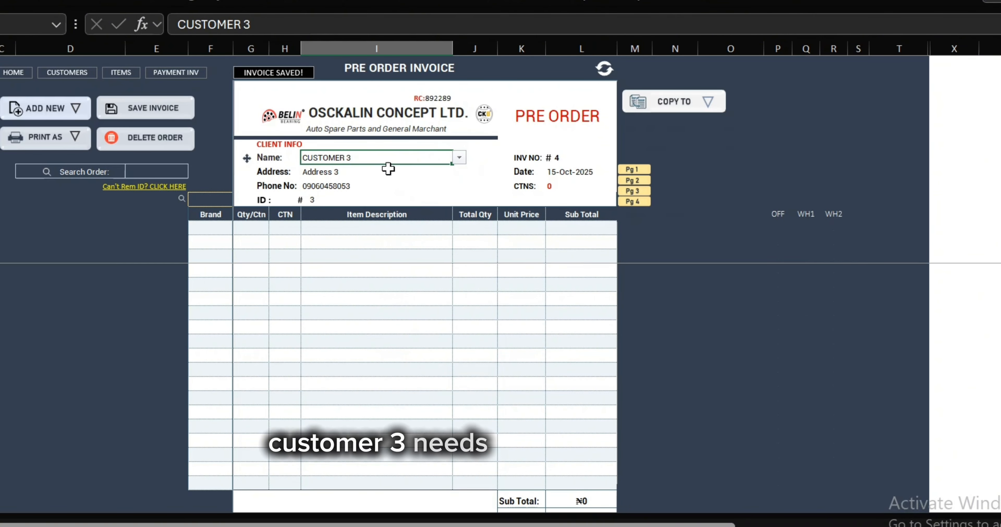
# Add PRODUCT 3, PRODUCT 4 and PRODUCT 1 as the items of the pre-order invoice
pyautogui.click(416, 230)
pyautogui.click(459, 228)
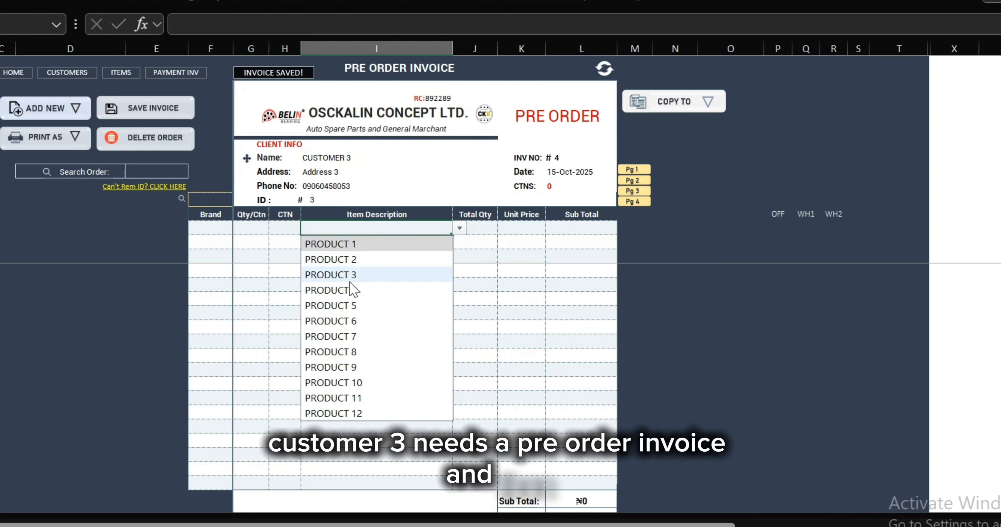
pyautogui.click(346, 269)
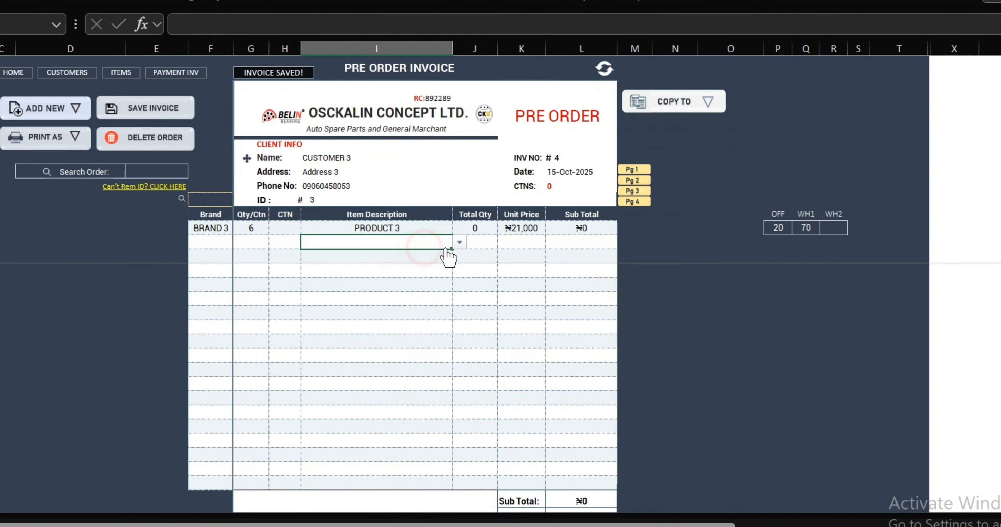
pyautogui.click(457, 241)
pyautogui.click(369, 305)
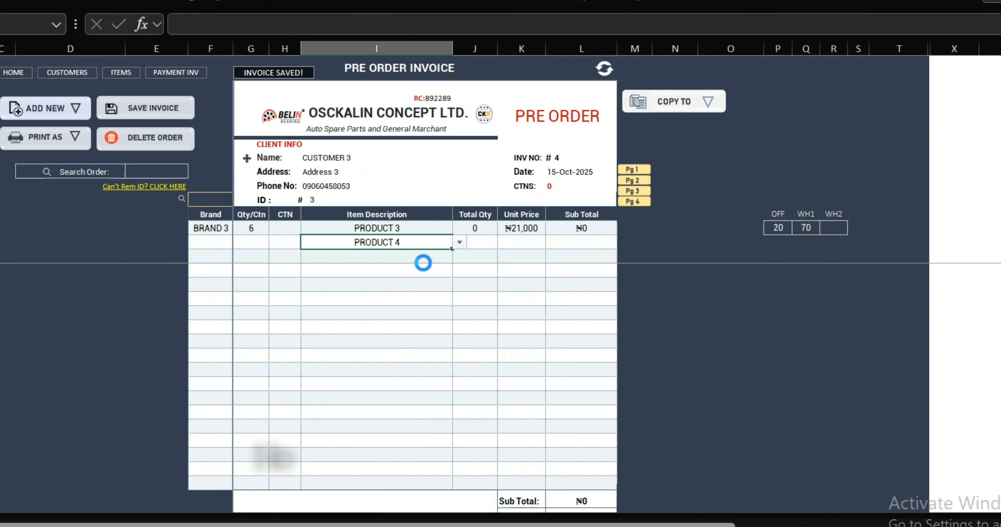
pyautogui.click(458, 257)
pyautogui.click(421, 270)
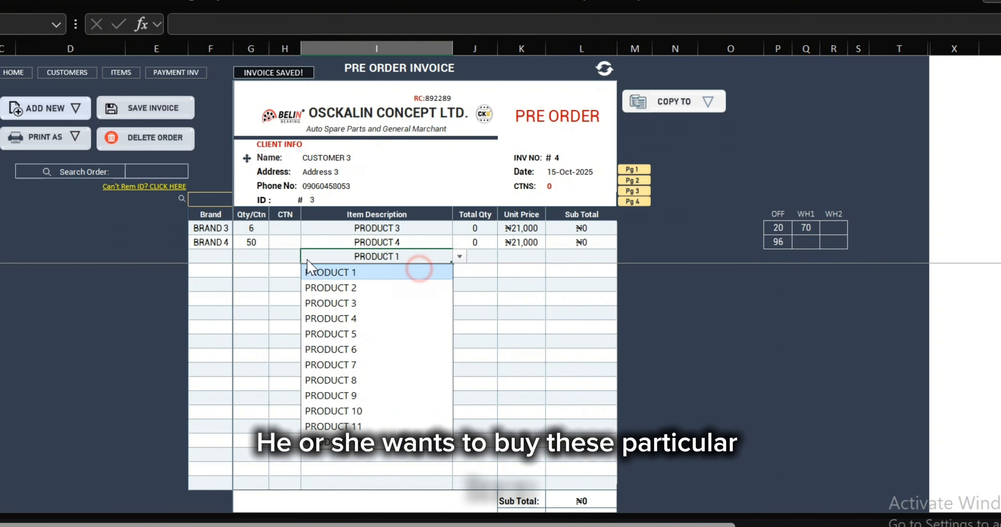
# Set the pre-order cartons to 10 for PRODUCT 3, 5 for PRODUCT 4 and 2 for PRODUCT 1
pyautogui.click(284, 232)
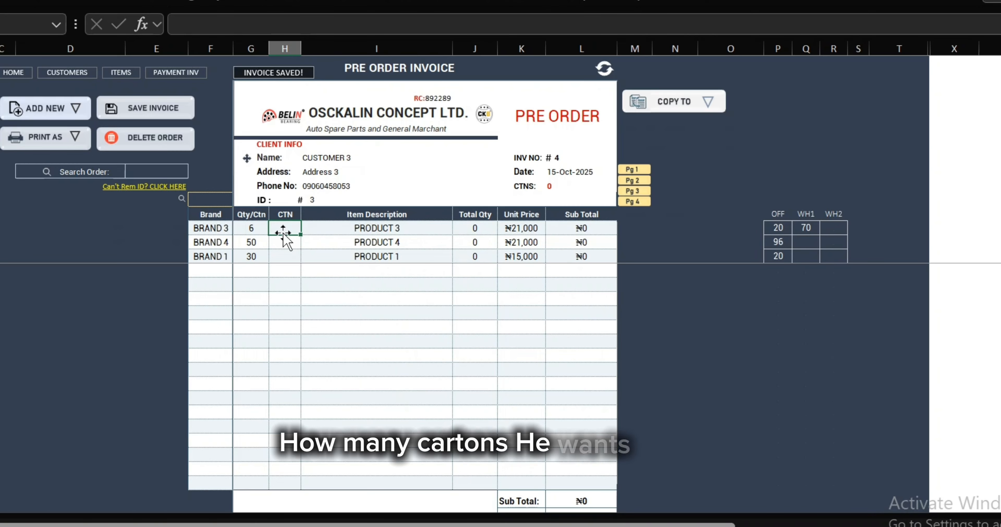
pyautogui.write('10')
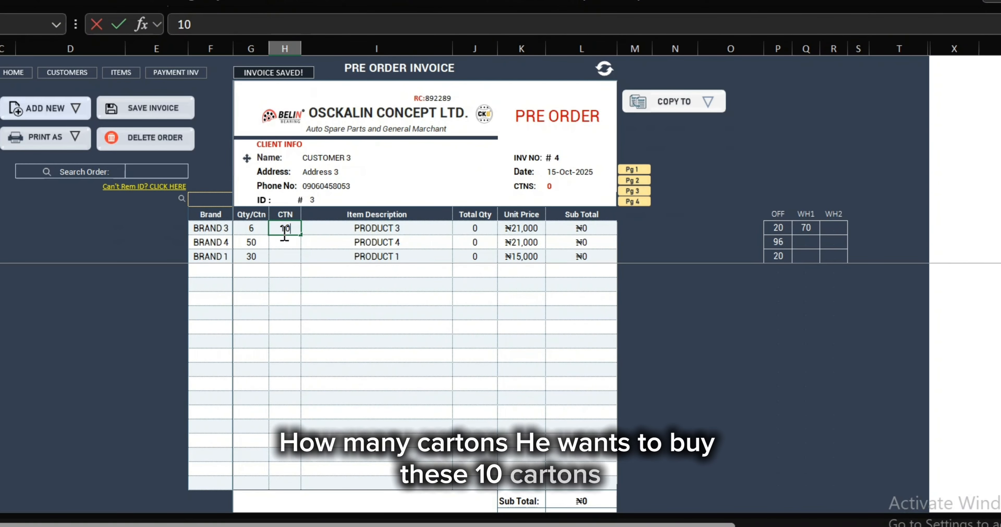
pyautogui.press('Return')
pyautogui.write('1')
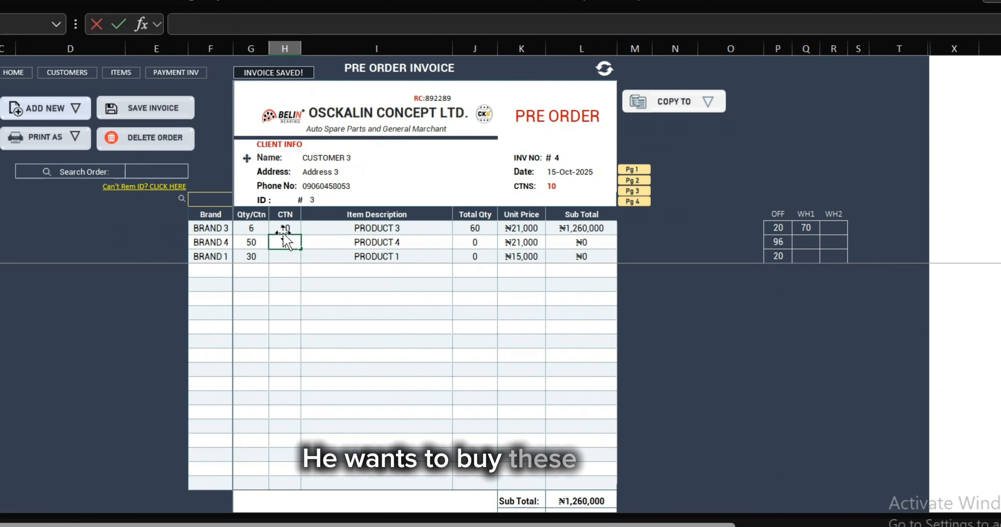
pyautogui.press('Return')
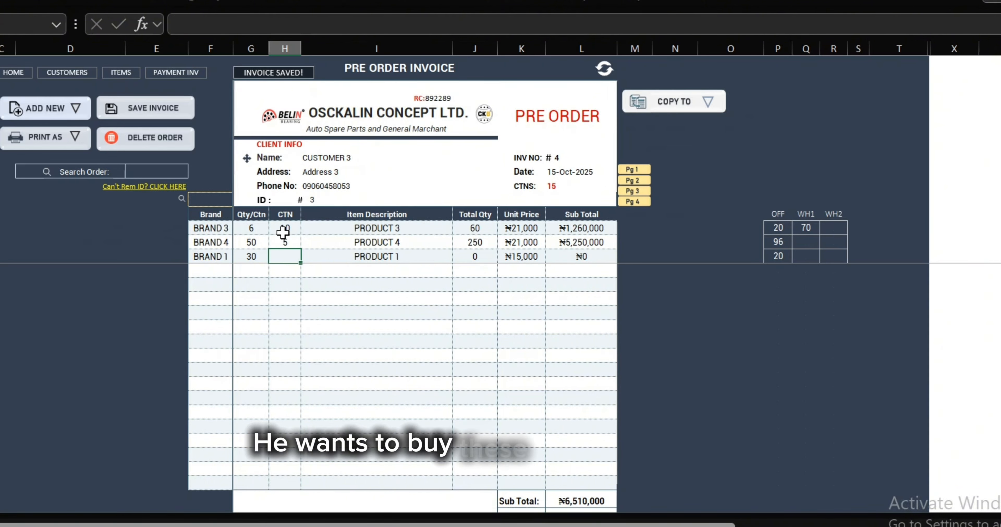
pyautogui.click(380, 288)
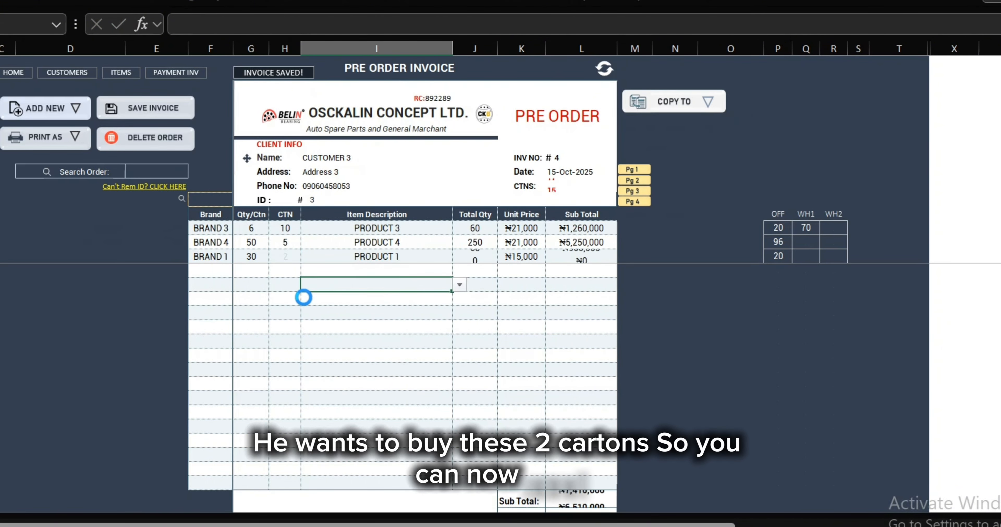
pyautogui.click(73, 146)
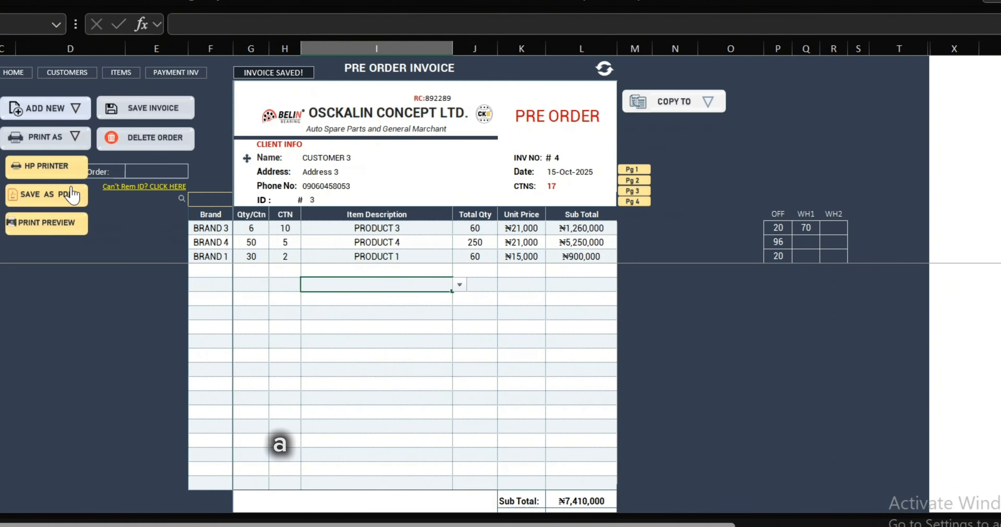
pyautogui.click(73, 146)
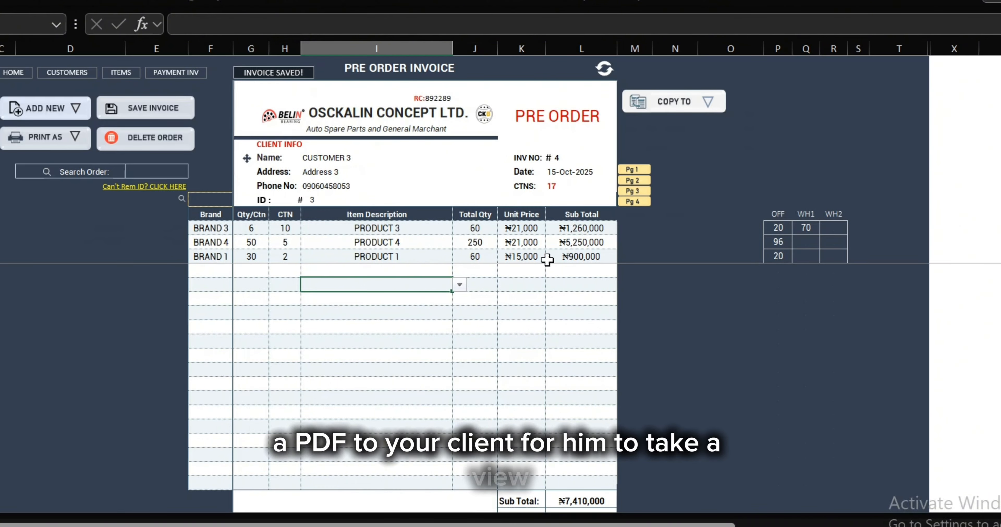
# Review the pre-order invoice down to its bank details and balance, and open its copy options for a sales order or new arrival
pyautogui.scroll(-5, 403, 387)
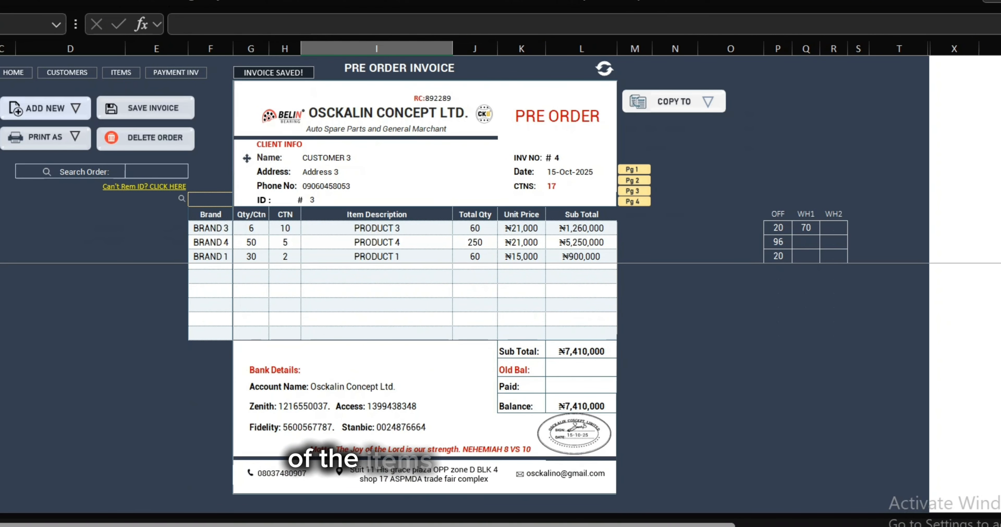
pyautogui.scroll(5, 403, 387)
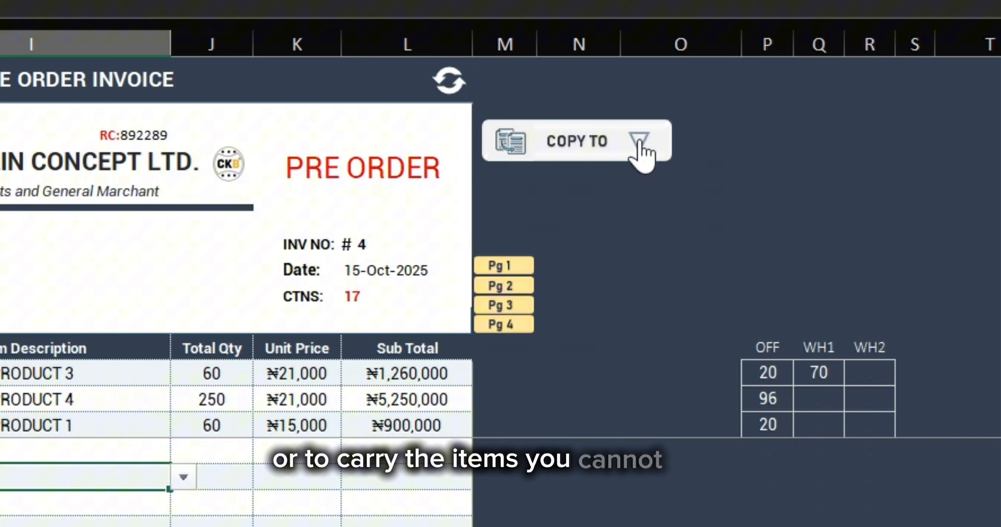
pyautogui.click(707, 102)
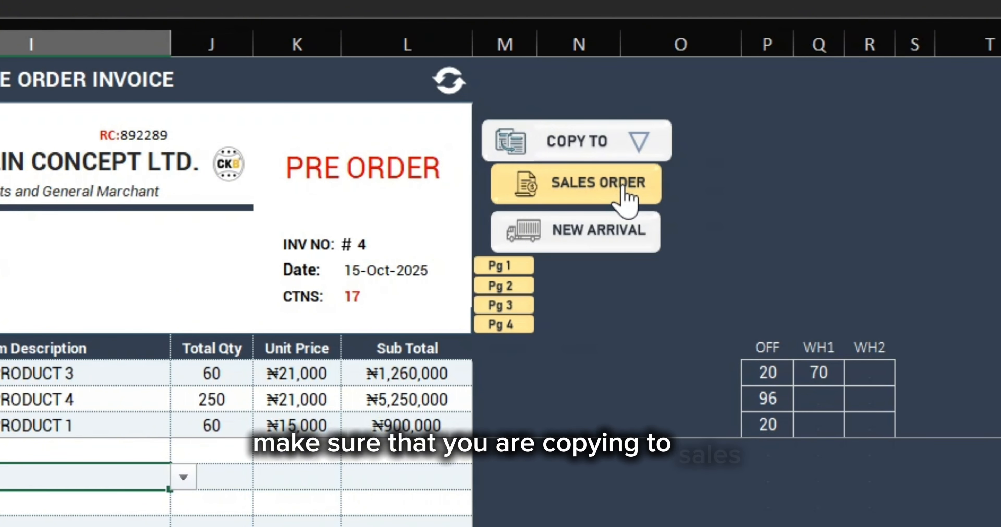
pyautogui.click(648, 144)
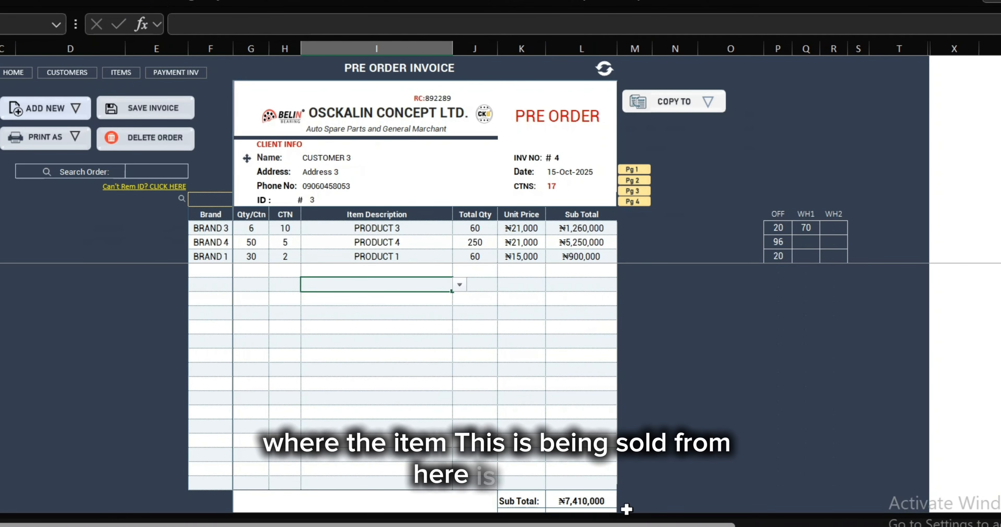
# Inspect the cells beside the pre-order's subtotals, where other invoice types record the items' source location
pyautogui.click(633, 385)
pyautogui.click(634, 370)
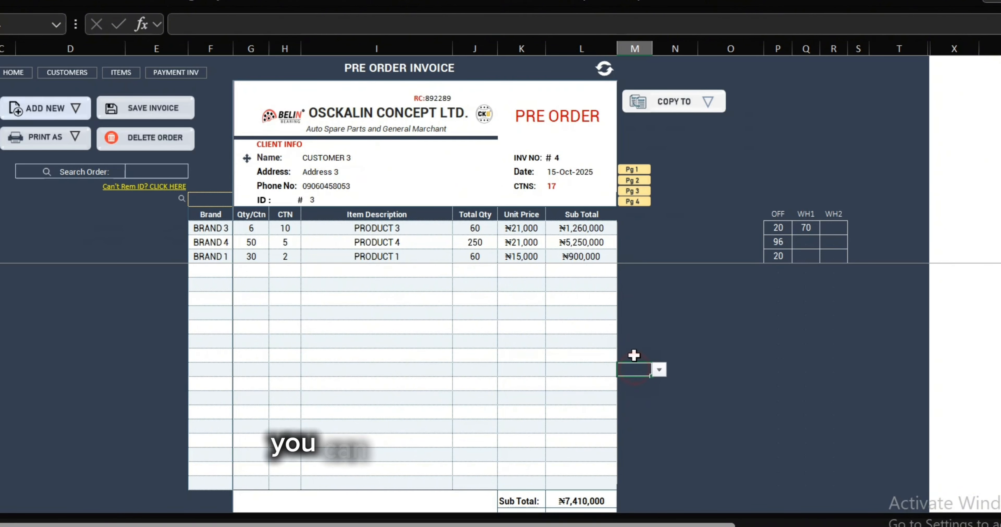
pyautogui.click(635, 341)
pyautogui.click(636, 312)
pyautogui.click(634, 299)
pyautogui.click(635, 272)
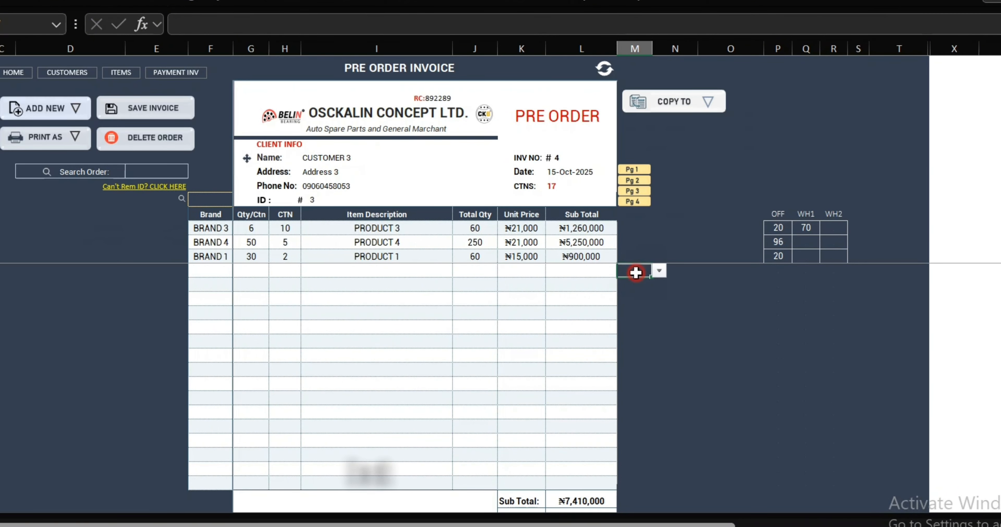
pyautogui.click(634, 241)
pyautogui.click(636, 229)
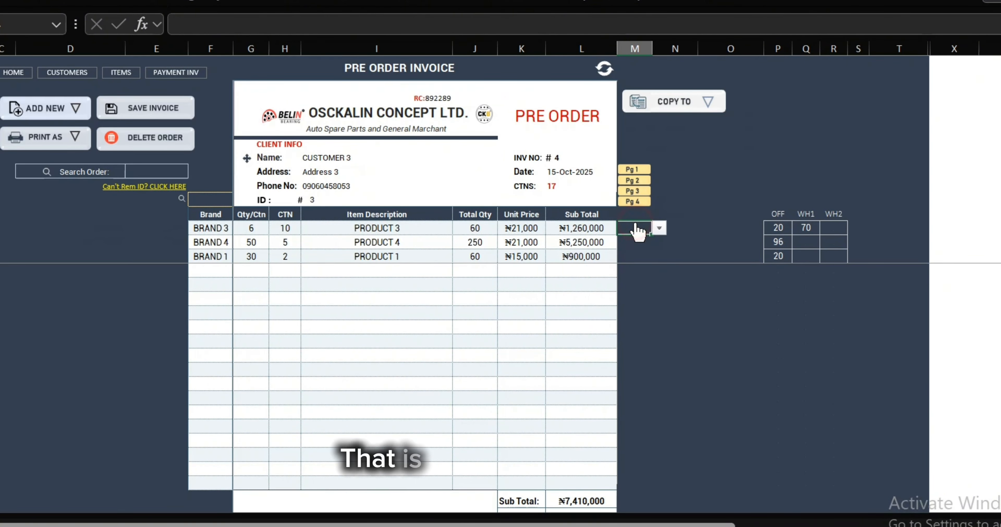
pyautogui.click(634, 351)
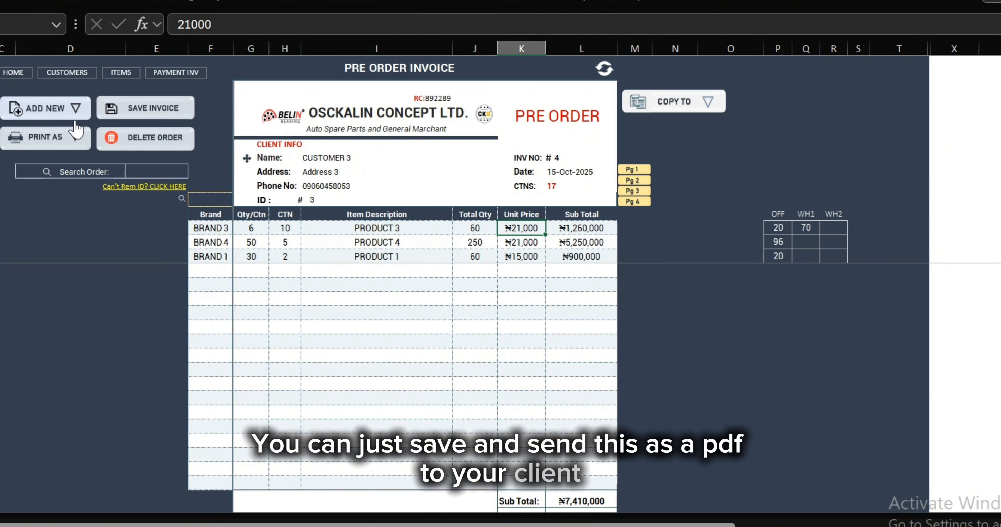
# Start a new pre-arrival invoice and select Supplier 5 as its supplier
pyautogui.click(76, 109)
pyautogui.click(62, 251)
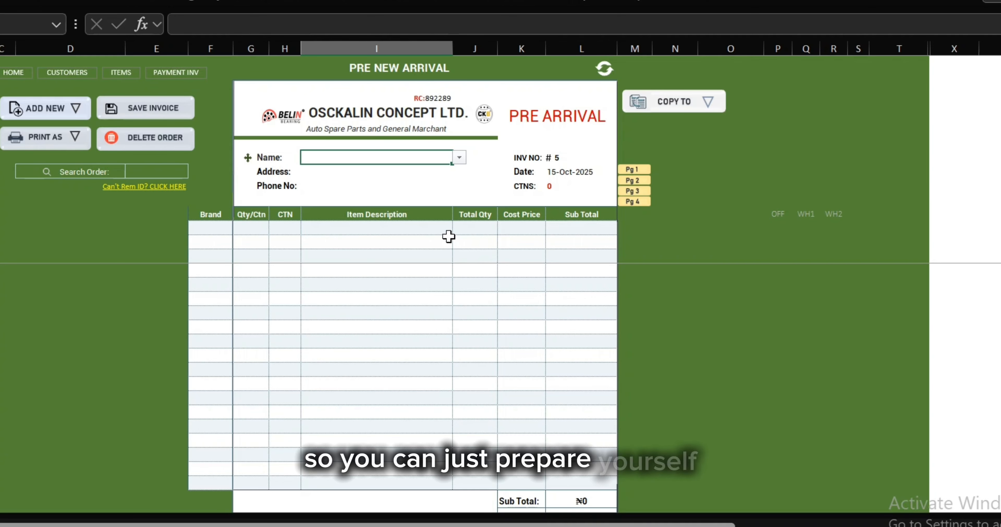
pyautogui.click(459, 157)
pyautogui.click(365, 233)
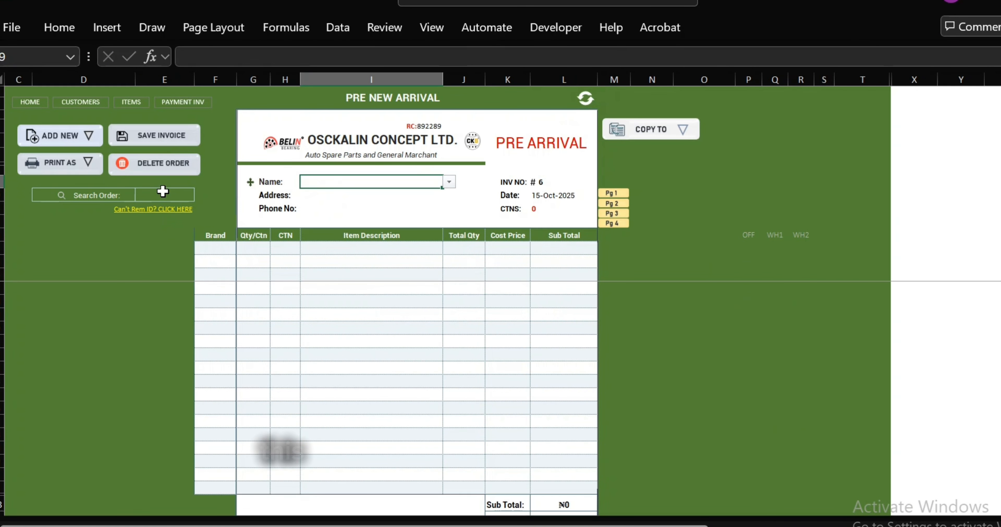
# Try twice to load order 1 into the pre-arrival form, dismissing the alert each time
pyautogui.click(163, 194)
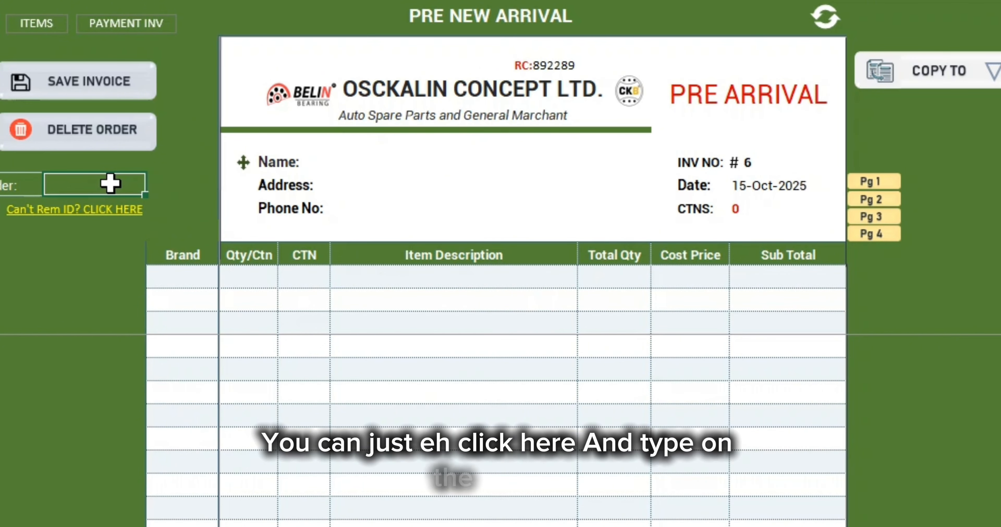
pyautogui.write('1')
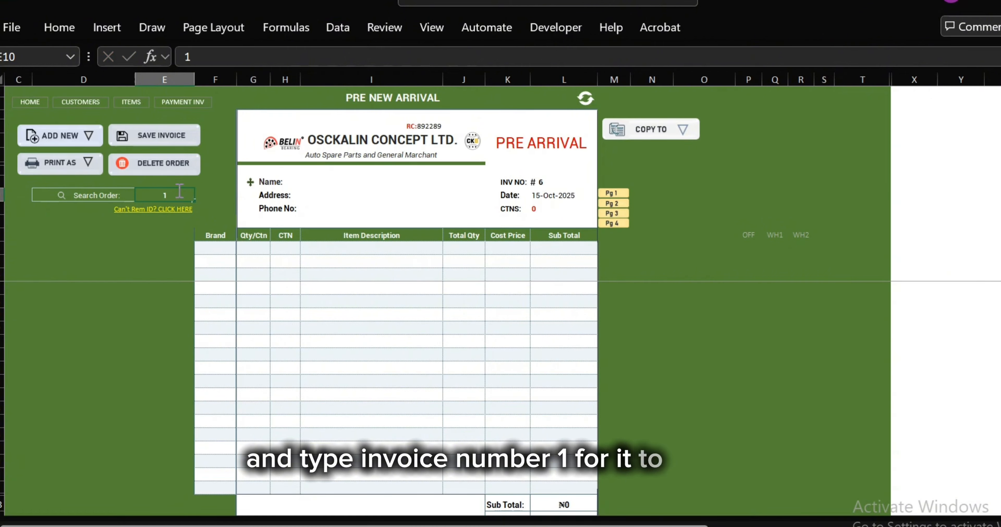
pyautogui.press('Return')
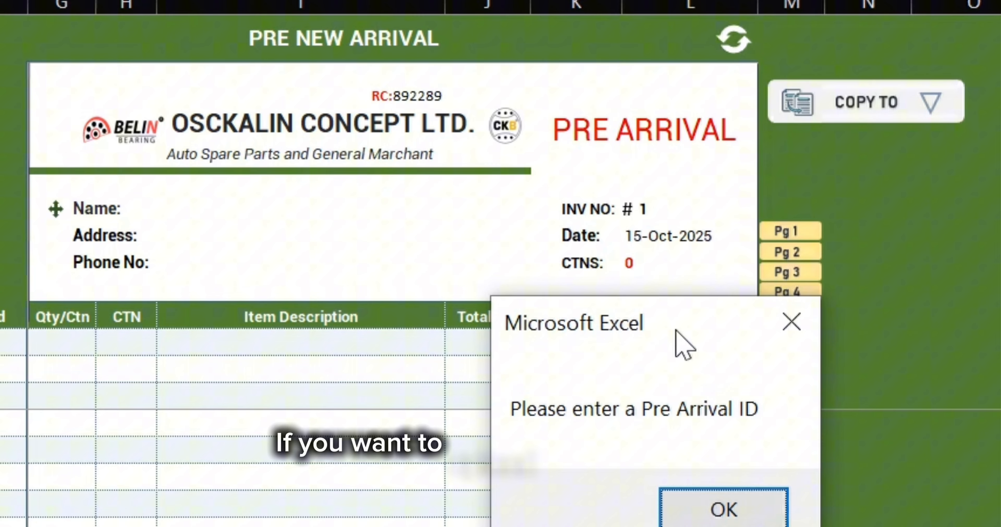
pyautogui.moveTo(560, 245); pyautogui.dragTo(465, 180)
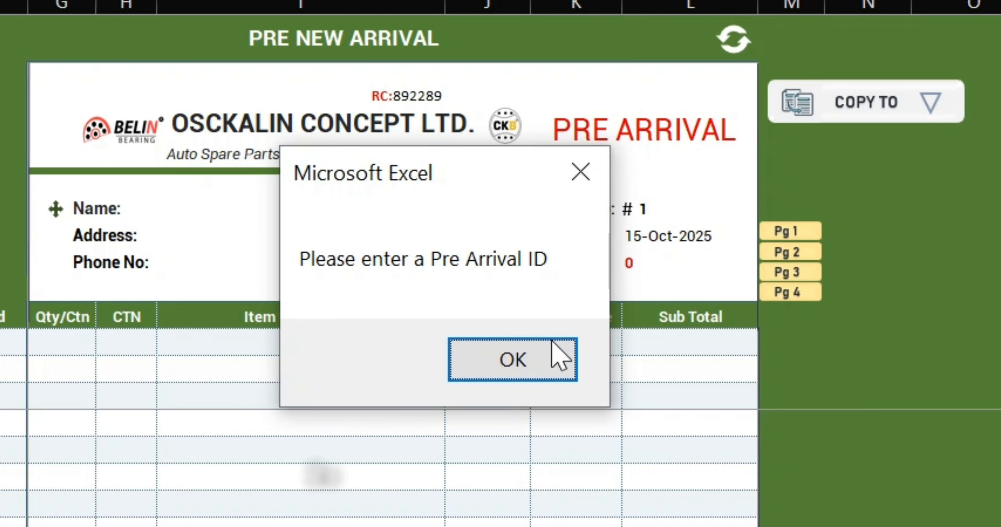
pyautogui.click(541, 350)
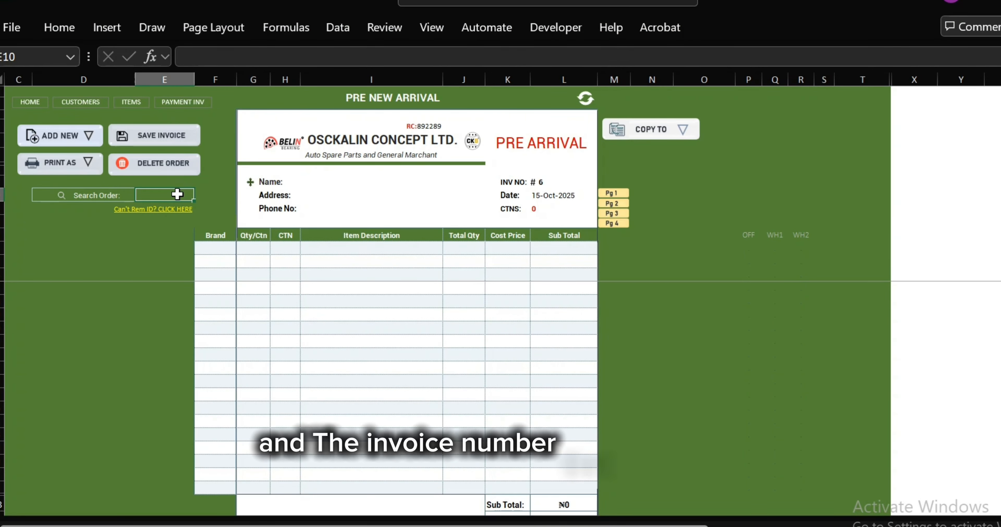
pyautogui.write('1')
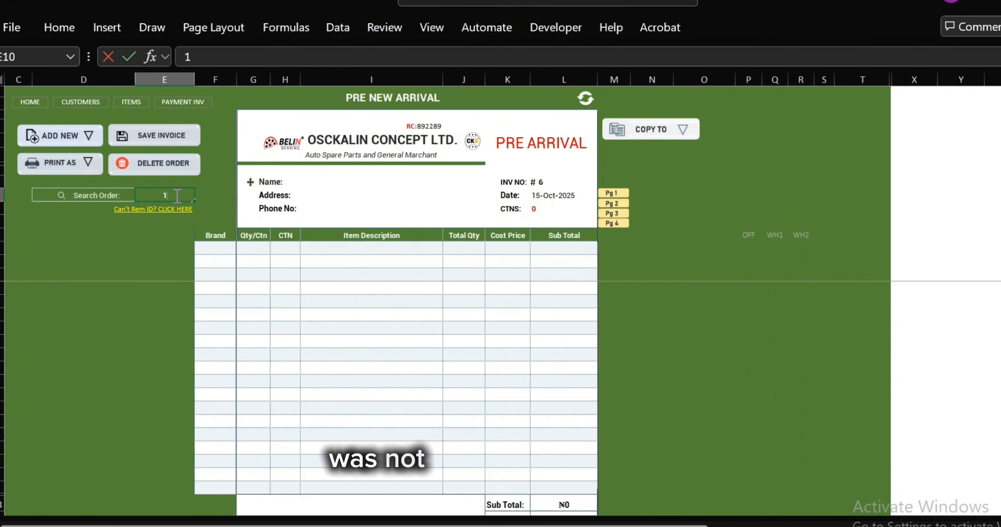
pyautogui.press('Return')
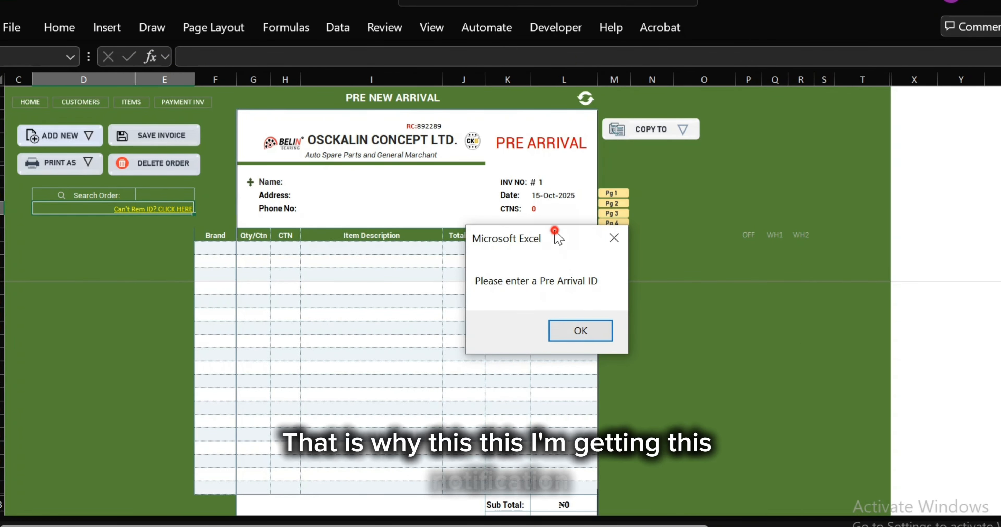
pyautogui.moveTo(558, 238); pyautogui.dragTo(418, 169)
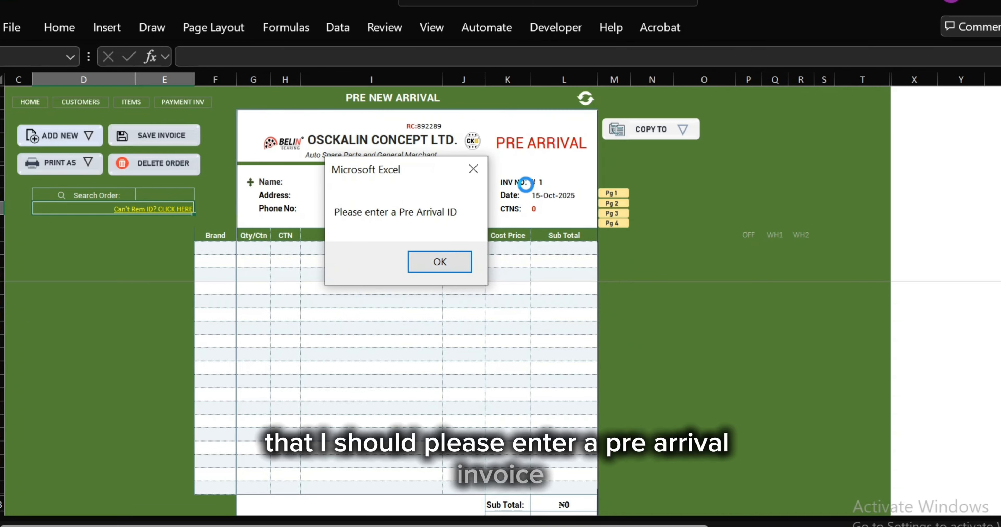
pyautogui.click(453, 261)
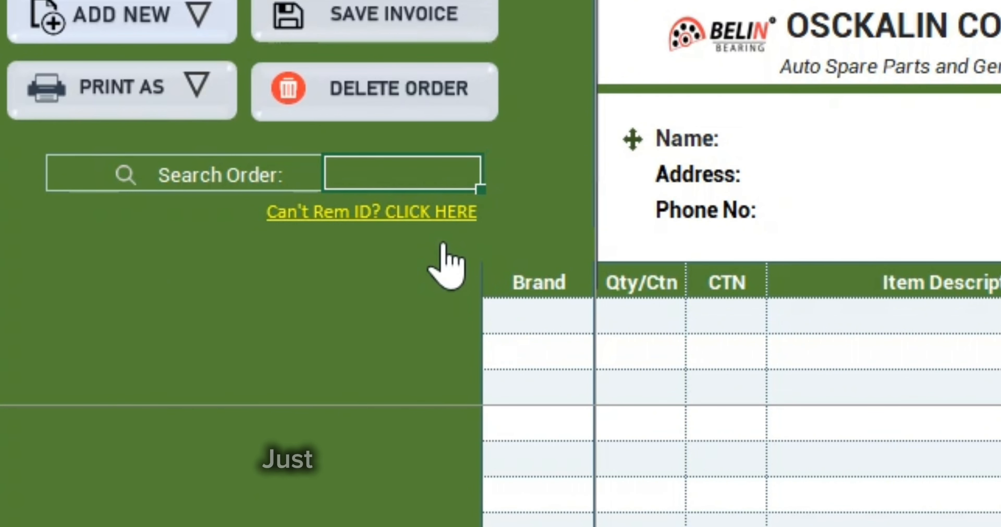
# Open the list of saved orders and review the order IDs with their order types
pyautogui.click(429, 221)
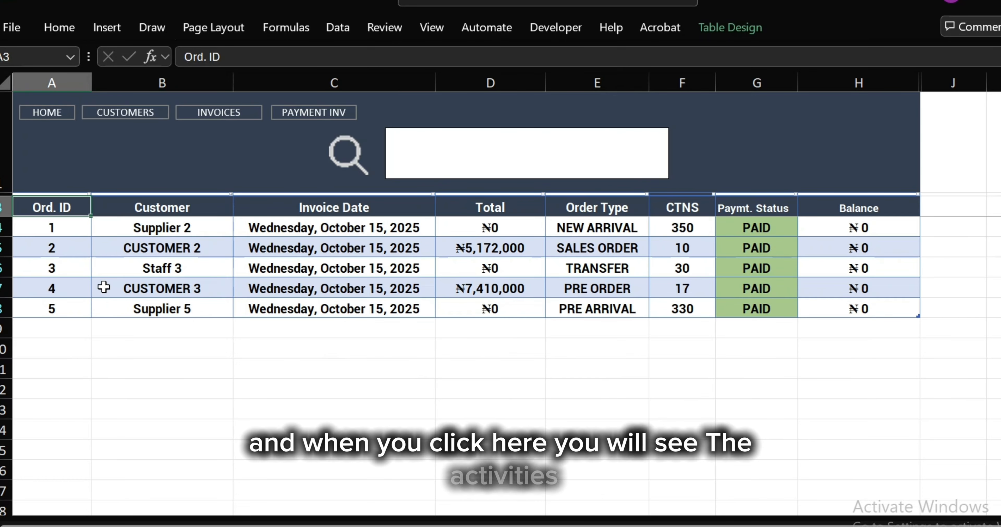
pyautogui.scroll(-1, 501, 349)
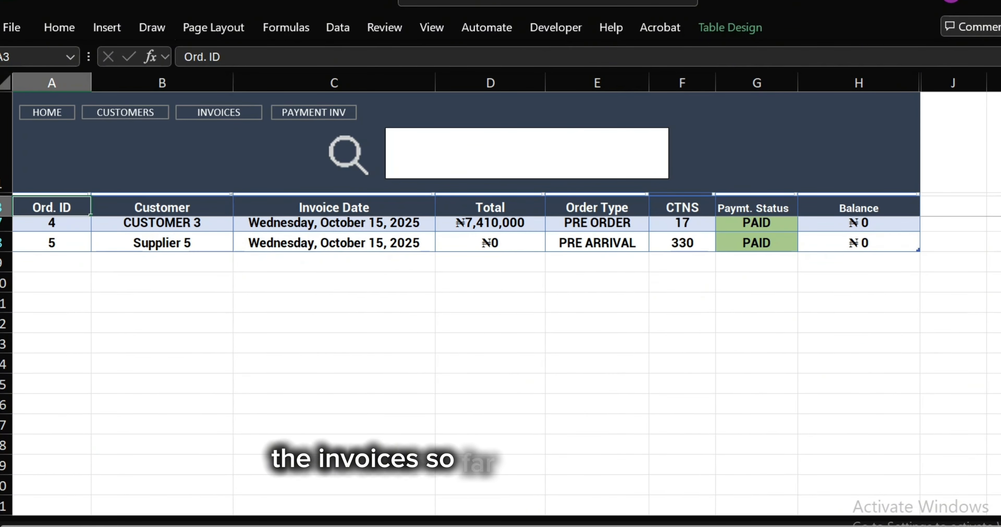
pyautogui.scroll(1, 500, 272)
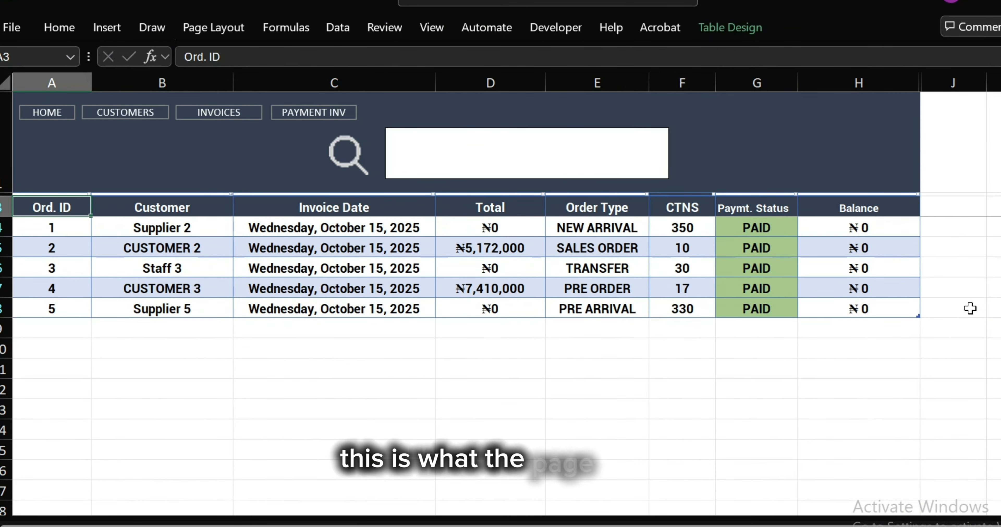
pyautogui.click(64, 232)
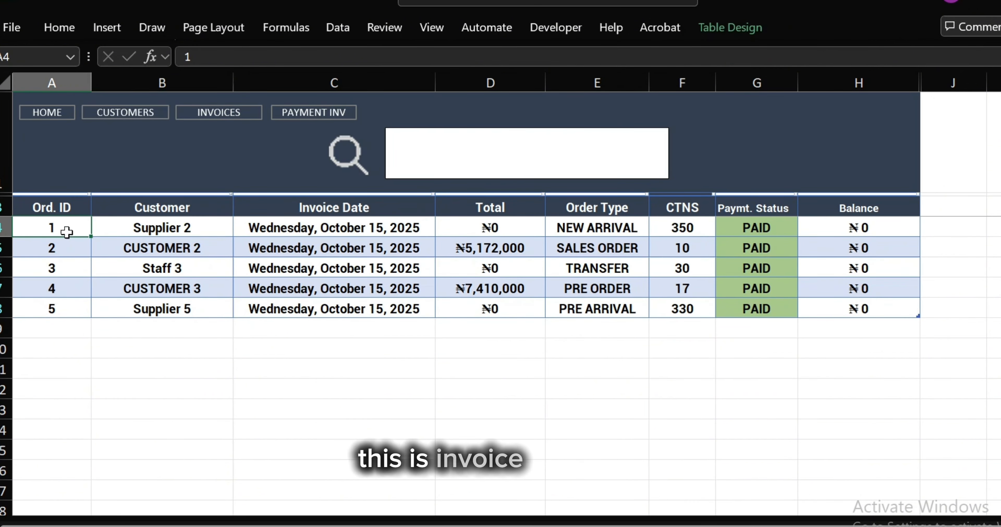
pyautogui.click(618, 230)
pyautogui.click(50, 252)
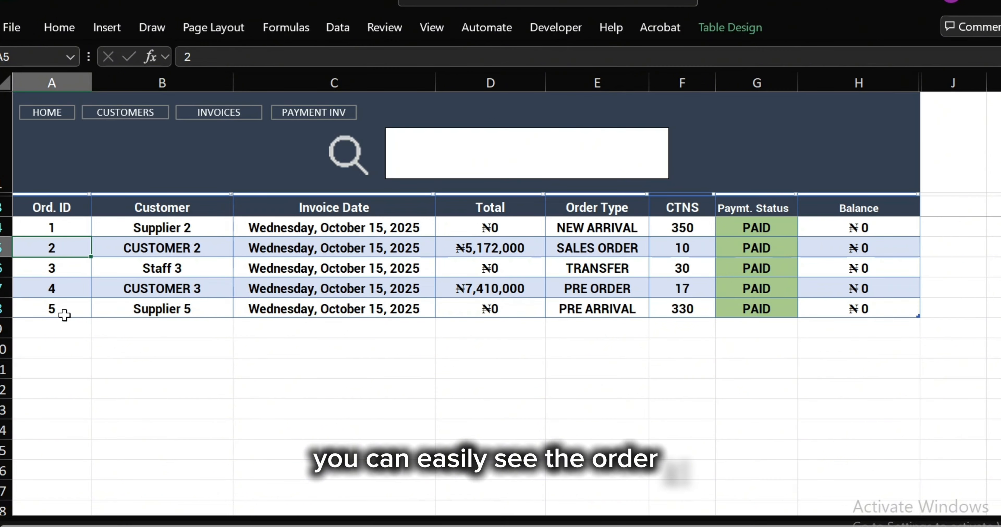
# Return to the invoice form, change it to a new arrival invoice and load order 1
pyautogui.click(214, 117)
pyautogui.click(88, 136)
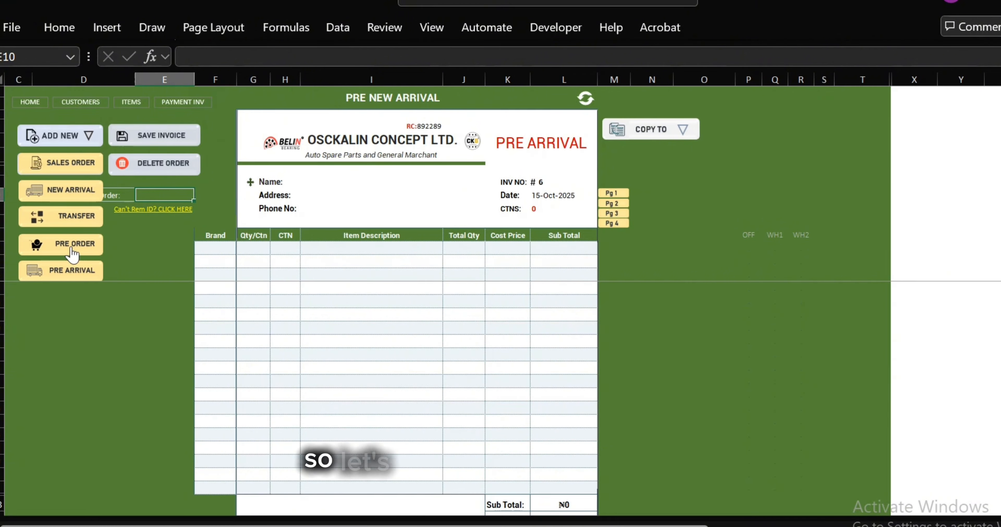
pyautogui.click(70, 190)
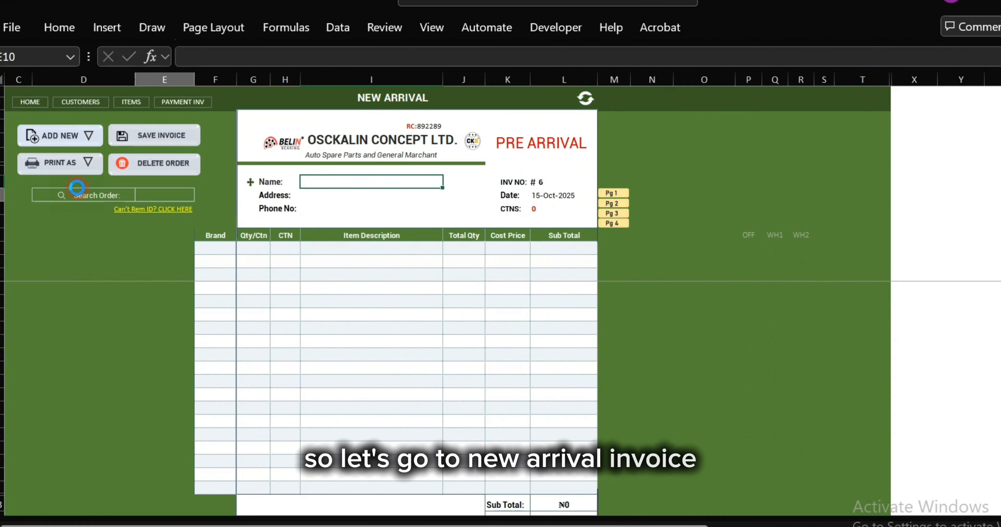
pyautogui.click(171, 193)
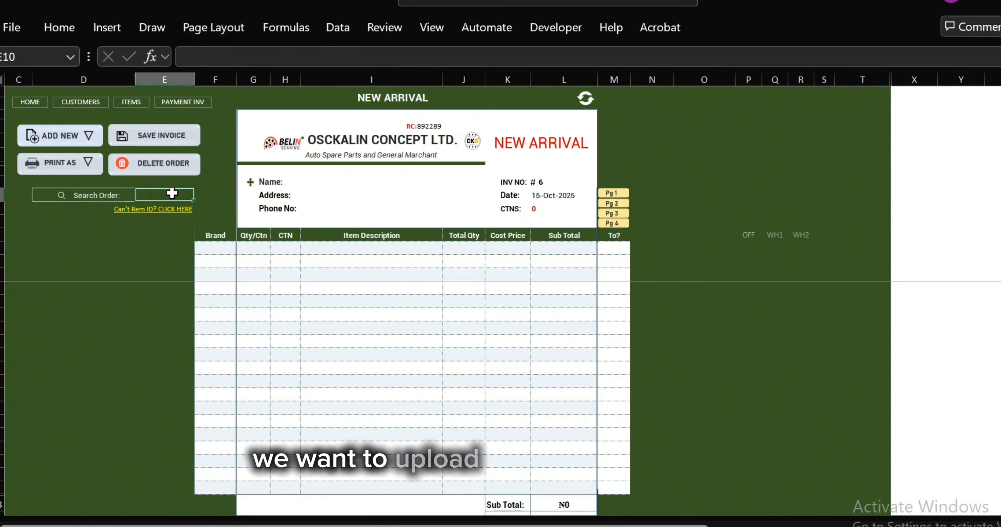
pyautogui.write('1')
pyautogui.press('Return')
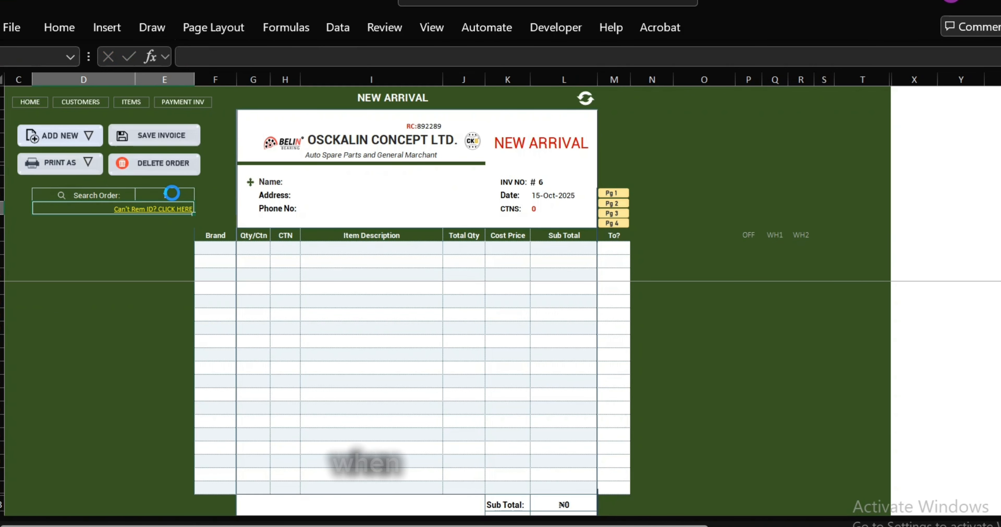
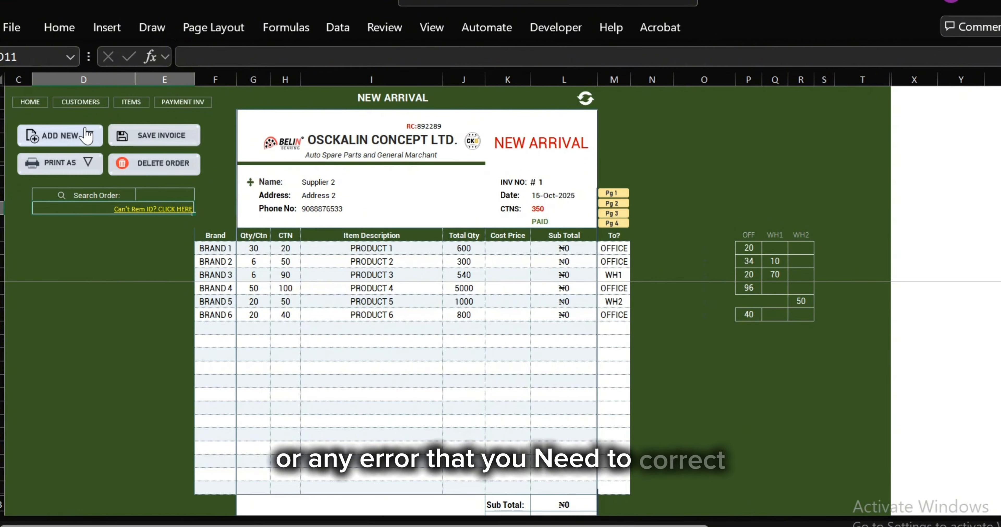
# Reopen the list of saved orders, filter it by "ST" and clear the filter again
pyautogui.click(171, 210)
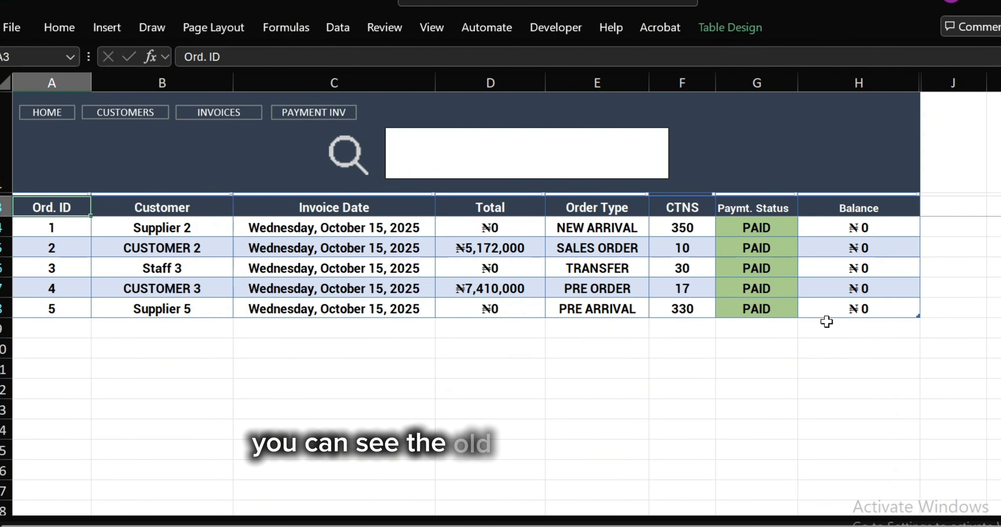
pyautogui.click(520, 158)
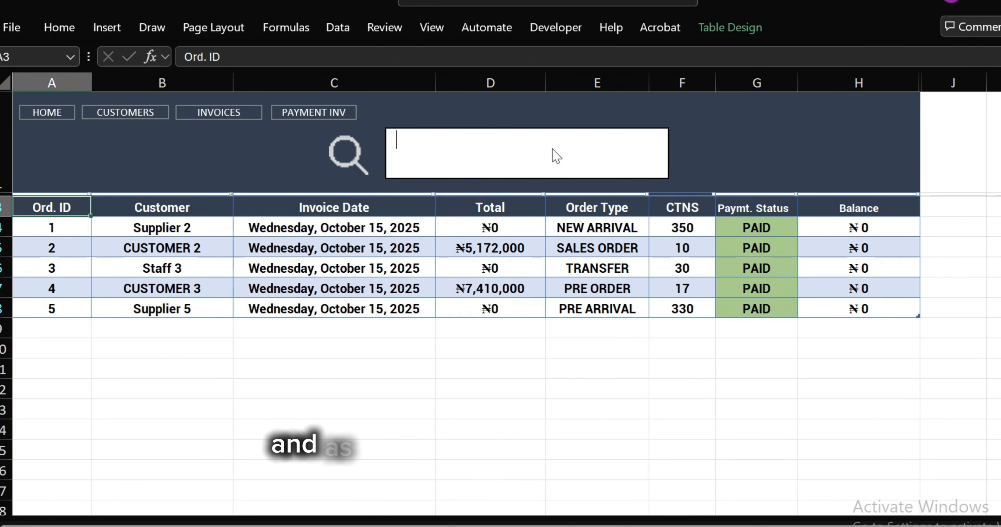
pyautogui.write('ST')
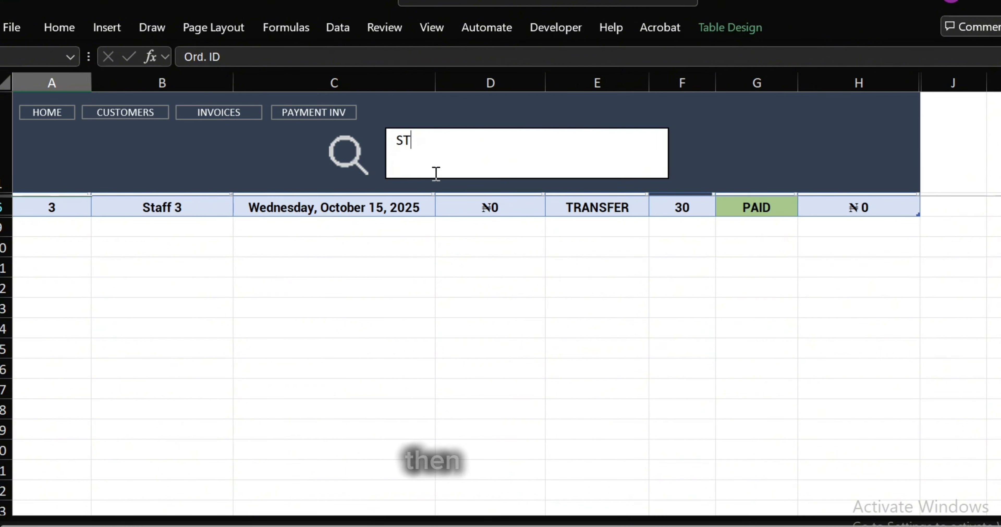
pyautogui.press('BackSpace')
pyautogui.press('BackSpace')
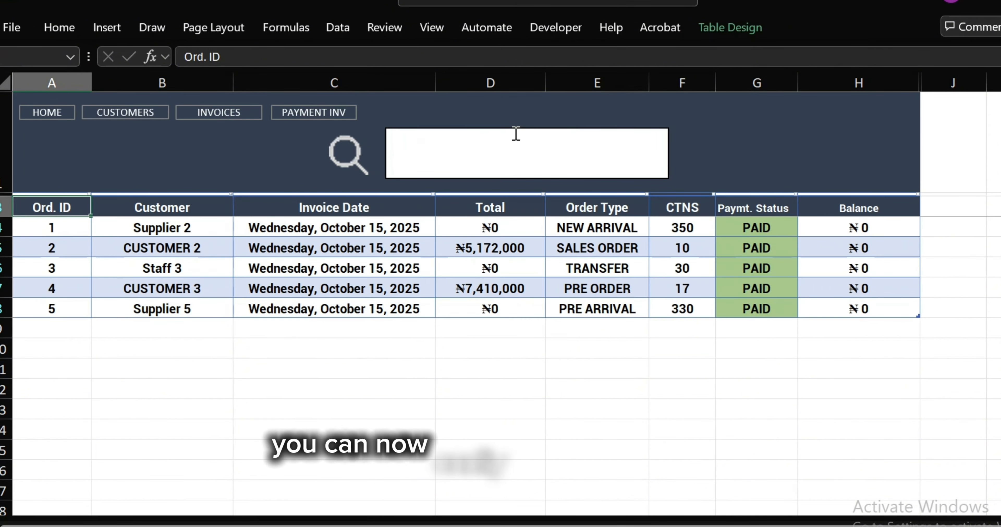
pyautogui.click(768, 382)
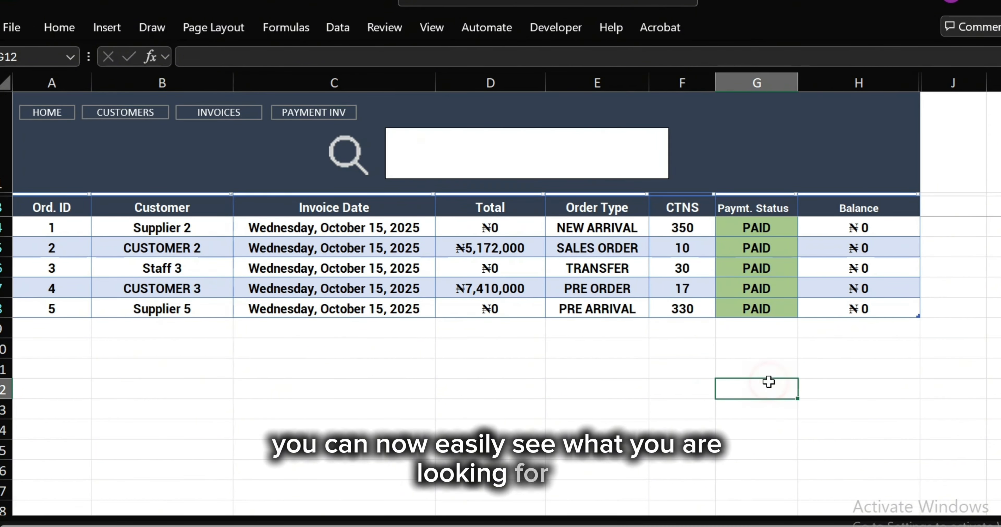
pyautogui.click(162, 247)
# Return to the invoice form, start a new sales invoice for CUSTOMER 5 and save it
pyautogui.click(239, 112)
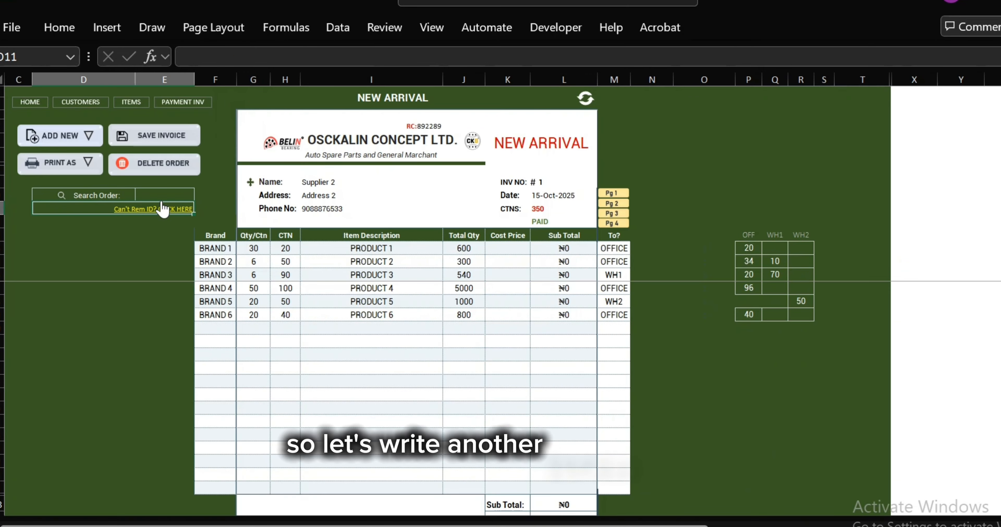
pyautogui.click(89, 140)
pyautogui.click(80, 161)
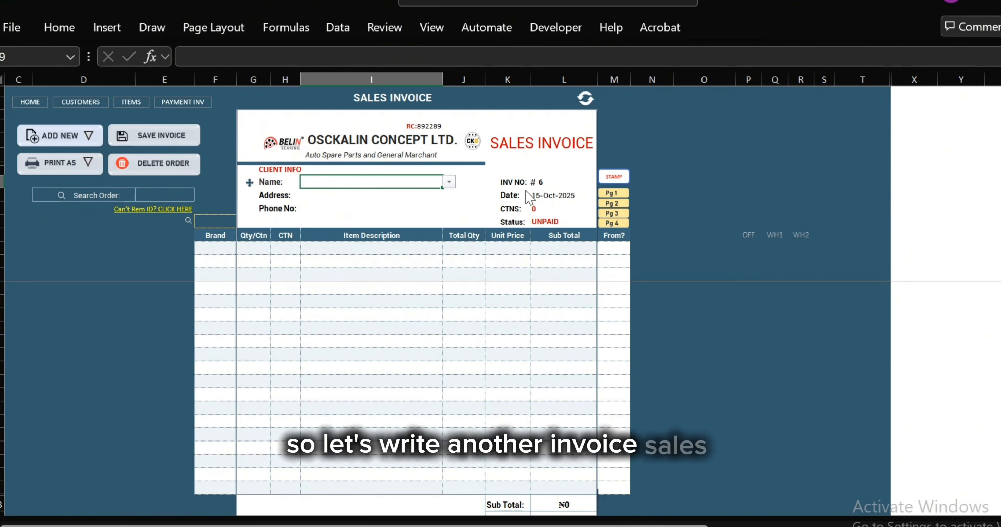
pyautogui.click(449, 183)
pyautogui.click(392, 254)
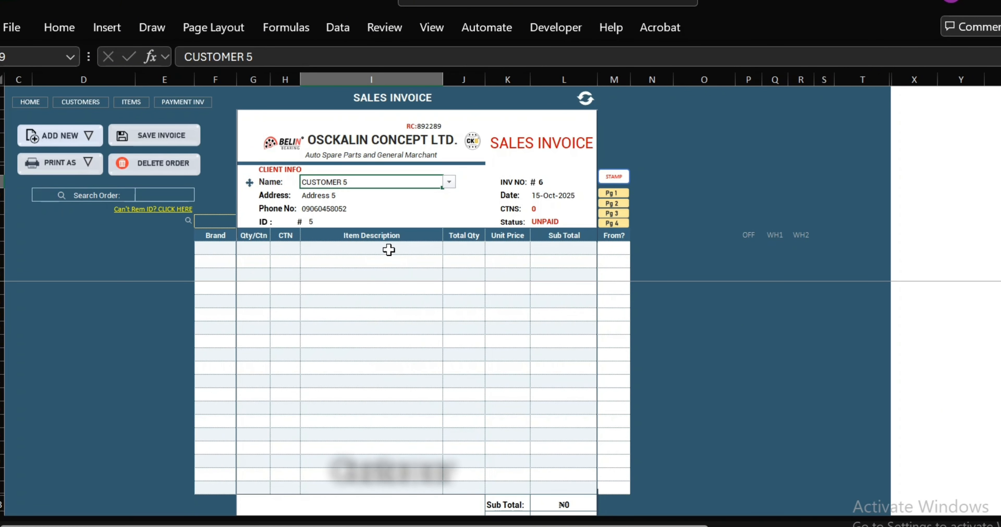
pyautogui.click(171, 135)
# Add PRODUCT 2 as the first item of the sales invoice with 5 cartons
pyautogui.click(405, 248)
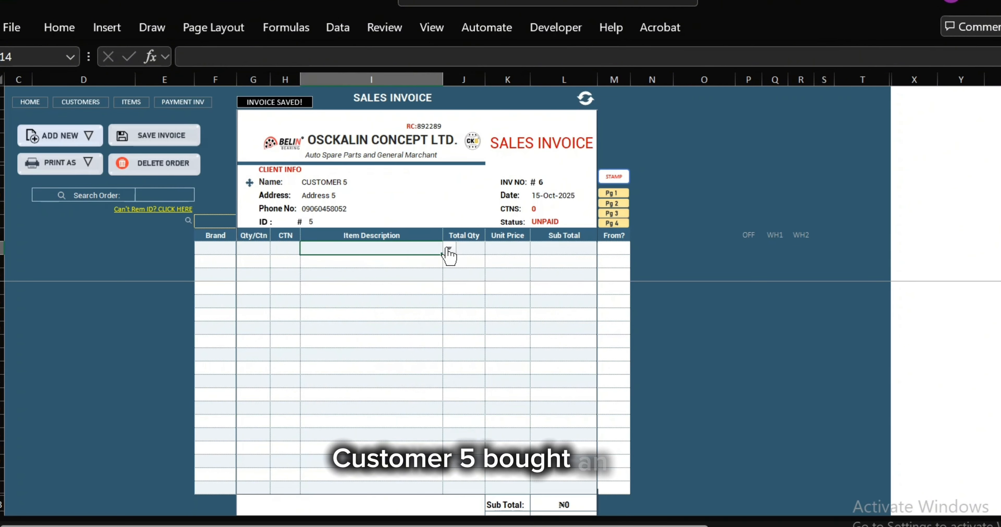
pyautogui.click(449, 247)
pyautogui.click(406, 278)
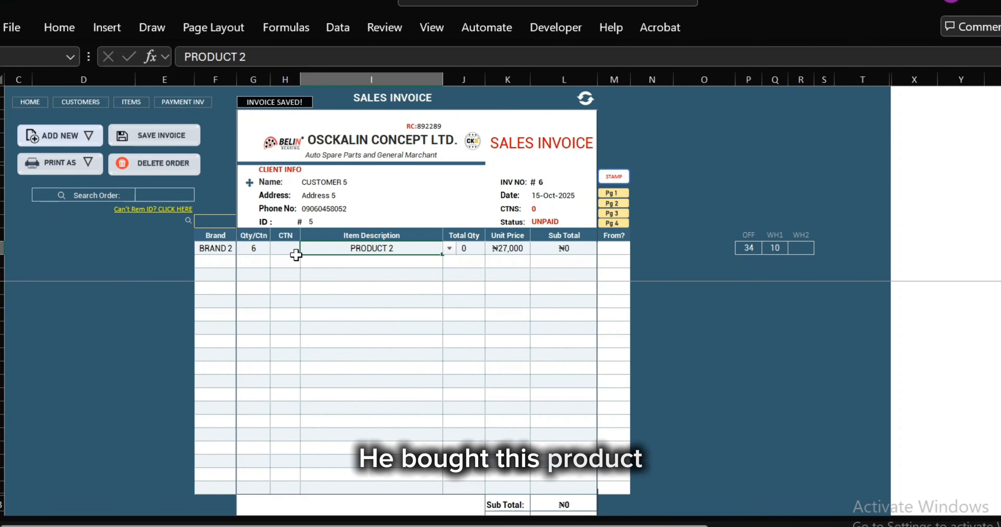
pyautogui.click(286, 247)
pyautogui.write('5')
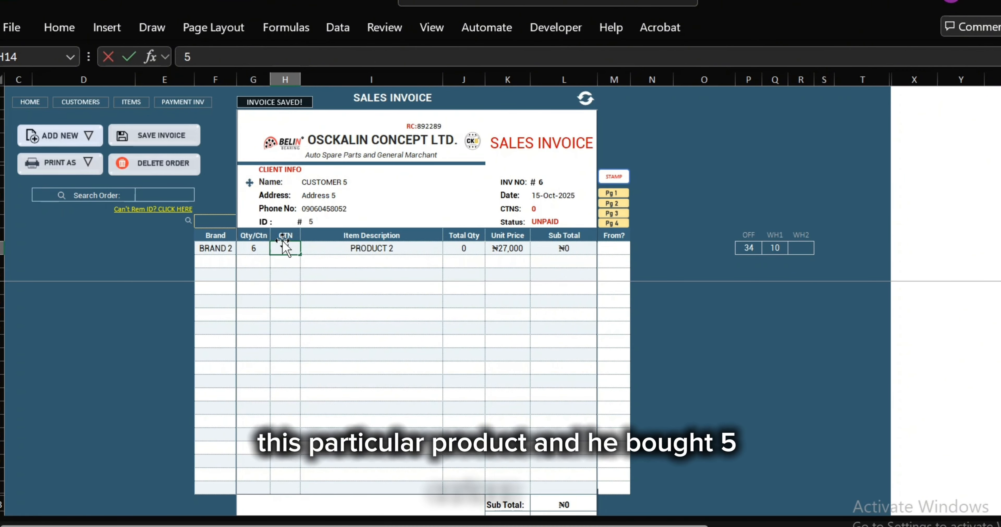
# Enter 5 cartons for PRODUCT 2 with OFFICE as the source, save the invoice, and start a new sales order
pyautogui.click(610, 250)
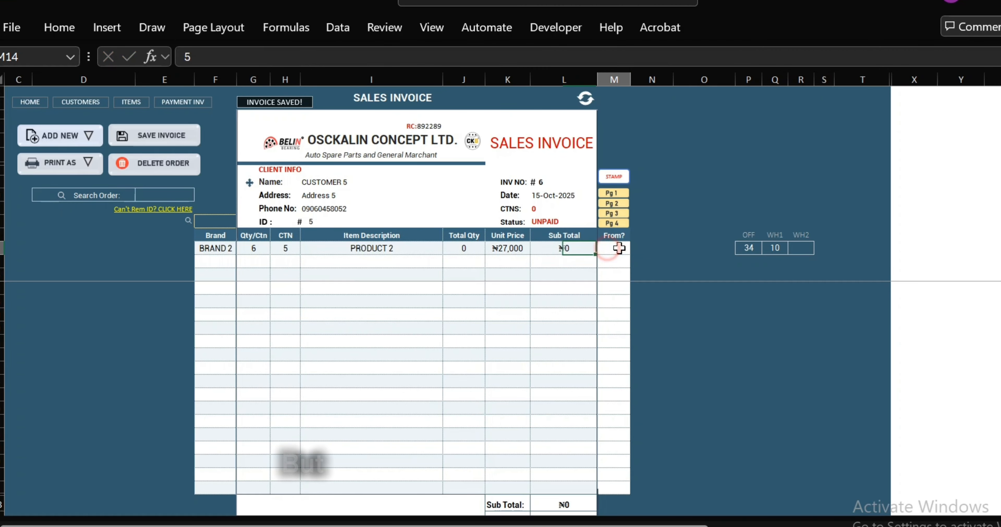
pyautogui.click(636, 248)
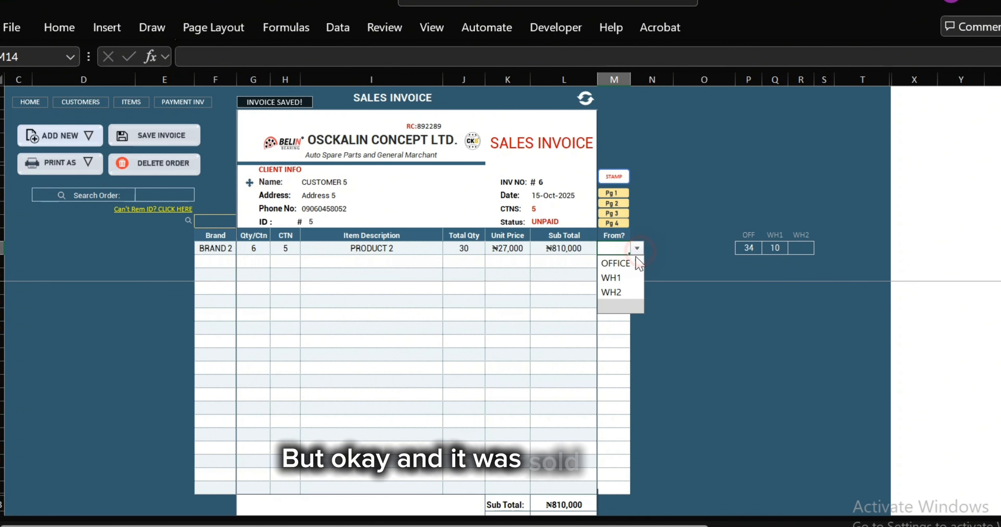
pyautogui.click(628, 264)
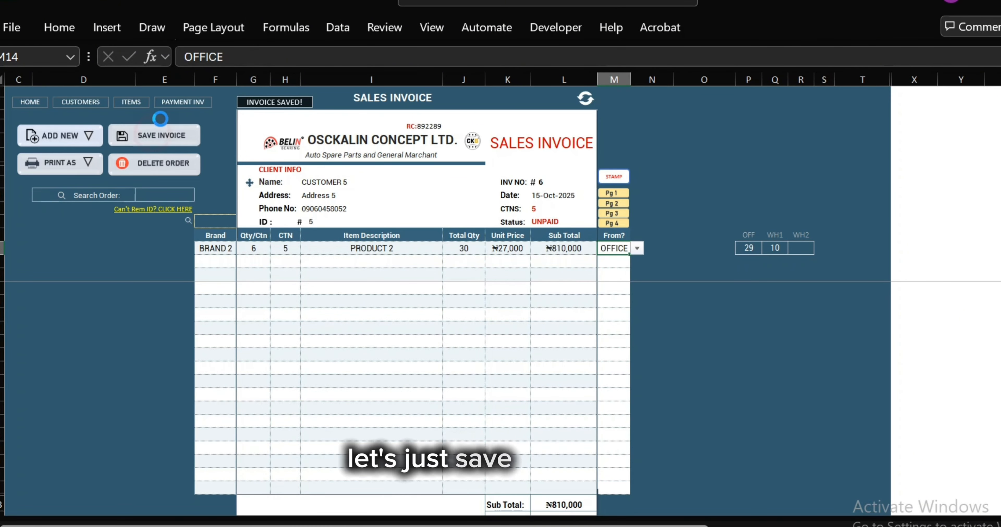
pyautogui.click(86, 140)
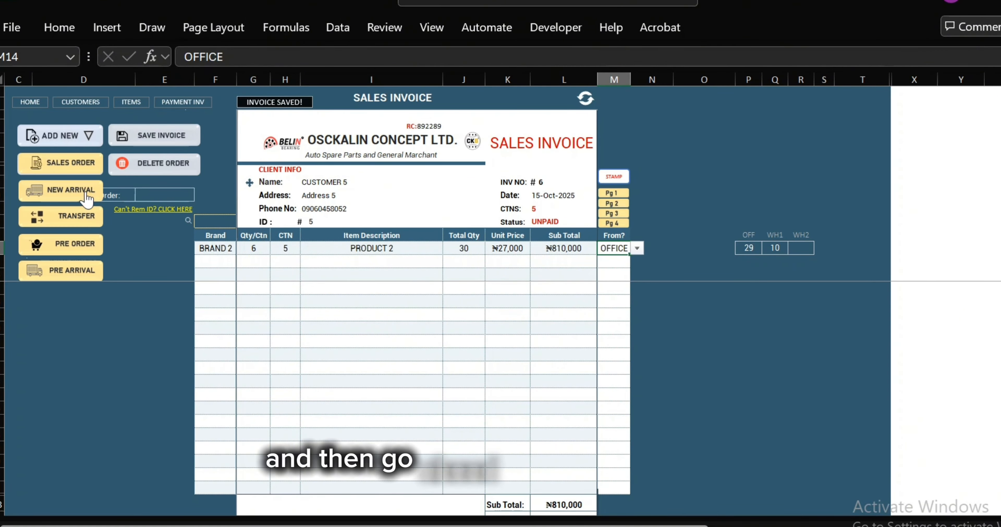
pyautogui.click(76, 170)
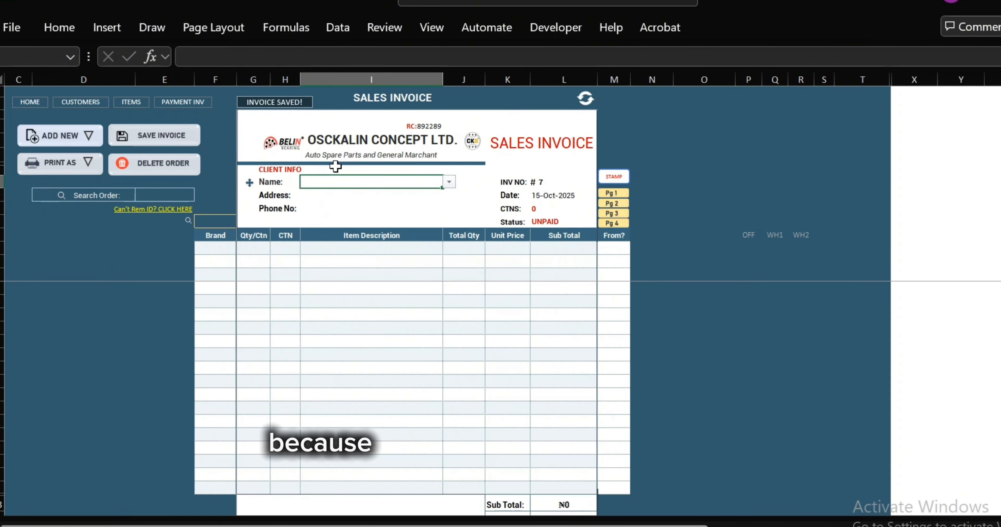
# Open the order list and examine the payment status and balance of CUSTOMER 5's sales order
pyautogui.click(171, 210)
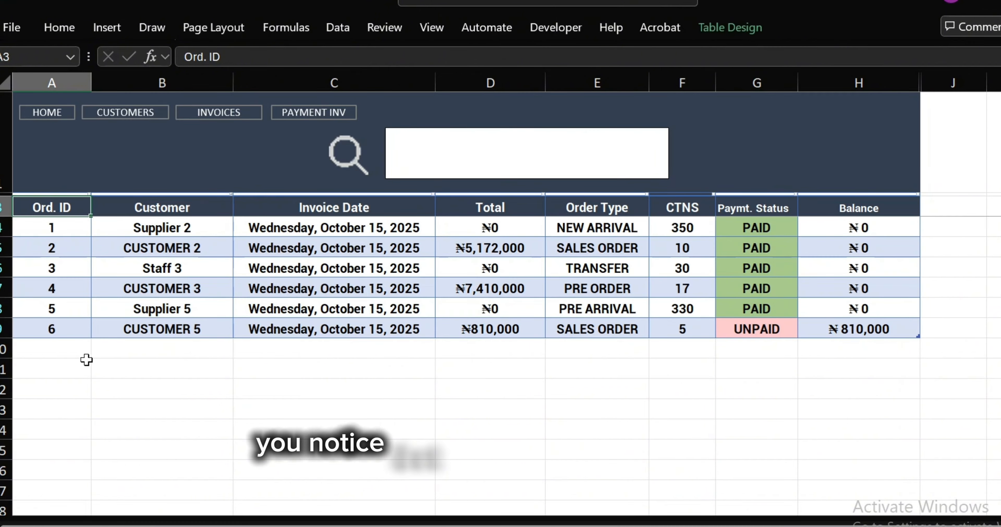
pyautogui.click(477, 338)
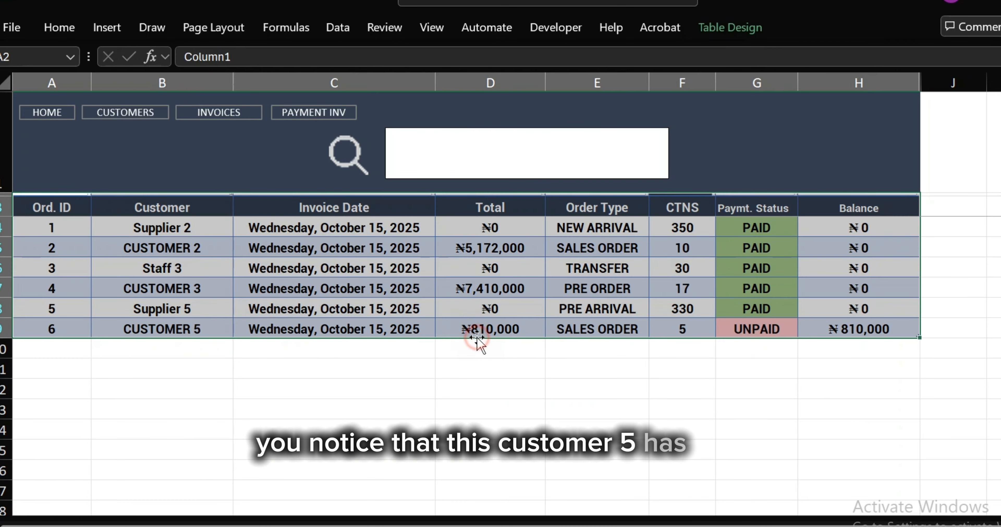
pyautogui.click(576, 353)
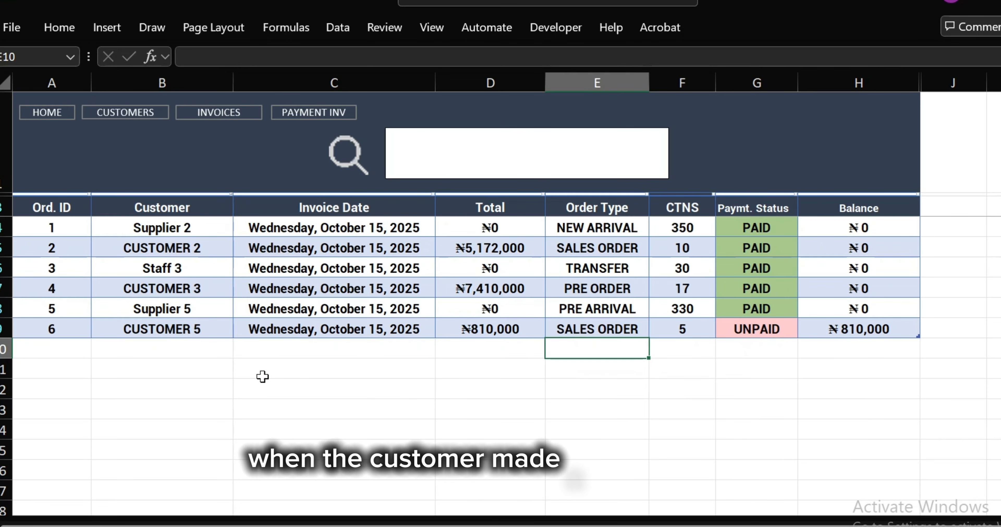
# Look at the payment receipt's customer field, and return to the order list to identify the customer with the unpaid order
pyautogui.click(307, 121)
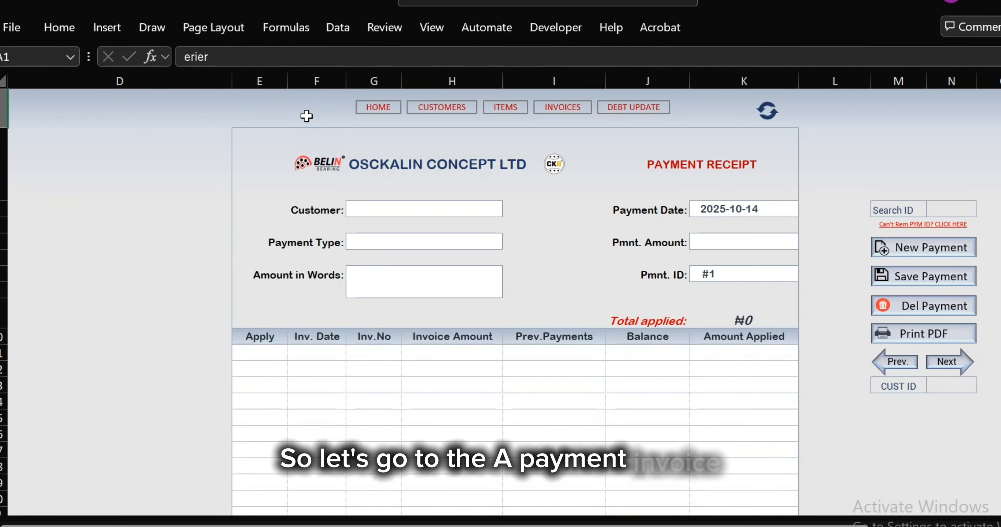
pyautogui.click(483, 210)
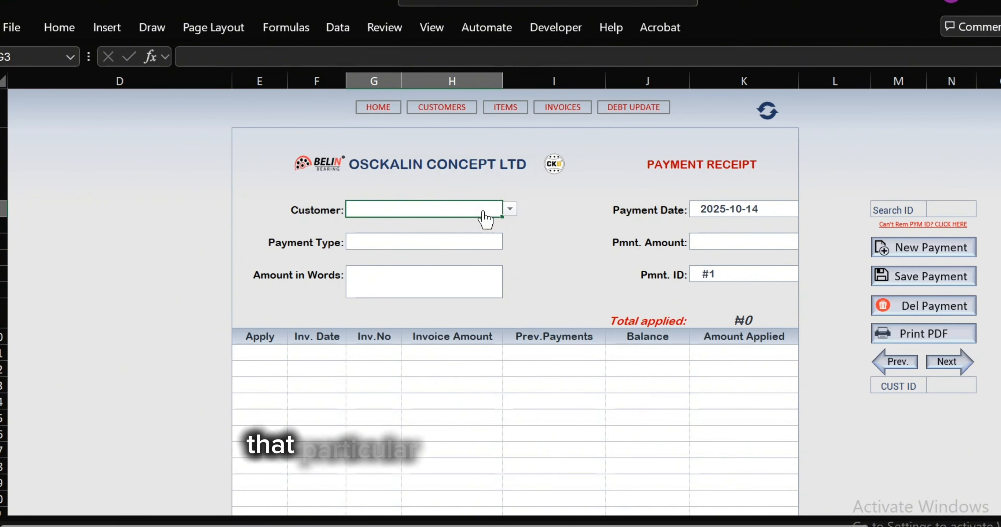
pyautogui.click(569, 114)
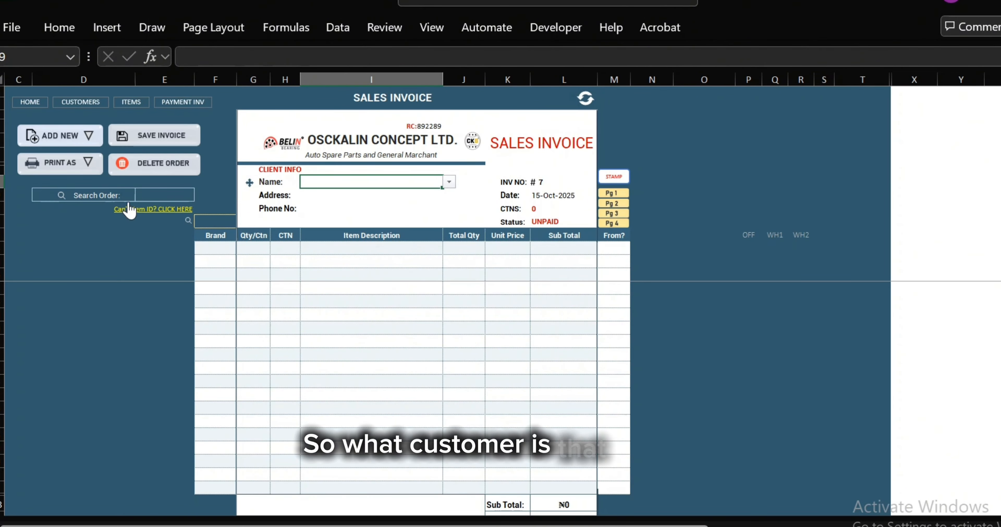
pyautogui.click(146, 209)
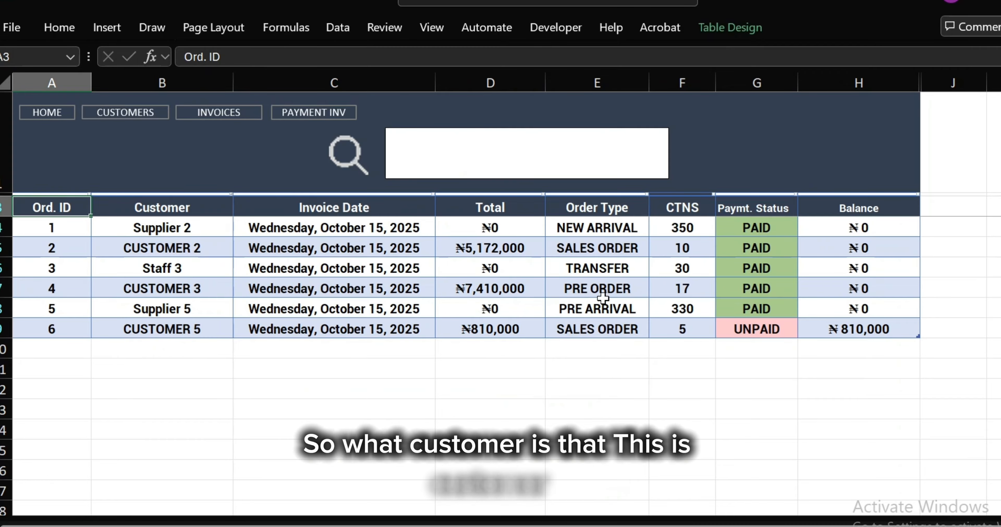
# Open the payment receipt form and check CUSTOMER 2, CUSTOMER 1 and CUSTOMER 4 for outstanding invoices
pyautogui.click(313, 115)
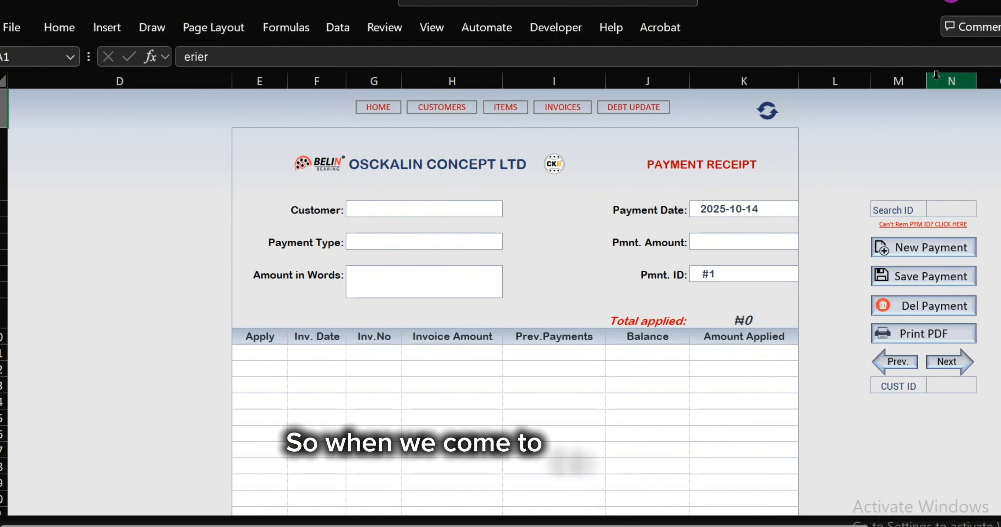
pyautogui.click(458, 208)
pyautogui.click(509, 209)
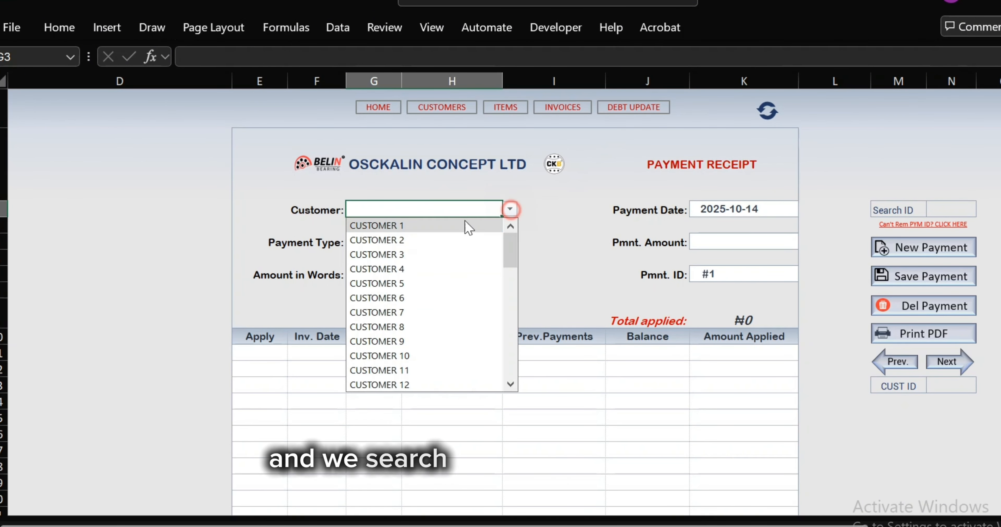
pyautogui.click(438, 240)
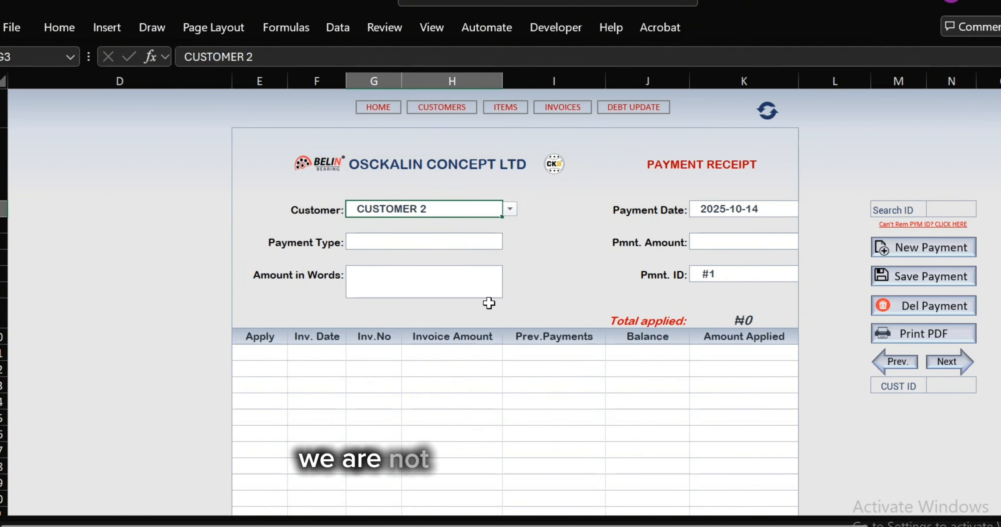
pyautogui.click(510, 210)
pyautogui.click(505, 226)
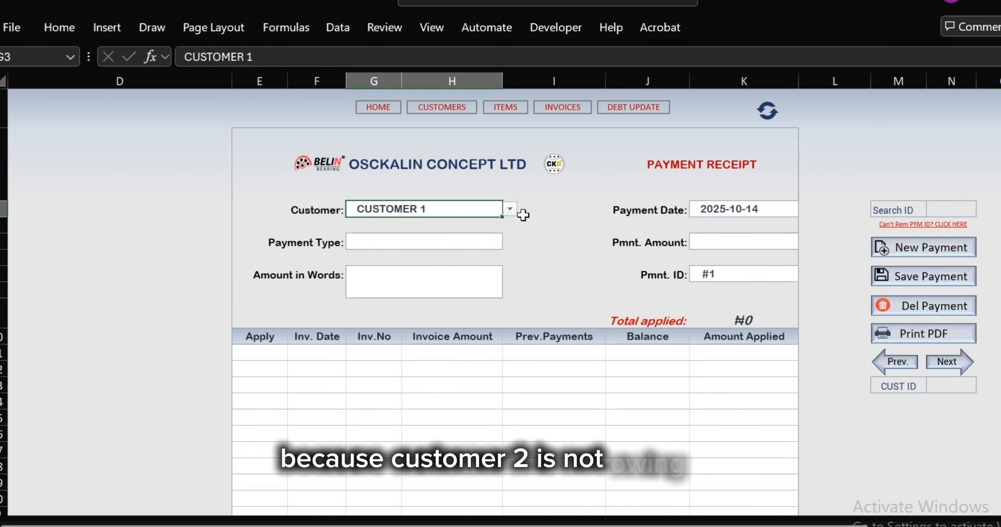
pyautogui.click(511, 211)
pyautogui.click(415, 269)
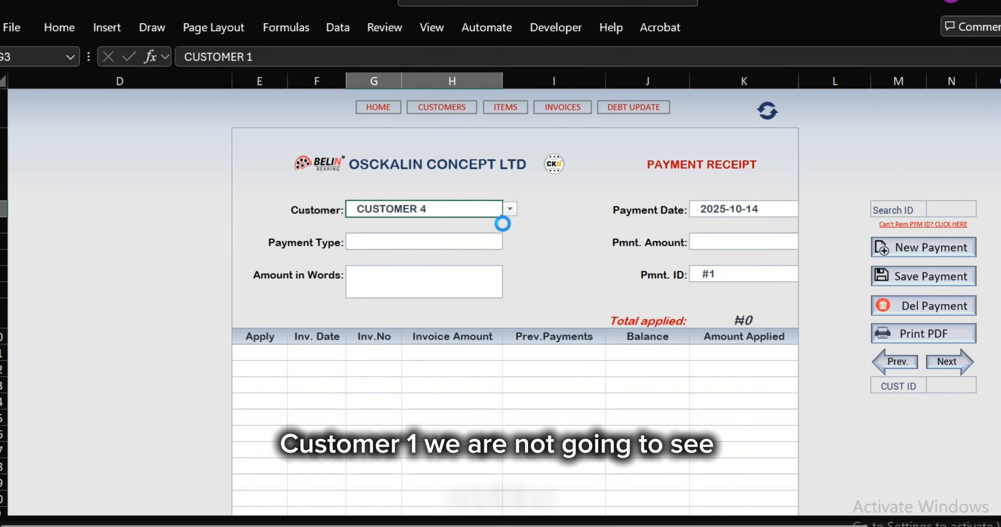
pyautogui.click(509, 211)
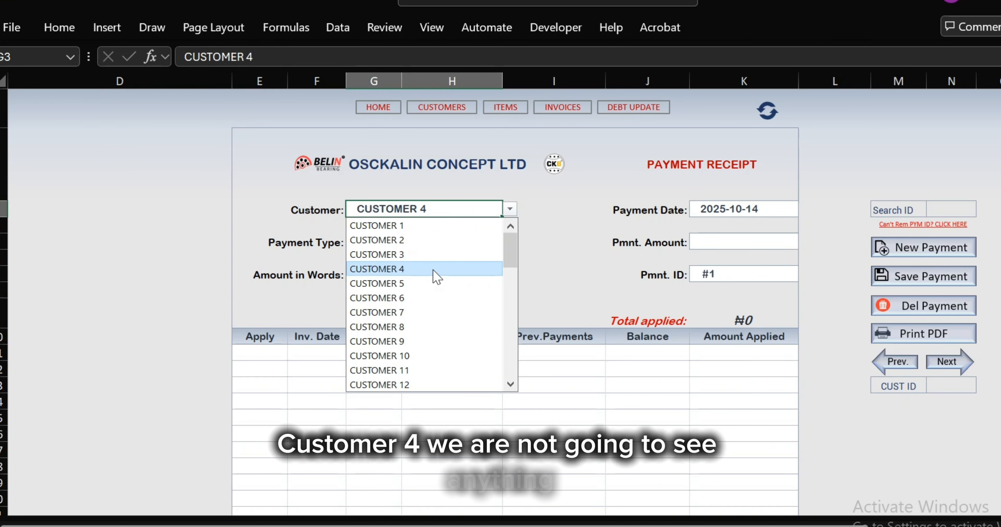
# Set the payment receipt to CUSTOMER 5 with payment type TRANSFER, and apply the payment to the outstanding invoice
pyautogui.click(412, 285)
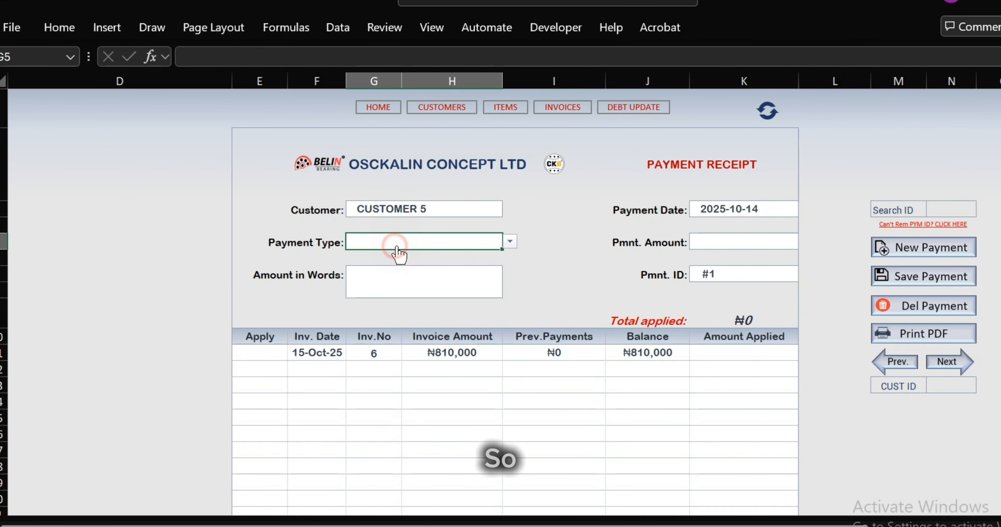
pyautogui.click(509, 243)
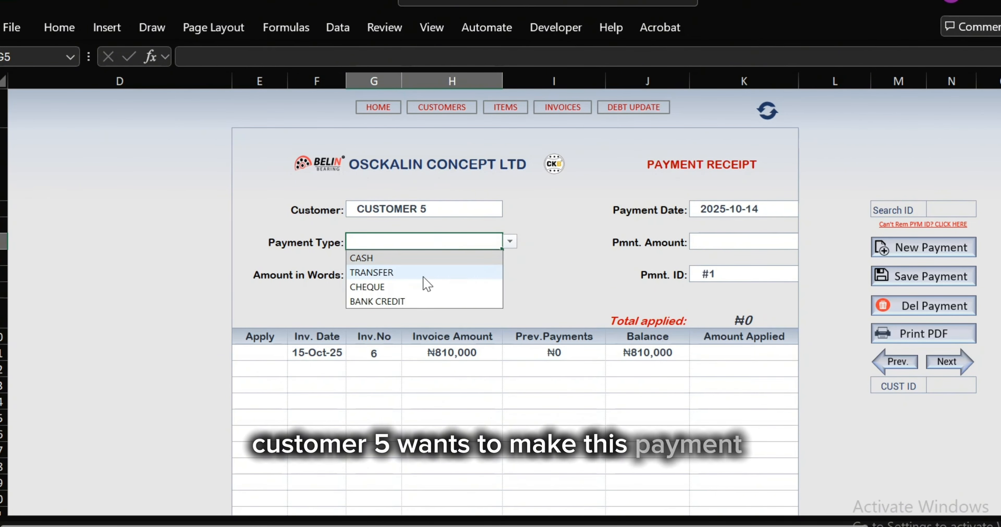
pyautogui.click(388, 272)
pyautogui.click(258, 354)
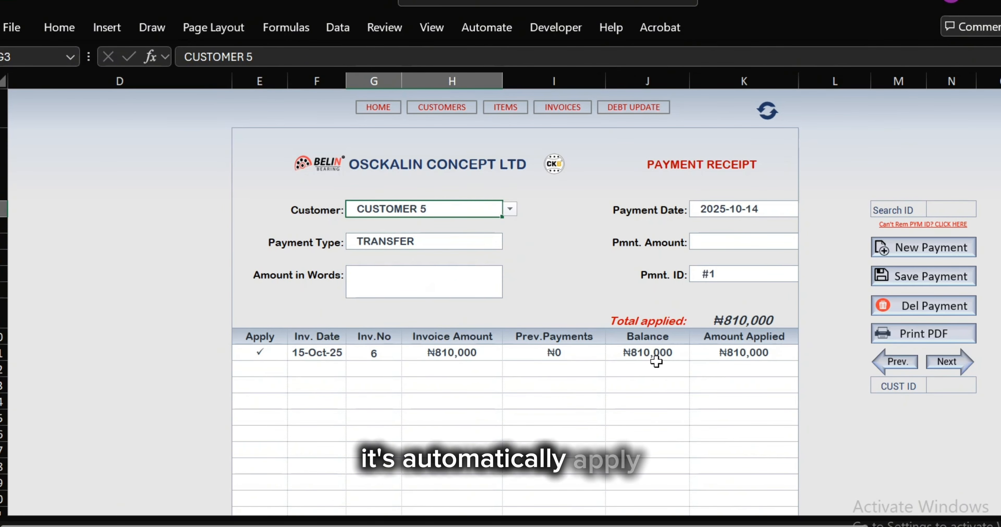
# Try to set the invoice's applied amount to 80000000, above the outstanding balance
pyautogui.click(768, 356)
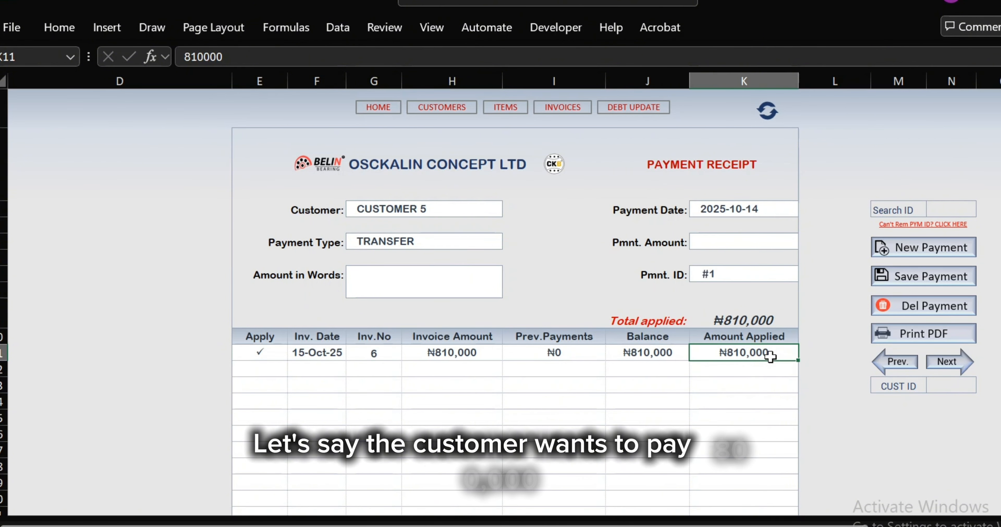
pyautogui.write('80000000')
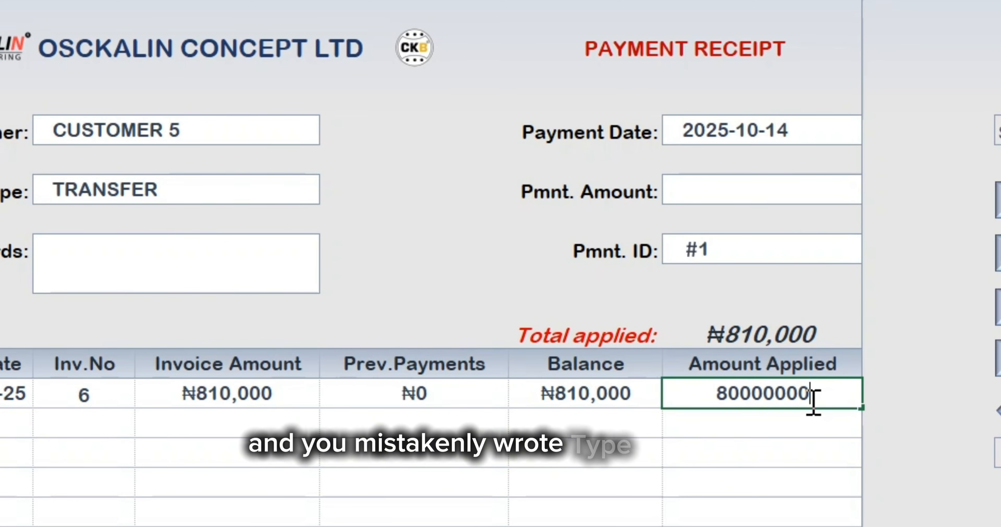
pyautogui.click(907, 272)
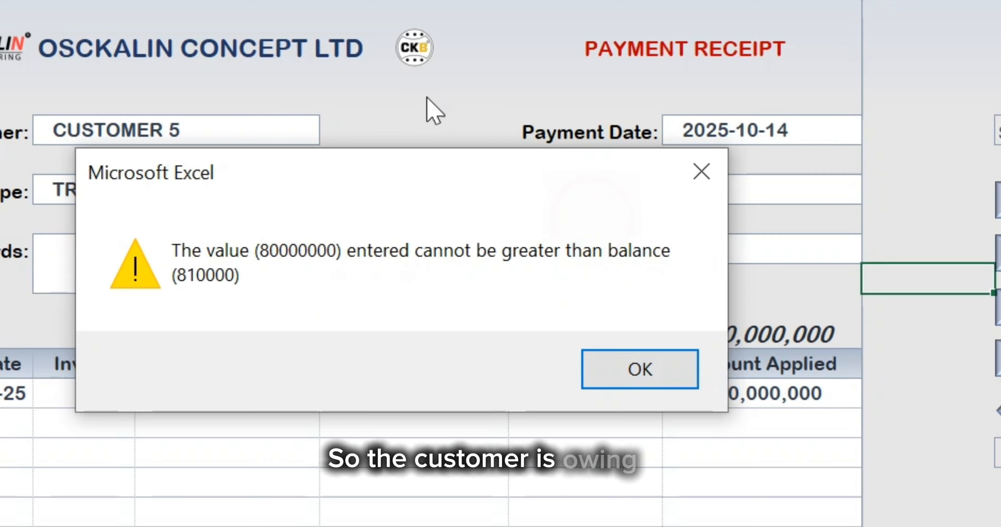
pyautogui.moveTo(496, 175); pyautogui.dragTo(346, 0)
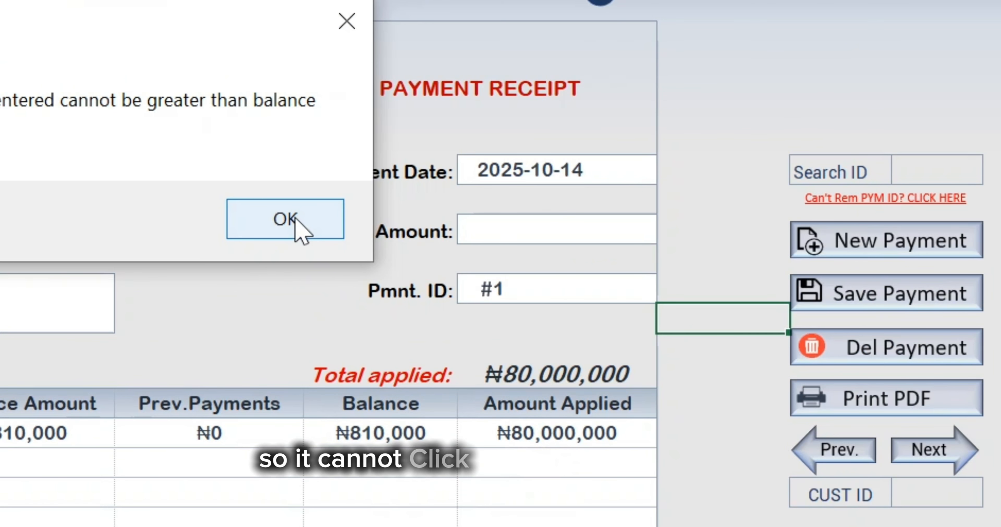
pyautogui.click(497, 186)
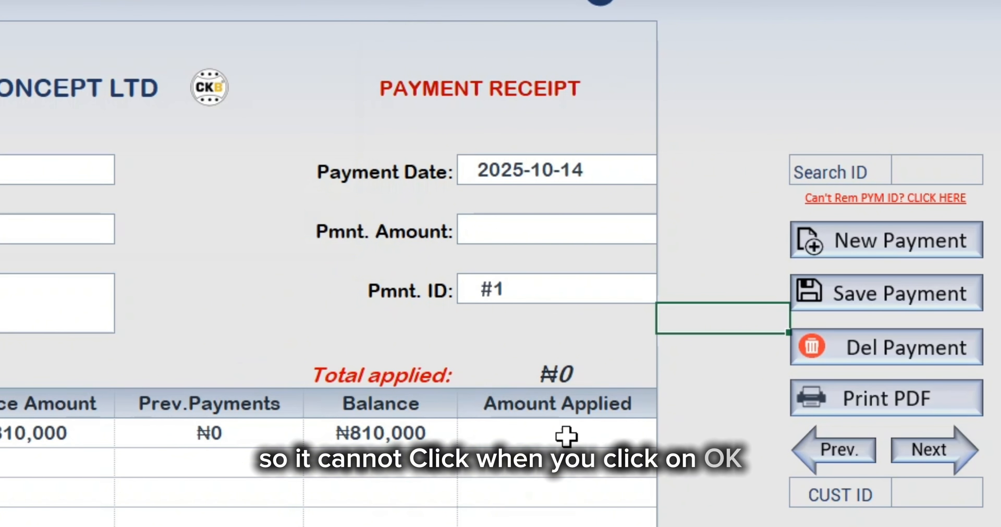
# Set the amount applied to CUSTOMER 5's outstanding invoice to 800000
pyautogui.click(770, 397)
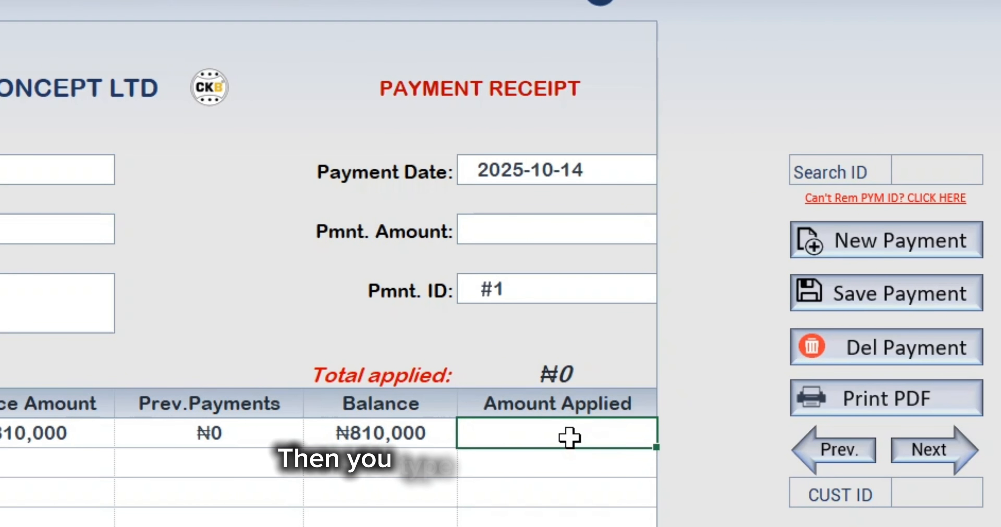
pyautogui.write('800000')
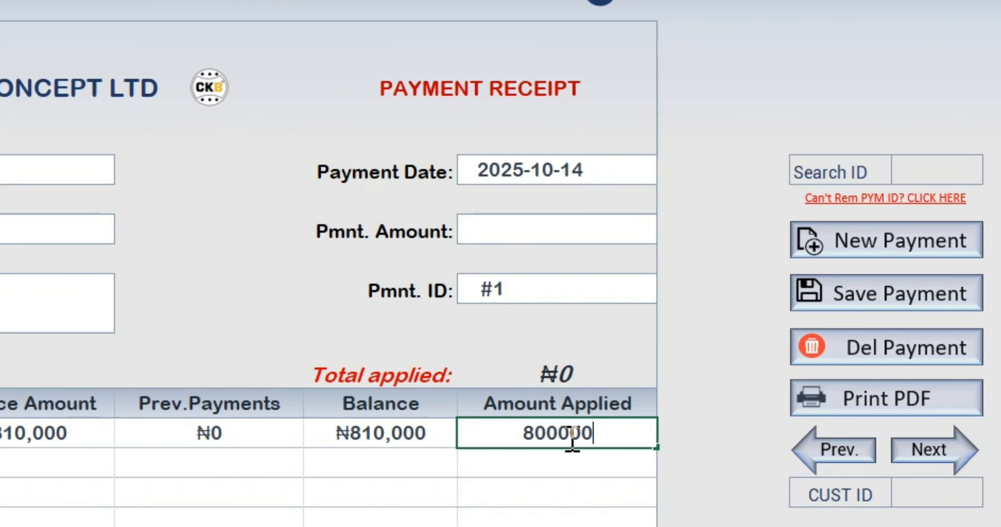
pyautogui.press('Tab')
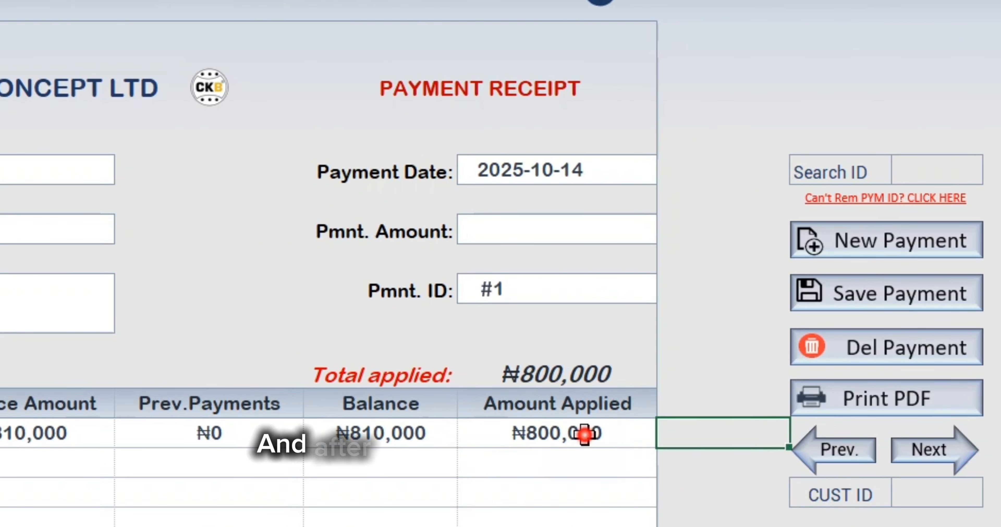
pyautogui.click(583, 431)
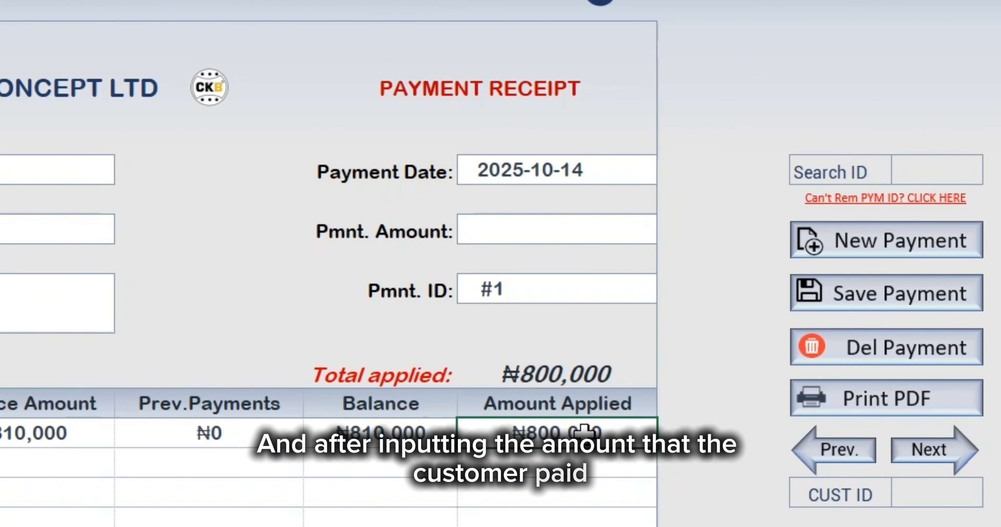
# Try to save CUSTOMER 5's payment with a payment amount of 80000
pyautogui.click(559, 229)
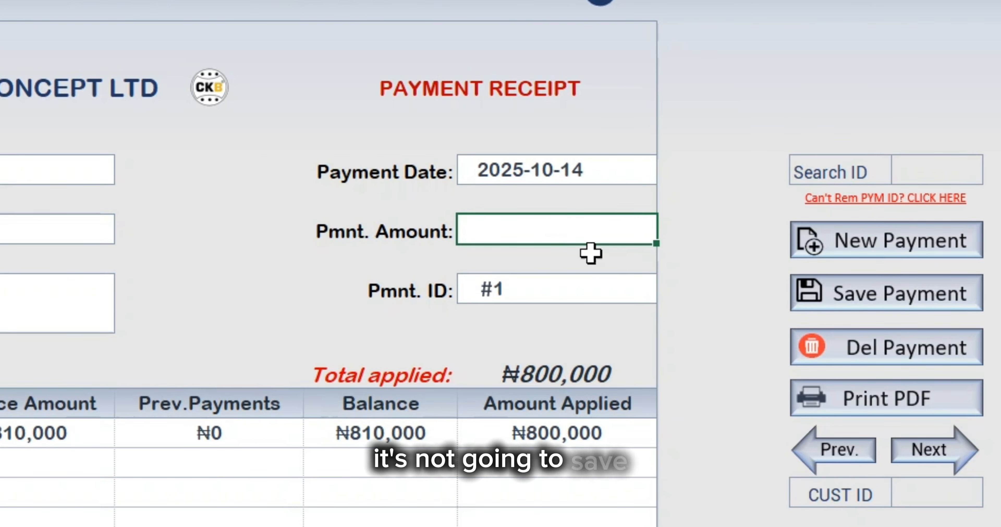
pyautogui.click(594, 434)
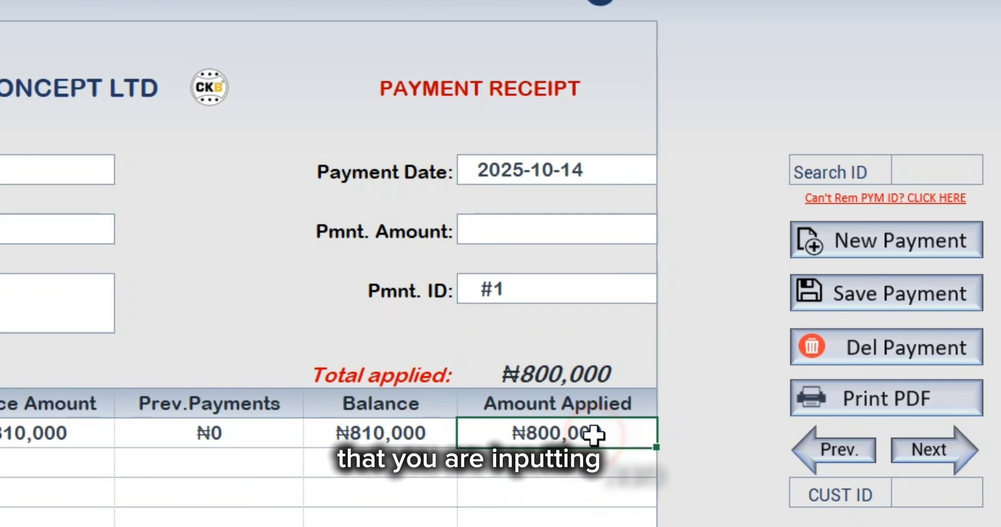
pyautogui.click(528, 228)
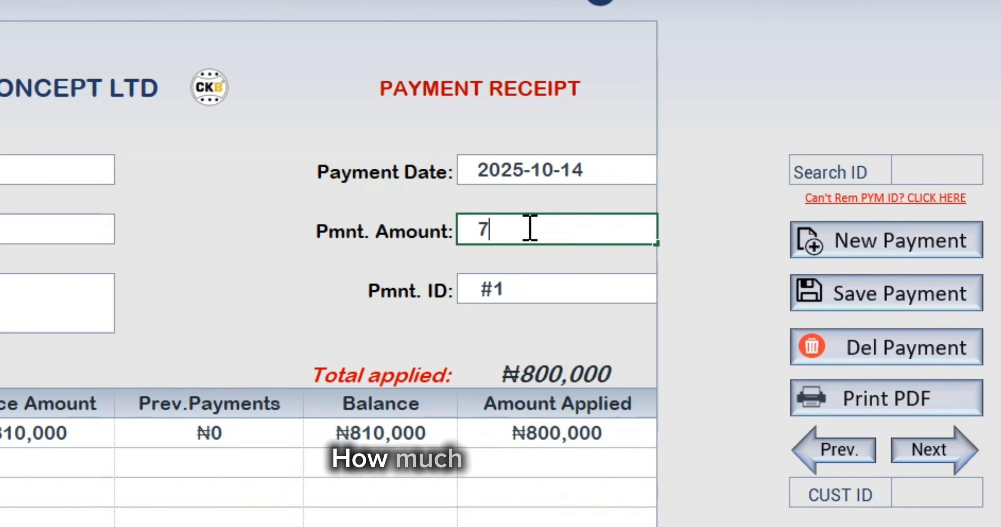
pyautogui.press('BackSpace')
pyautogui.press('BackSpace')
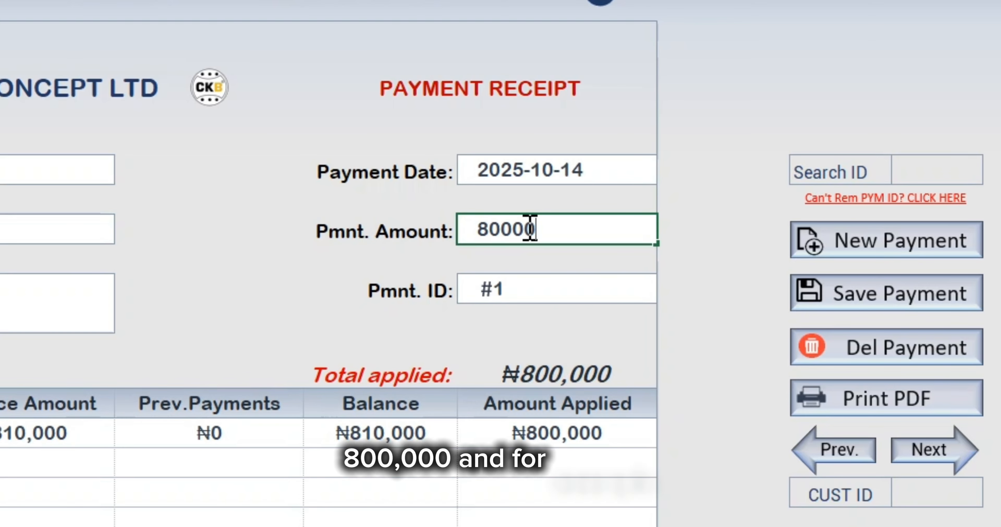
pyautogui.click(873, 295)
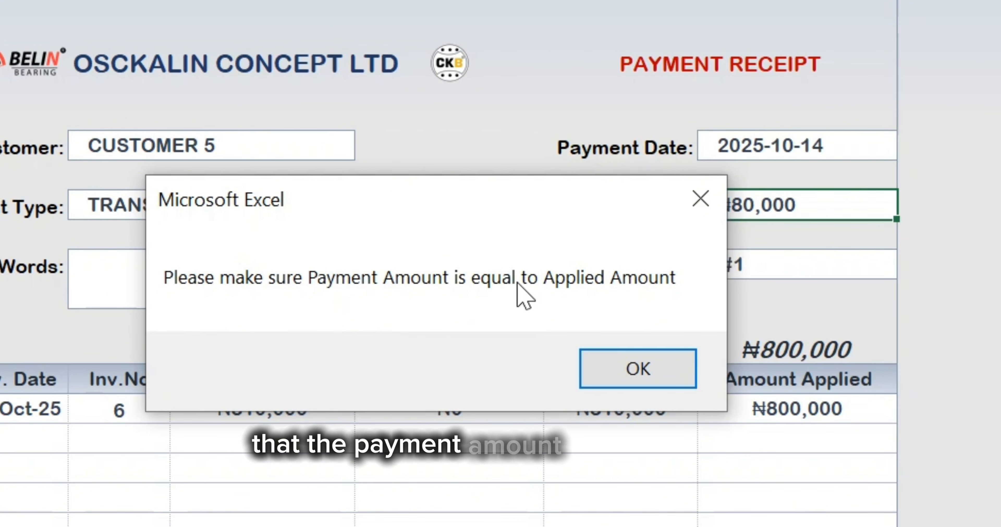
pyautogui.click(666, 369)
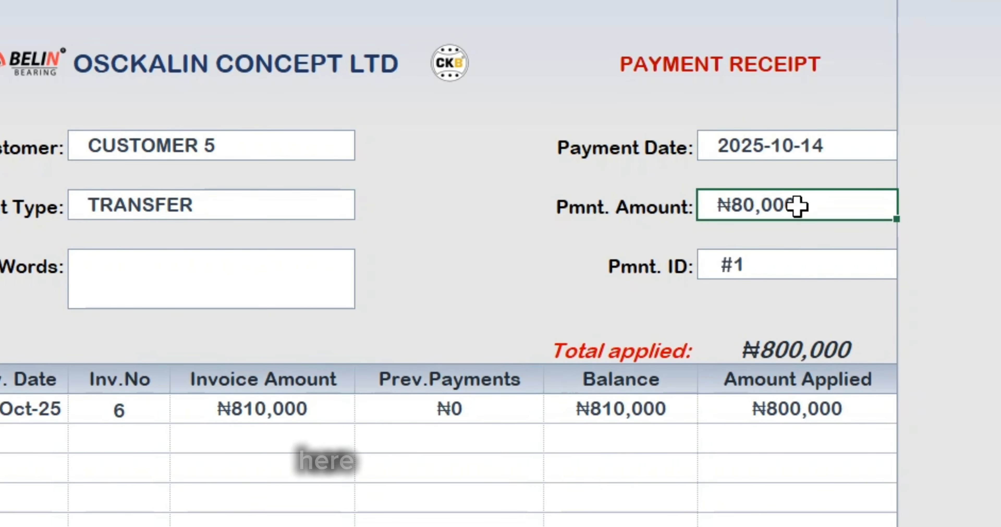
# Set the payment amount to 800000 so it matches the total applied, and save the payment
pyautogui.doubleClick(805, 204)
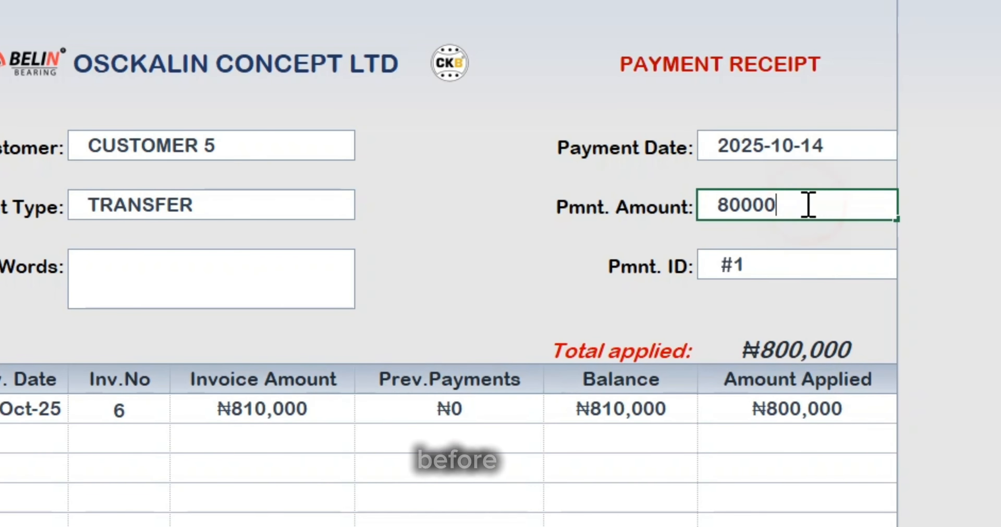
pyautogui.write('0')
pyautogui.click(974, 315)
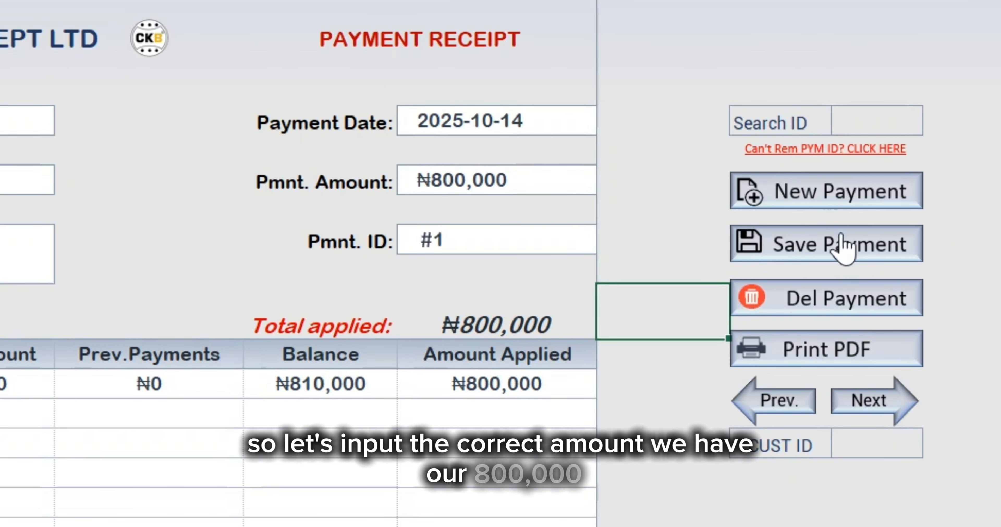
pyautogui.click(840, 241)
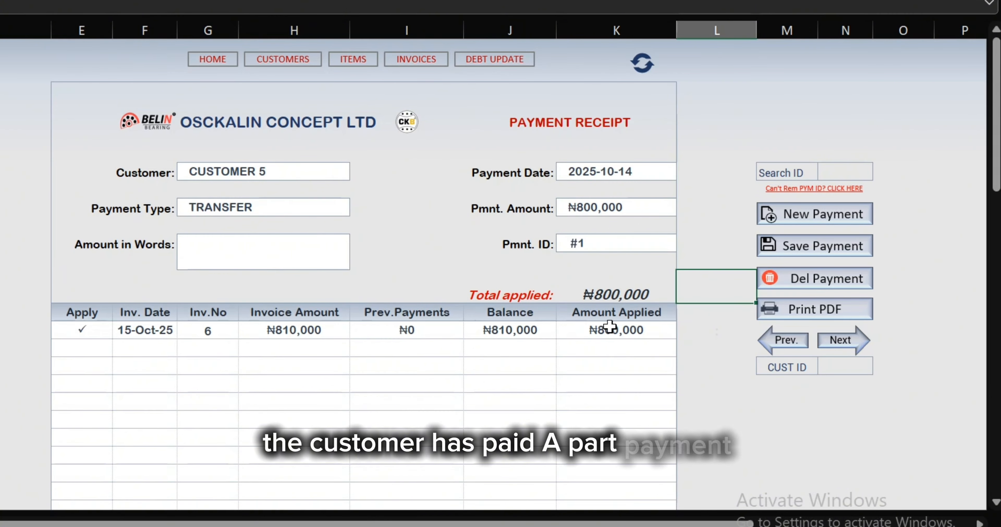
# Refresh the payment receipt form and select CUSTOMER 5 to check the remaining balance on the invoice
pyautogui.click(642, 63)
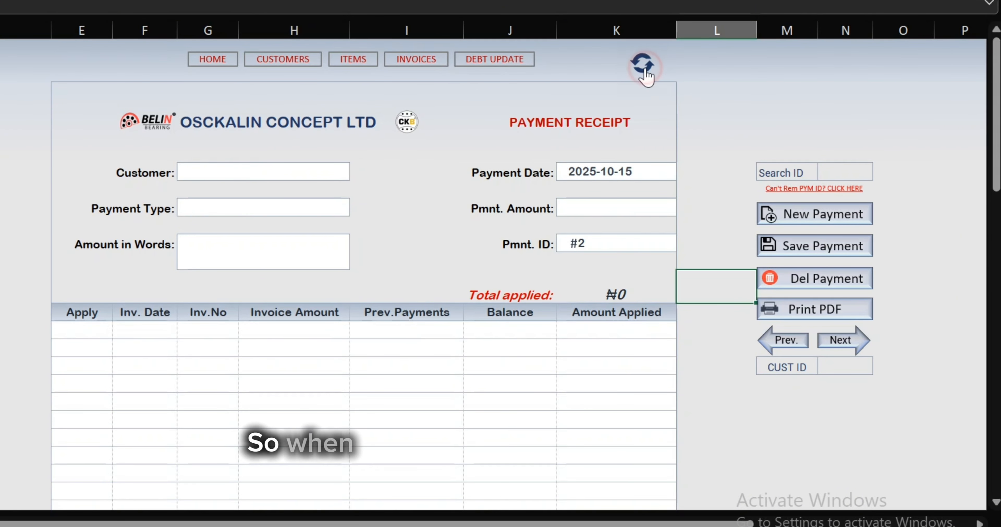
pyautogui.click(304, 172)
pyautogui.click(357, 171)
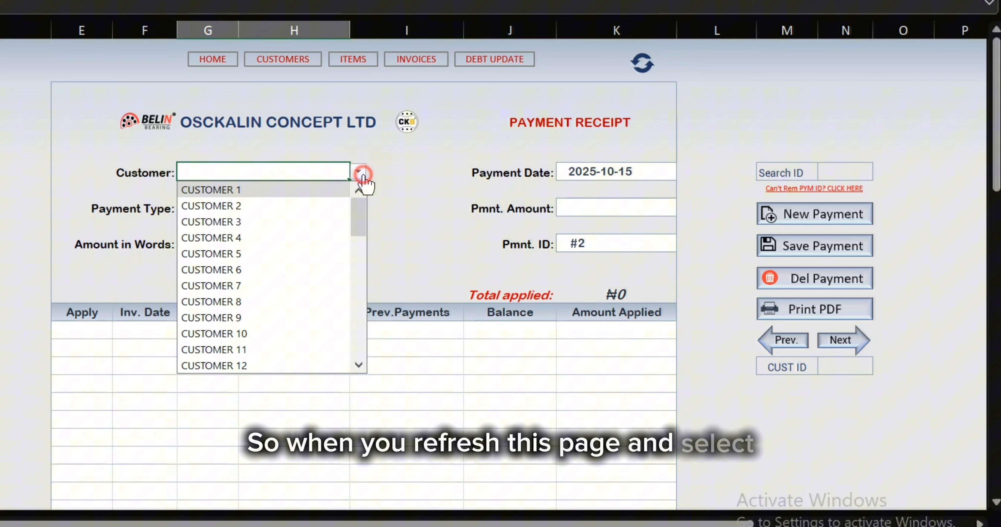
pyautogui.click(253, 256)
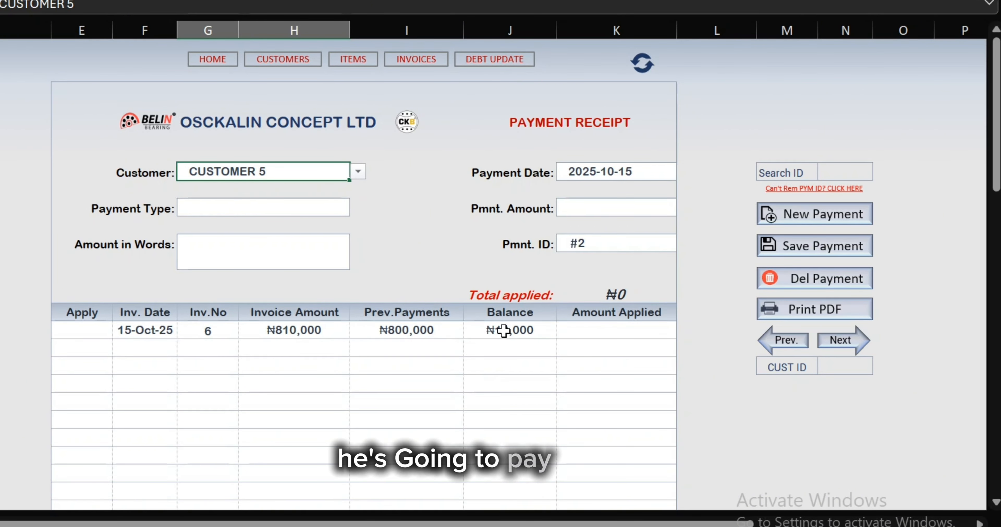
# Look up the payment ID in the list of saved payments, and return to a refreshed payment receipt form
pyautogui.click(823, 191)
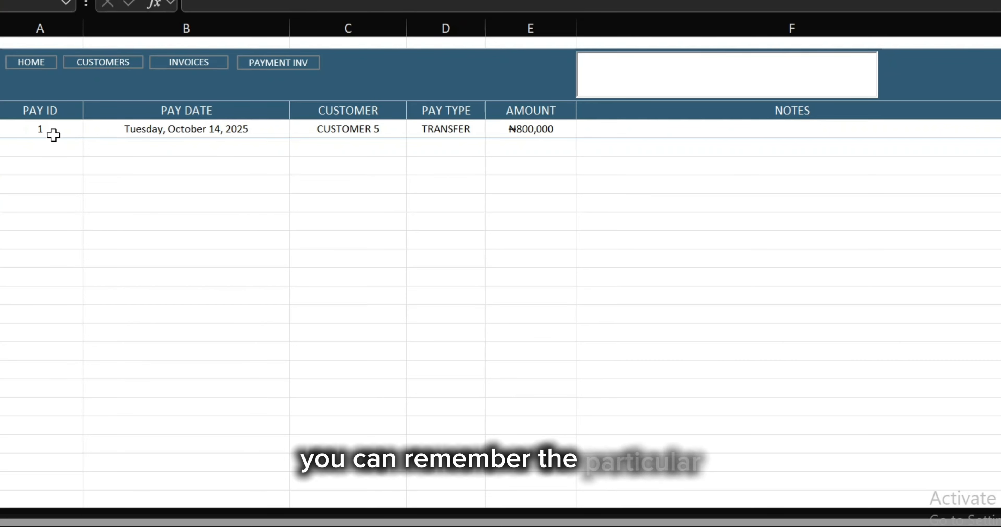
pyautogui.click(265, 64)
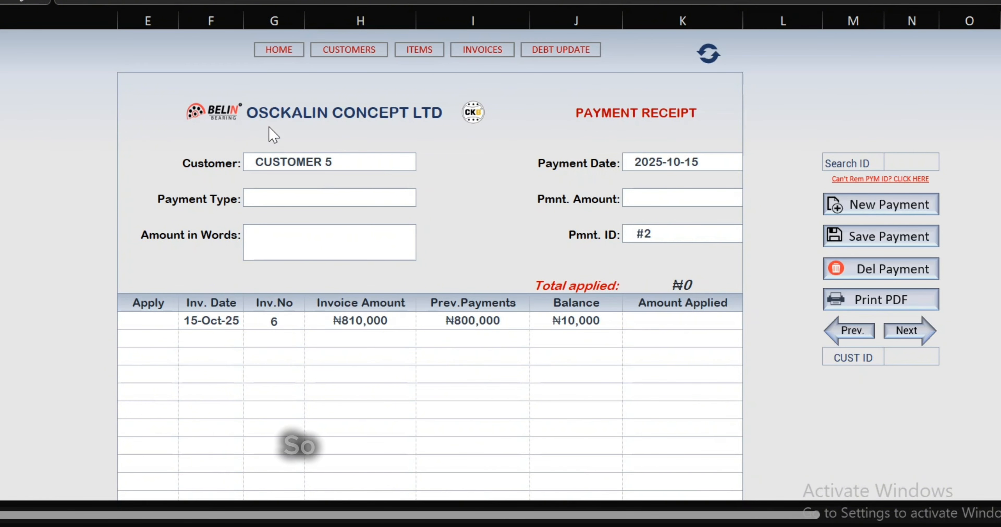
pyautogui.click(710, 48)
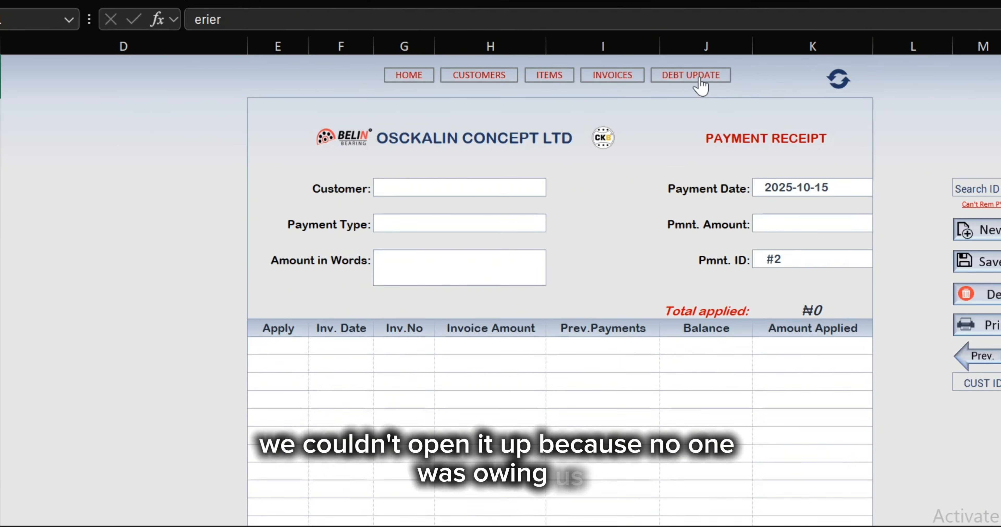
# Check the customer debts on the debt update sheet against the total debt on the home dashboard
pyautogui.click(569, 58)
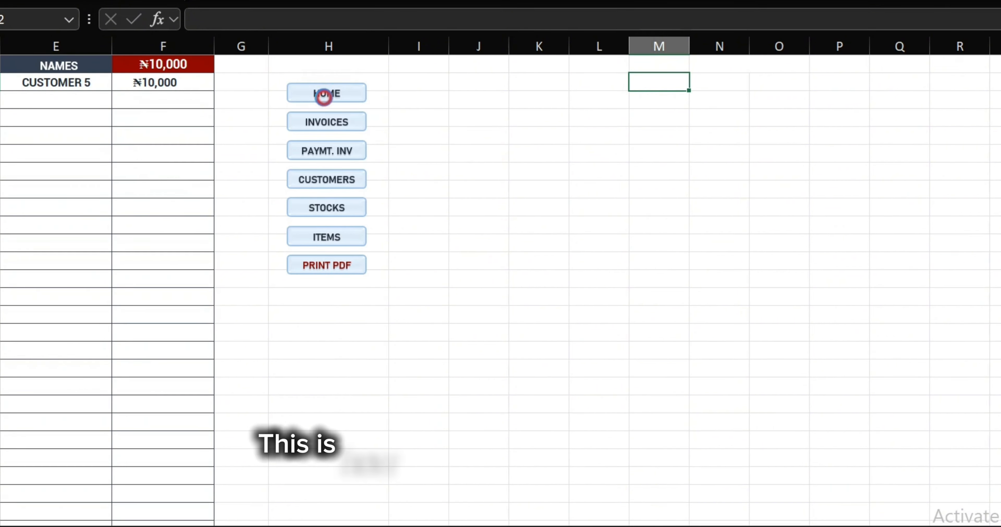
pyautogui.click(325, 93)
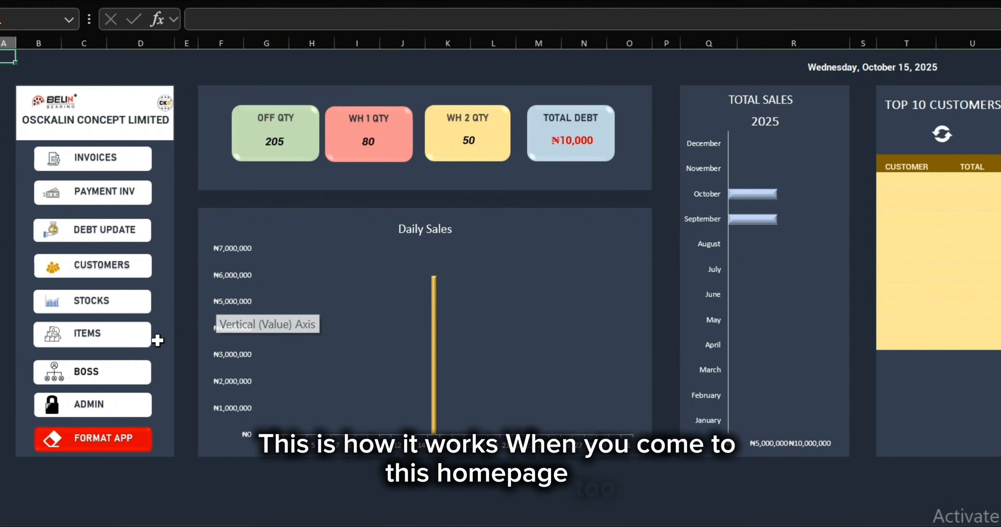
pyautogui.click(92, 231)
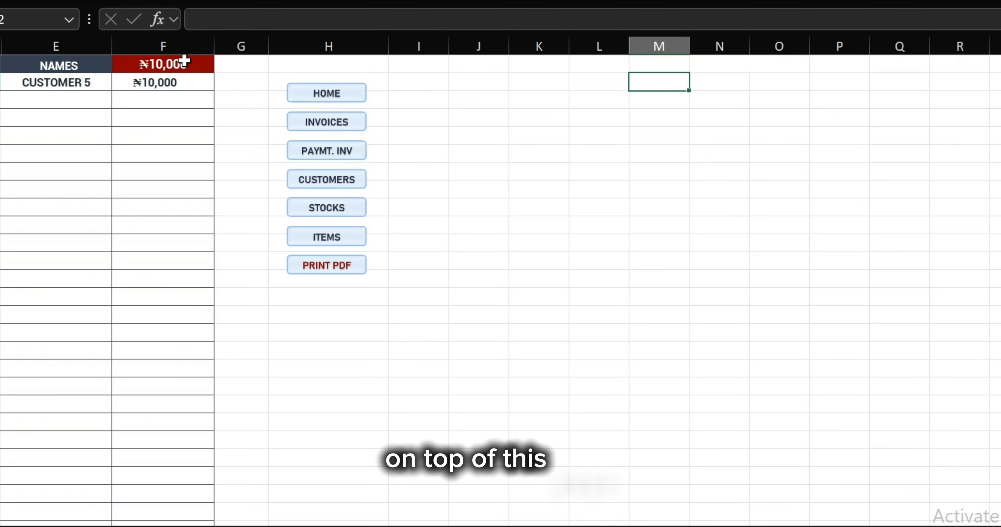
# Return to the home dashboard and refresh the Top 10 Customers list
pyautogui.click(342, 97)
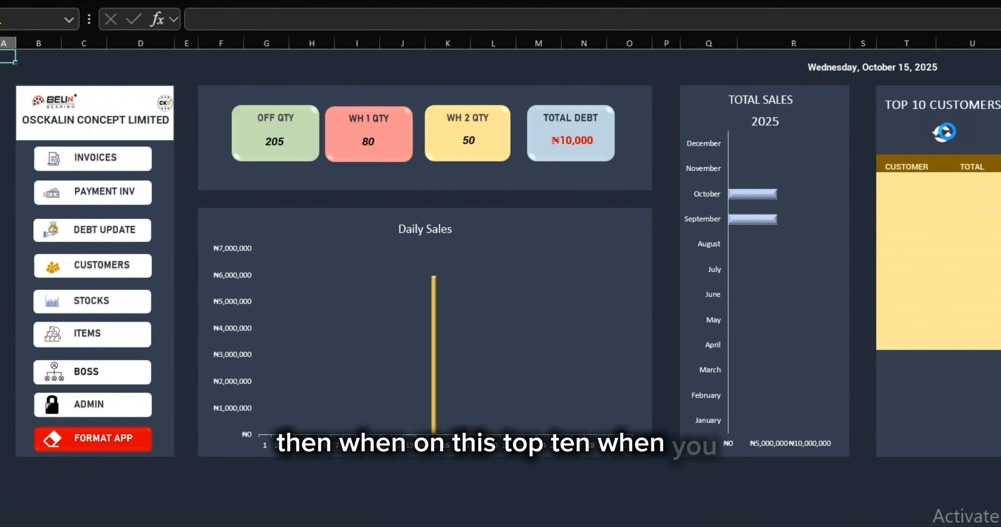
pyautogui.click(943, 136)
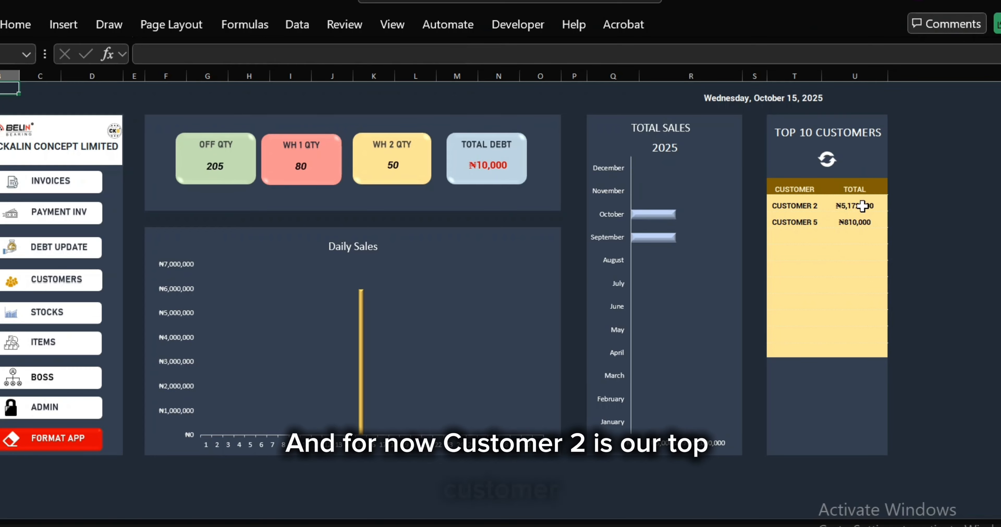
# Look up PRODUCT 4 in the item search on the items sheet
pyautogui.click(72, 339)
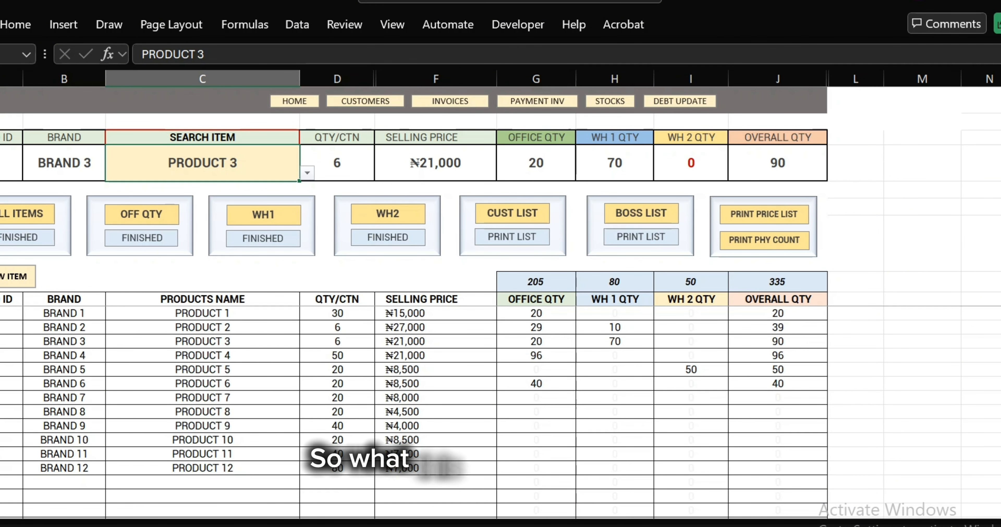
pyautogui.click(307, 173)
pyautogui.click(216, 250)
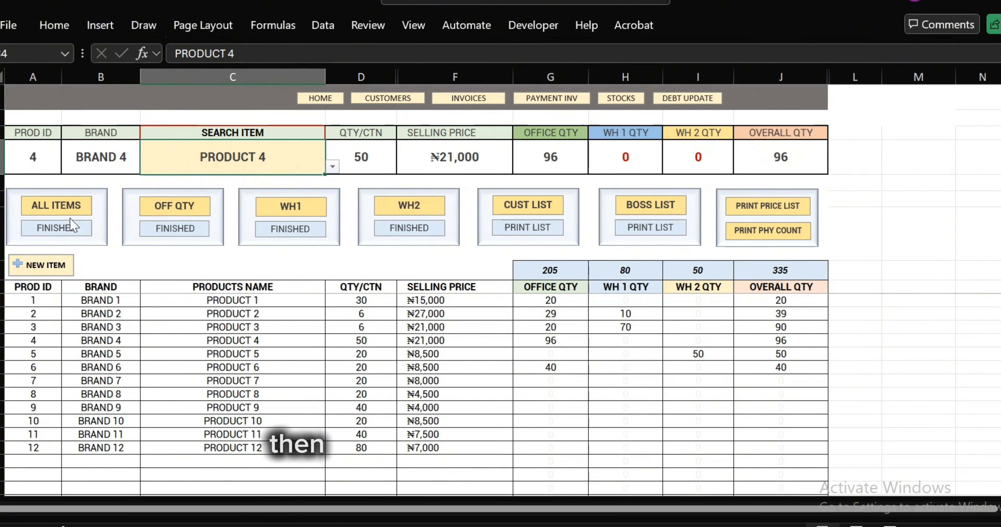
# Filter the items sheet to finished products across all locations, and restore the list of all items
pyautogui.click(73, 234)
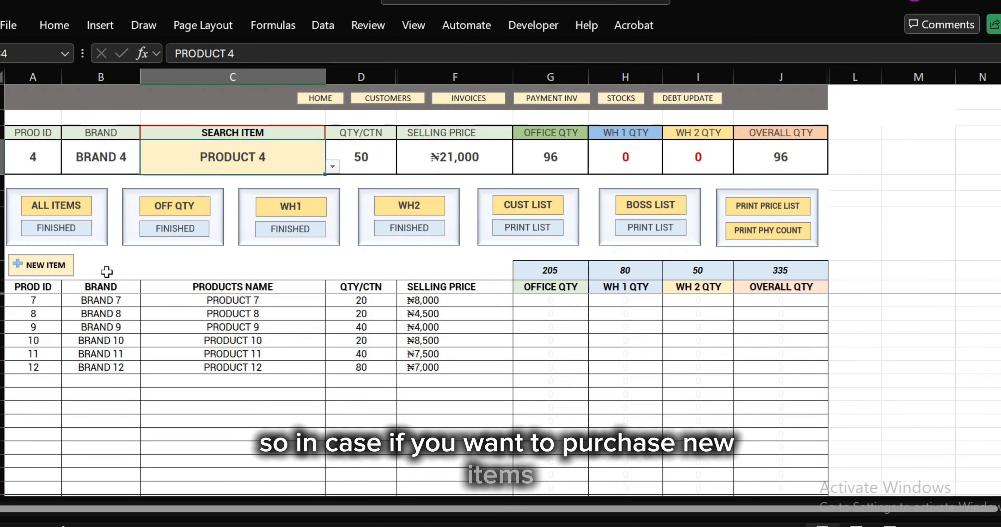
pyautogui.click(75, 222)
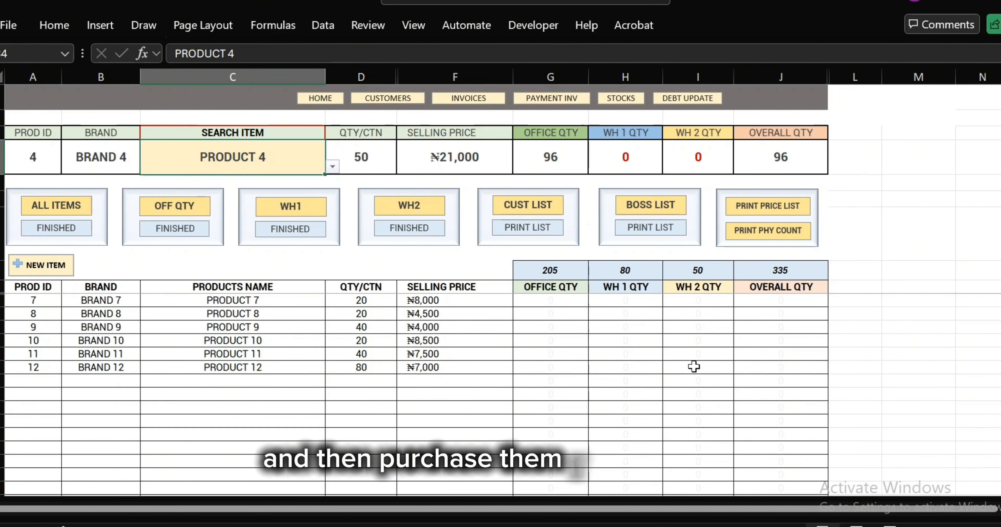
pyautogui.click(80, 206)
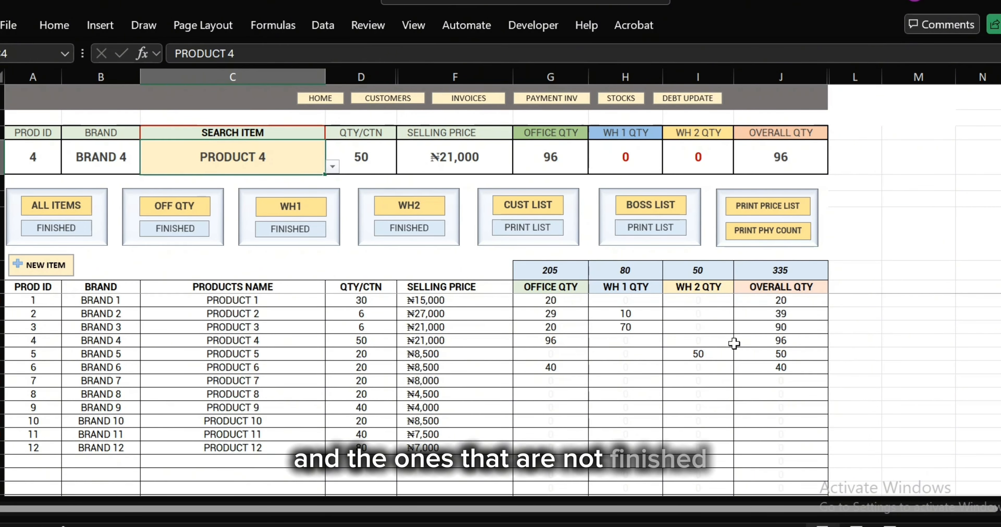
# View the office stock and its finished products, and switch to the WH1 stock
pyautogui.click(190, 203)
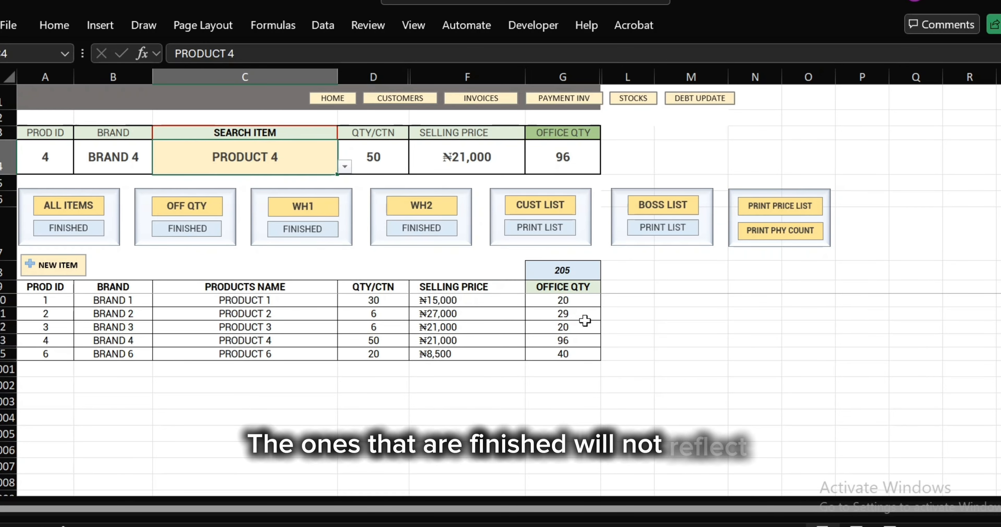
pyautogui.click(197, 231)
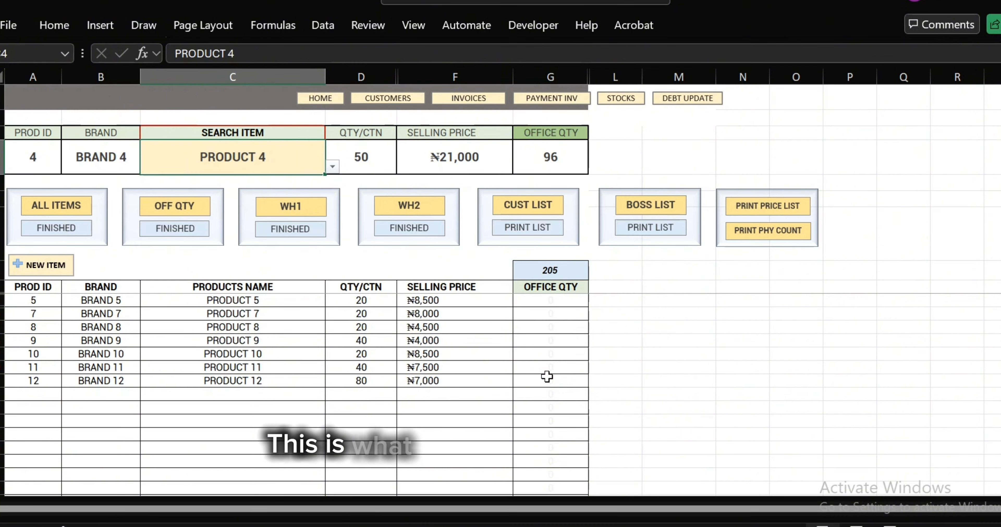
pyautogui.click(279, 207)
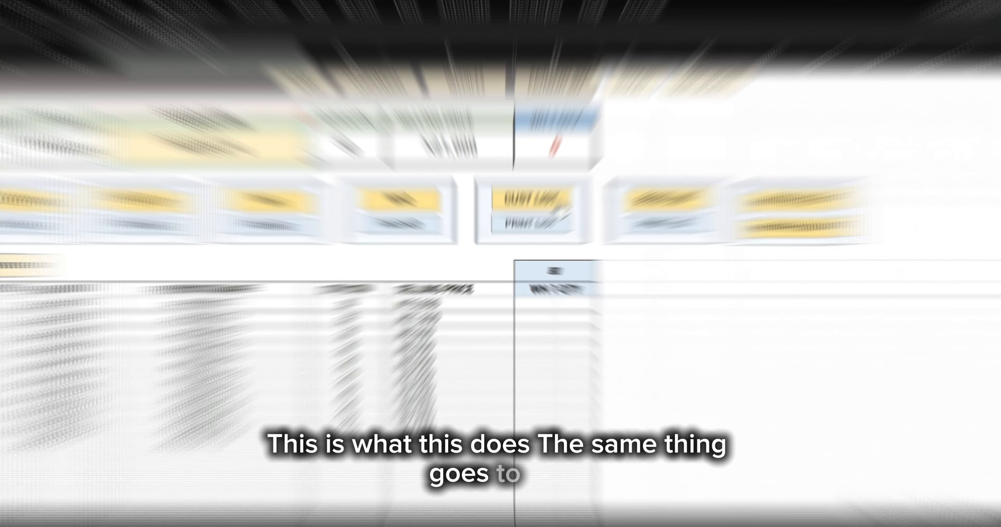
# Display the customer list of available products and generate its printable version in a new workbook
pyautogui.click(528, 204)
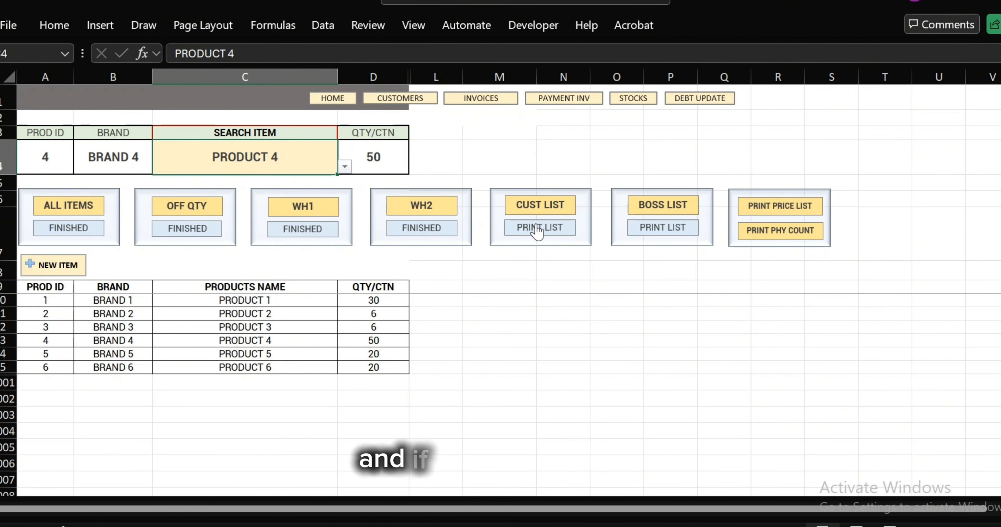
pyautogui.click(537, 232)
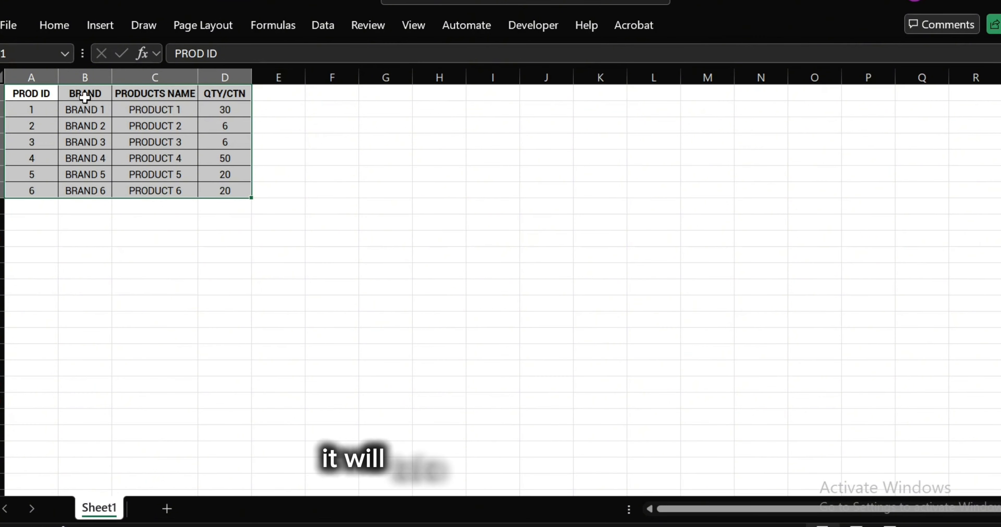
pyautogui.click(271, 126)
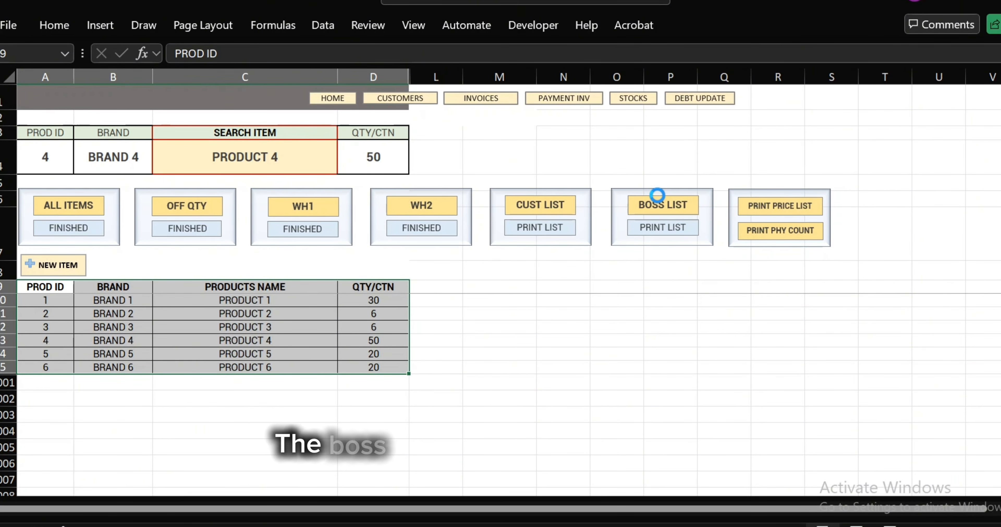
# Display the boss list with the office and warehouse quantities, and generate the printable price list
pyautogui.click(656, 195)
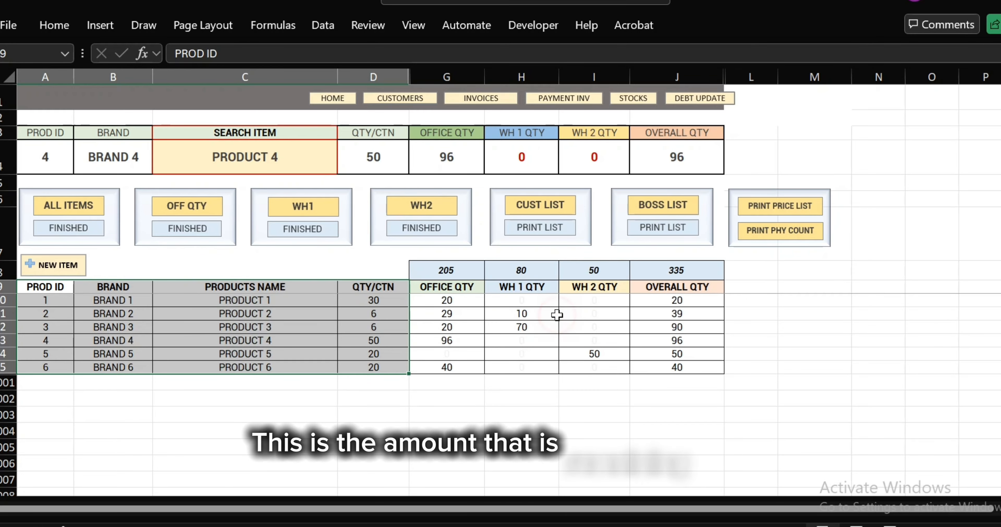
pyautogui.click(365, 315)
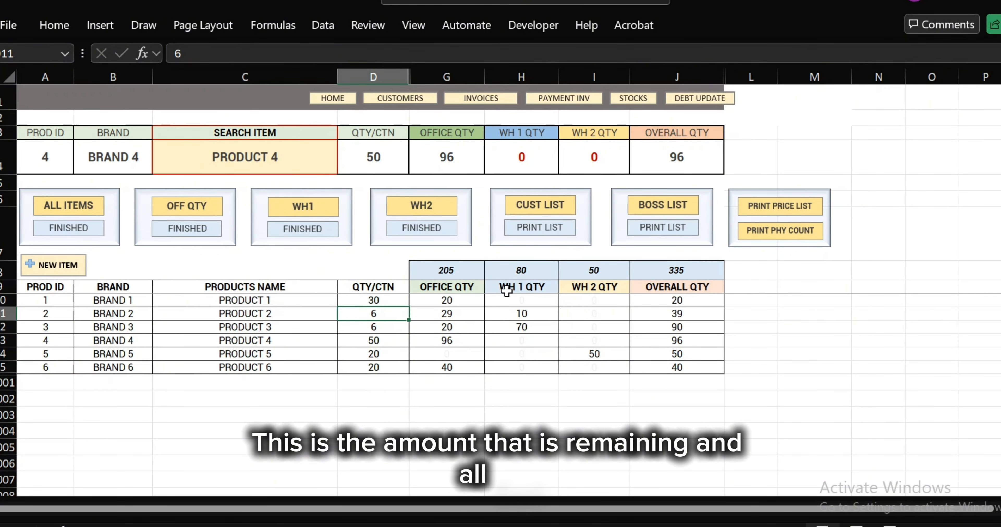
pyautogui.press('Left')
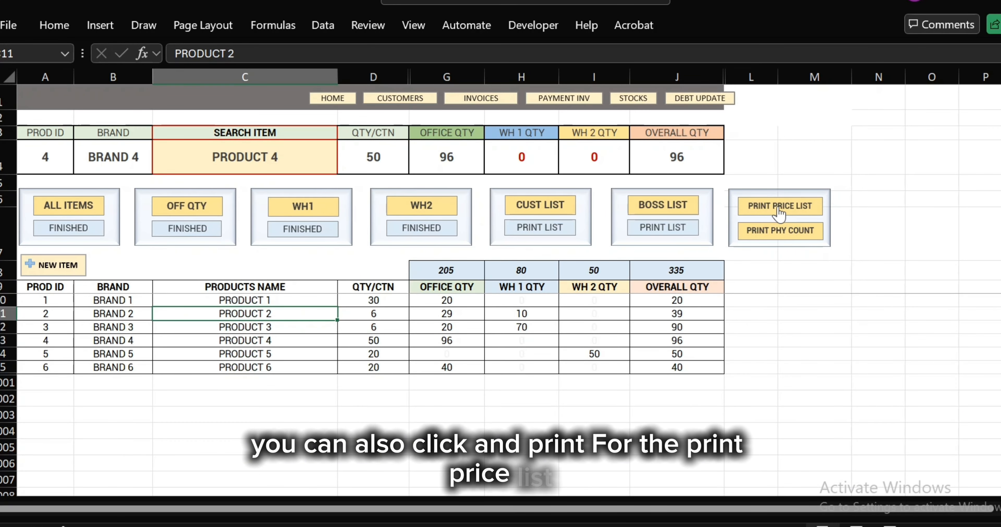
pyautogui.click(777, 206)
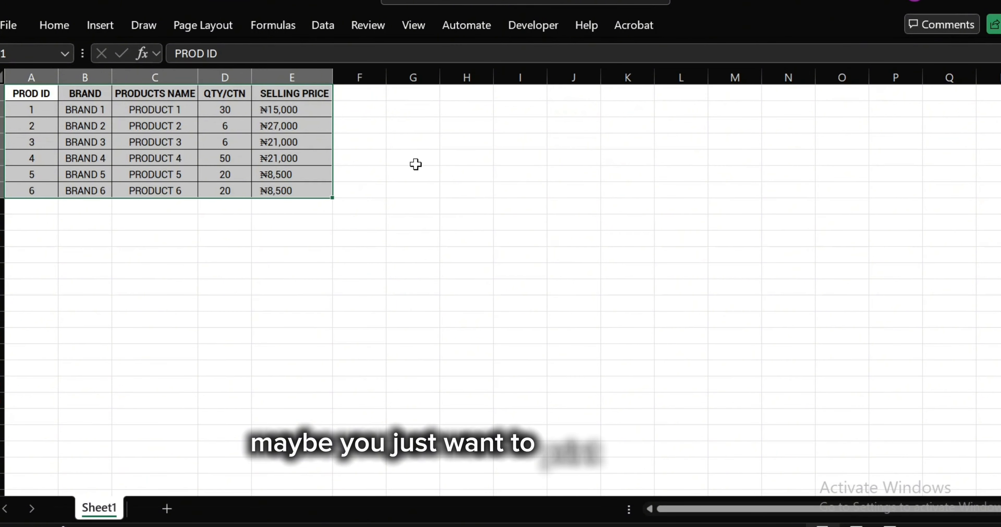
pyautogui.click(332, 74)
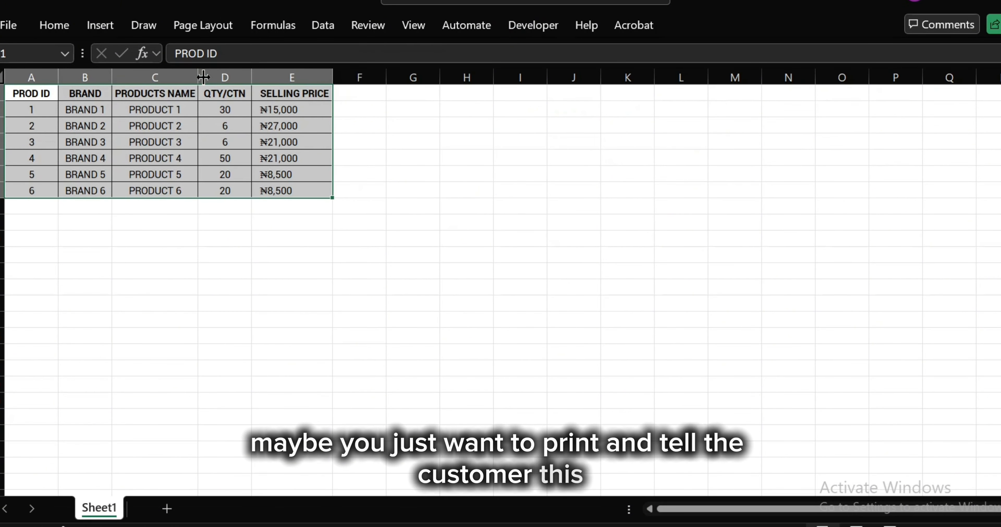
pyautogui.moveTo(197, 74); pyautogui.dragTo(195, 74)
pyautogui.click(400, 138)
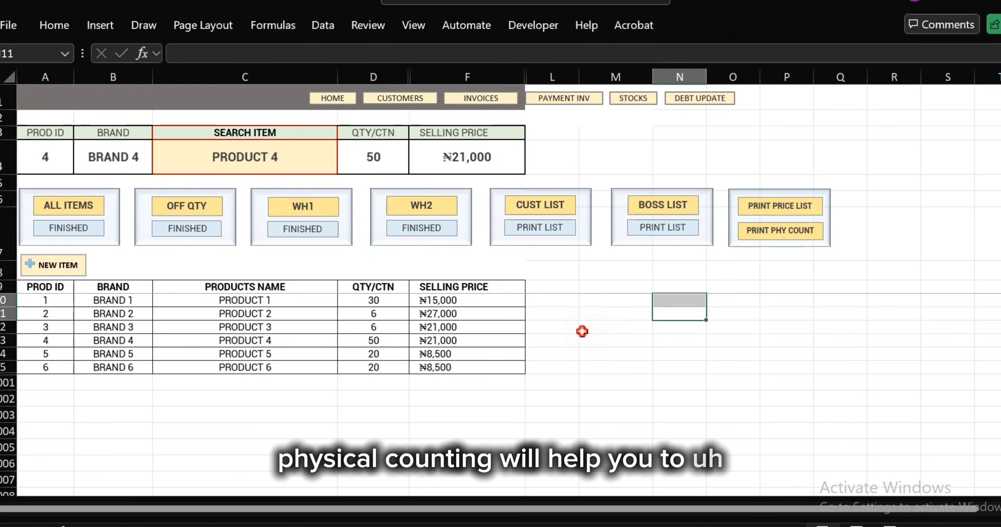
pyautogui.click(474, 340)
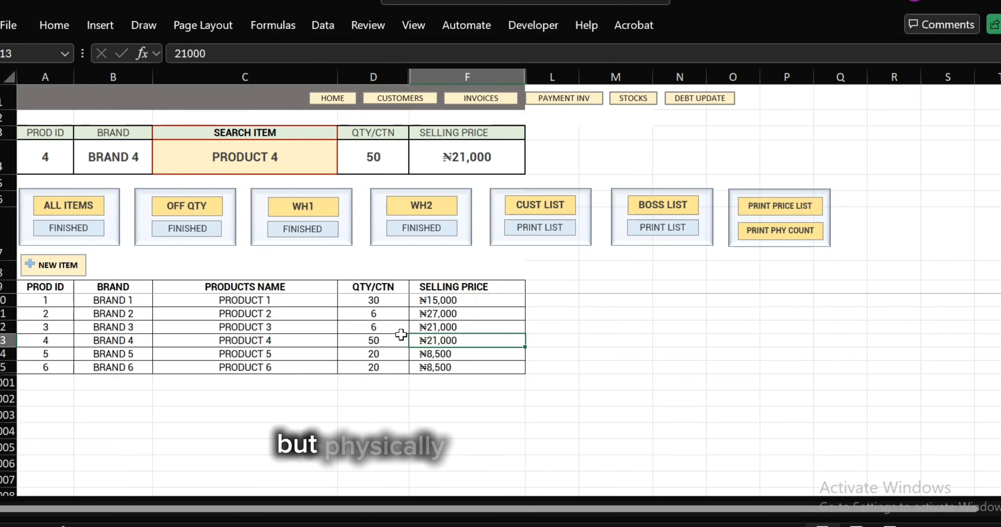
# Show all items with their office and warehouse quantities, and generate the printable physical count sheet
pyautogui.click(120, 366)
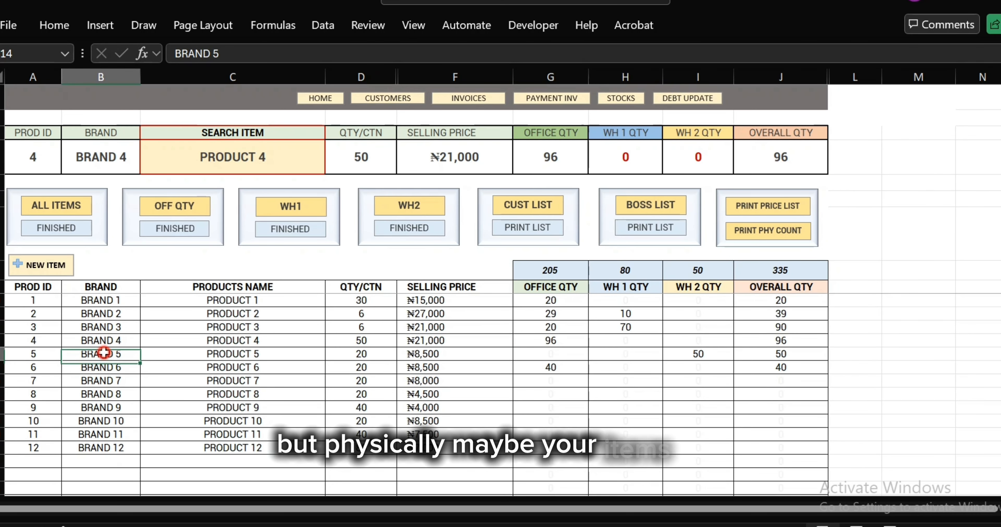
pyautogui.click(105, 336)
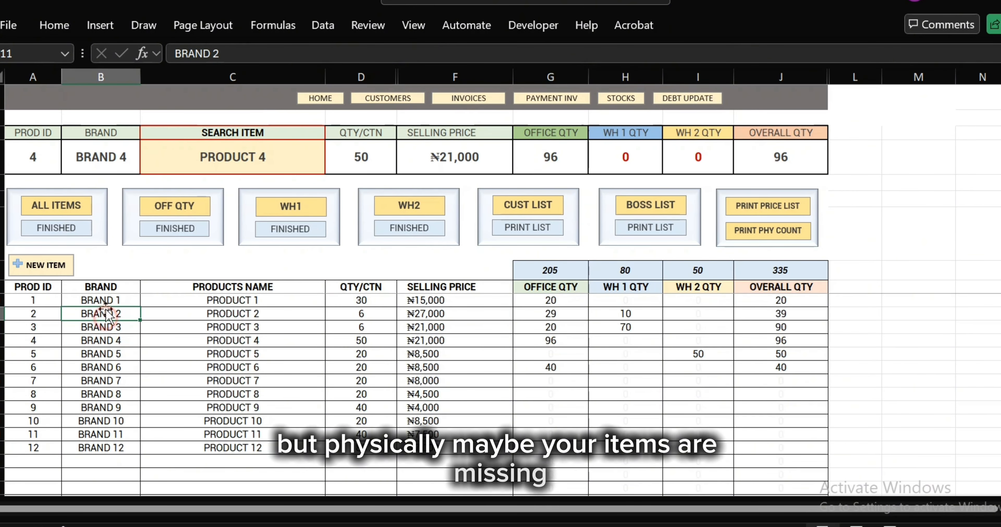
pyautogui.click(107, 298)
pyautogui.click(103, 382)
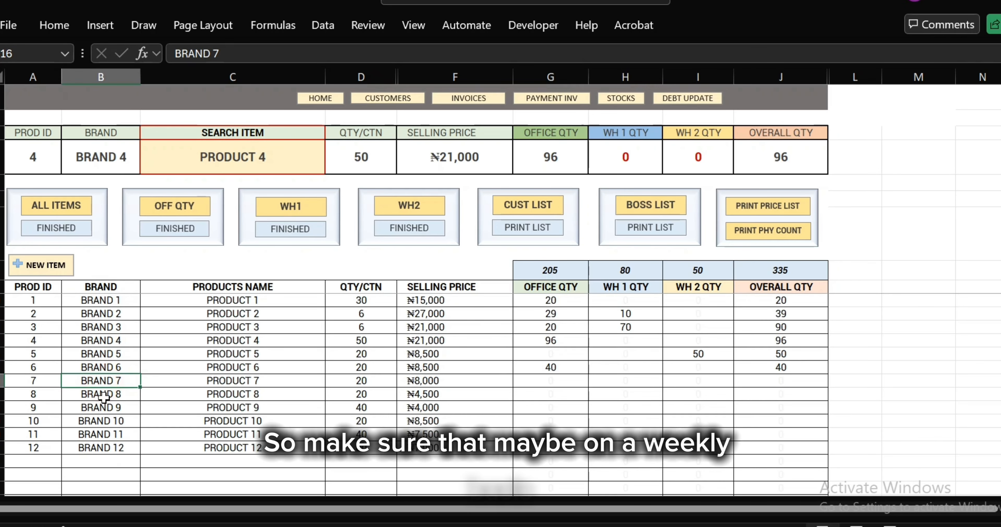
pyautogui.click(105, 396)
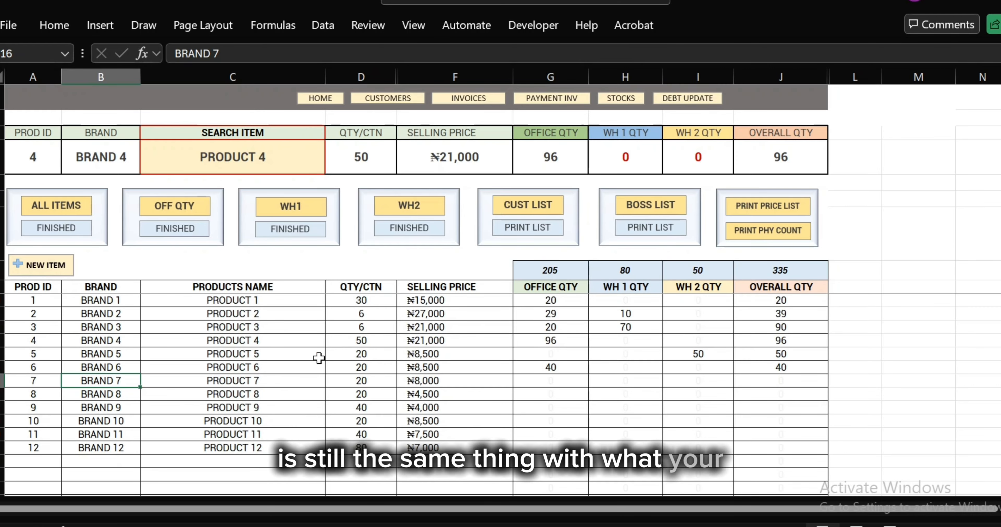
pyautogui.click(751, 231)
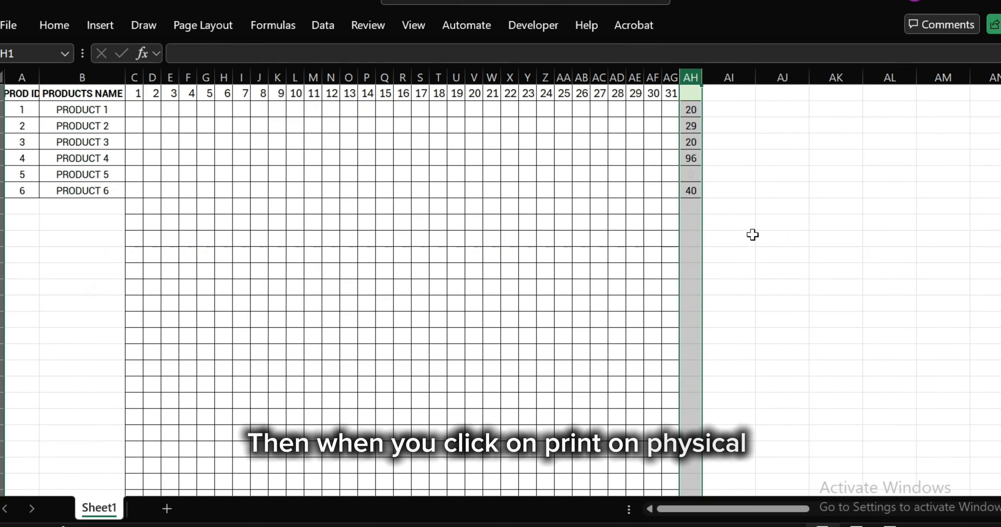
# Apply outline and inside borders to the empty rows below PRODUCT 6 on the physical count sheet
pyautogui.moveTo(21, 205)
pyautogui.mouseDown()
pyautogui.moveTo(304, 357)
pyautogui.moveTo(536, 462)
pyautogui.moveTo(635, 485)
pyautogui.moveTo(645, 501)
pyautogui.moveTo(659, 488)
pyautogui.moveTo(630, 456)
pyautogui.mouseUp()
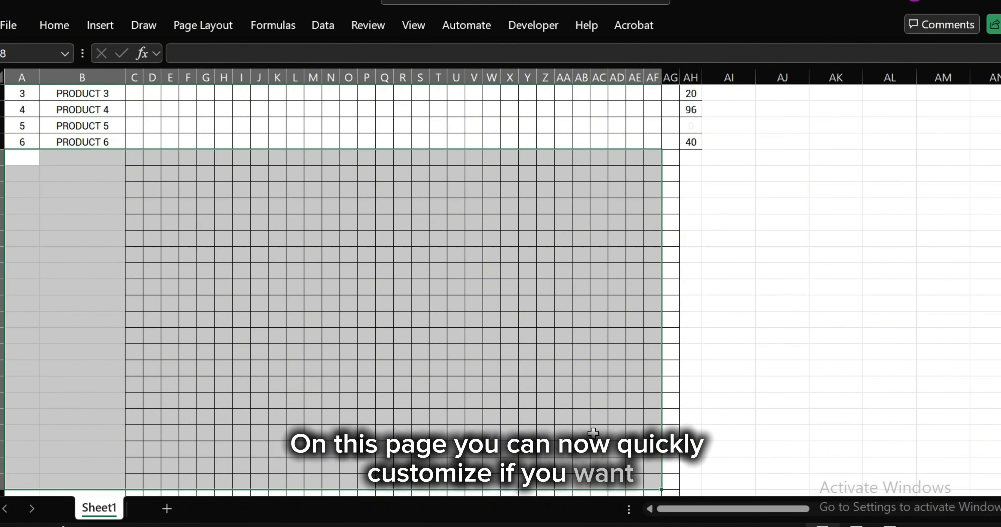
pyautogui.hotkey('ctrl', '1')
pyautogui.click(265, 131)
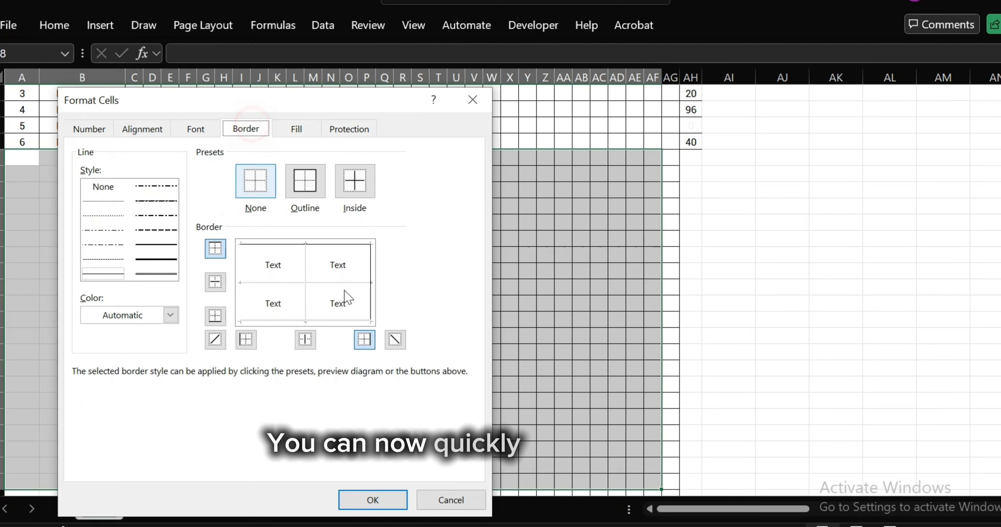
pyautogui.click(304, 186)
pyautogui.click(361, 181)
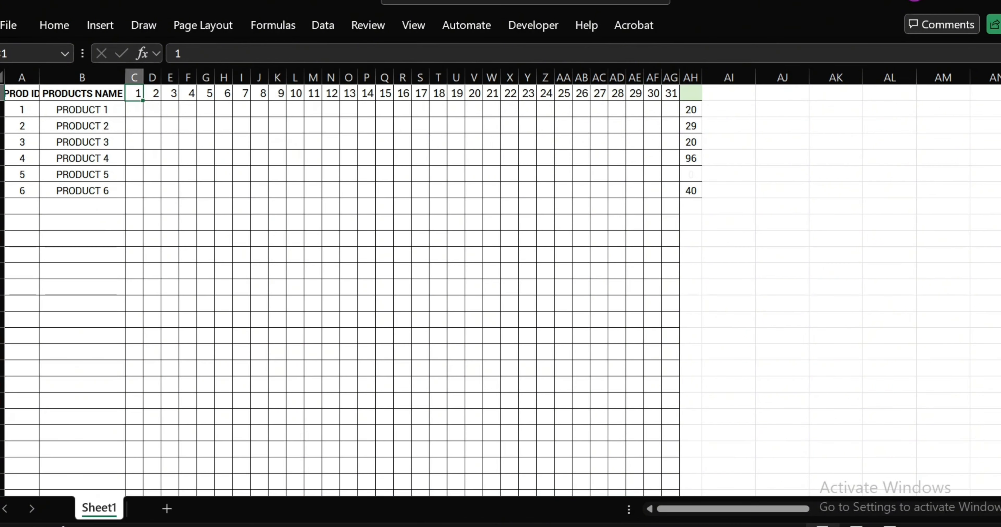
# Examine the numbered counter columns 1 to 31 on the physical count sheet
pyautogui.click(133, 77)
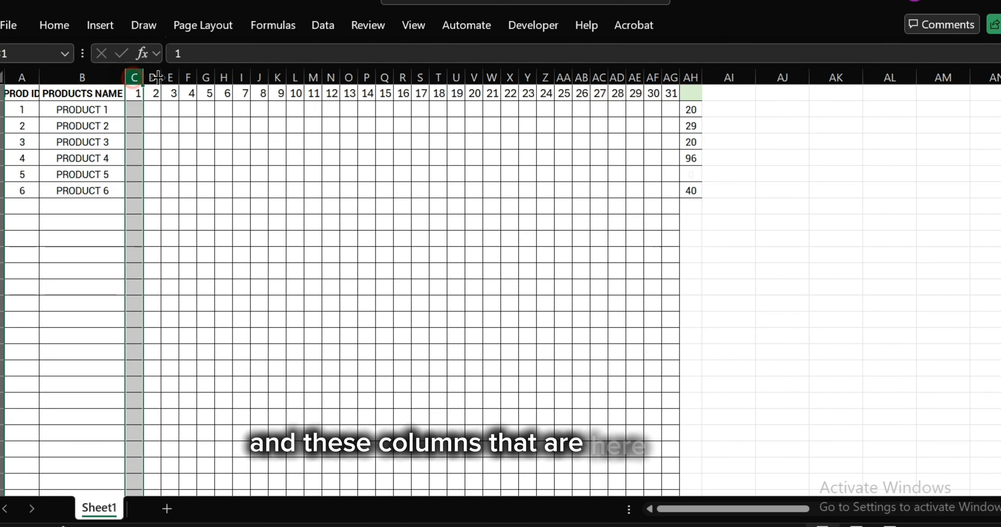
pyautogui.click(154, 77)
pyautogui.click(171, 77)
pyautogui.moveTo(197, 77); pyautogui.dragTo(199, 77)
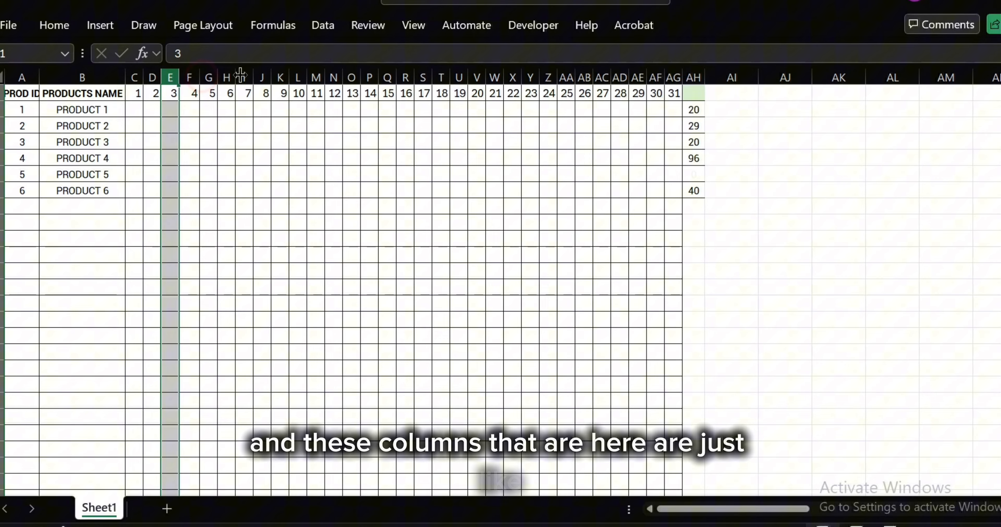
pyautogui.click(262, 77)
pyautogui.moveTo(309, 73); pyautogui.dragTo(310, 74)
pyautogui.click(333, 78)
pyautogui.click(351, 77)
pyautogui.click(369, 77)
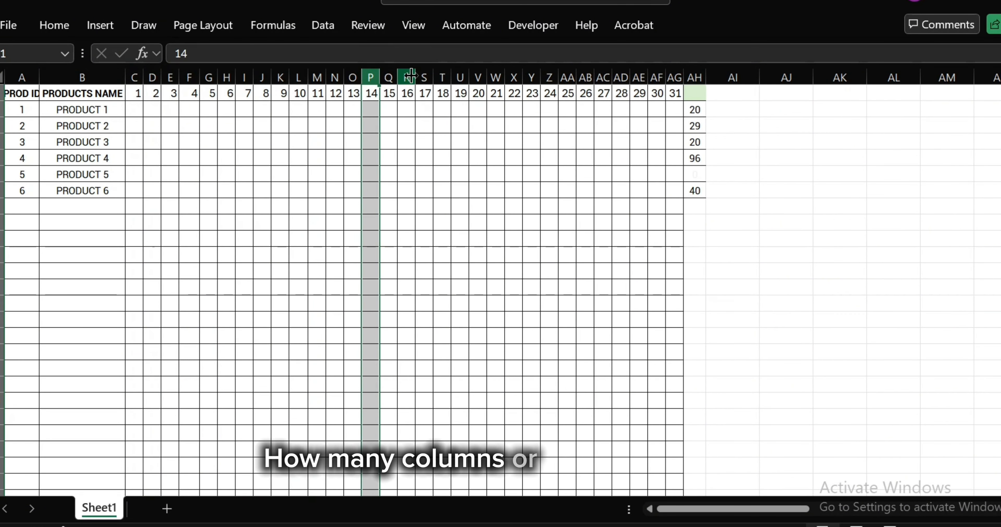
pyautogui.moveTo(449, 80); pyautogui.dragTo(450, 80)
pyautogui.moveTo(468, 77); pyautogui.dragTo(471, 76)
pyautogui.click(515, 76)
pyautogui.click(578, 73)
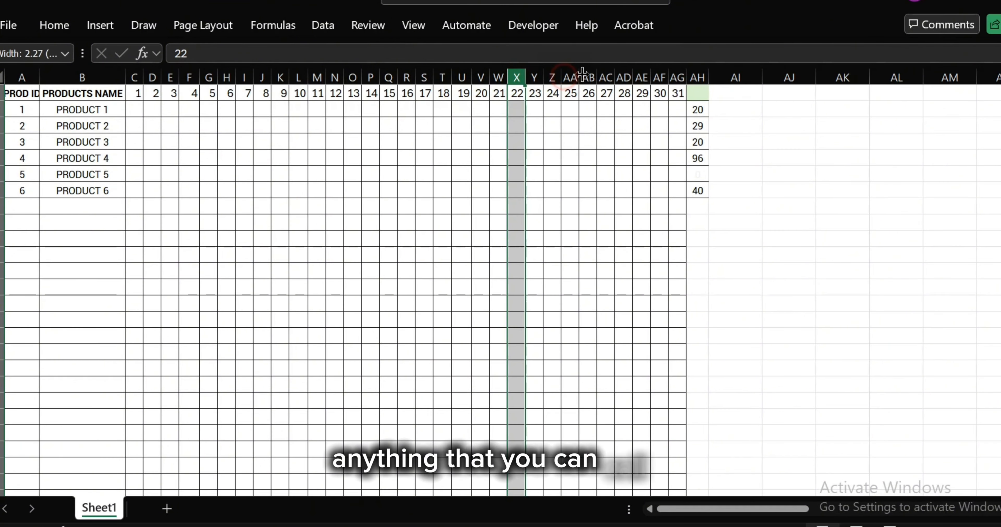
pyautogui.click(586, 74)
pyautogui.click(605, 74)
pyautogui.click(623, 74)
pyautogui.click(641, 76)
pyautogui.click(659, 76)
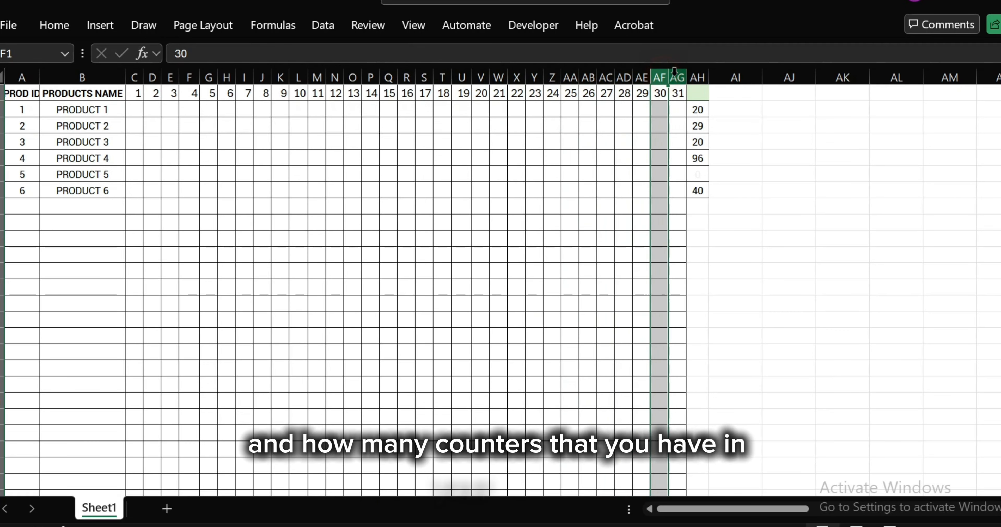
pyautogui.click(676, 76)
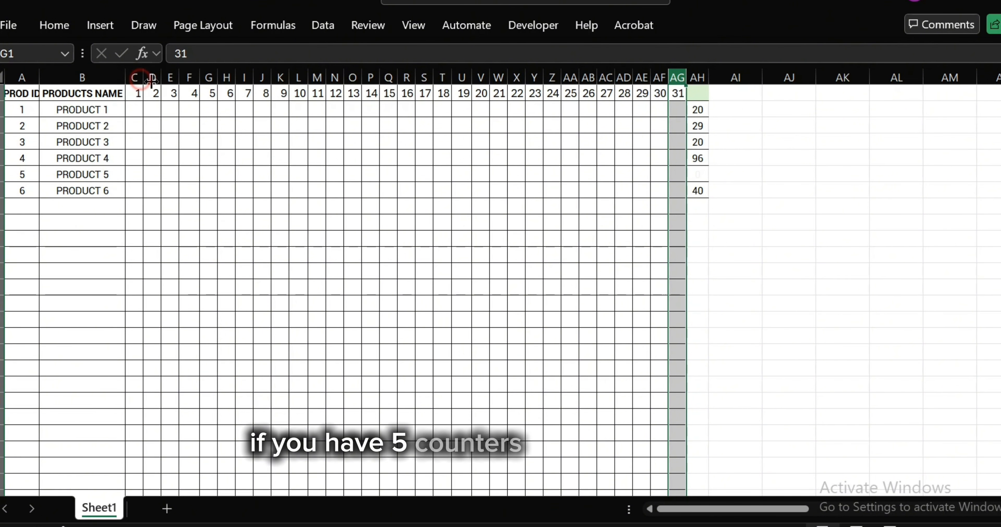
pyautogui.click(686, 77)
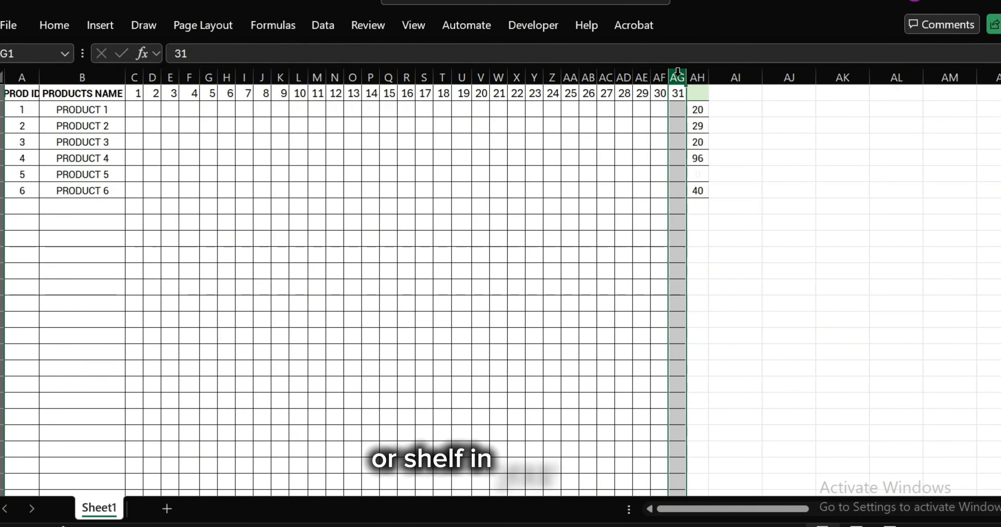
# Insert a blank column between counter columns 30 and 31 of the count sheet
pyautogui.rightClick(678, 78)
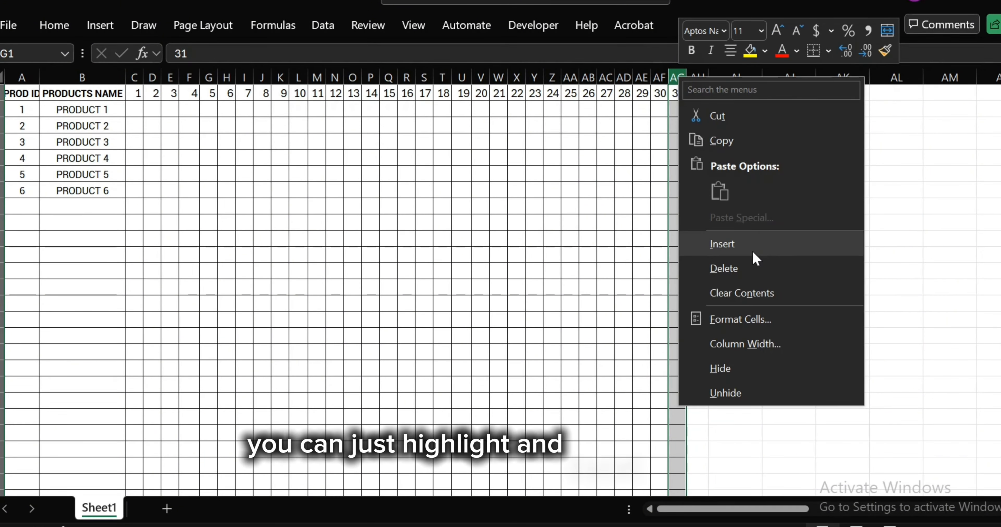
pyautogui.click(744, 245)
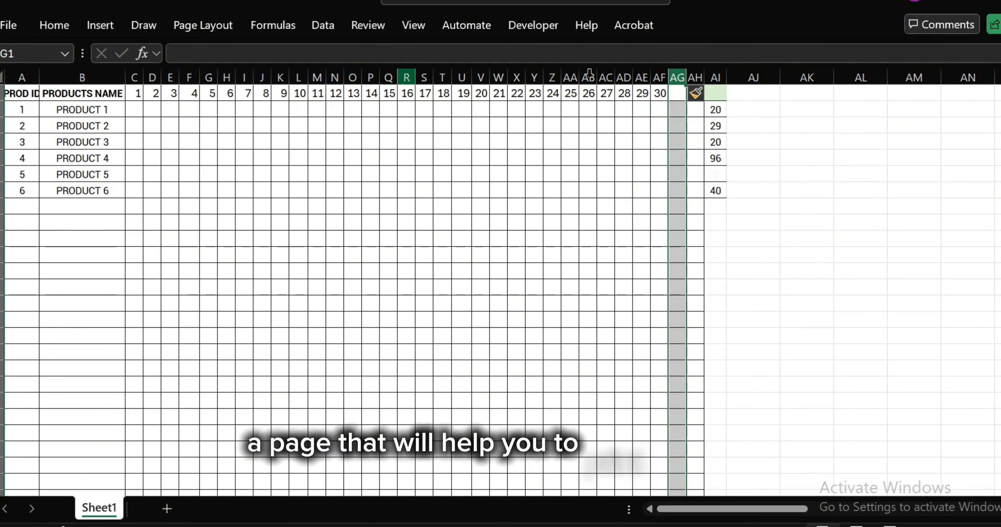
pyautogui.click(790, 175)
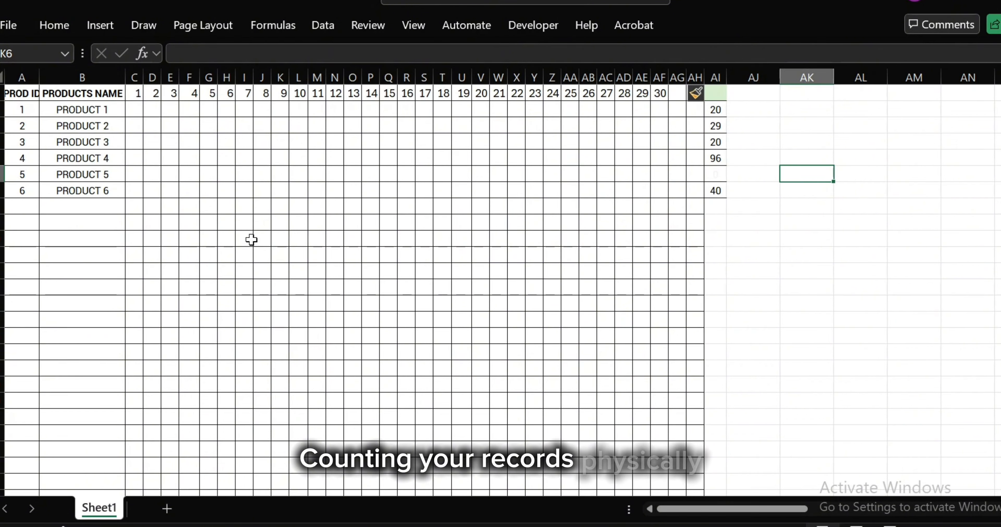
# Check the recorded stock quantities of PRODUCT 1 and PRODUCT 2 in the unnumbered last column
pyautogui.click(716, 78)
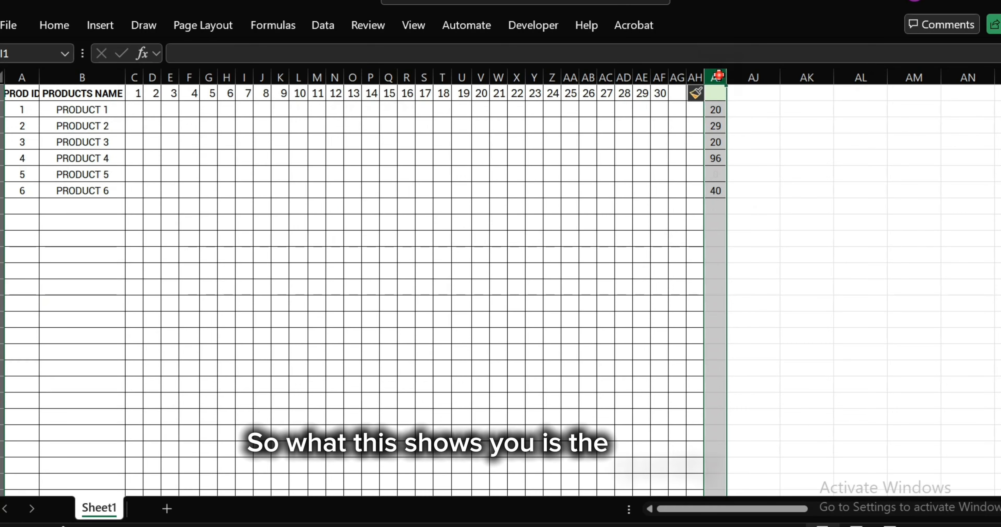
pyautogui.click(75, 109)
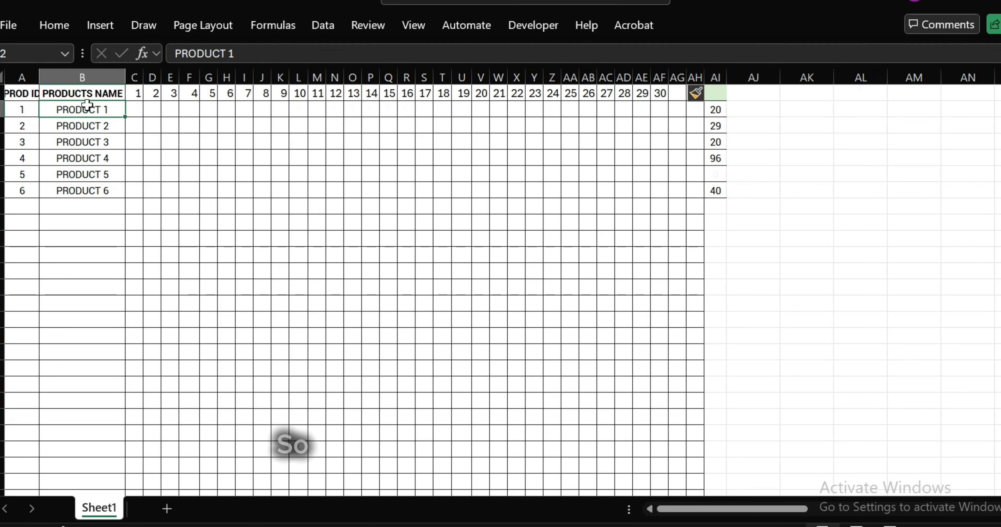
pyautogui.click(716, 108)
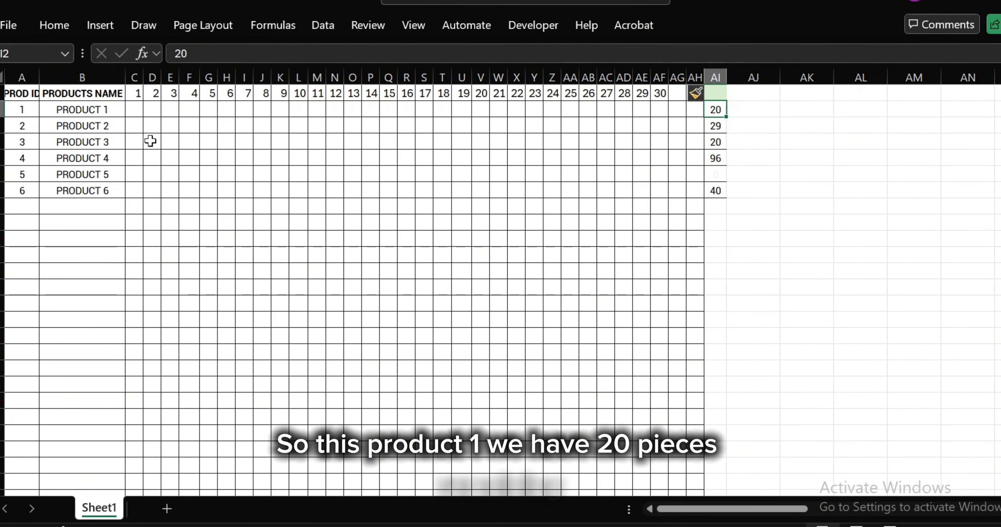
pyautogui.click(112, 128)
pyautogui.click(721, 127)
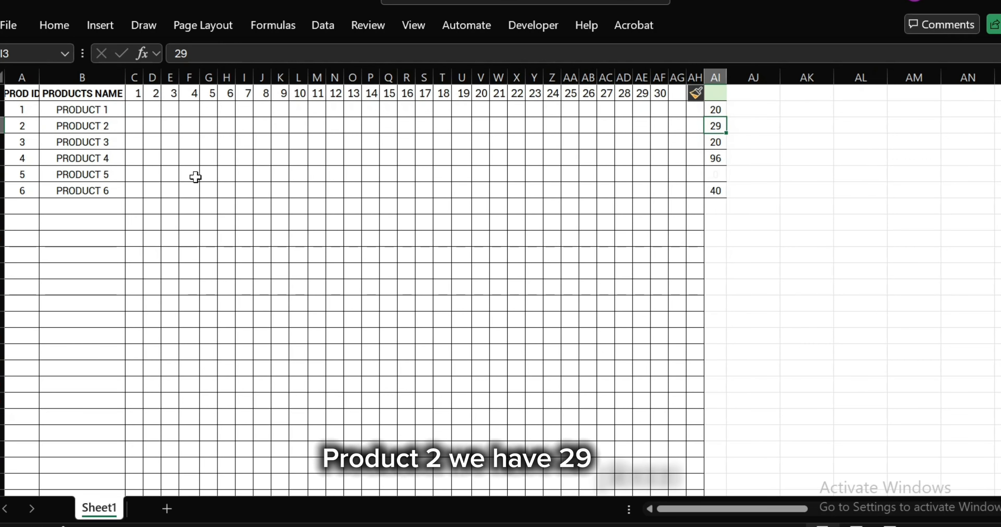
# Enter the physical counts for PRODUCT 1: 2 under counter 1, 5 under counter 2 and 1 under counter 5
pyautogui.click(125, 110)
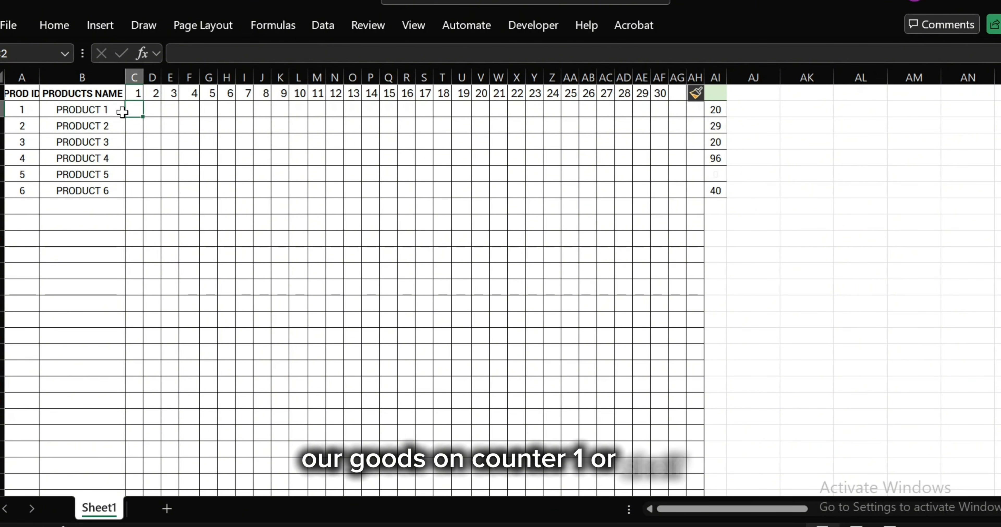
pyautogui.write('2')
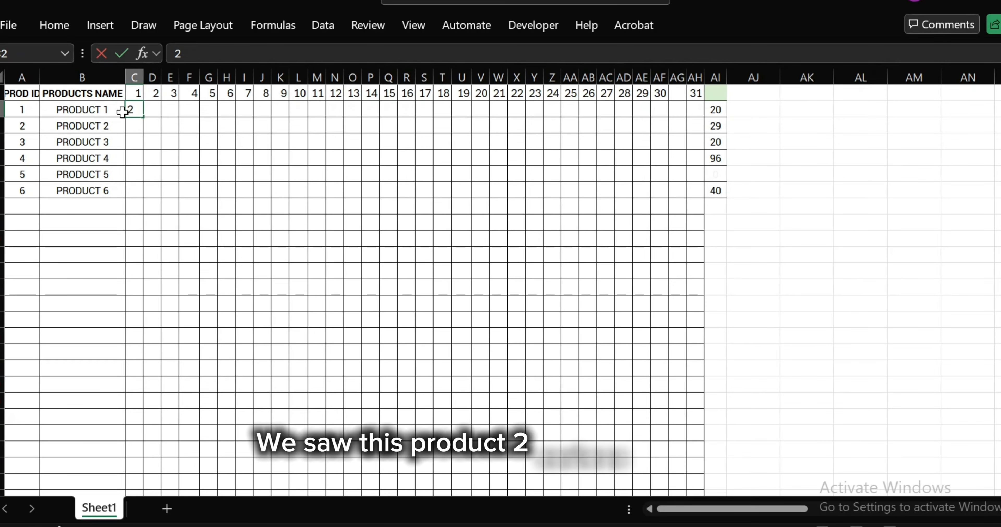
pyautogui.press('Tab')
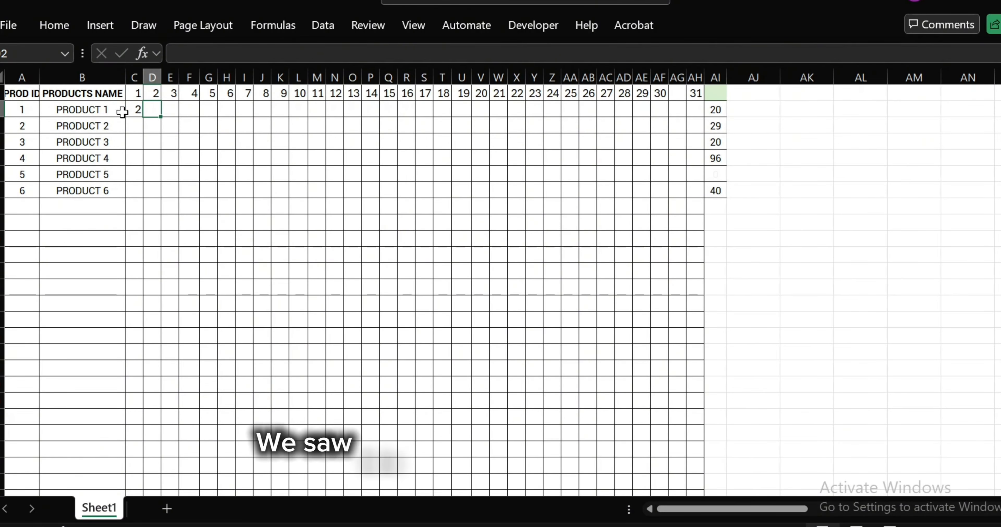
pyautogui.write('5')
pyautogui.press('Tab')
pyautogui.press('Tab')
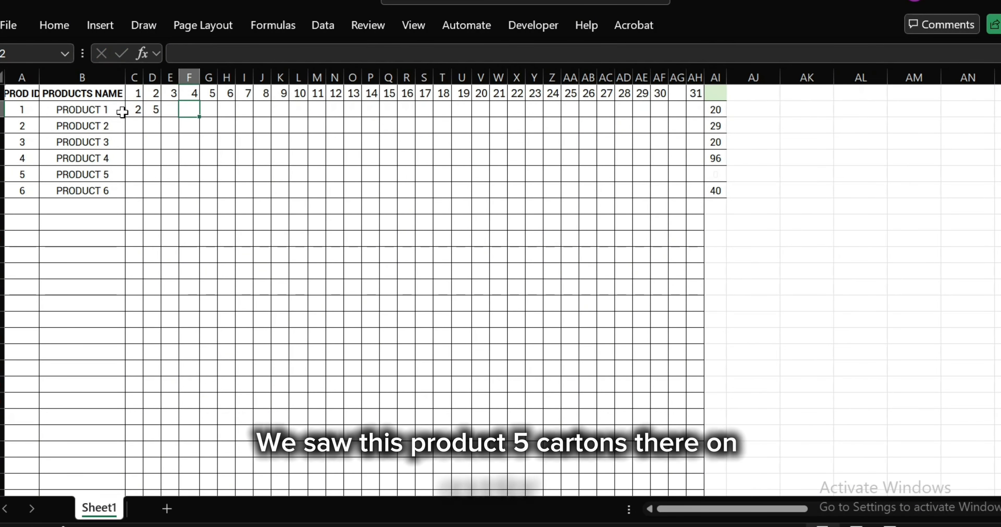
pyautogui.press('Tab')
pyautogui.write('1')
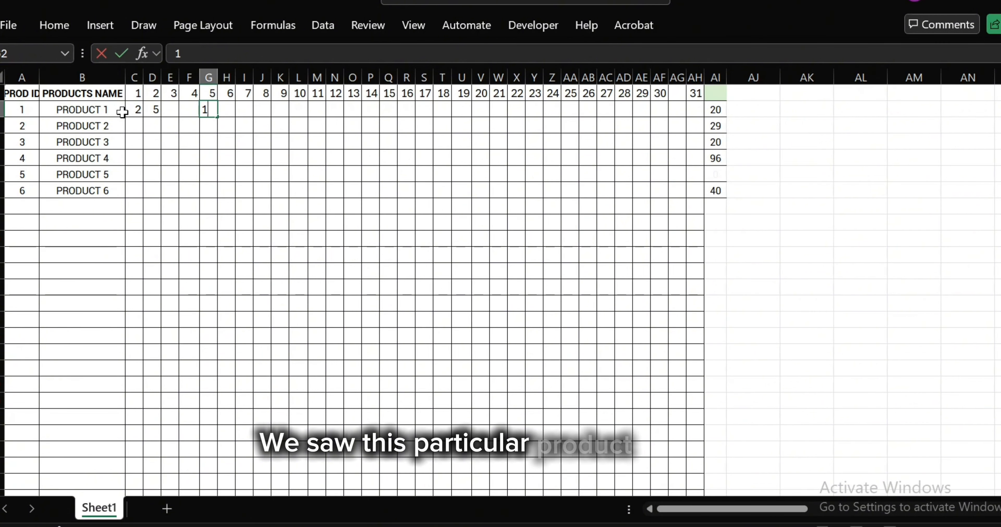
pyautogui.press('Tab')
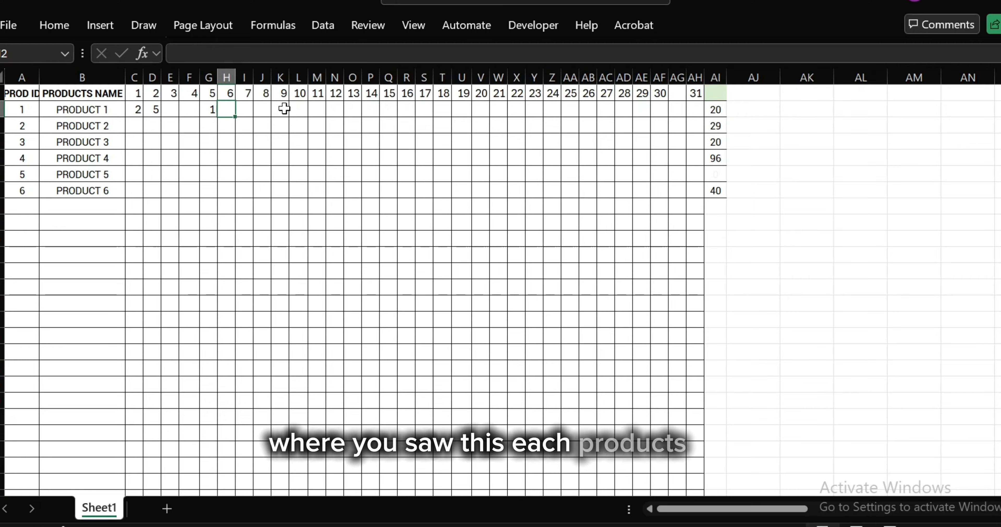
# Compare PRODUCT 1's counts across the counter columns with its recorded stock quantity
pyautogui.moveTo(133, 111); pyautogui.dragTo(663, 109)
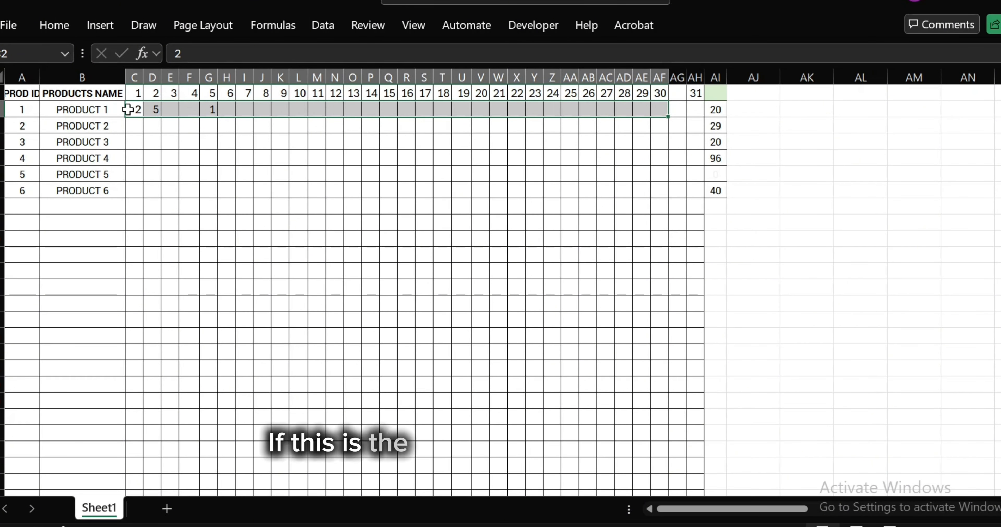
pyautogui.moveTo(127, 110); pyautogui.dragTo(663, 106)
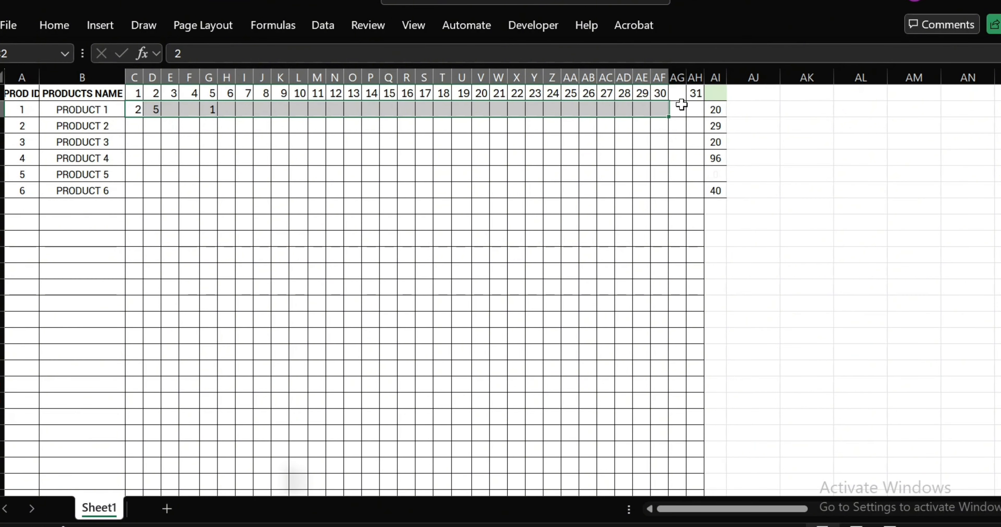
pyautogui.click(719, 108)
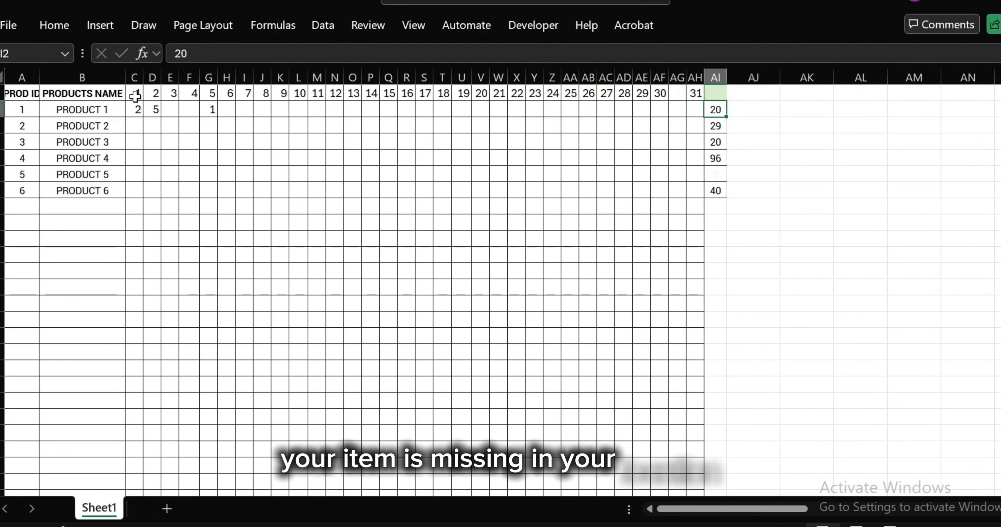
pyautogui.moveTo(137, 108); pyautogui.dragTo(627, 108)
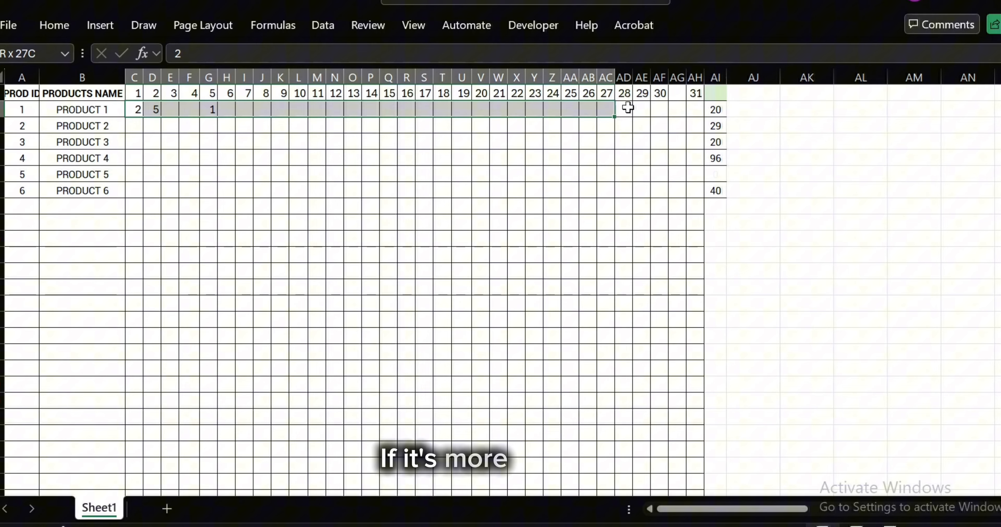
# Recheck PRODUCT 1's recorded stock against the physical counts entered across its row
pyautogui.click(715, 109)
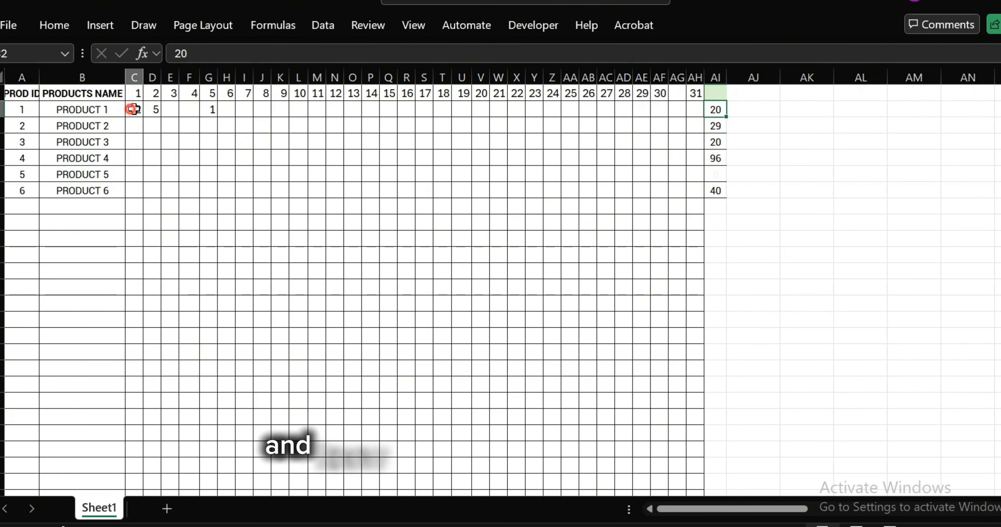
pyautogui.moveTo(132, 108); pyautogui.dragTo(696, 102)
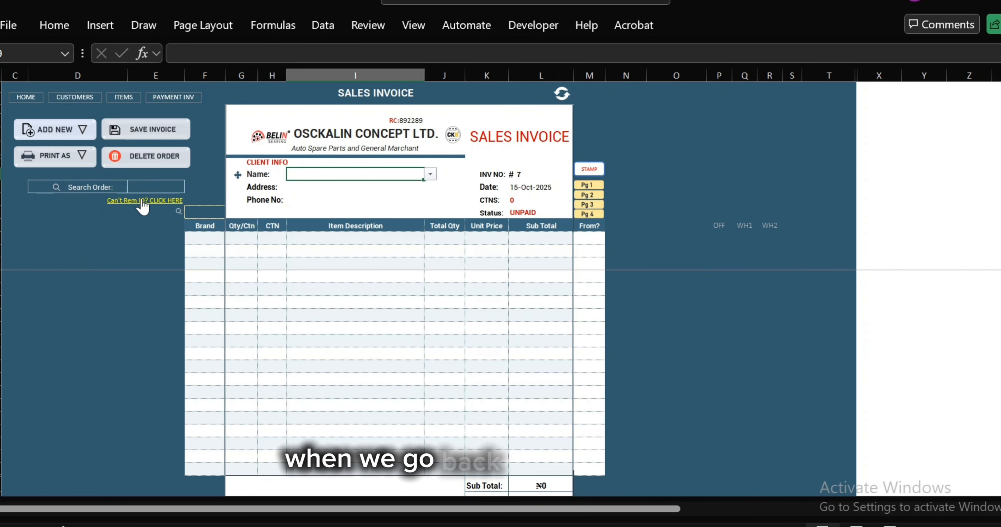
# Check the order list, select CUSTOMER 5 on a new payment receipt and apply the payment to invoice 6
pyautogui.click(144, 199)
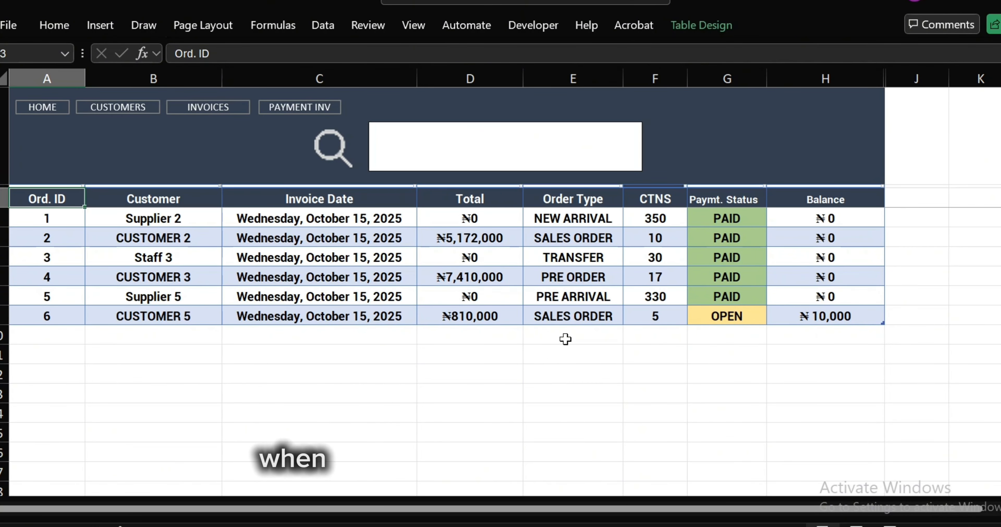
pyautogui.click(280, 106)
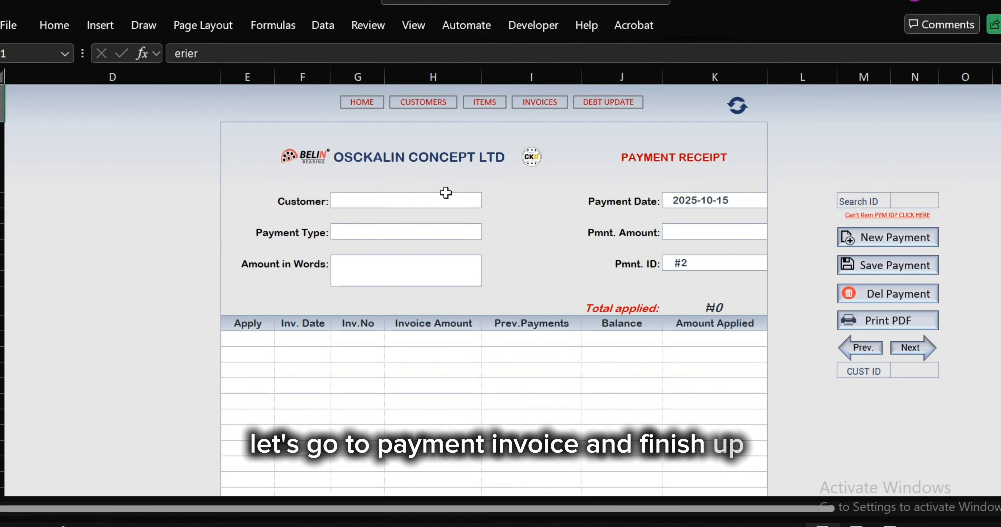
pyautogui.click(466, 200)
pyautogui.click(489, 200)
pyautogui.click(378, 272)
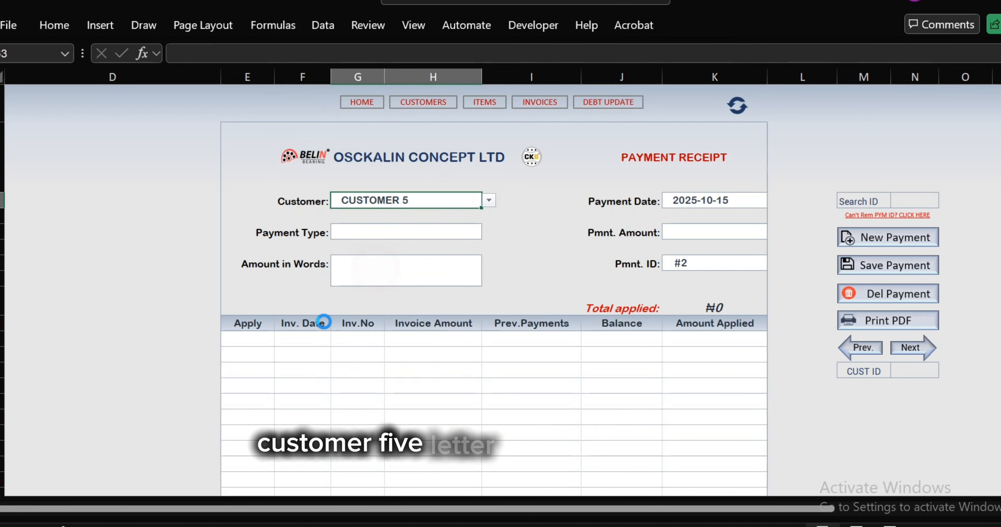
pyautogui.click(254, 342)
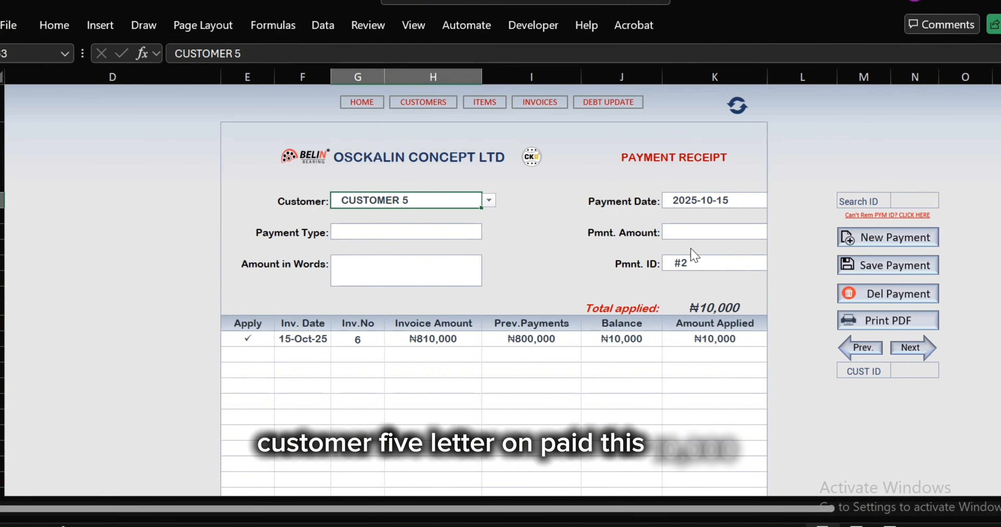
# Set the payment amount to 10000 and save CUSTOMER 5's payment
pyautogui.click(698, 231)
pyautogui.write('10000')
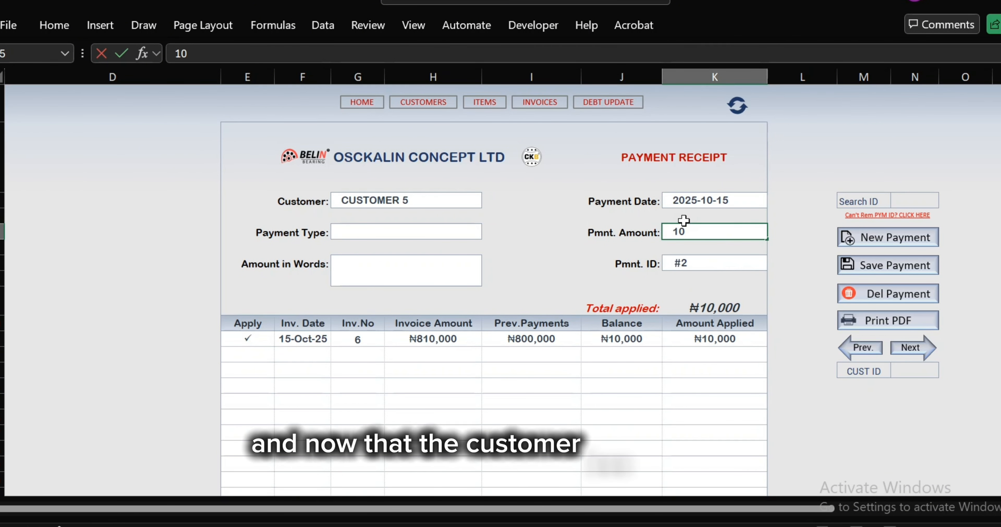
pyautogui.click(890, 266)
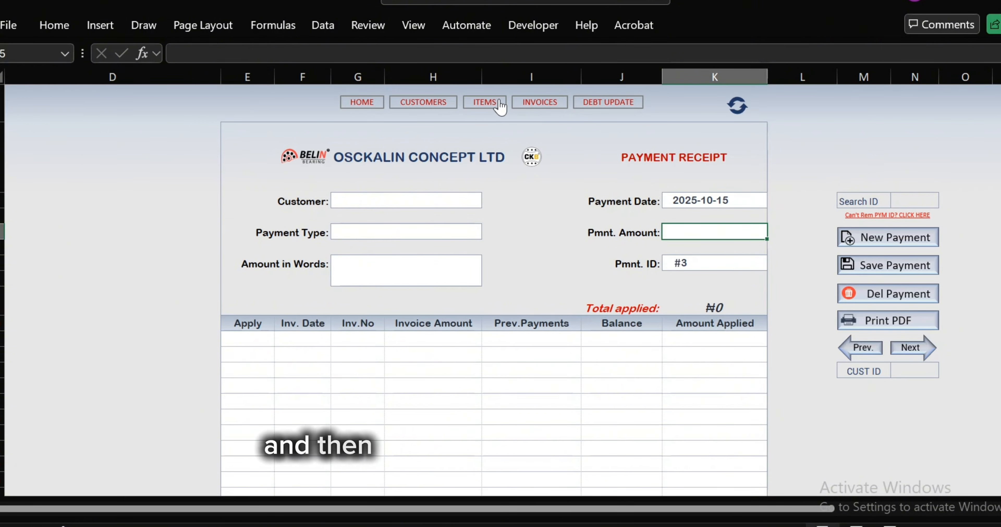
# Check the payment status of CUSTOMER 5's order 6 in the order list
pyautogui.click(538, 104)
pyautogui.click(160, 206)
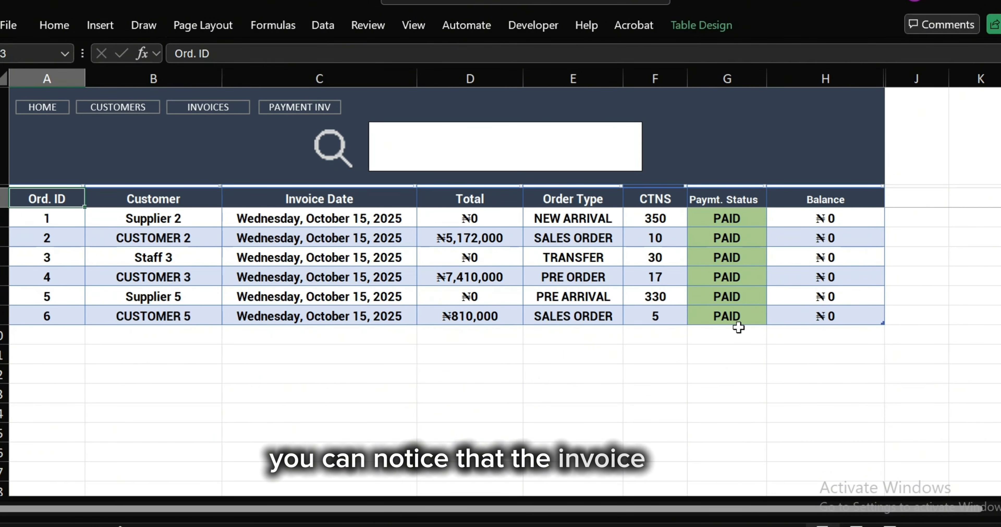
pyautogui.click(734, 317)
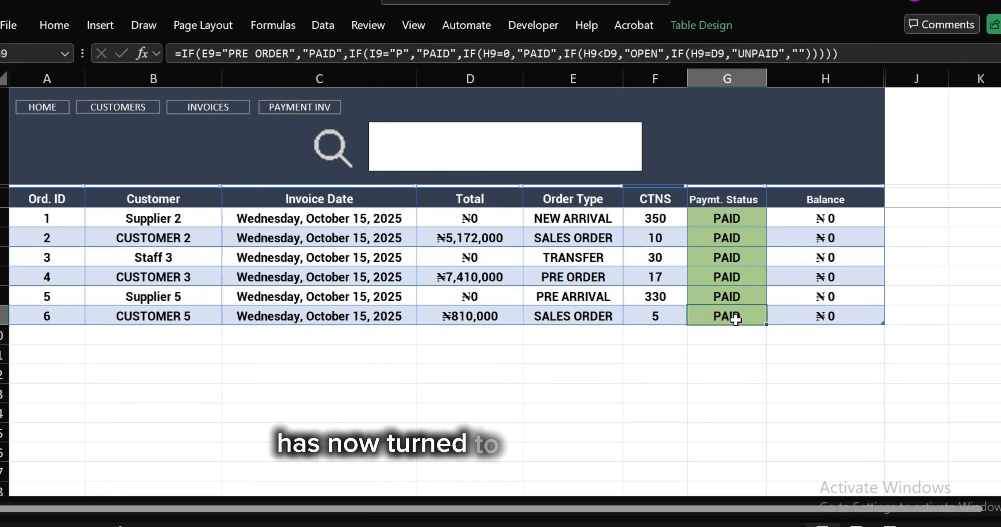
pyautogui.click(657, 341)
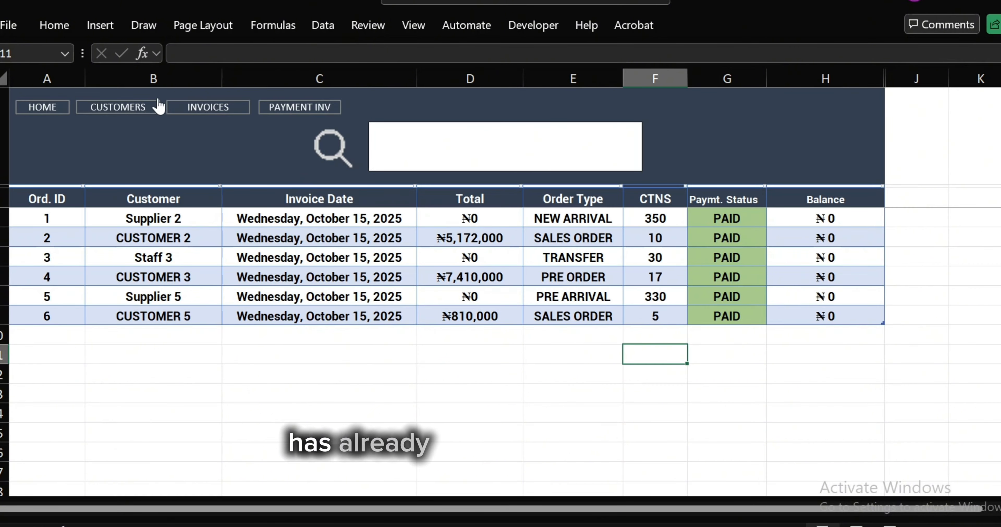
# Open the payment receipts and browse back through the saved payments to the first one
pyautogui.click(204, 105)
pyautogui.click(199, 99)
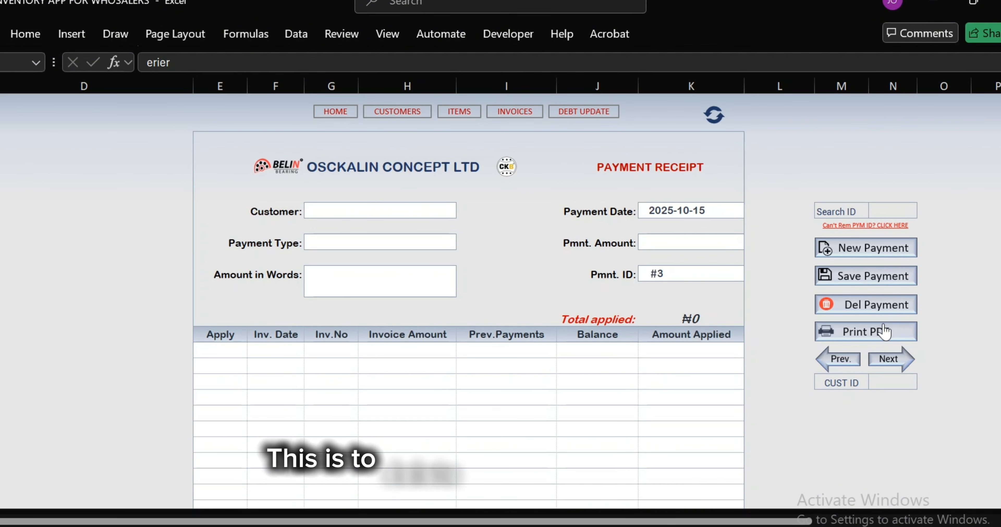
pyautogui.click(843, 360)
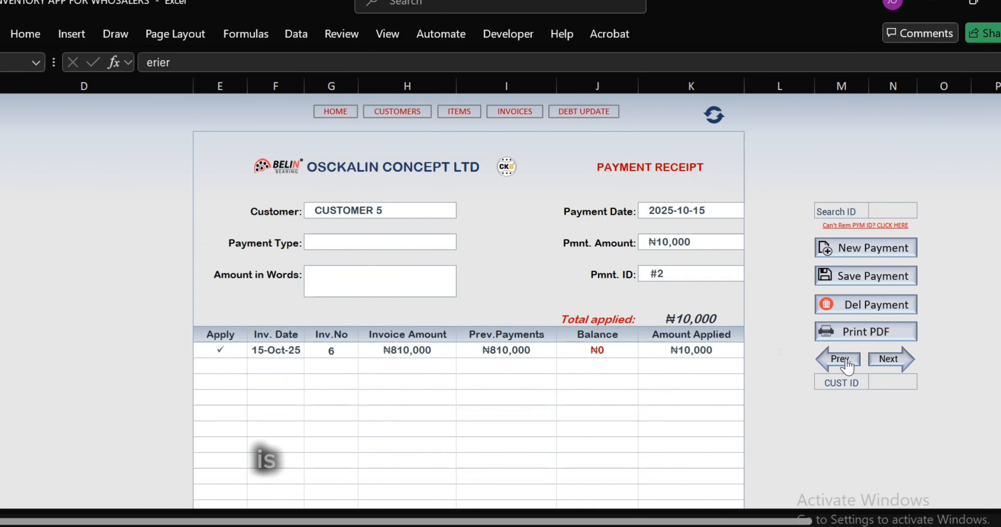
pyautogui.click(843, 359)
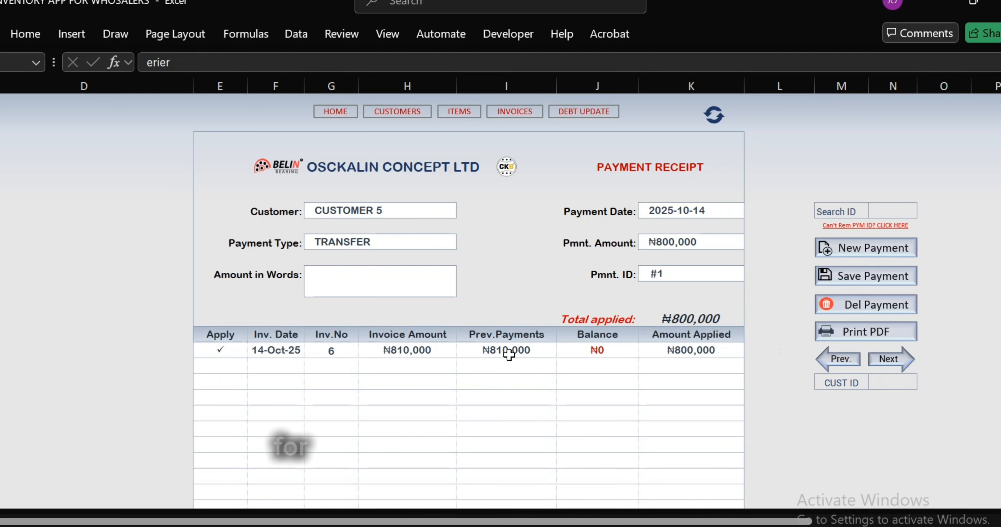
pyautogui.click(845, 358)
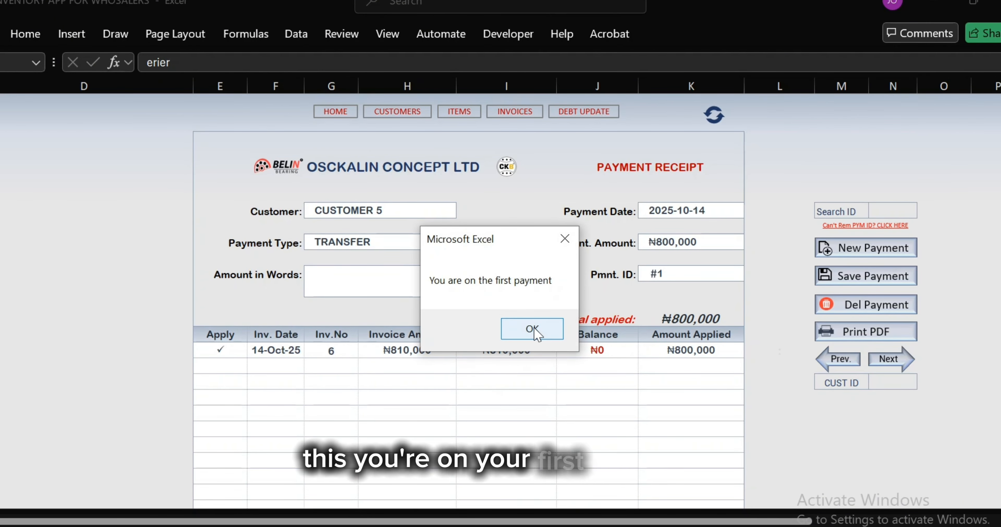
pyautogui.click(554, 328)
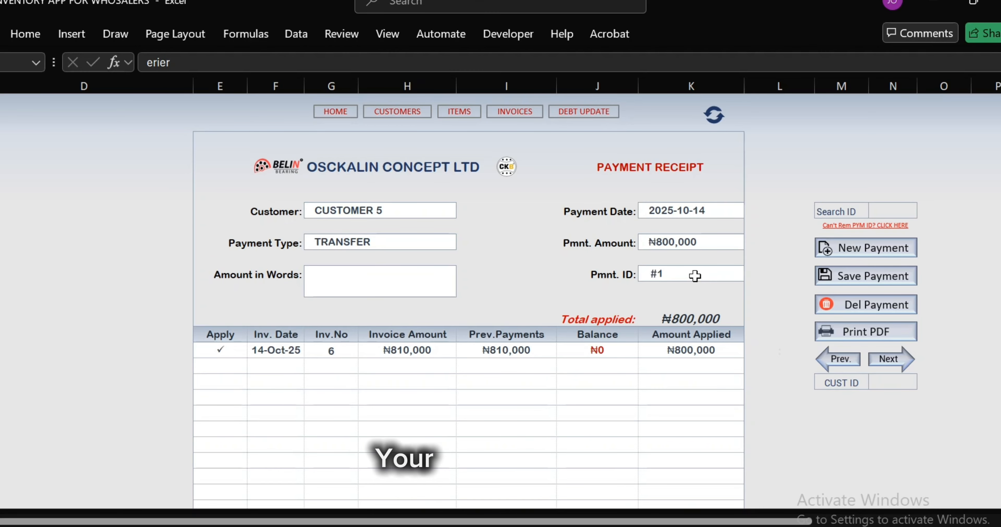
# Browse forward to the last payment, view the list of recorded payments and return to the payment receipt
pyautogui.click(906, 358)
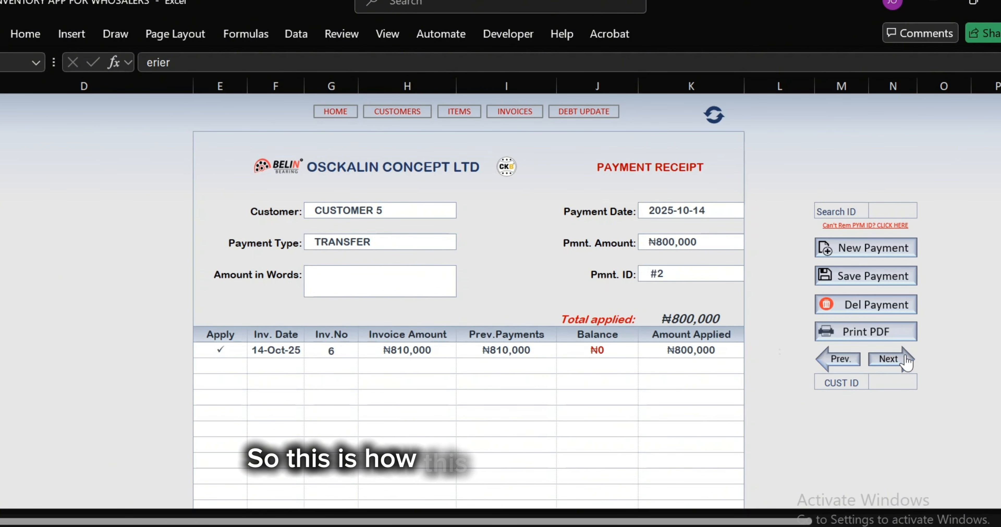
pyautogui.click(892, 361)
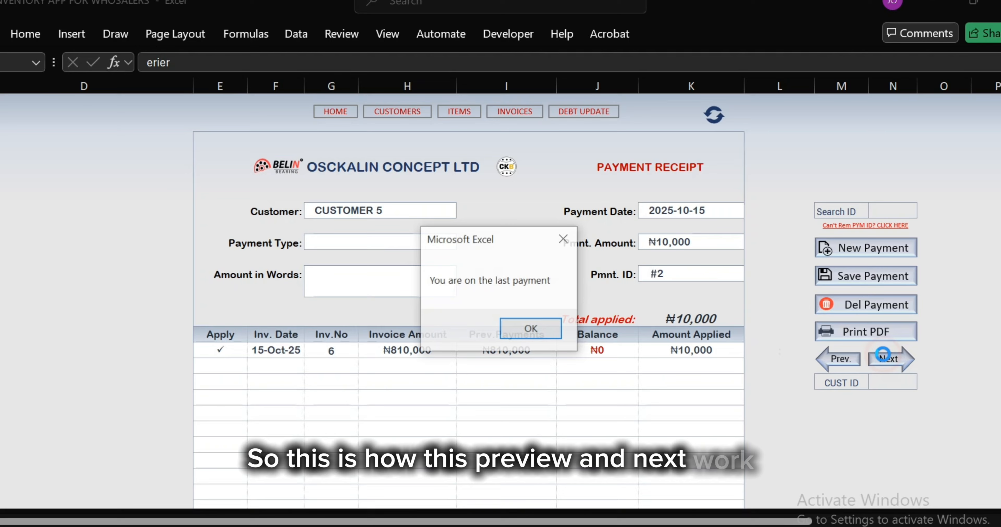
pyautogui.click(531, 327)
pyautogui.click(886, 226)
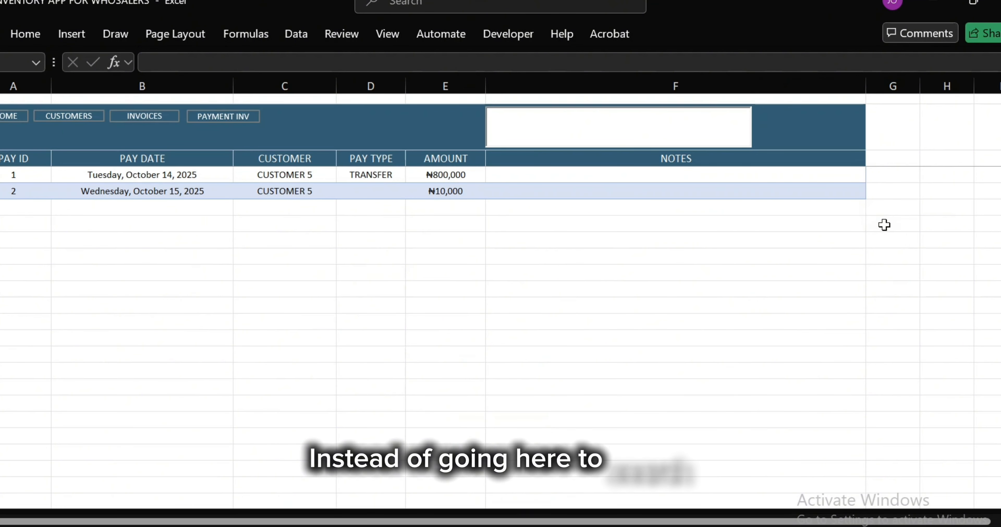
pyautogui.click(242, 118)
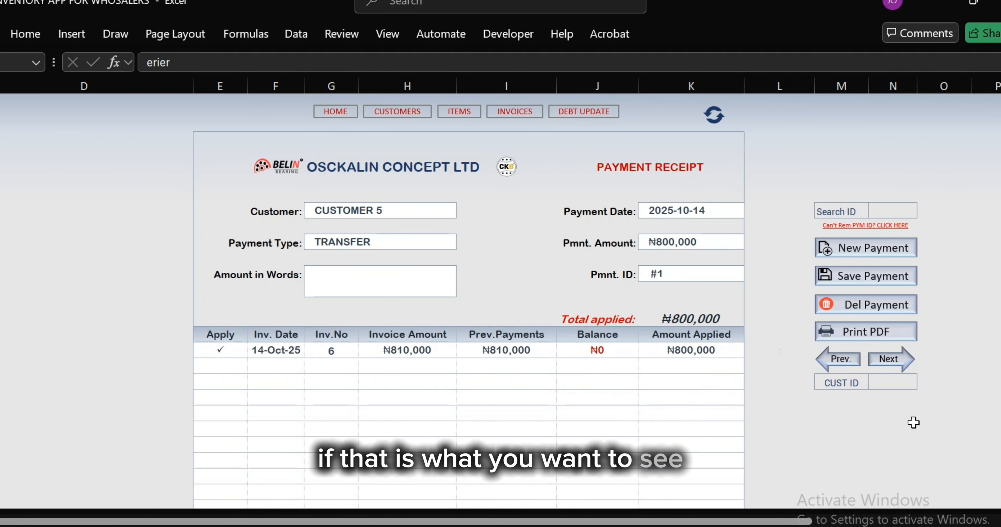
# Reset the payment receipt and load CUSTOMER 5 by customer ID
pyautogui.click(710, 117)
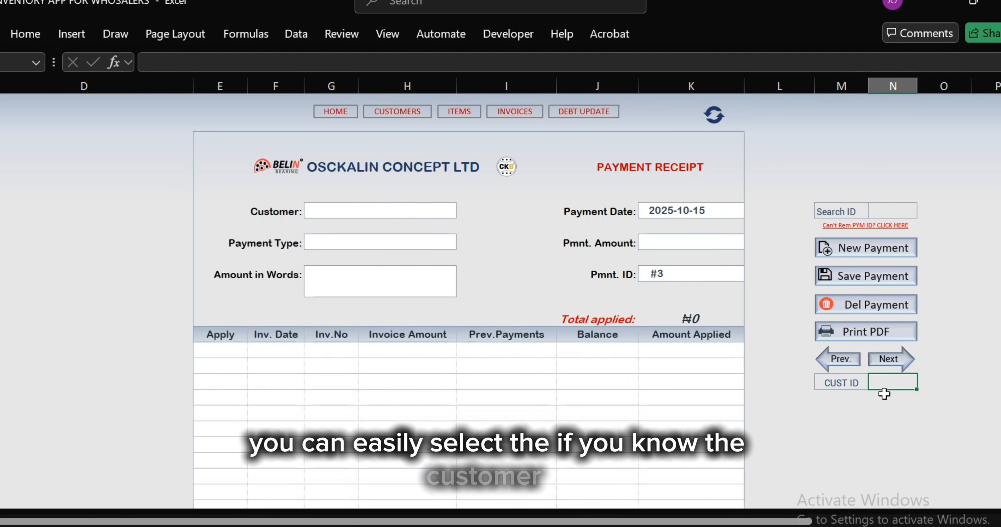
pyautogui.write('5')
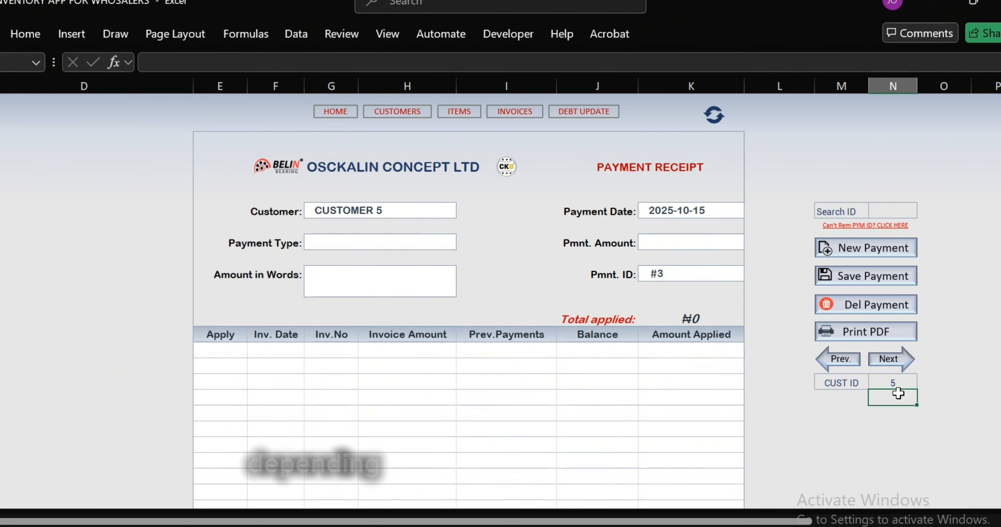
# Fill in the sales invoice's client info by customer ID, first for CUSTOMER 23 and again for CUSTOMER 10
pyautogui.click(516, 111)
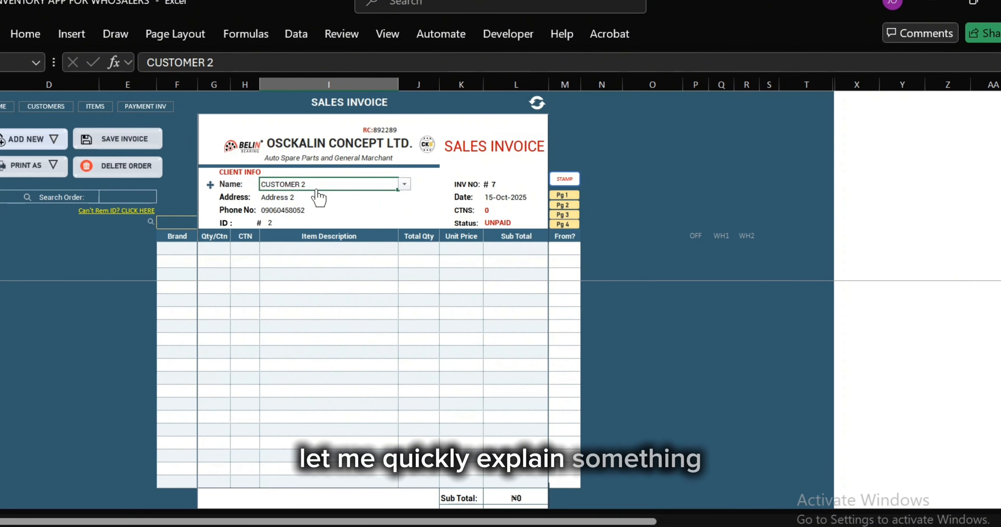
pyautogui.click(187, 221)
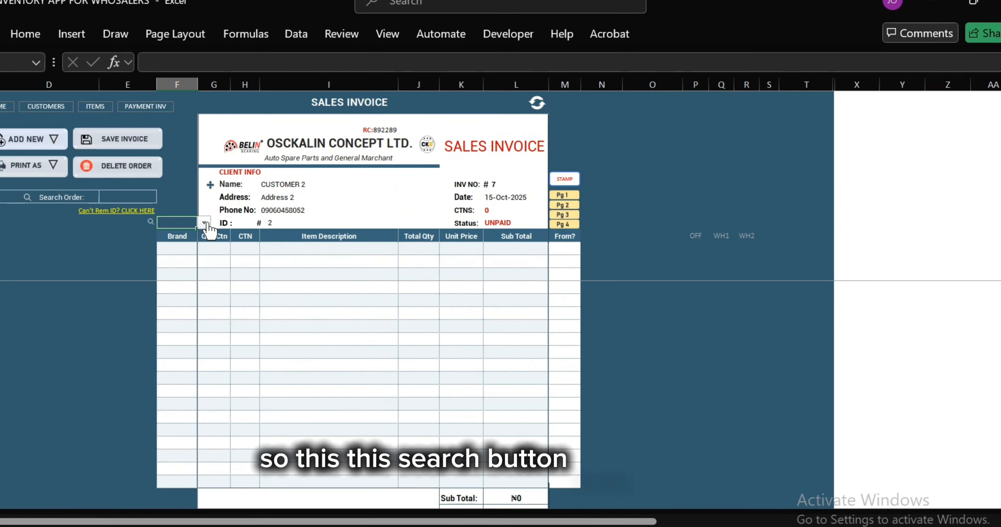
pyautogui.click(204, 223)
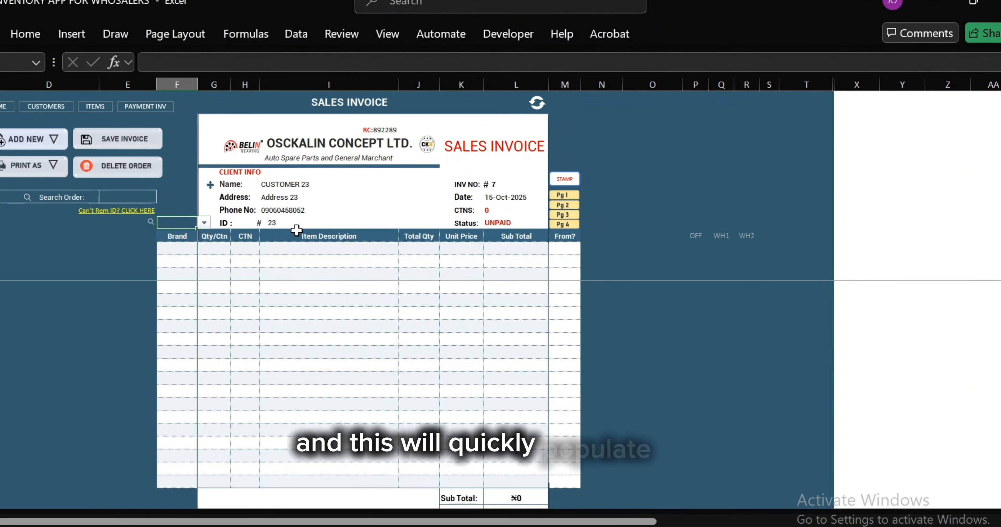
pyautogui.click(205, 220)
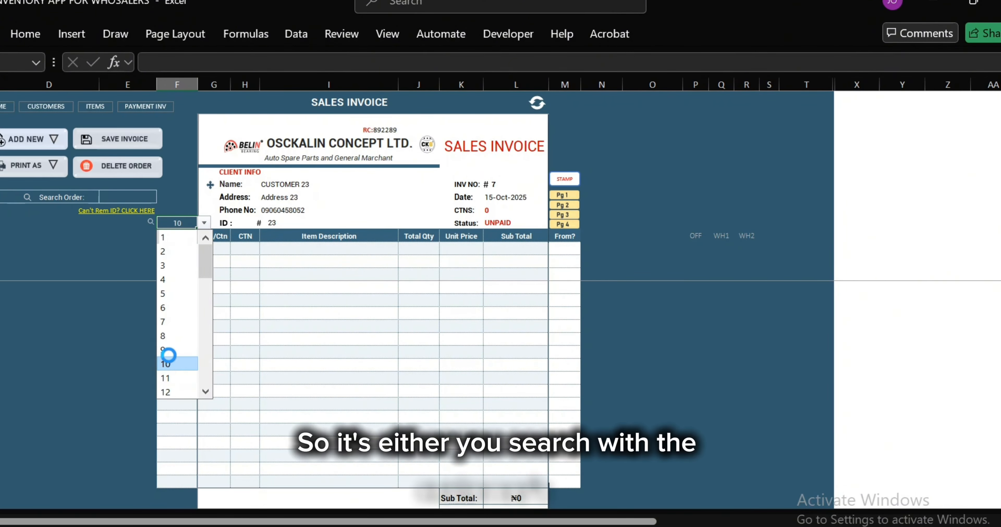
pyautogui.click(169, 357)
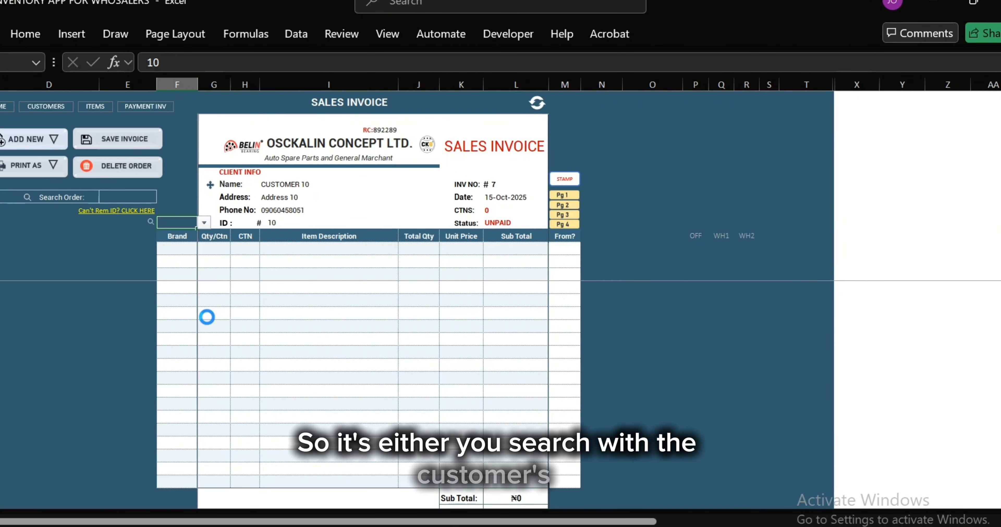
# Load CUSTOMER 12 as the sales invoice's client and reset the invoice form
pyautogui.click(322, 188)
pyautogui.click(317, 267)
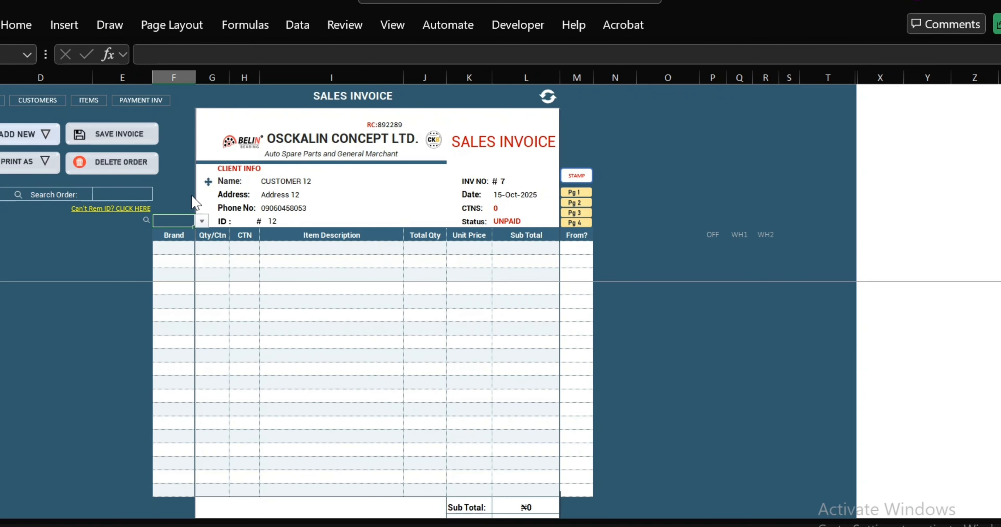
pyautogui.click(546, 98)
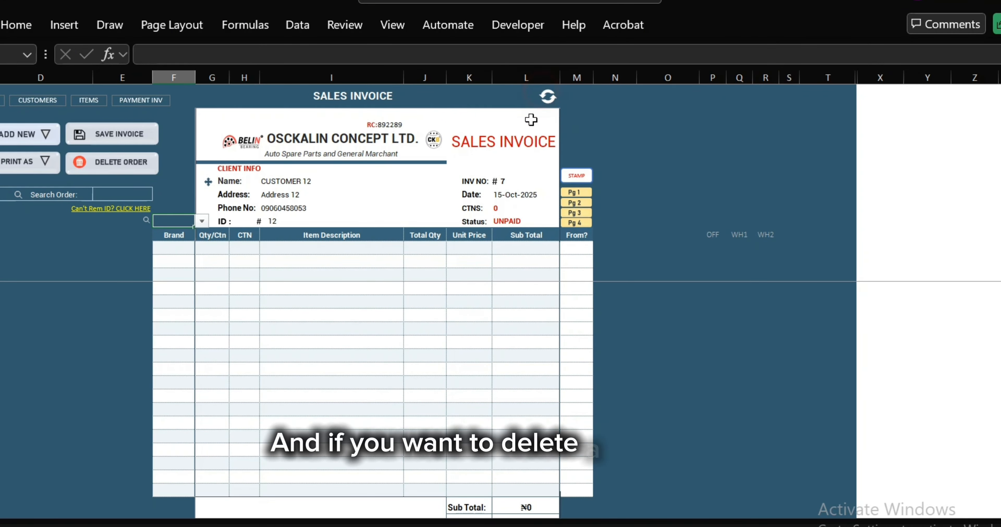
# Look up Staff 3's transfer order in the order list and switch the invoice form to a transfer invoice
pyautogui.click(130, 209)
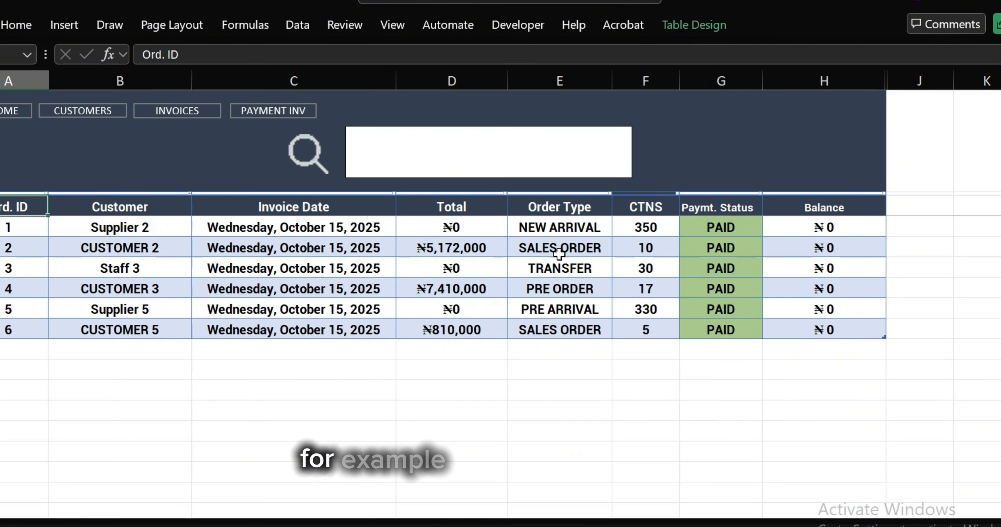
pyautogui.click(37, 256)
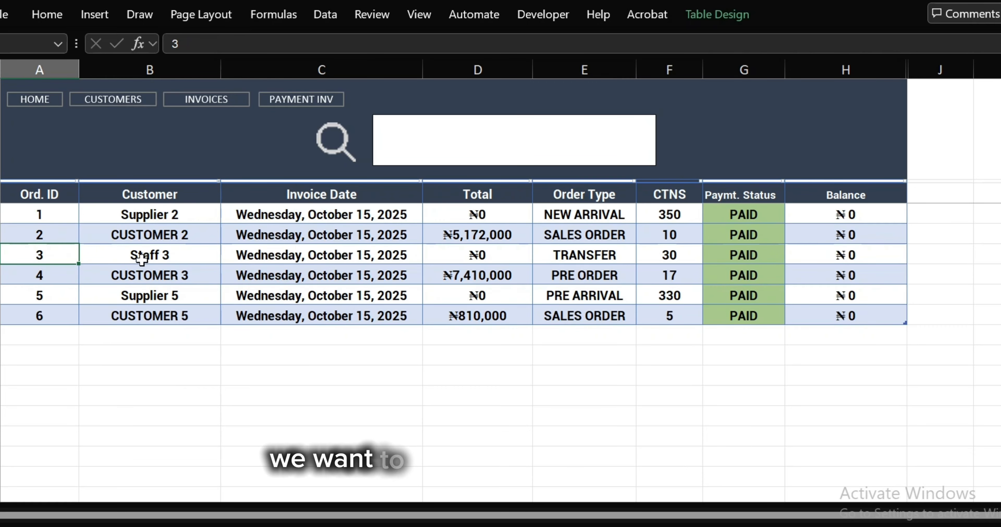
pyautogui.click(200, 102)
pyautogui.click(77, 123)
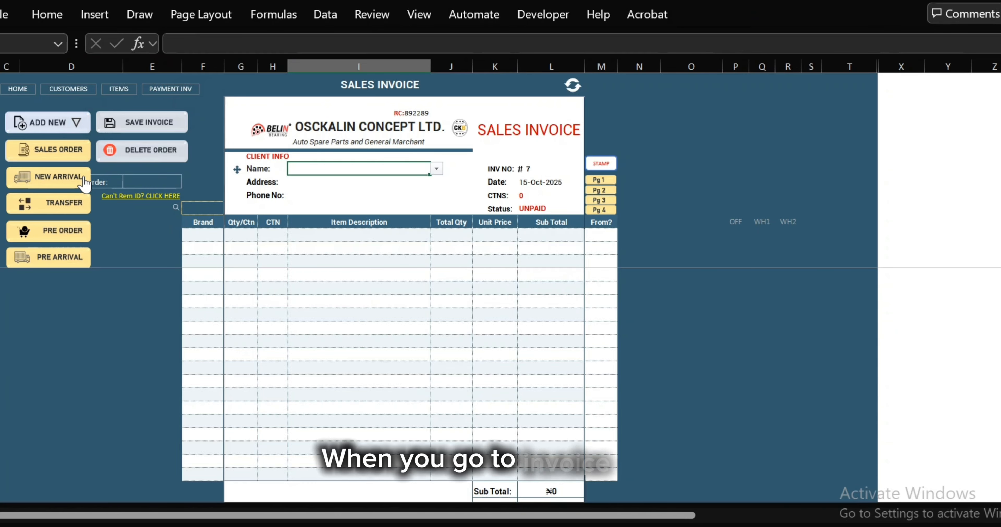
pyautogui.click(72, 203)
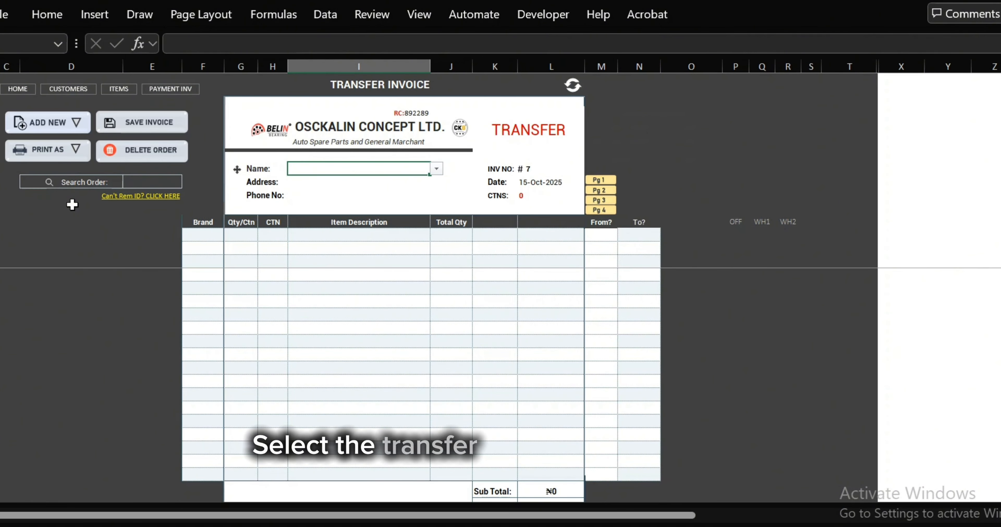
# Check the order list for the transfer order's ID and load order 3 into the transfer invoice form
pyautogui.click(159, 187)
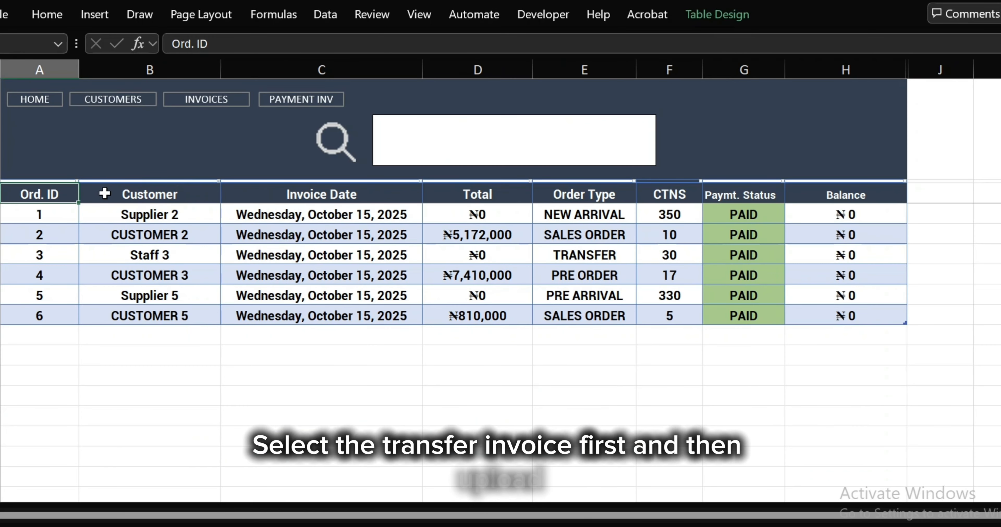
pyautogui.click(186, 101)
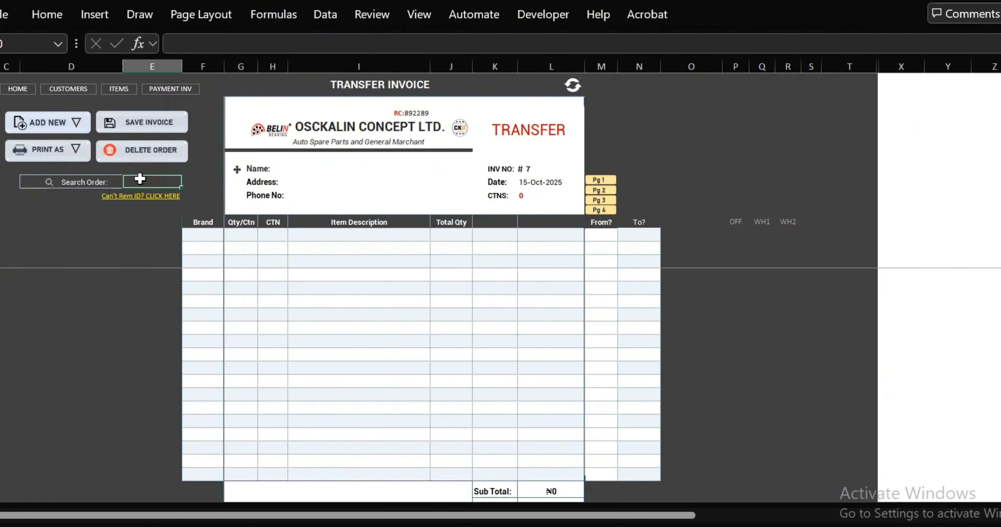
pyautogui.write('3')
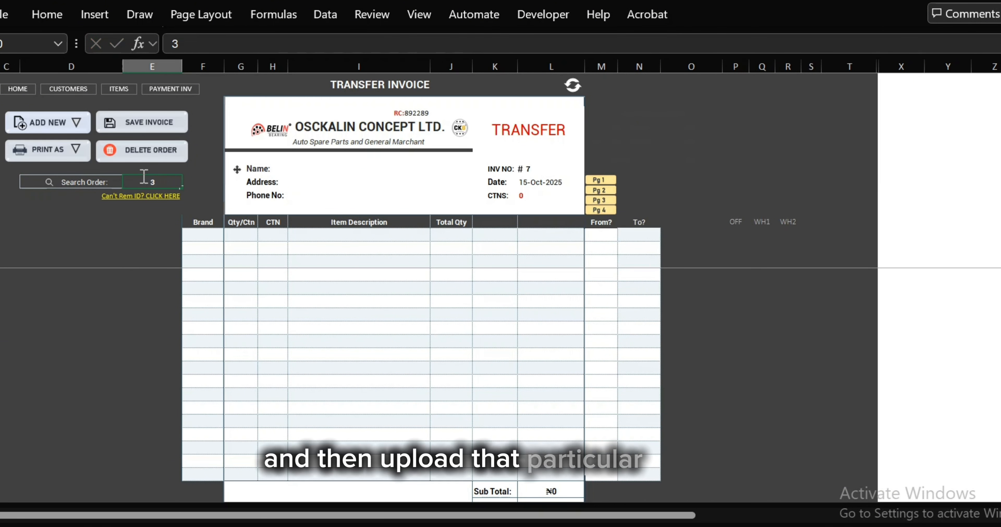
pyautogui.press('Return')
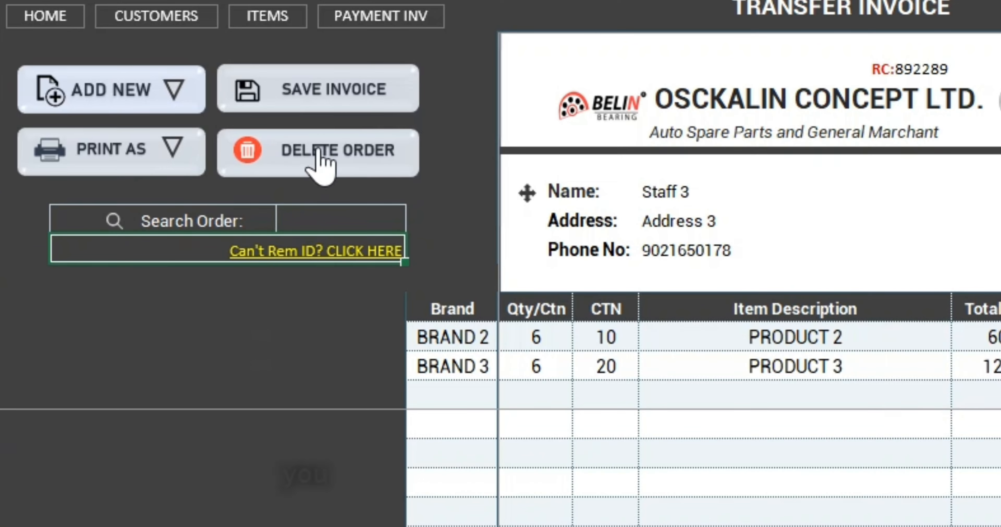
# Delete Staff 3's loaded transfer order and confirm the deletion
pyautogui.click(168, 150)
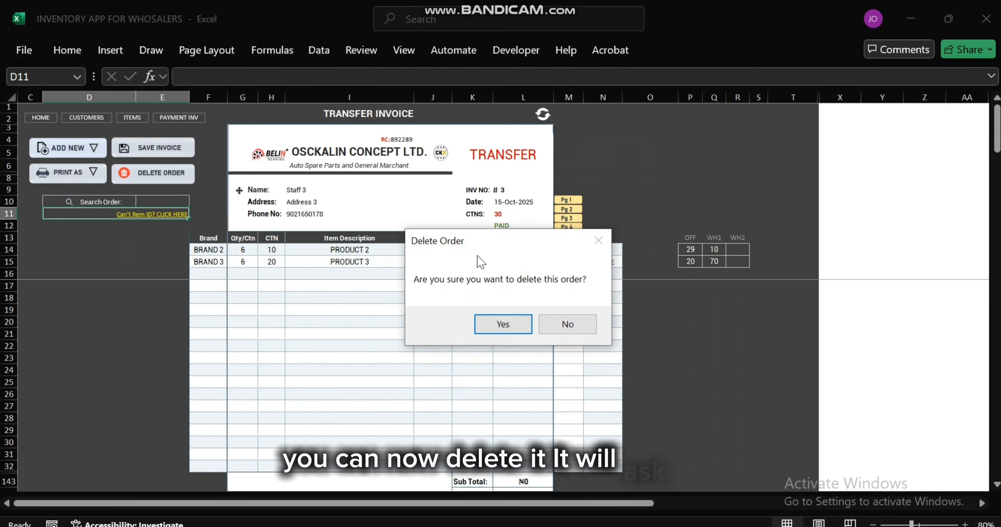
pyautogui.moveTo(481, 247); pyautogui.dragTo(440, 202)
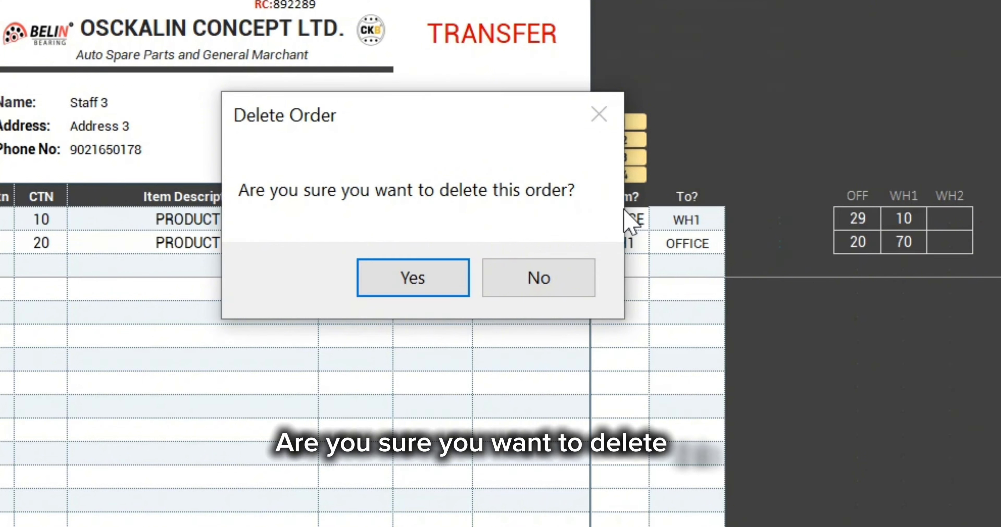
pyautogui.click(443, 280)
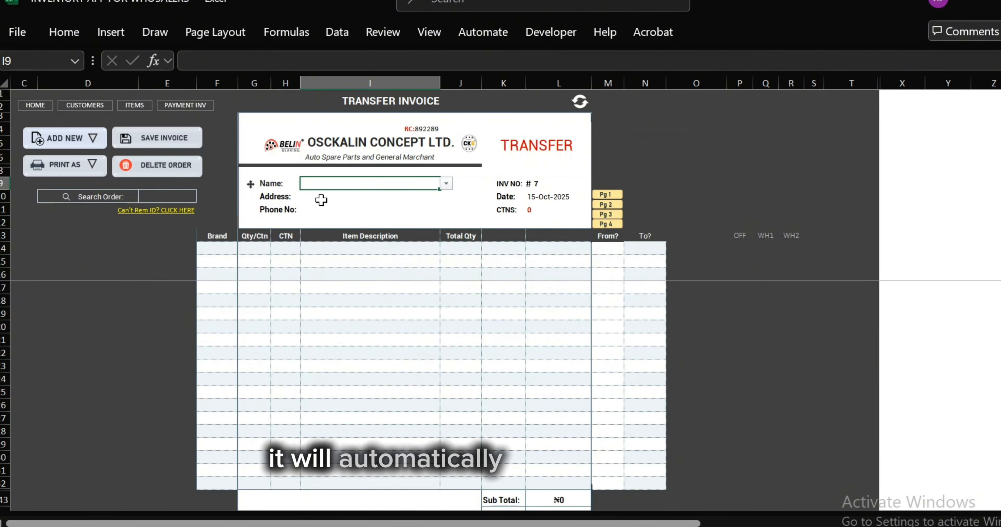
# Open the order list and check the order IDs for the deleted transfer order
pyautogui.click(172, 210)
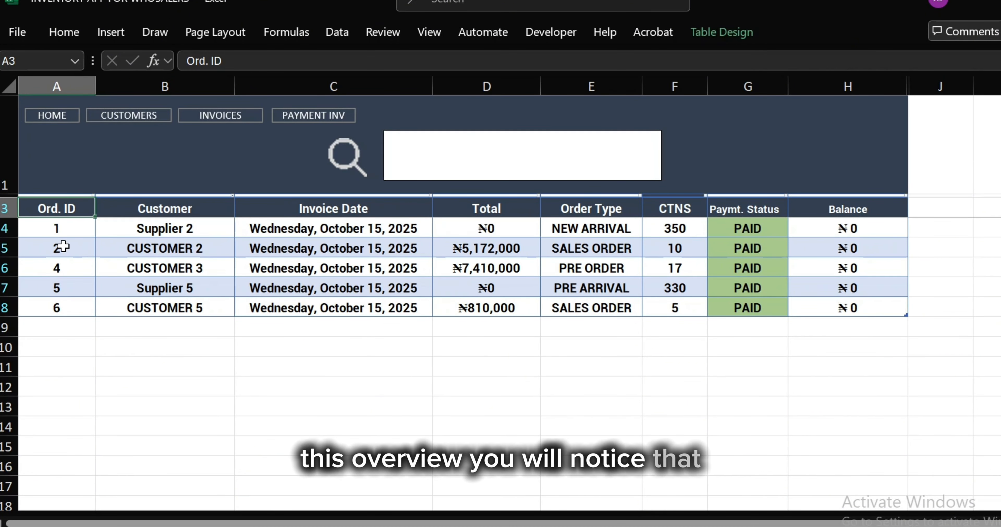
pyautogui.click(67, 227)
pyautogui.click(69, 269)
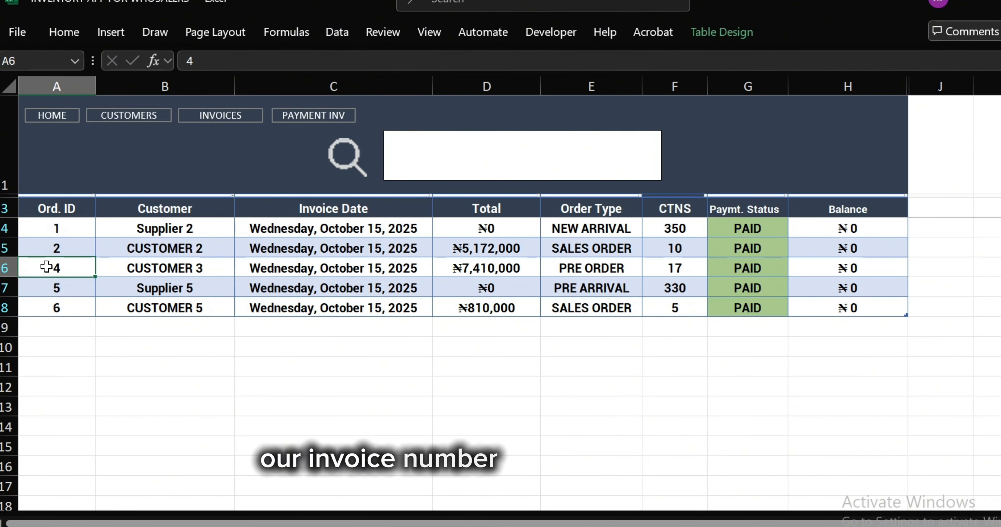
pyautogui.click(214, 385)
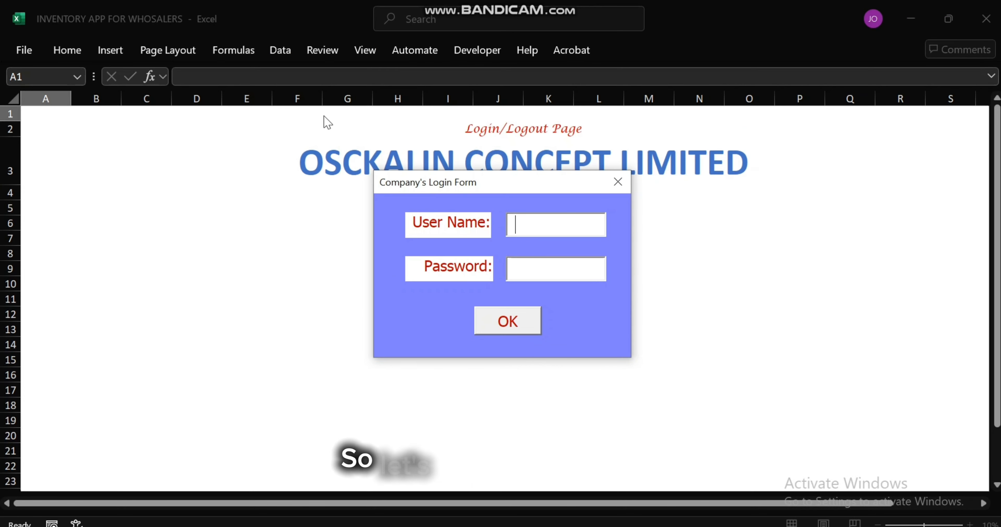
# Log in to the company's login form with the user name ADMIN and the account password
pyautogui.moveTo(511, 186); pyautogui.dragTo(512, 206)
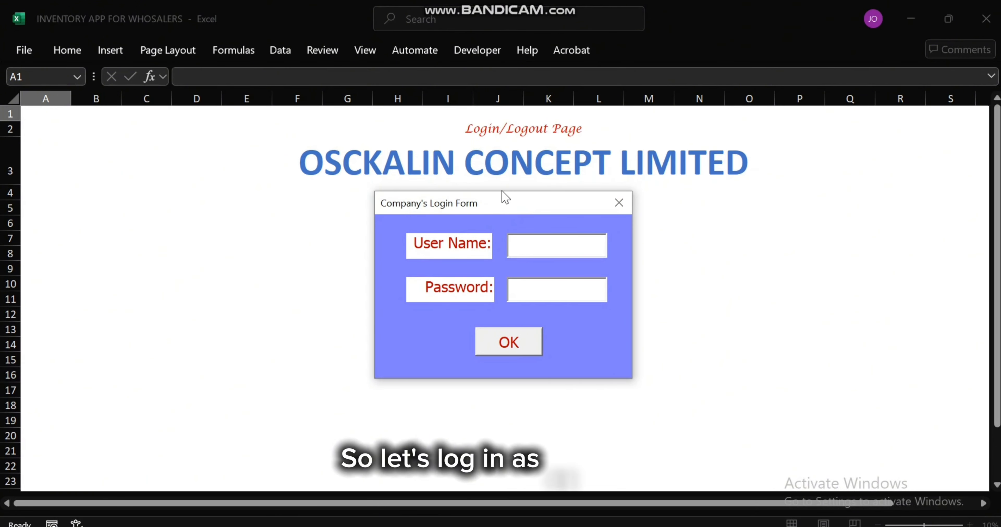
pyautogui.write('ADMIN')
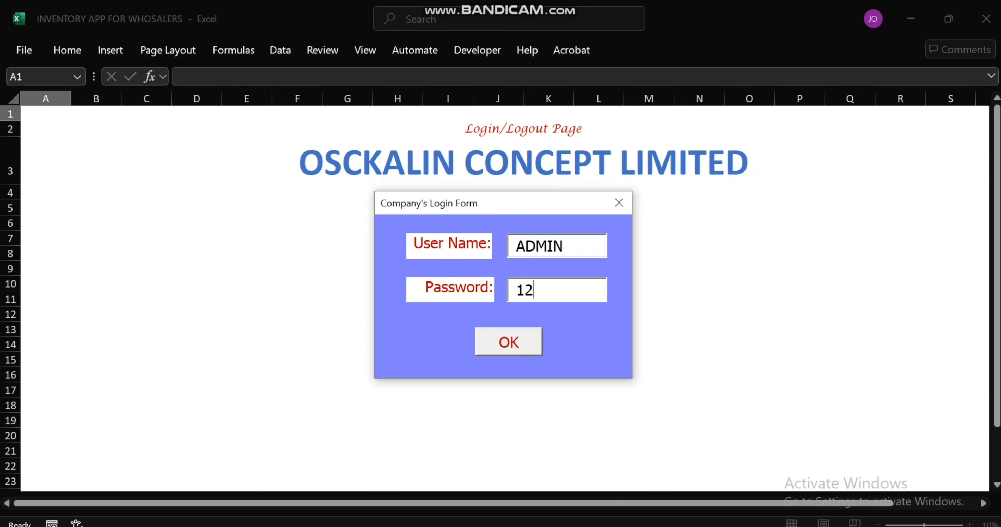
pyautogui.click(538, 331)
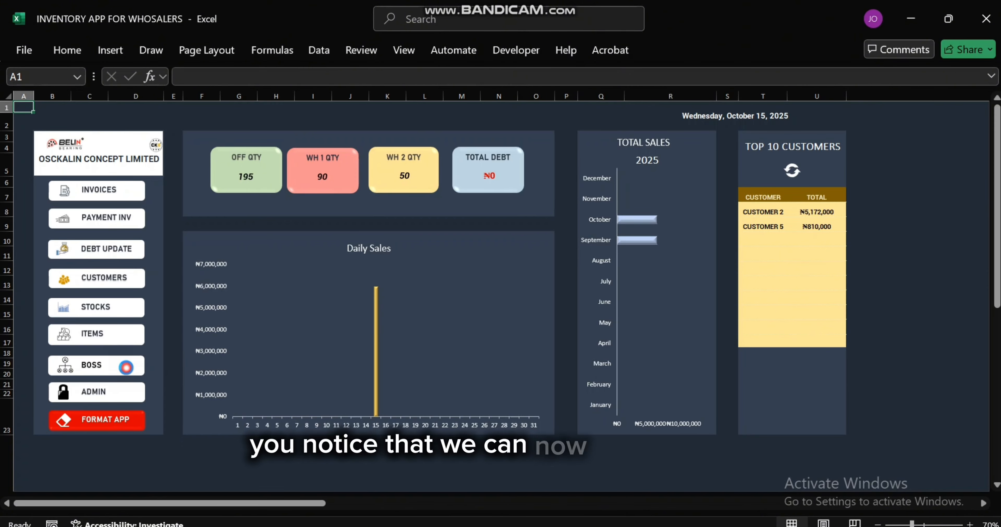
# View the boss dashboard, return to the home page, and open the admin page to survey its user access table
pyautogui.click(126, 367)
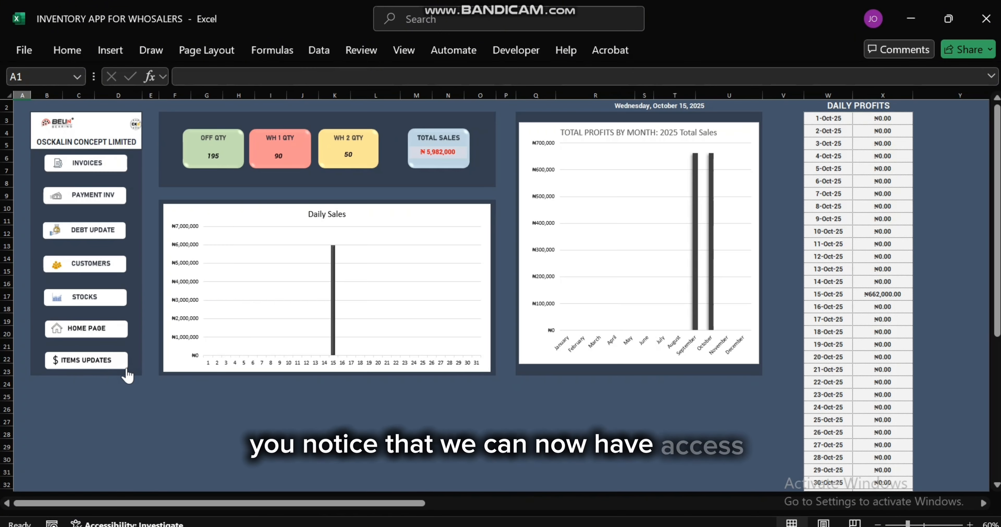
pyautogui.click(105, 335)
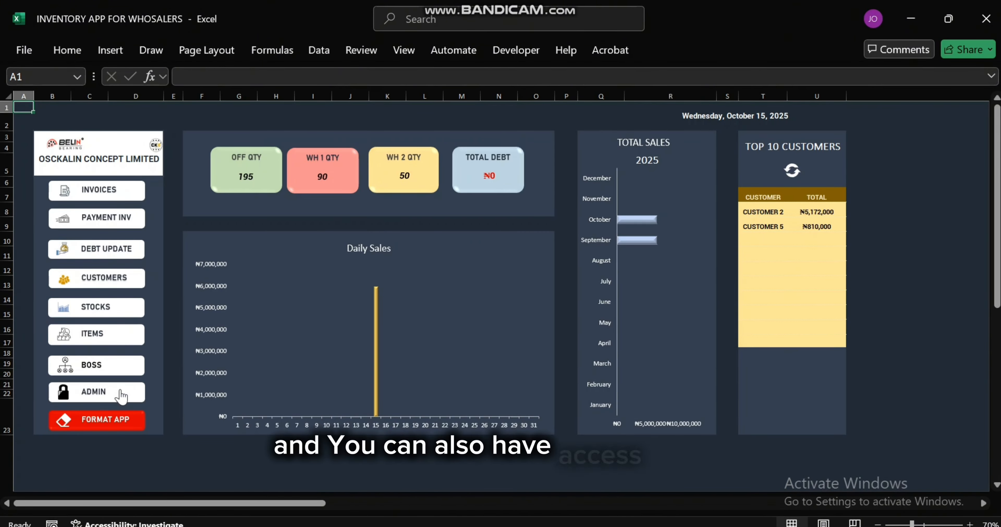
pyautogui.click(120, 389)
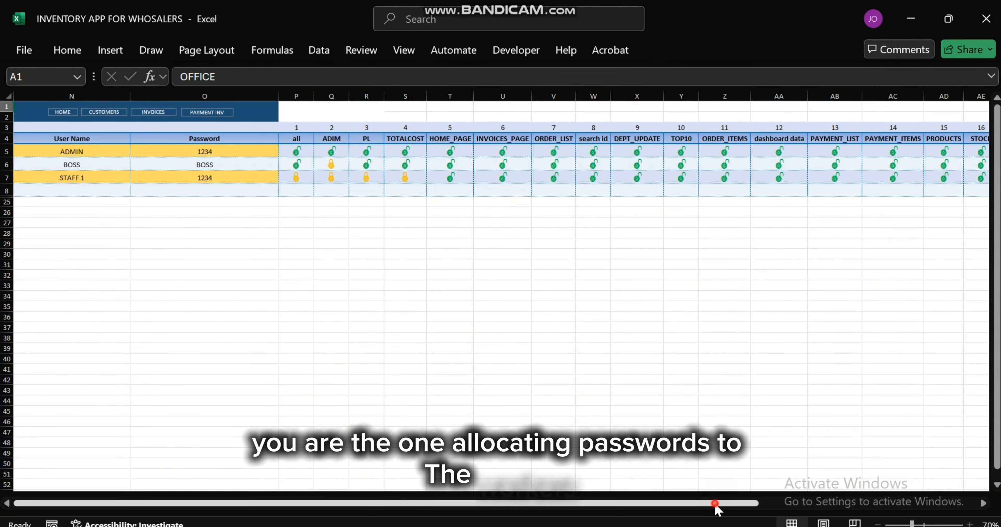
pyautogui.moveTo(717, 504); pyautogui.dragTo(790, 504)
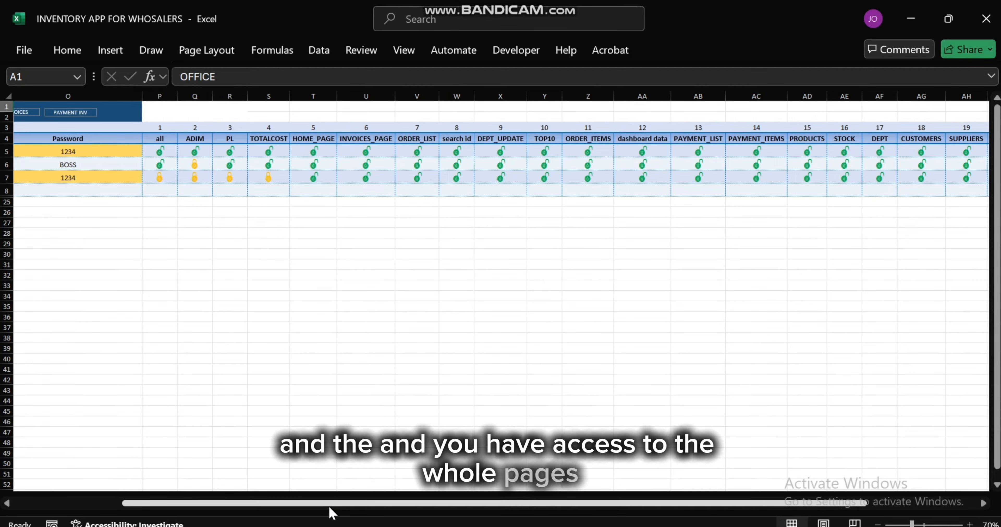
pyautogui.moveTo(285, 503); pyautogui.dragTo(176, 504)
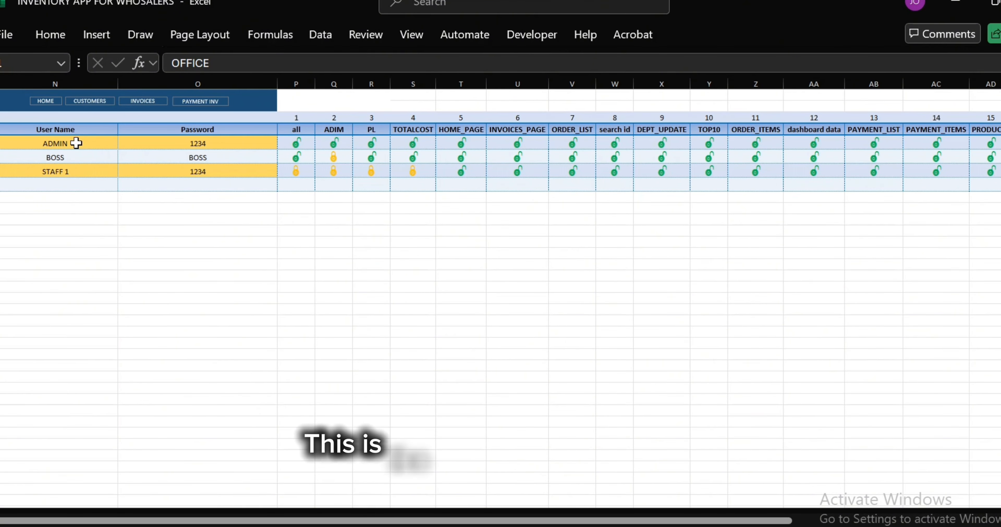
# Examine the login details and page permissions of the ADMIN, BOSS and STAFF 1 accounts on the admin page
pyautogui.click(194, 145)
pyautogui.click(71, 144)
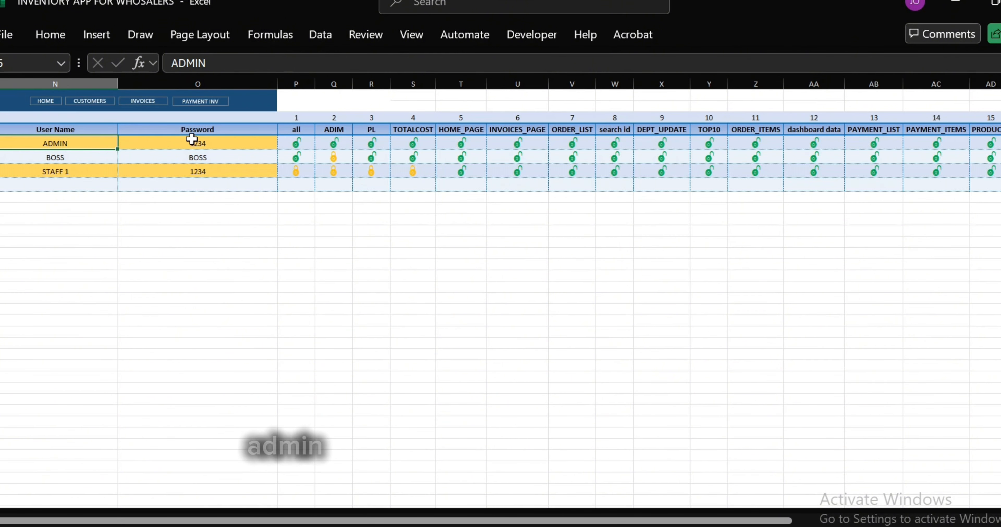
pyautogui.click(199, 144)
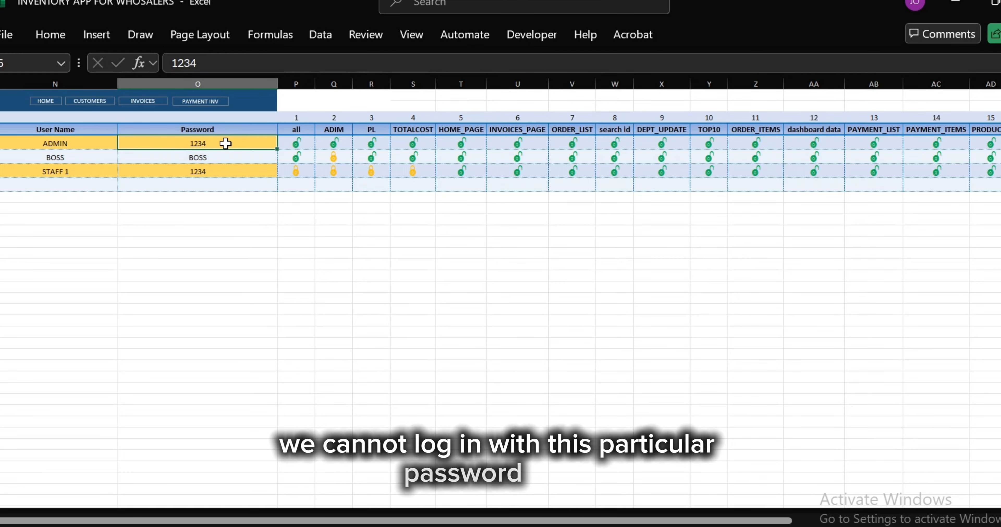
pyautogui.click(70, 156)
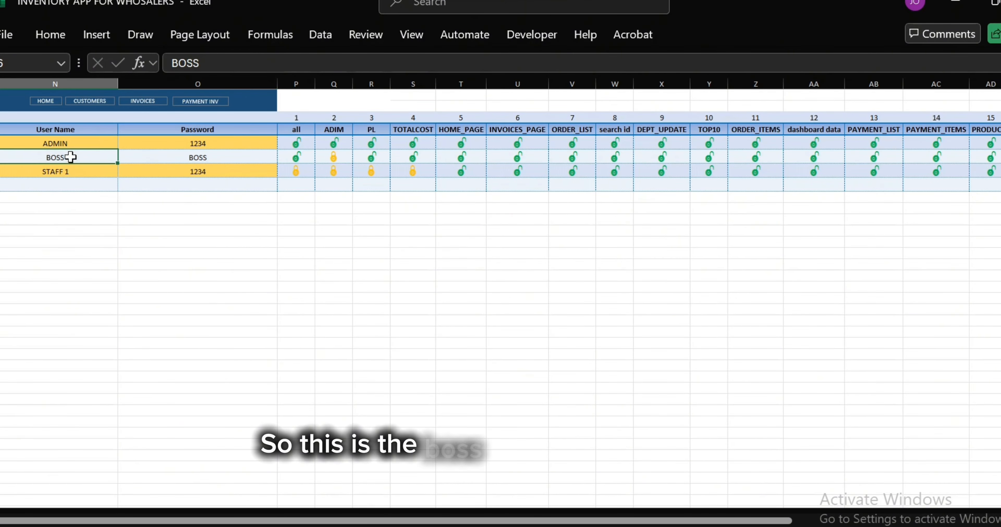
pyautogui.click(195, 158)
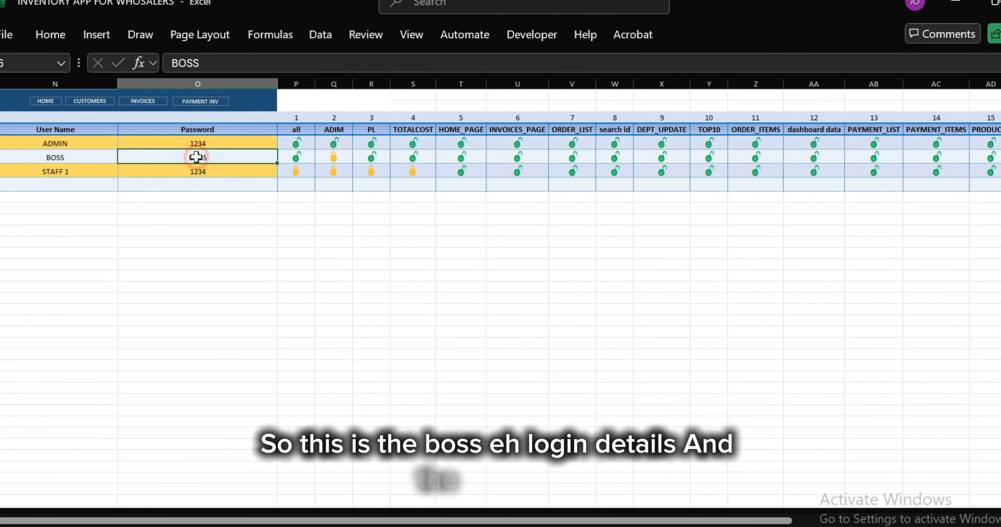
pyautogui.click(89, 171)
pyautogui.click(200, 172)
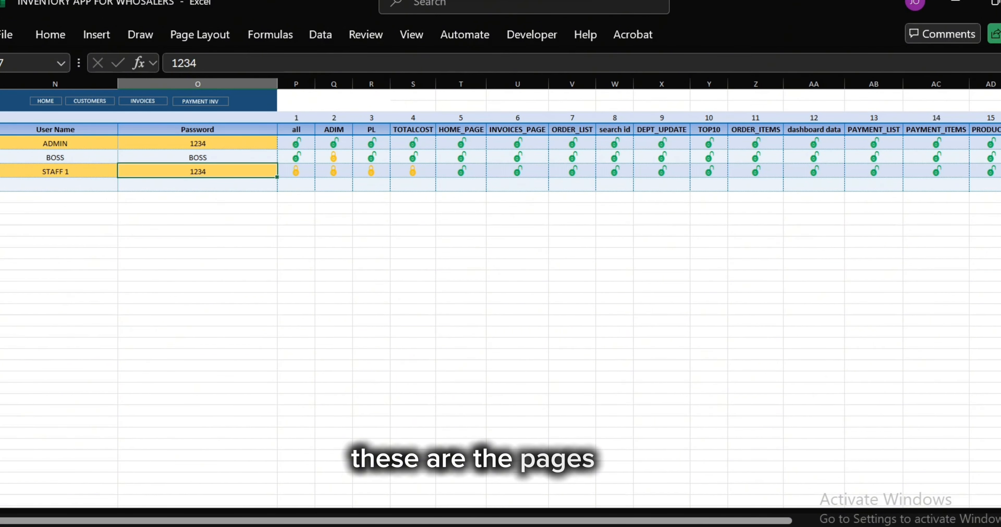
pyautogui.moveTo(449, 519); pyautogui.dragTo(707, 519)
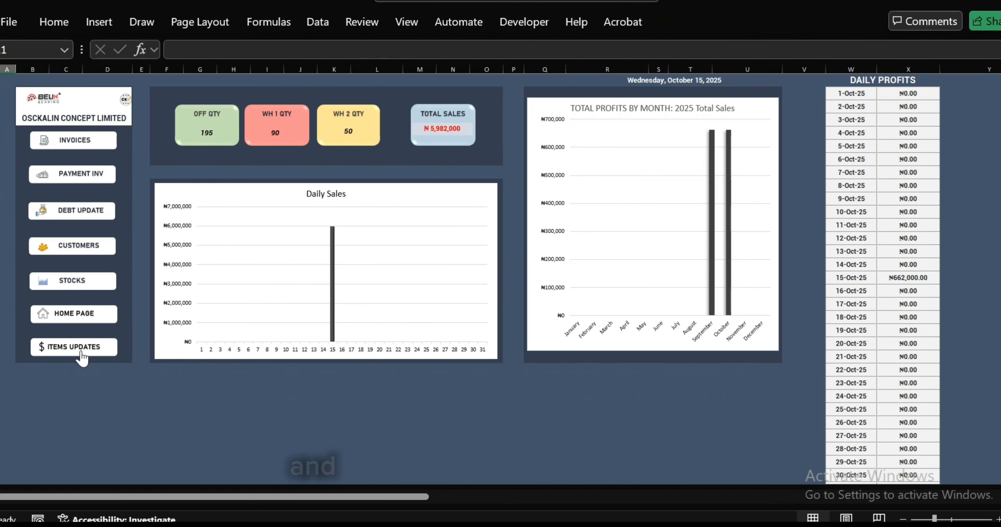
# Open the boss items page from the boss dashboard and examine the products' cost price column
pyautogui.click(81, 351)
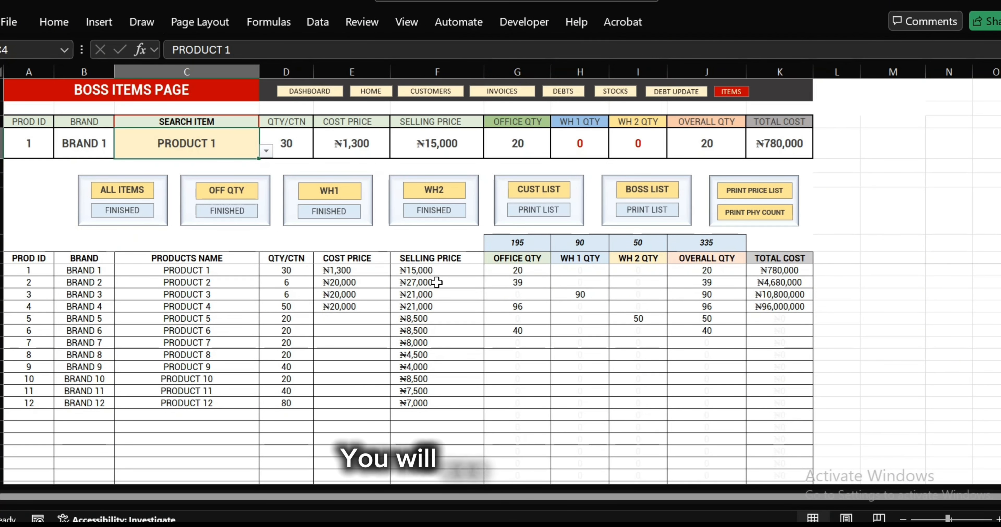
pyautogui.click(361, 270)
pyautogui.click(360, 294)
pyautogui.click(361, 330)
pyautogui.click(361, 366)
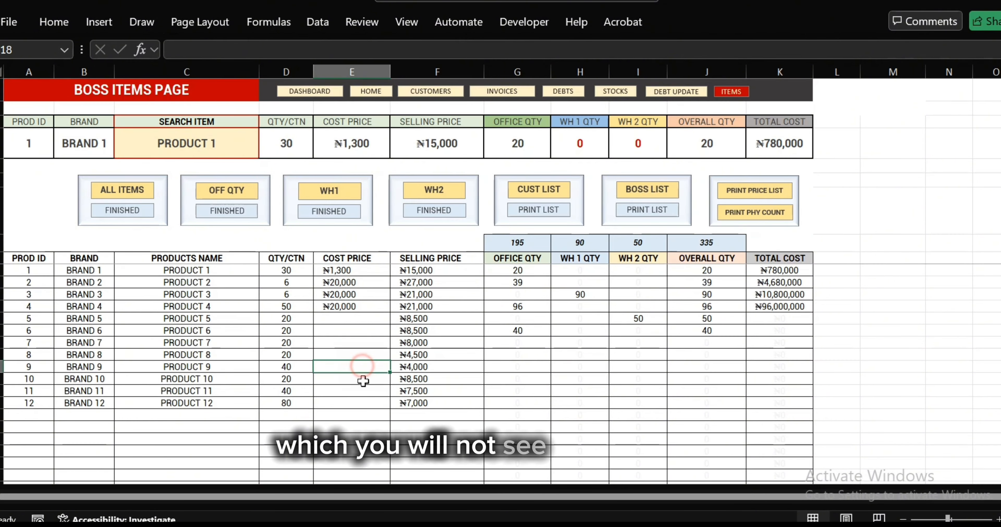
pyautogui.click(360, 390)
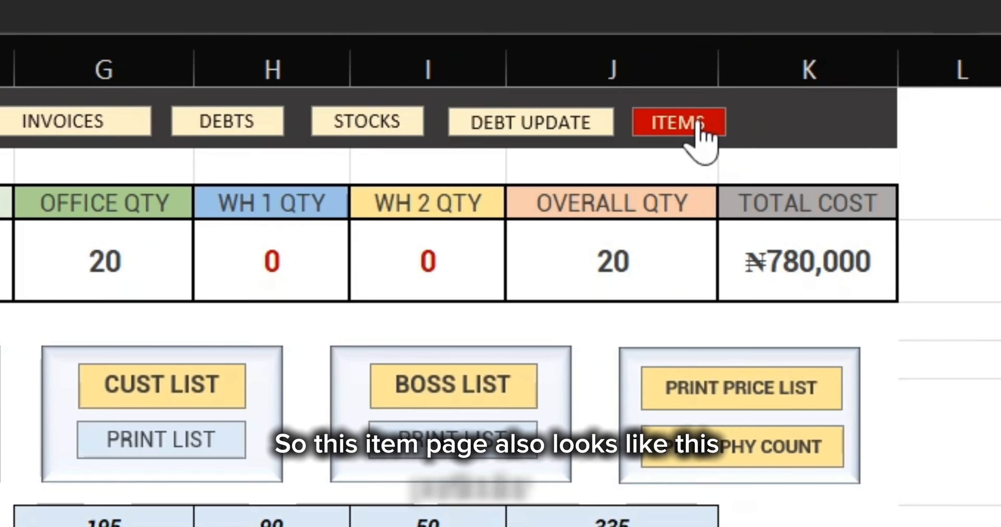
# Switch to the regular items page and inspect its header bar for a boss page link
pyautogui.click(738, 94)
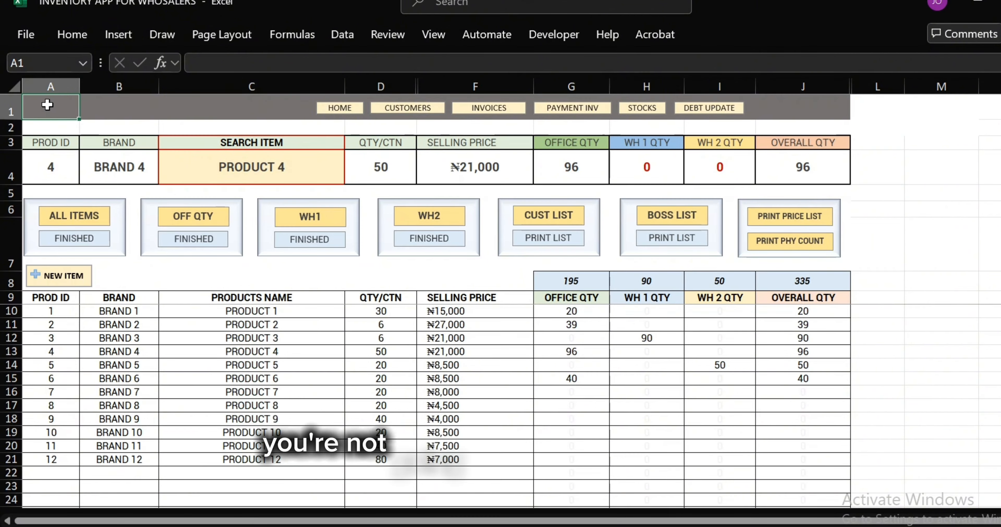
pyautogui.click(152, 106)
pyautogui.click(217, 111)
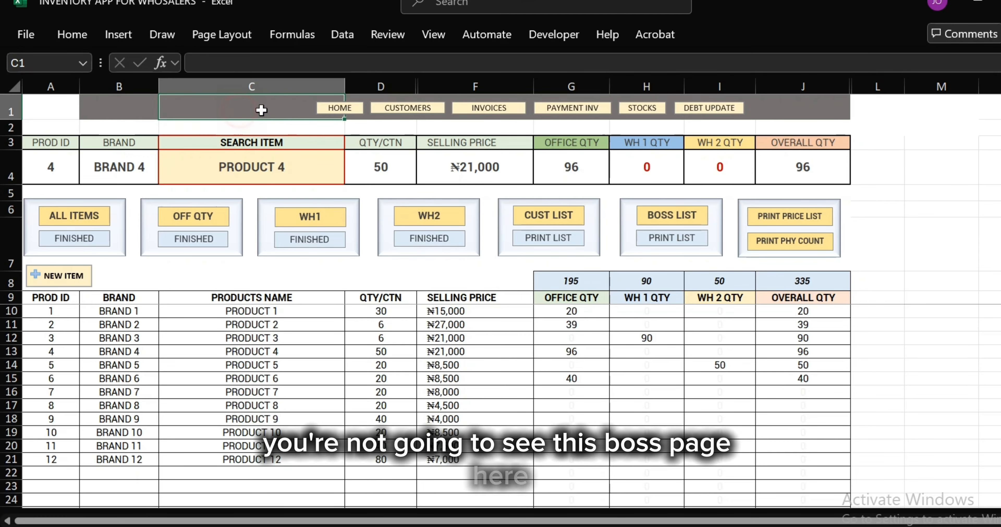
pyautogui.click(64, 108)
pyautogui.click(107, 109)
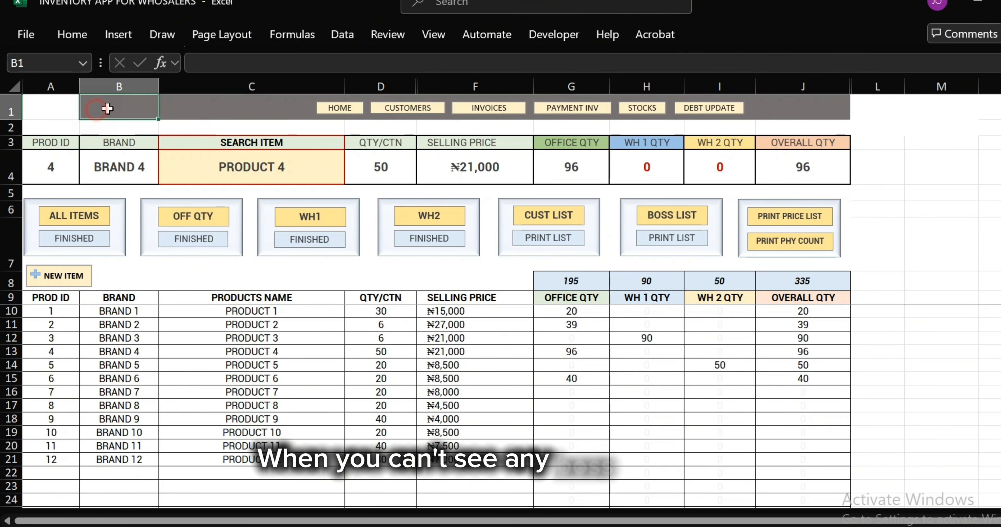
pyautogui.click(166, 112)
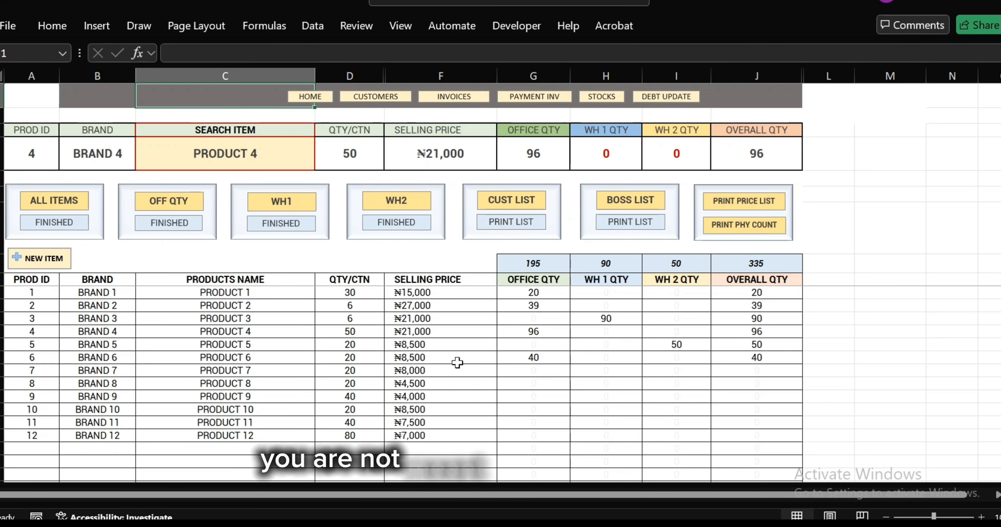
# Check the regular items page's quantity-per-carton and selling price columns for cost price information
pyautogui.click(379, 321)
pyautogui.click(435, 307)
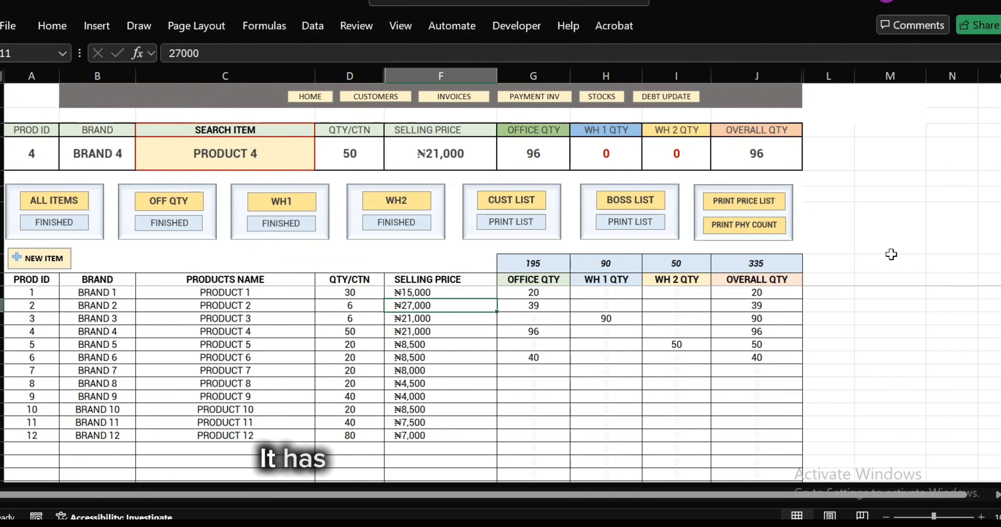
pyautogui.click(316, 369)
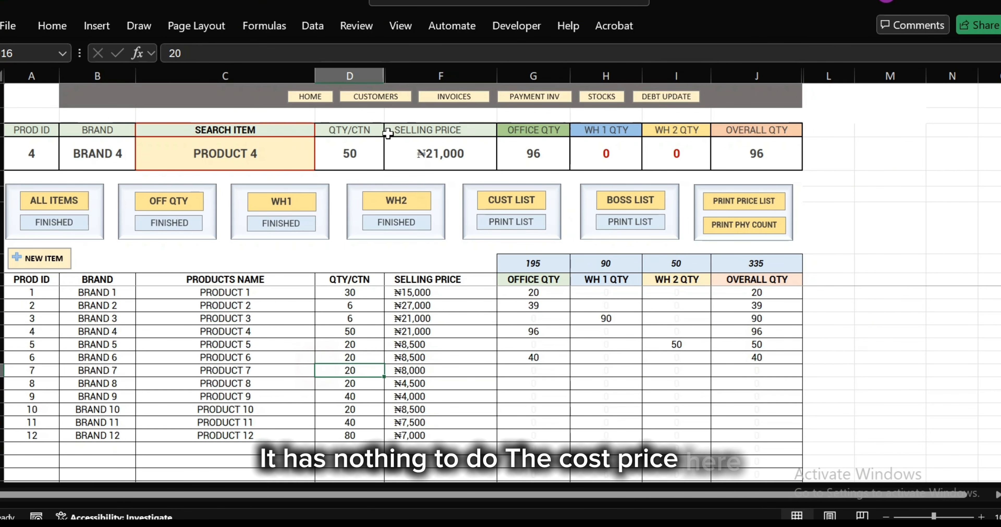
# Go back through the home page and boss dashboard to the boss items page and select PRODUCT 2's cost price
pyautogui.click(311, 97)
pyautogui.click(110, 351)
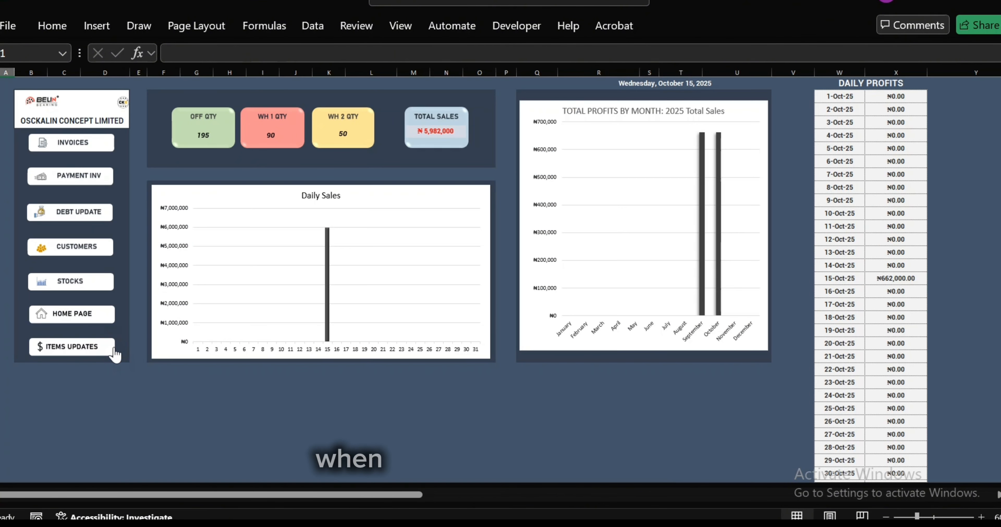
pyautogui.click(111, 344)
pyautogui.click(345, 281)
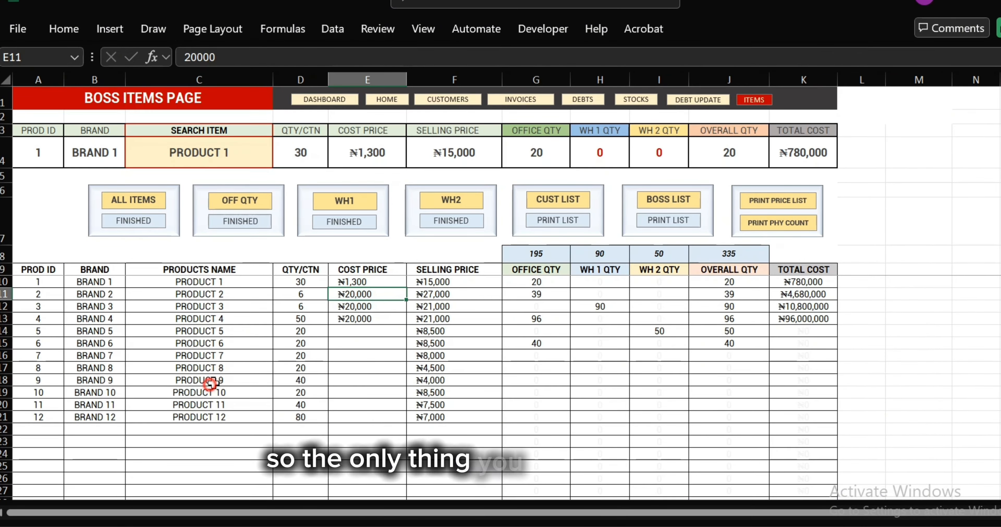
# Check the empty cost price cells of PRODUCT 5, PRODUCT 6, PRODUCT 11 and PRODUCT 12 on the boss items page
pyautogui.click(361, 330)
pyautogui.click(362, 343)
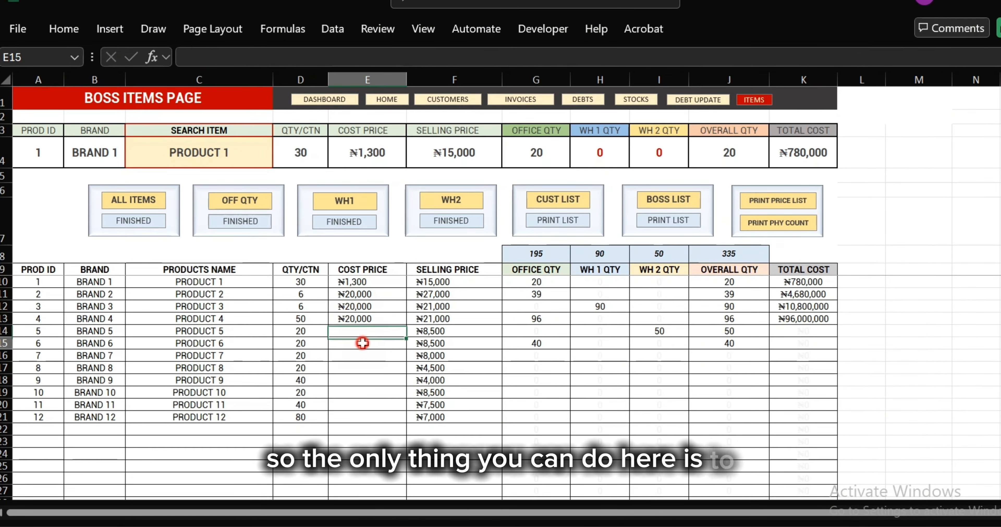
pyautogui.click(373, 406)
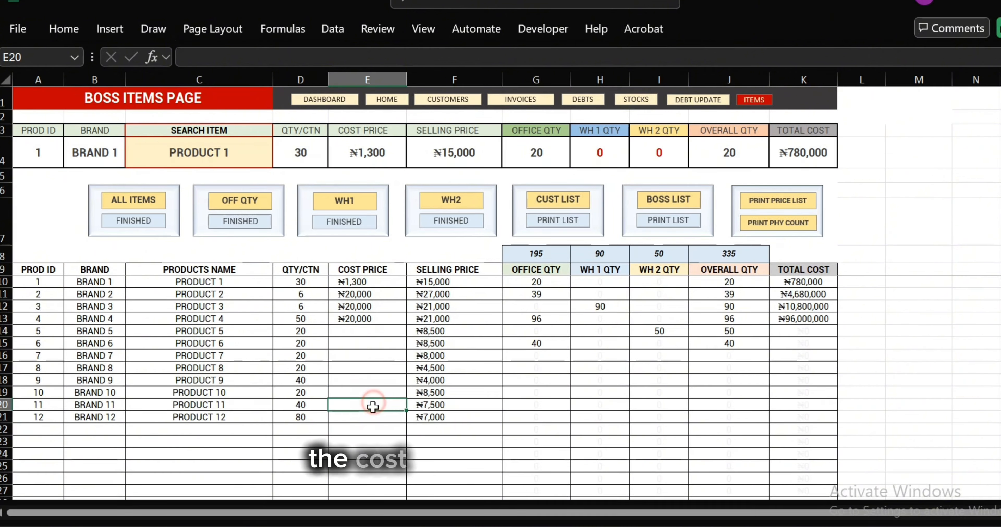
pyautogui.click(373, 414)
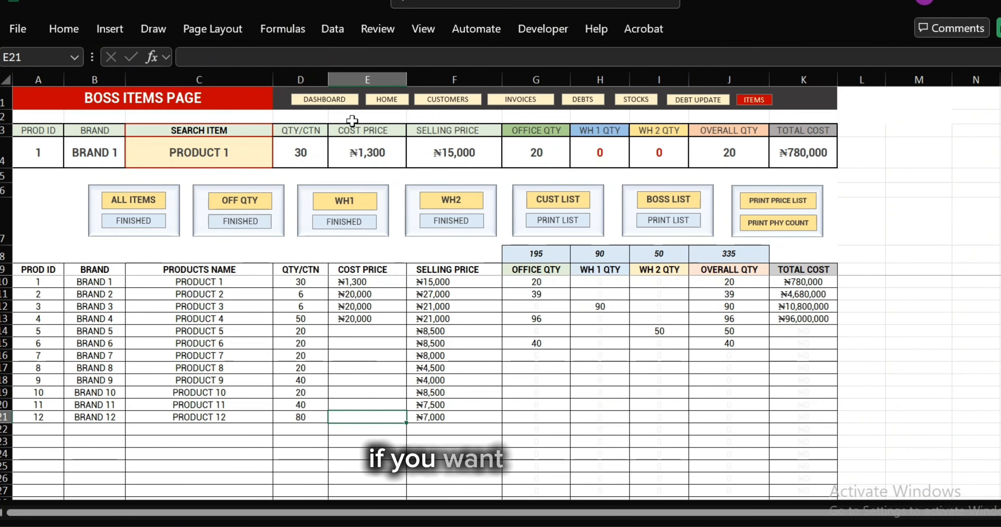
# Visit the boss dashboard, invoice page and home page, and return to the boss dashboard to review the sales and profit figures
pyautogui.click(328, 100)
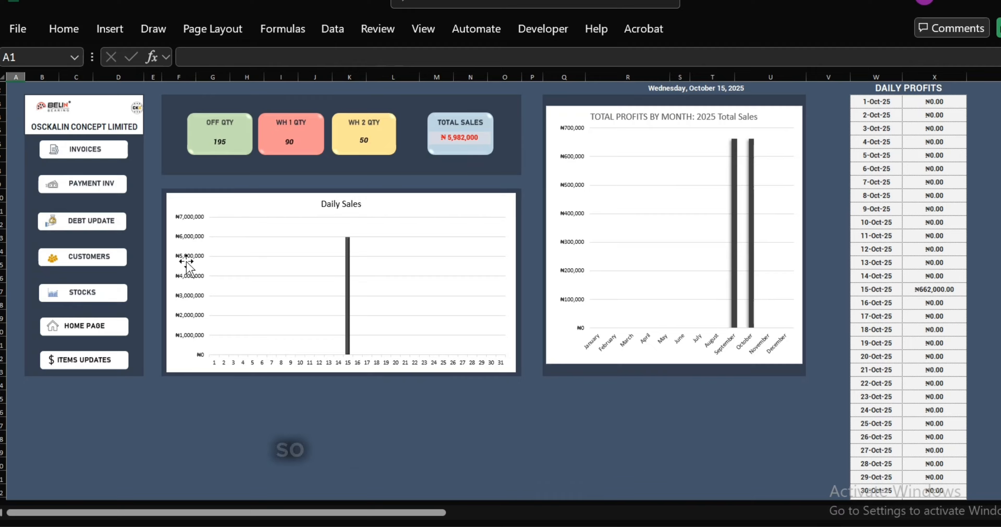
pyautogui.click(100, 152)
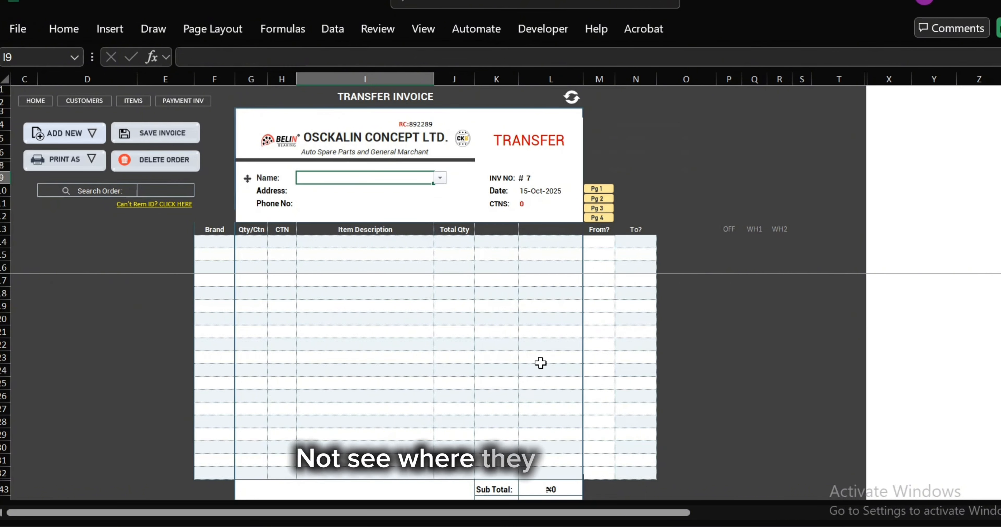
pyautogui.click(34, 102)
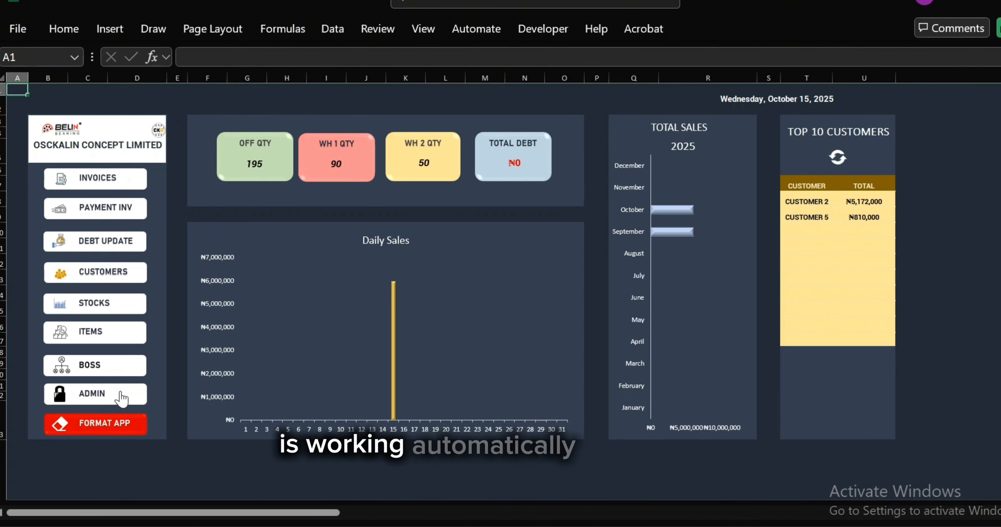
pyautogui.click(119, 375)
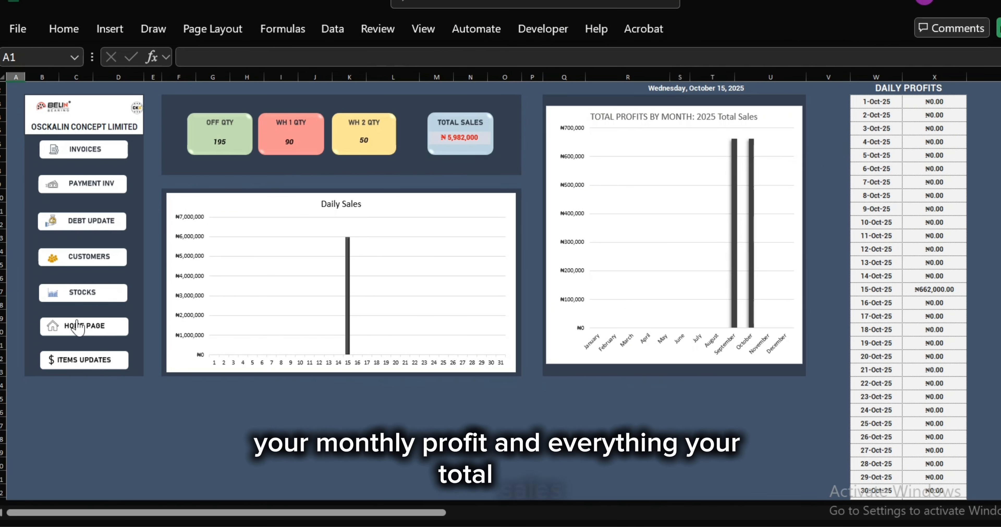
# Look up PRODUCT 3 on the boss items page and examine its cost price and total cost
pyautogui.click(97, 359)
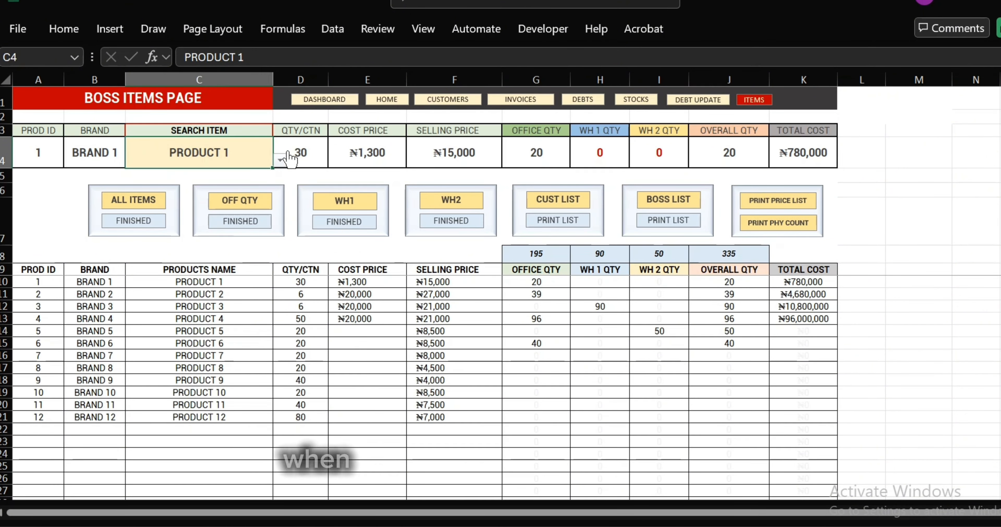
pyautogui.click(279, 159)
pyautogui.click(227, 209)
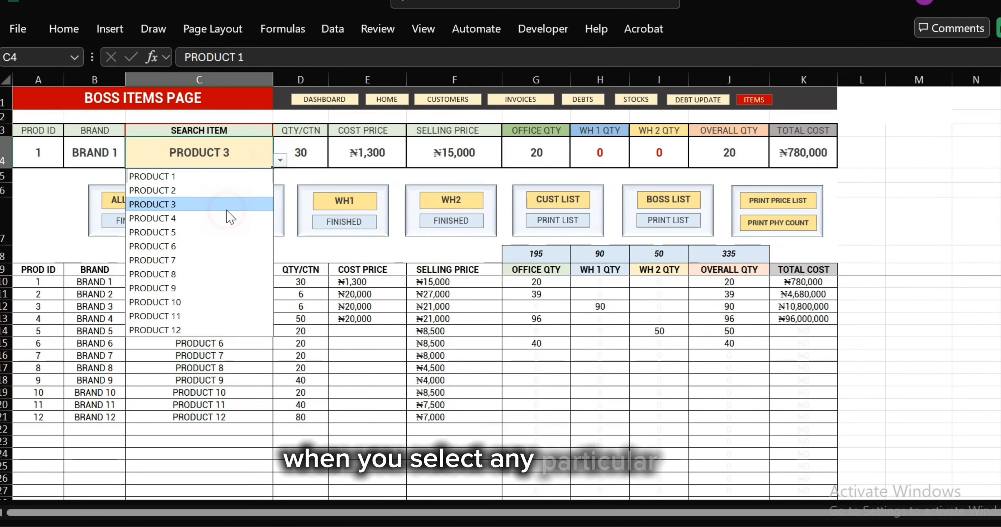
pyautogui.click(365, 153)
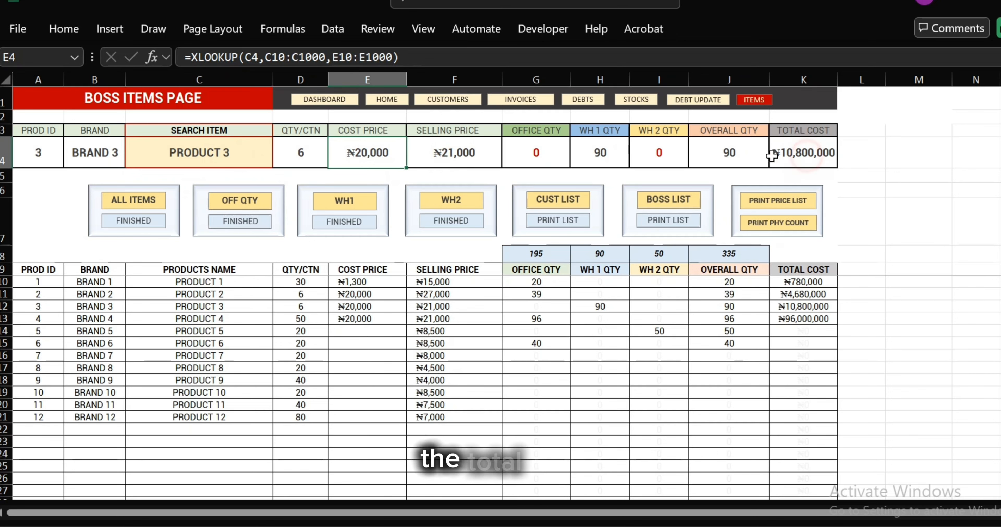
pyautogui.click(375, 318)
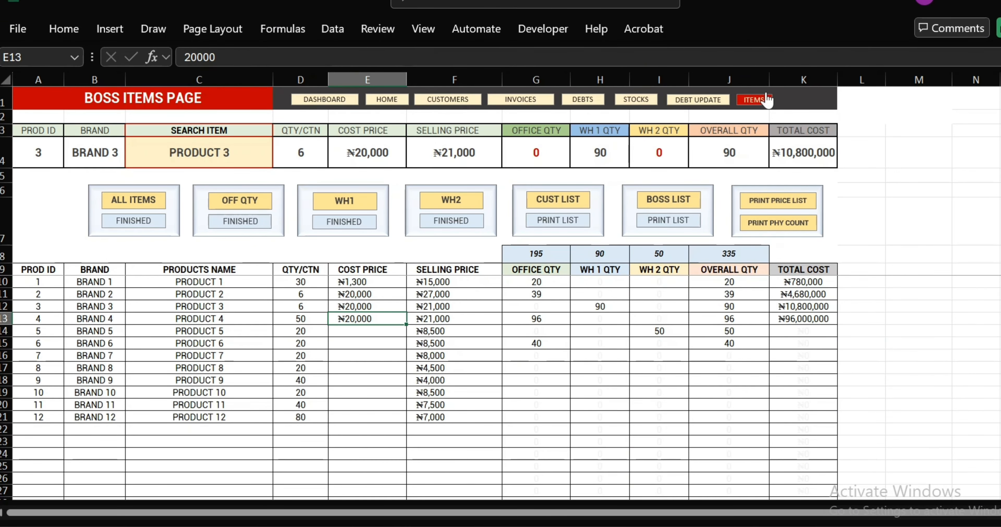
# Switch to the regular items page and check the PRODUCT 4 item search for which price details it shows
pyautogui.click(753, 100)
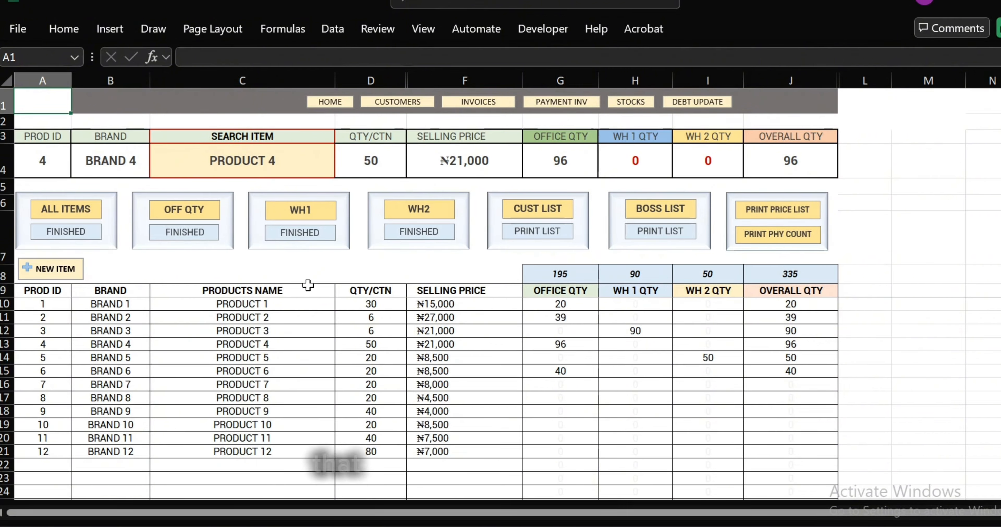
pyautogui.click(326, 154)
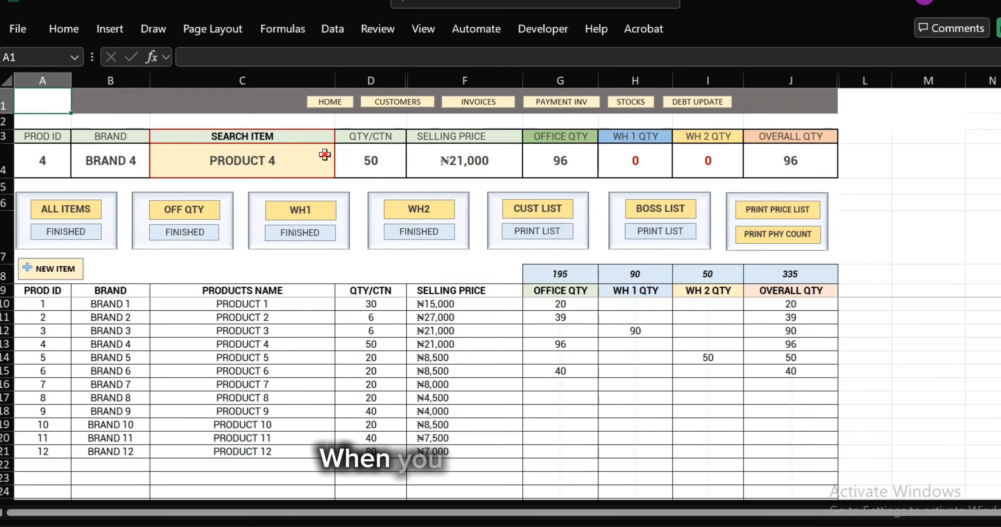
pyautogui.click(342, 171)
pyautogui.click(279, 231)
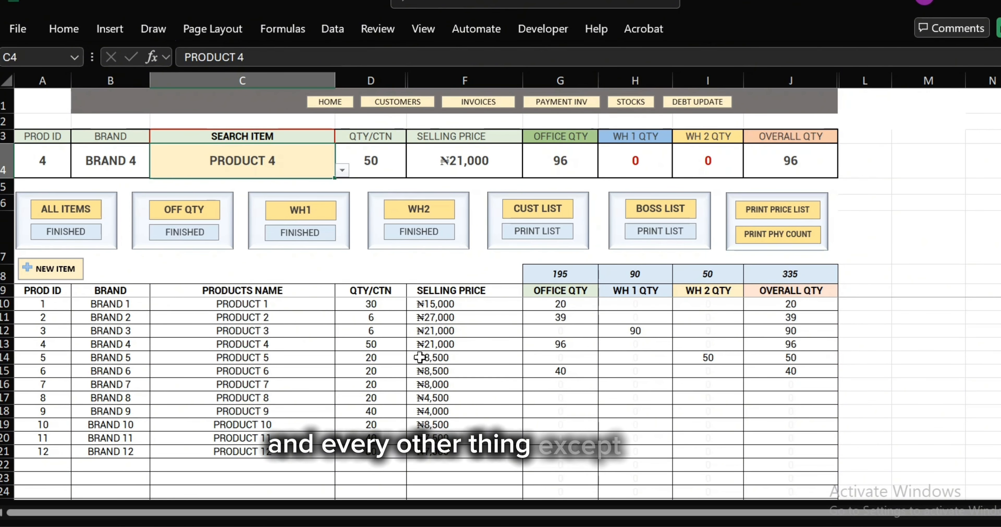
pyautogui.click(427, 372)
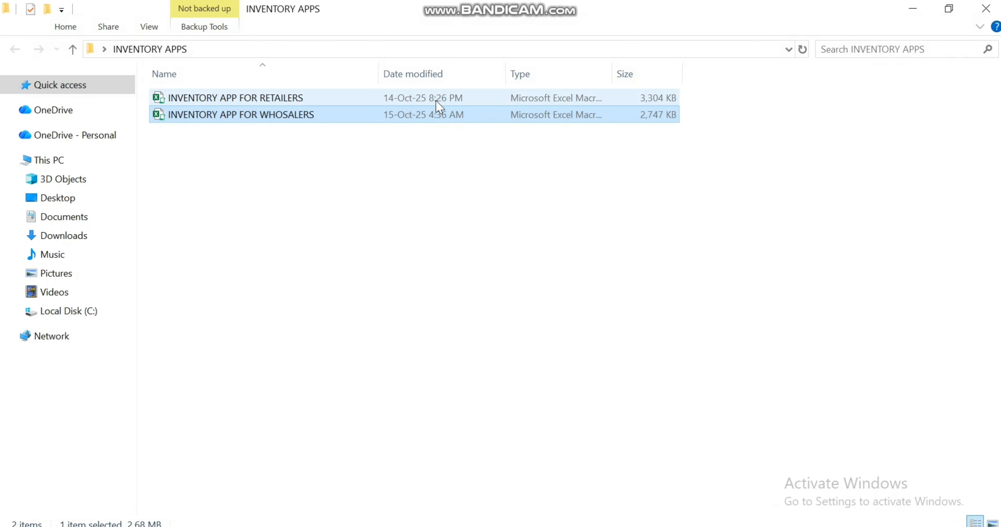
# Open the INVENTORY APP FOR RETAILERS workbook and log in with the boss account's user name and password
pyautogui.click(435, 100)
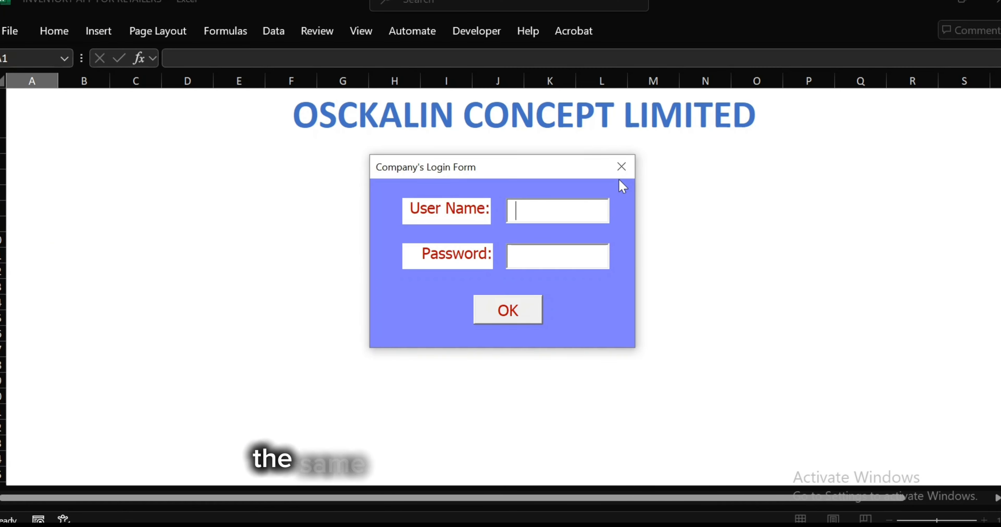
pyautogui.write('BOSS')
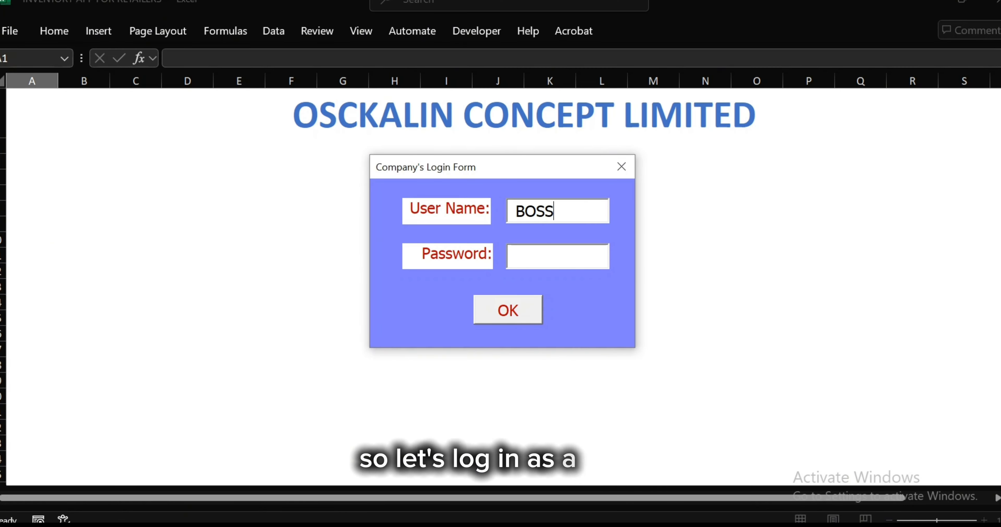
pyautogui.press('Tab')
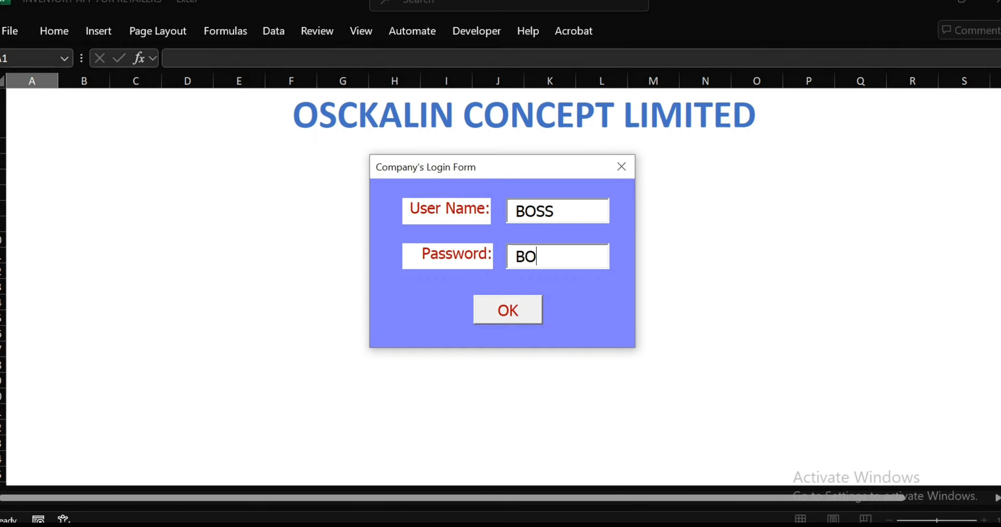
pyautogui.click(479, 310)
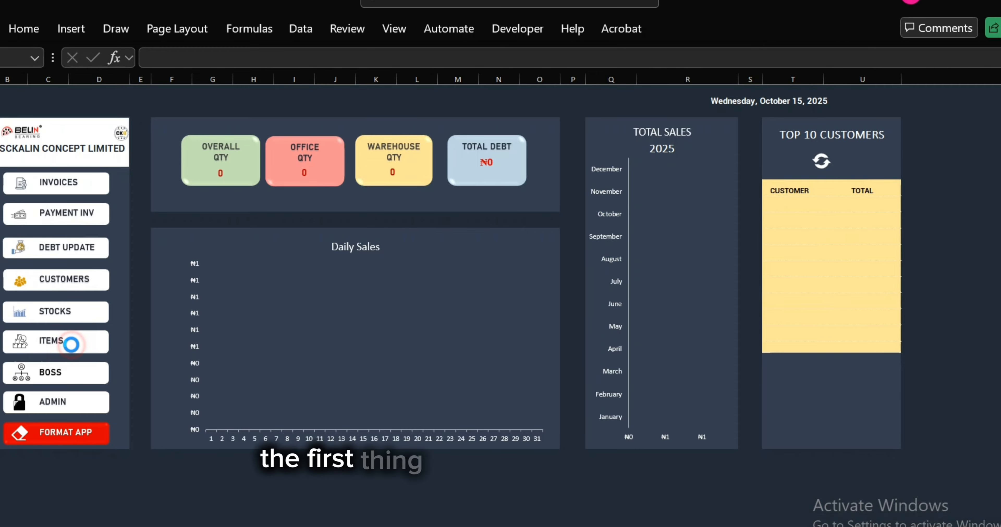
# Open the retailers app's items page and examine the stock quantity columns, including the carton and piece columns
pyautogui.click(70, 342)
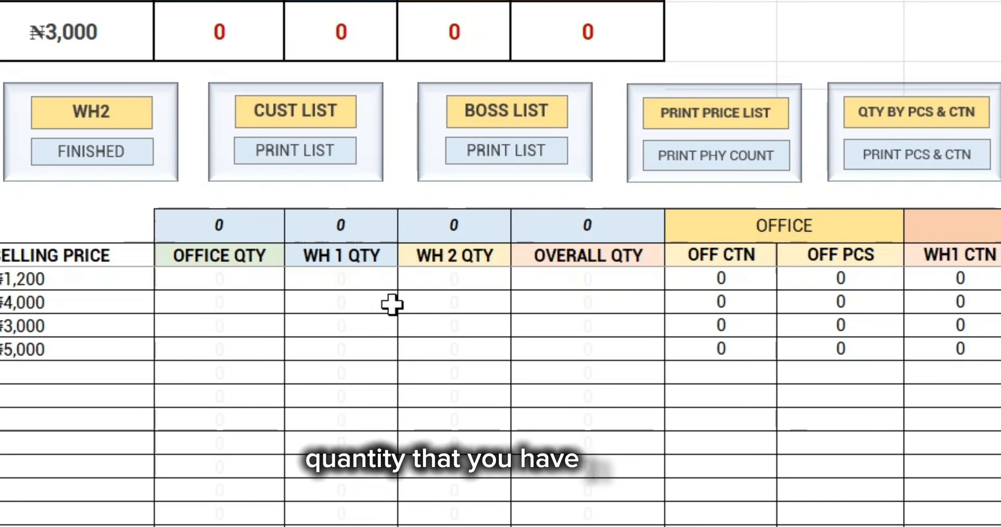
pyautogui.moveTo(804, 524); pyautogui.dragTo(839, 523)
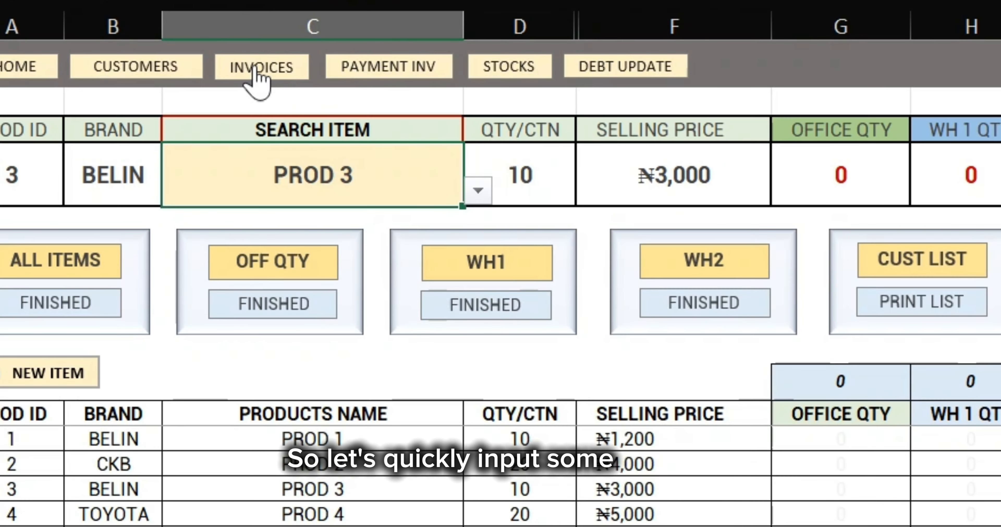
# Create a New Arrival invoice for Supplier 4 and save it
pyautogui.click(161, 70)
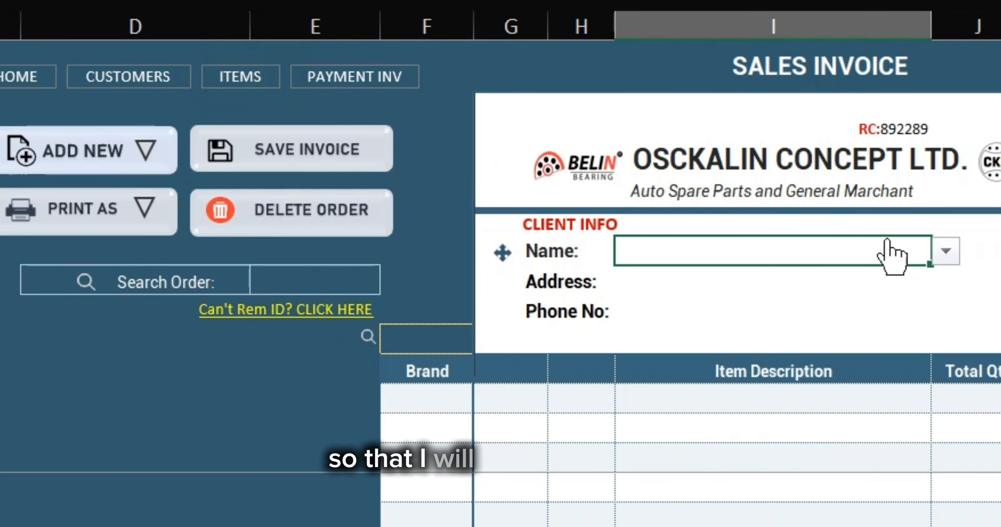
pyautogui.click(112, 155)
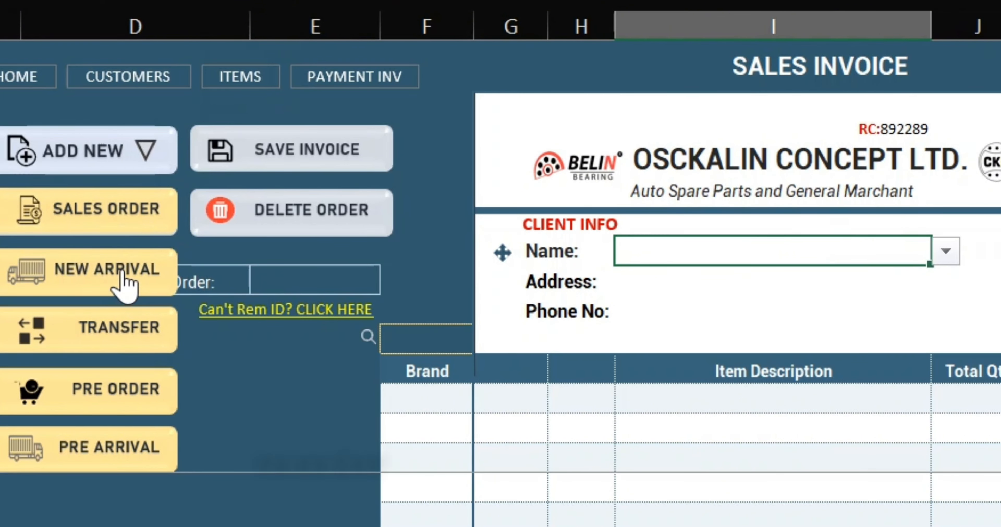
pyautogui.click(123, 272)
pyautogui.click(932, 248)
pyautogui.click(459, 196)
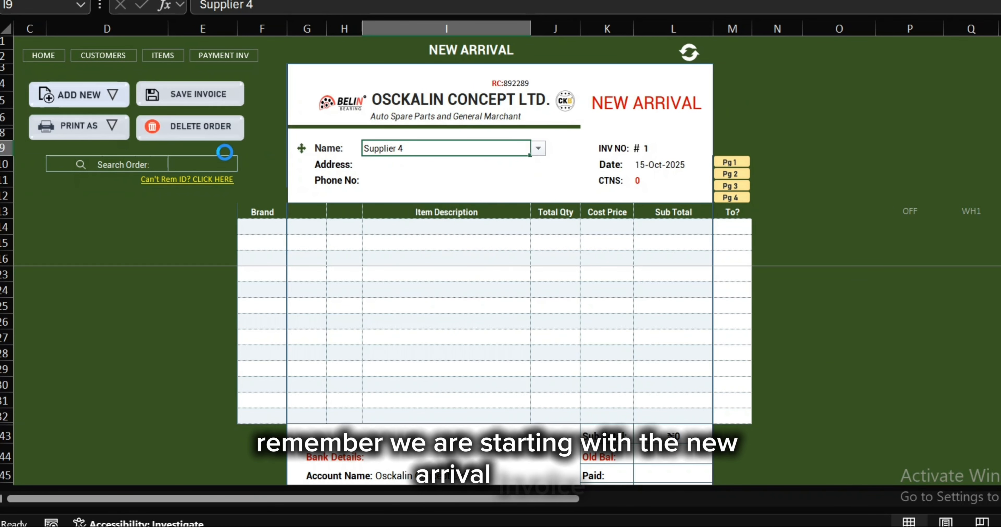
pyautogui.click(228, 95)
# Add PROD 1, PROD 2, PROD 3 and PROD 4 as the first four item lines of the New Arrival invoice
pyautogui.click(479, 225)
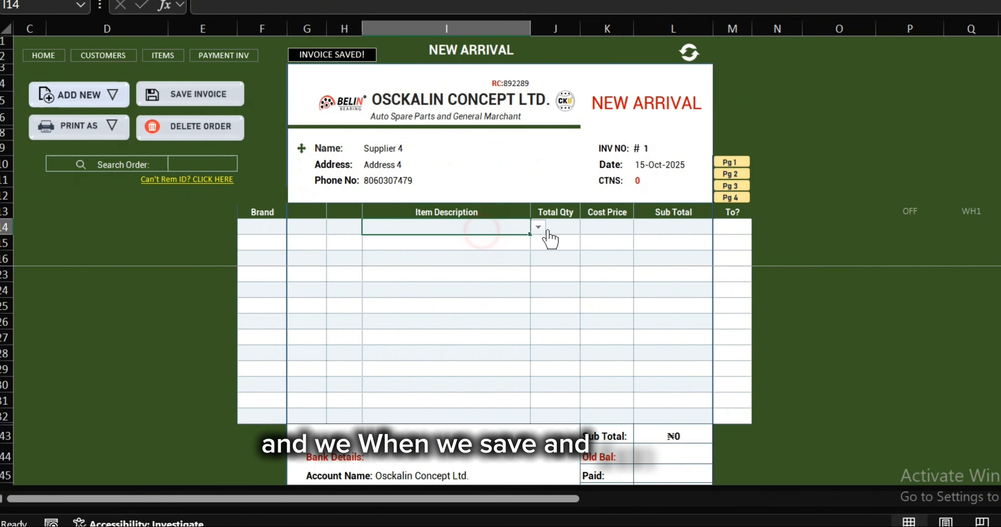
pyautogui.click(539, 227)
pyautogui.click(482, 241)
pyautogui.click(359, 226)
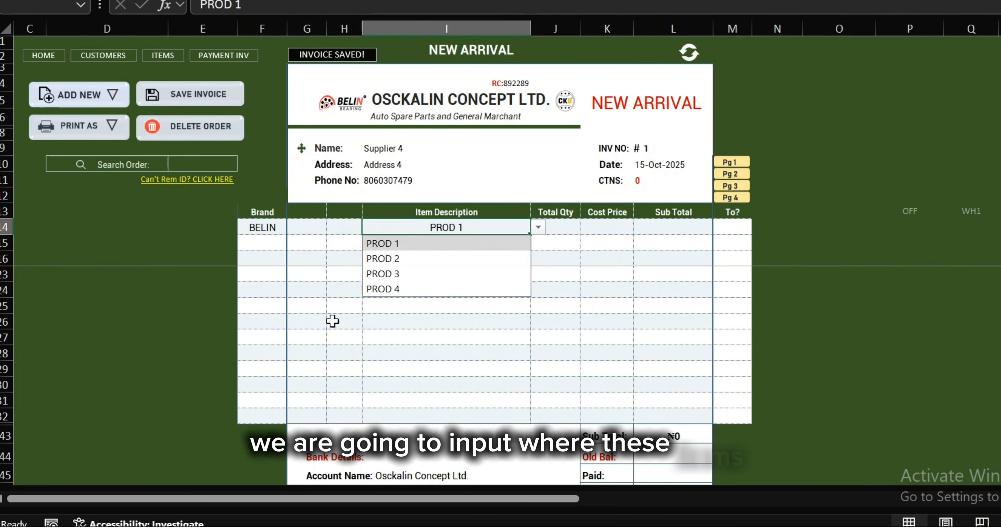
pyautogui.click(440, 248)
pyautogui.click(514, 244)
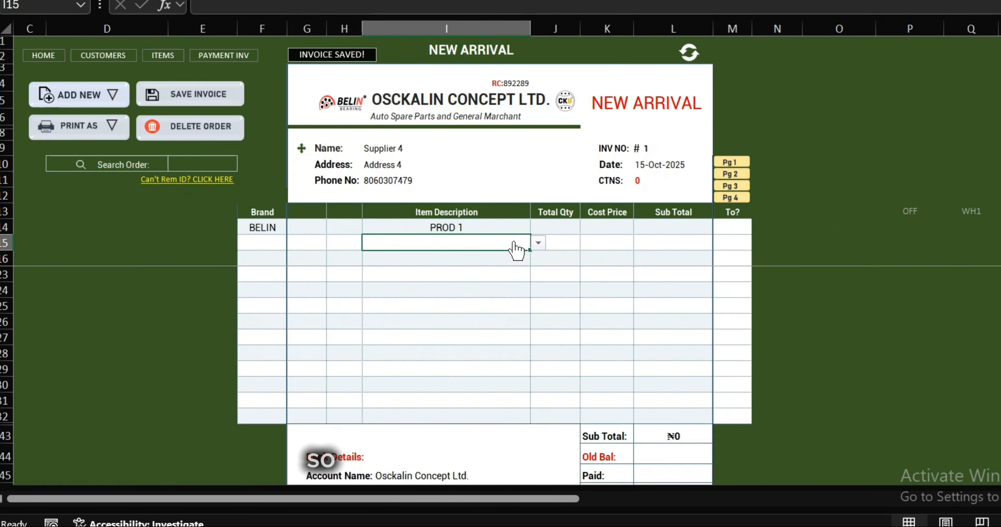
pyautogui.click(538, 243)
pyautogui.click(471, 275)
pyautogui.click(476, 259)
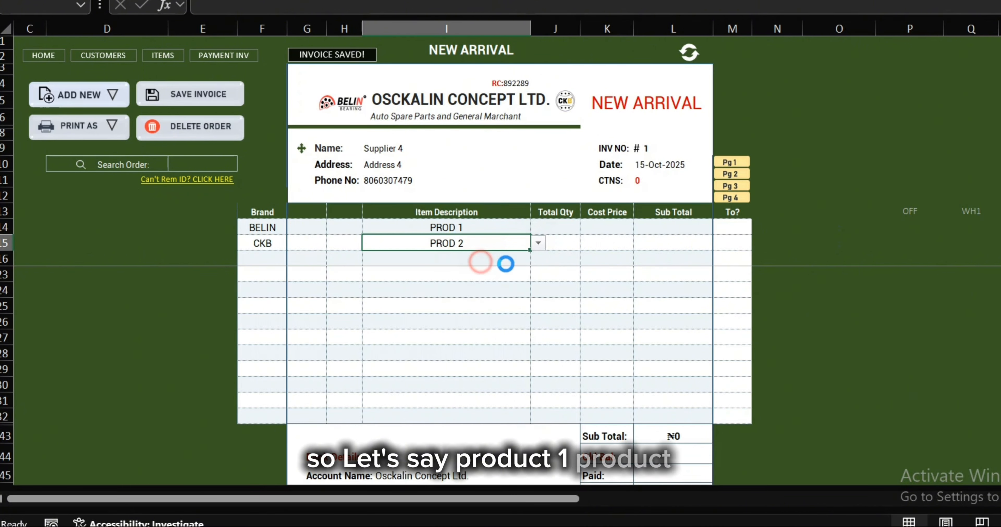
pyautogui.click(538, 258)
pyautogui.click(455, 306)
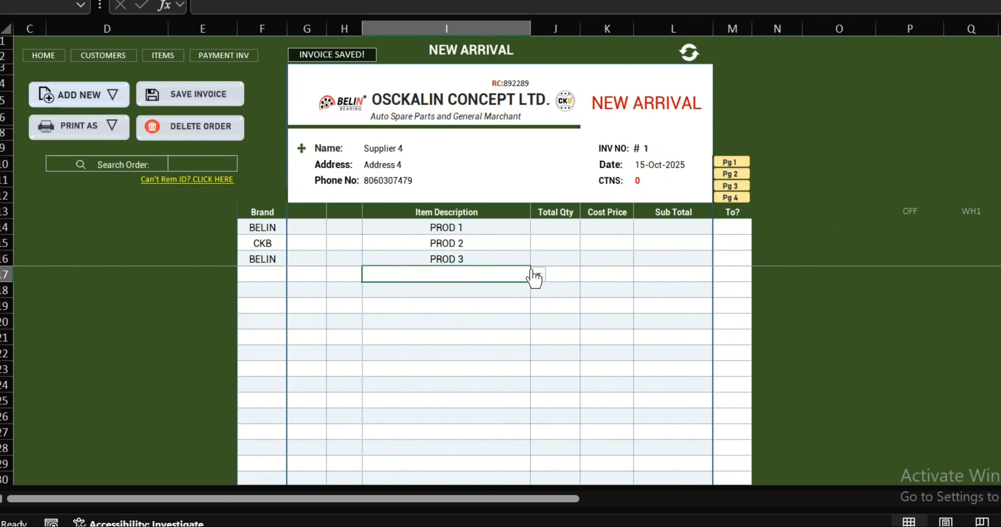
pyautogui.click(537, 274)
pyautogui.click(427, 333)
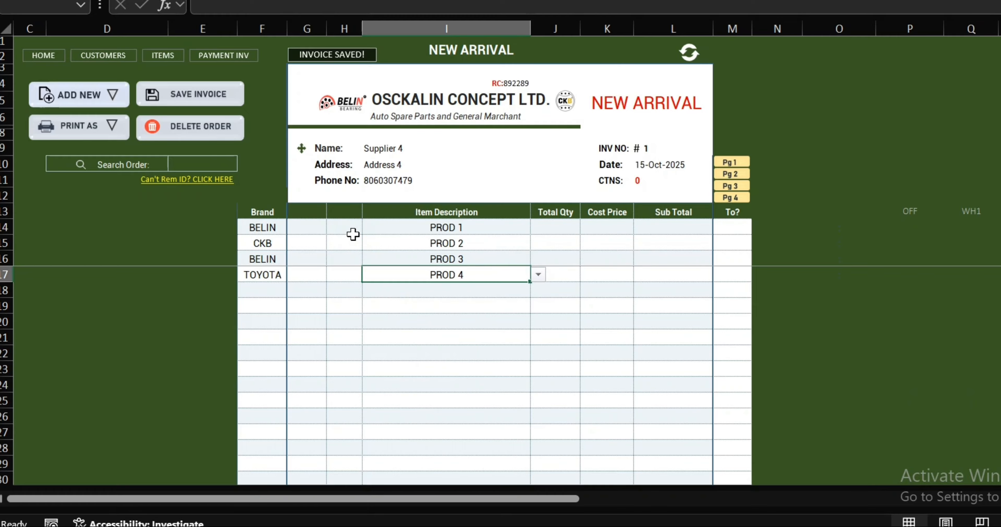
# Enter a total quantity of 5000 for PROD 1 and replace it with 7000
pyautogui.click(366, 244)
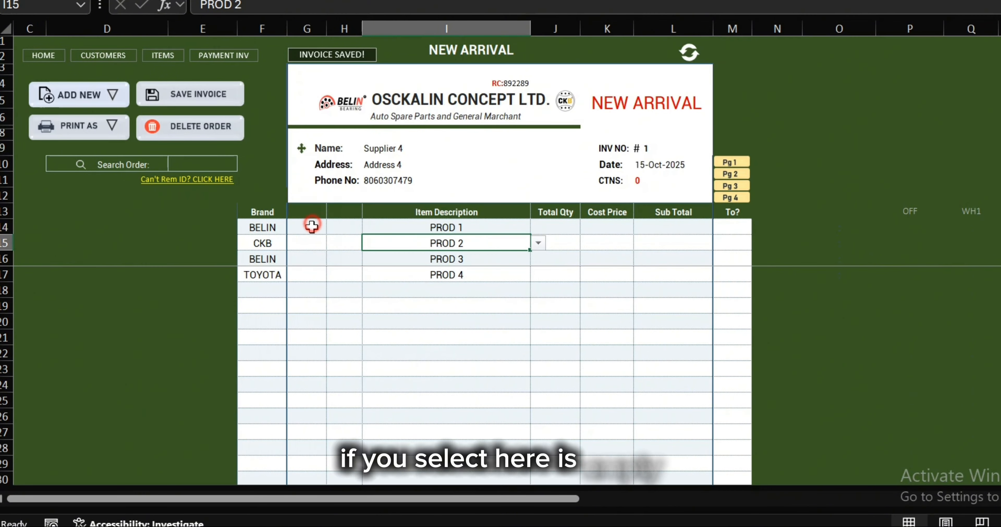
pyautogui.click(567, 229)
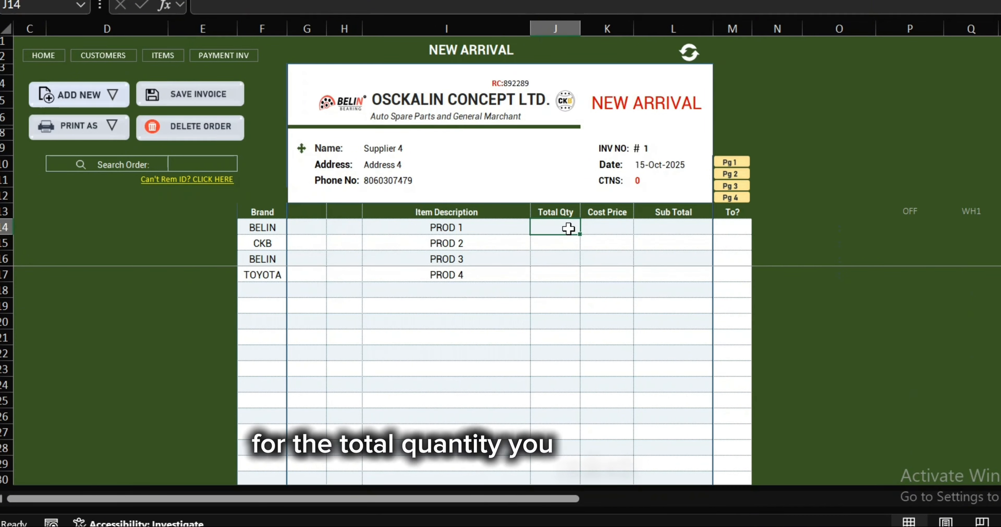
pyautogui.write('5000')
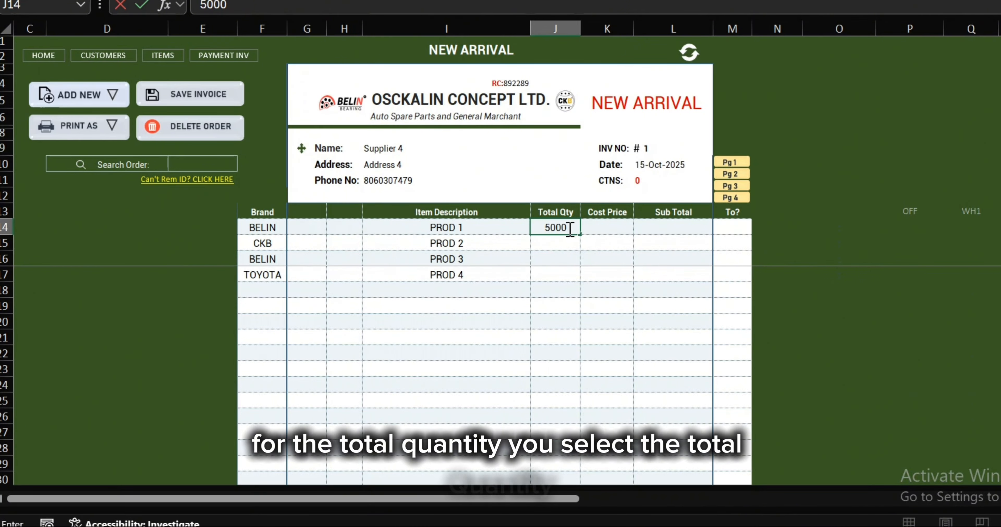
pyautogui.press('Return')
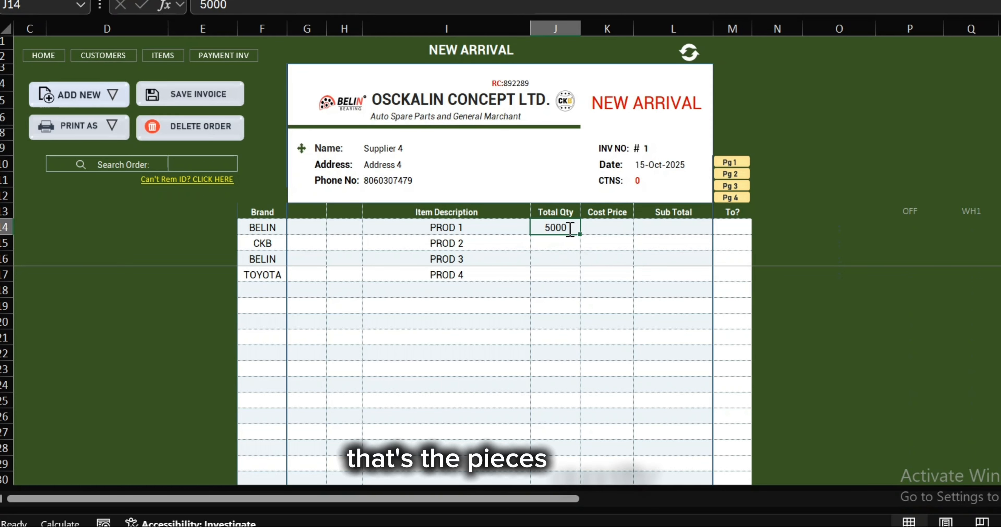
pyautogui.write('7000')
pyautogui.press('Return')
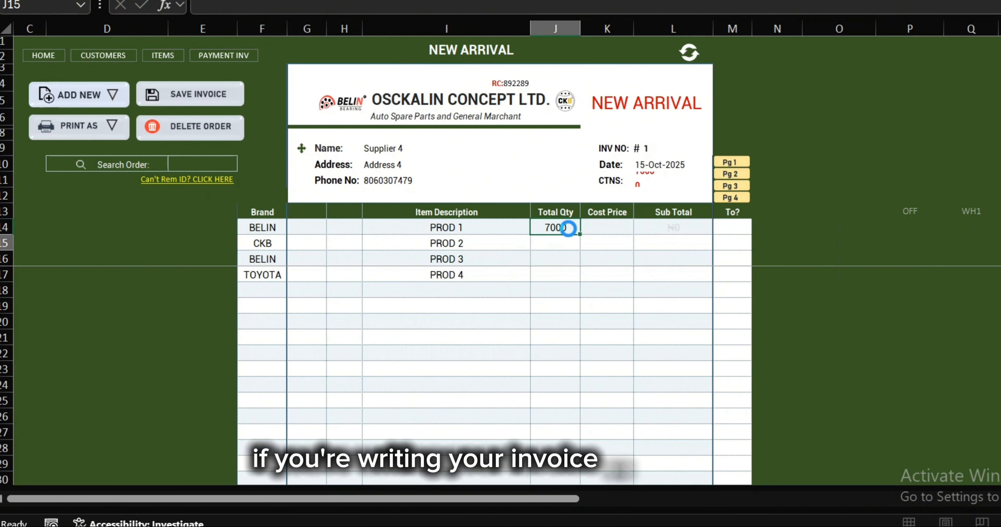
# Enter total quantities of 7000 for PROD 2, 3000 for PROD 3 and 5000 for PROD 4 on the New Arrival invoice
pyautogui.write('7')
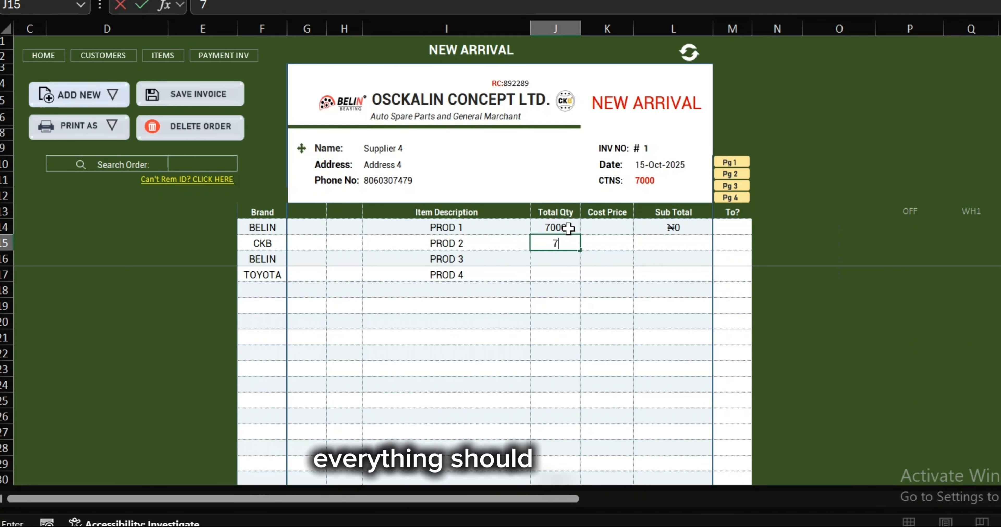
pyautogui.write('000')
pyautogui.press('Return')
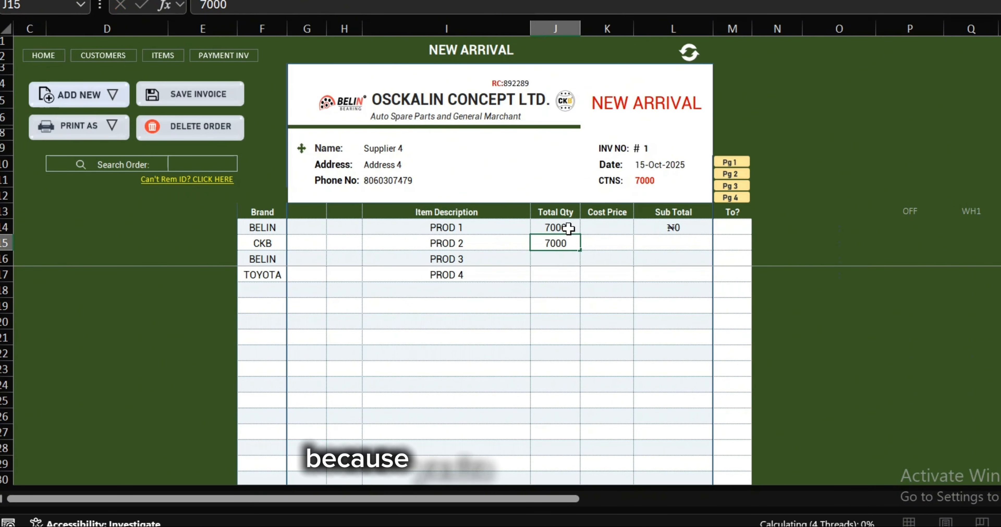
pyautogui.write('3000')
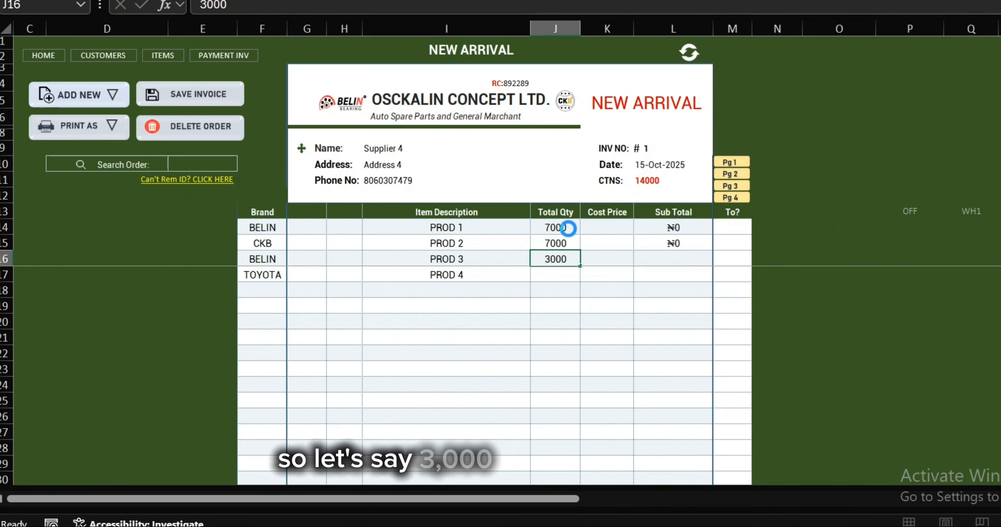
pyautogui.press('Return')
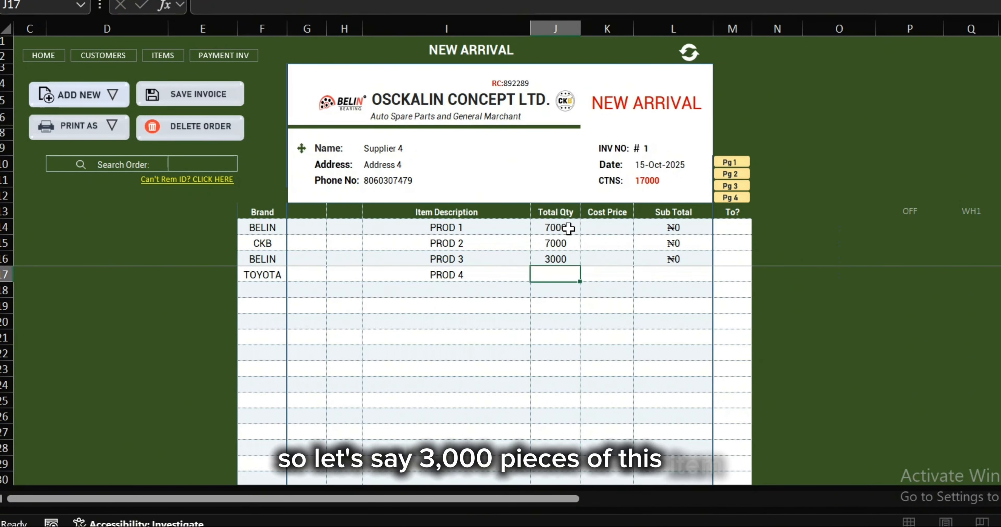
pyautogui.write('5000')
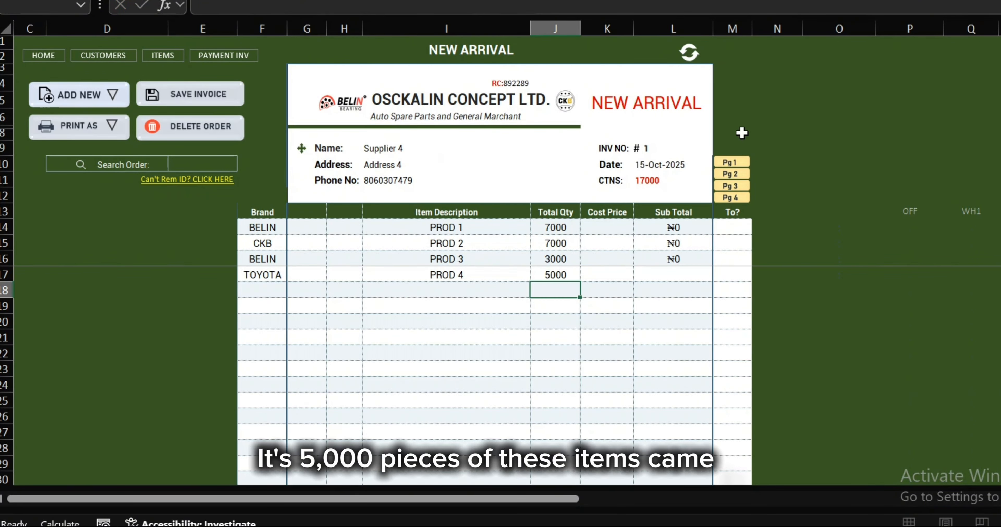
# Set the receiving location of PROD 1 and PROD 2 to OFFICE on the New Arrival invoice
pyautogui.click(729, 229)
pyautogui.click(760, 228)
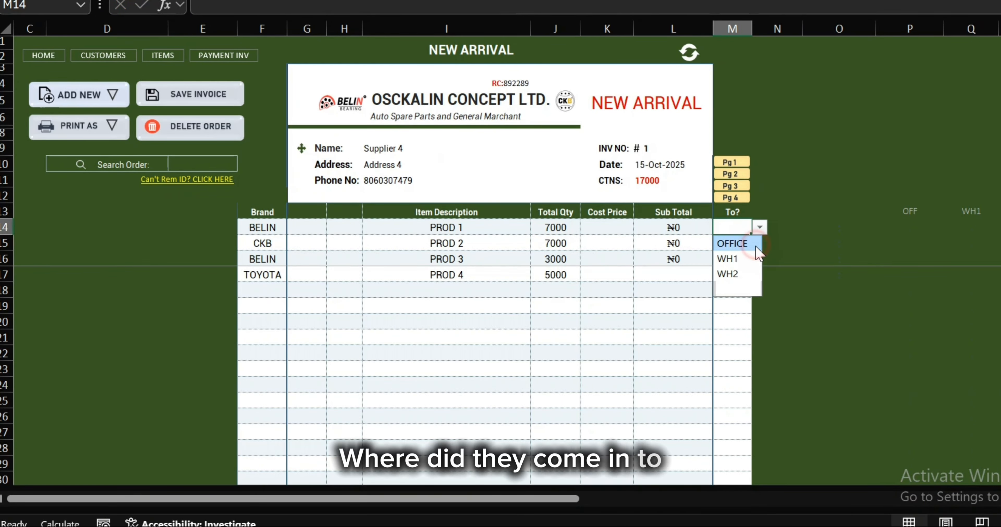
pyautogui.click(734, 244)
pyautogui.click(749, 249)
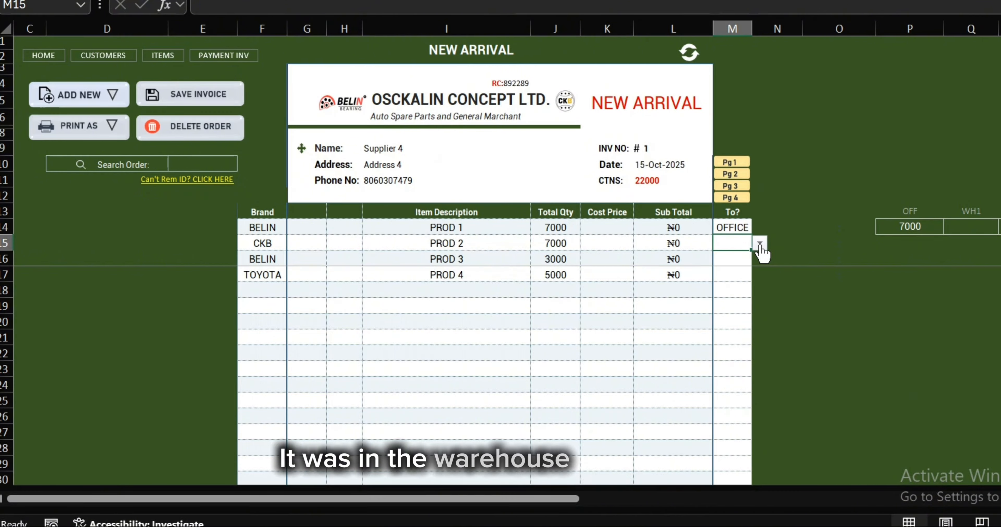
pyautogui.click(760, 244)
pyautogui.click(738, 260)
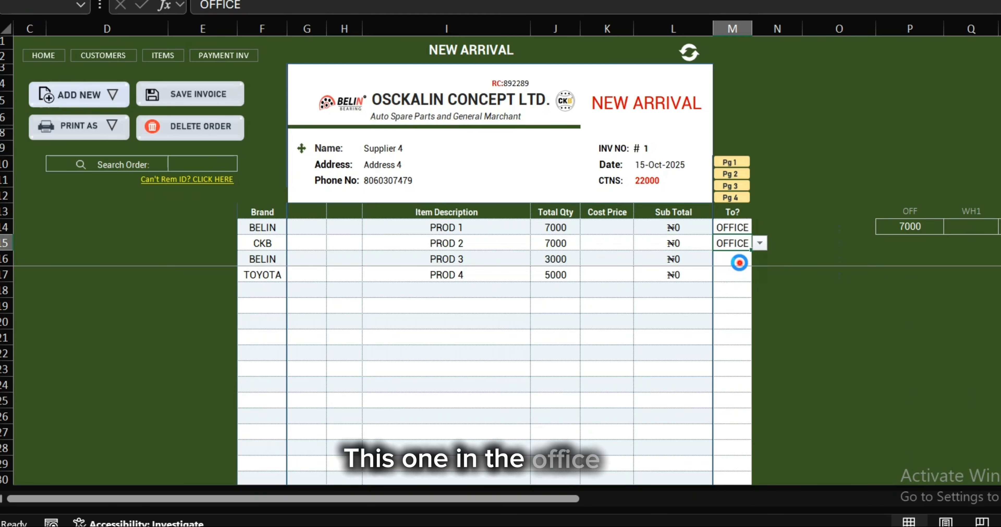
# Set the receiving location of PROD 3 to WH1 and PROD 4 to WH2, and save the New Arrival invoice
pyautogui.click(745, 260)
pyautogui.click(759, 259)
pyautogui.click(730, 288)
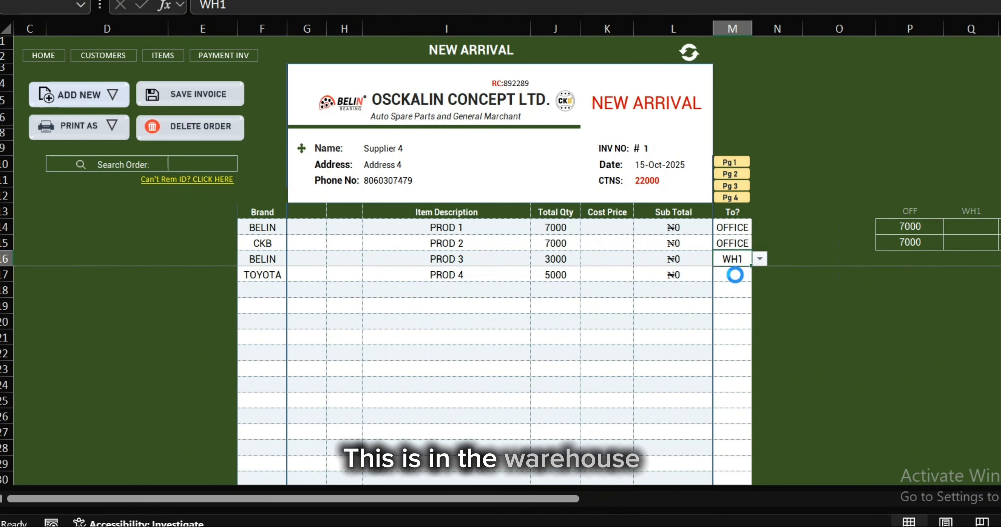
pyautogui.click(749, 277)
pyautogui.click(760, 275)
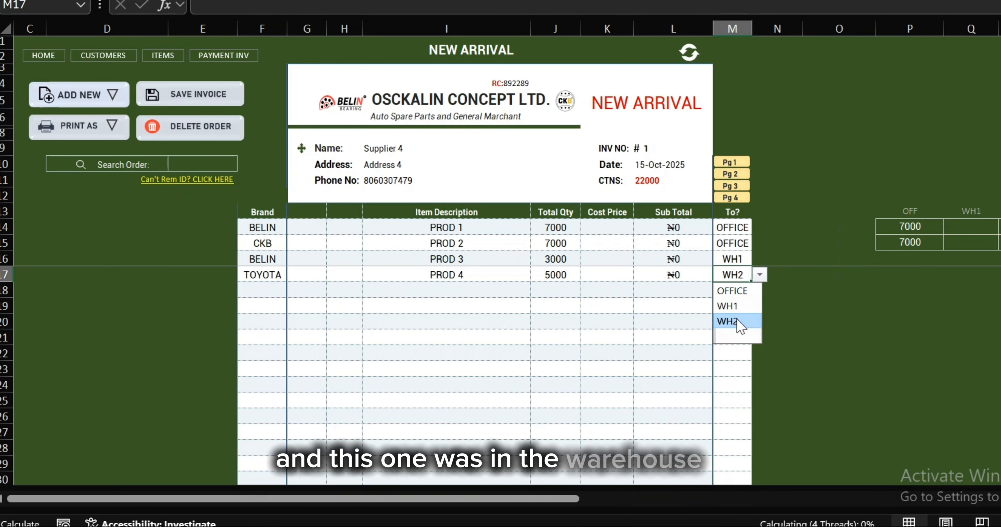
pyautogui.click(730, 322)
pyautogui.click(194, 95)
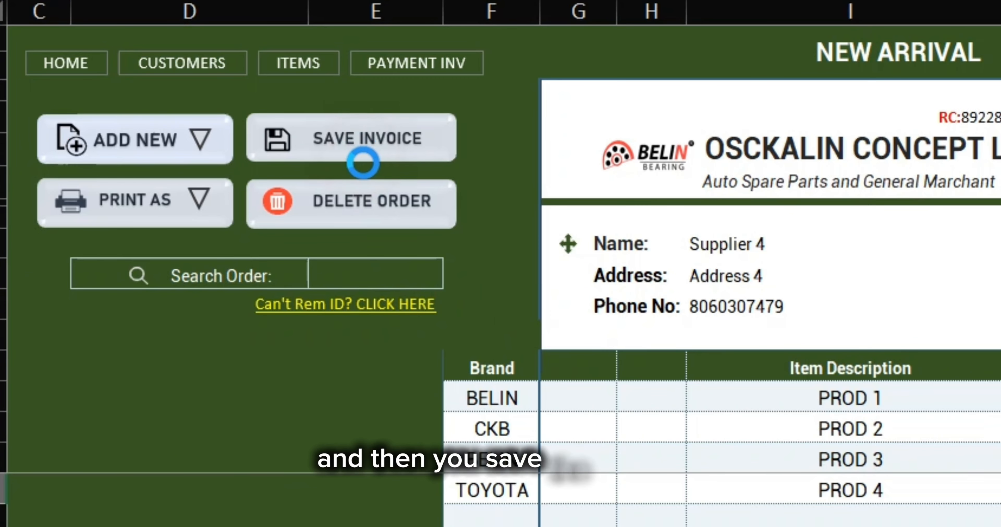
# Open the items page and examine the received stock per location against each product's quantity per carton
pyautogui.click(167, 57)
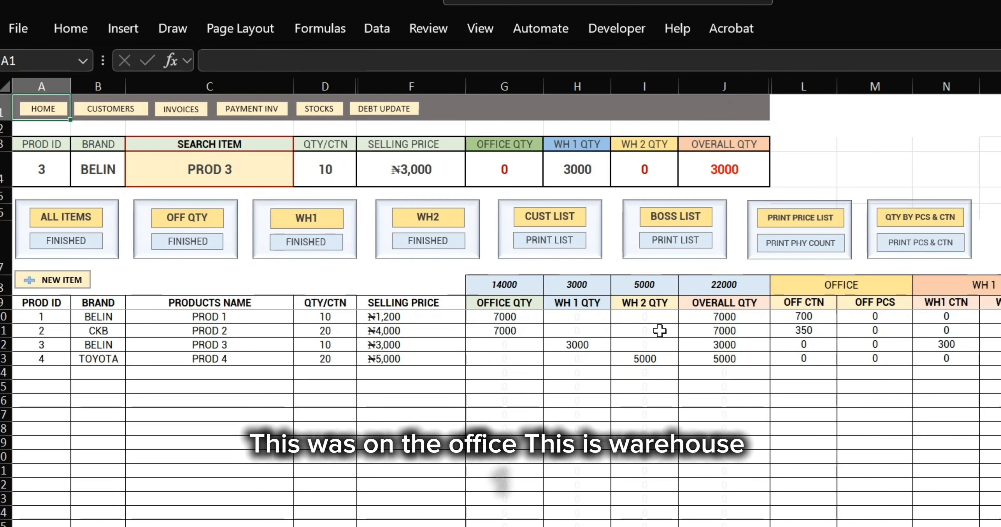
pyautogui.hscroll(3, 613, 371)
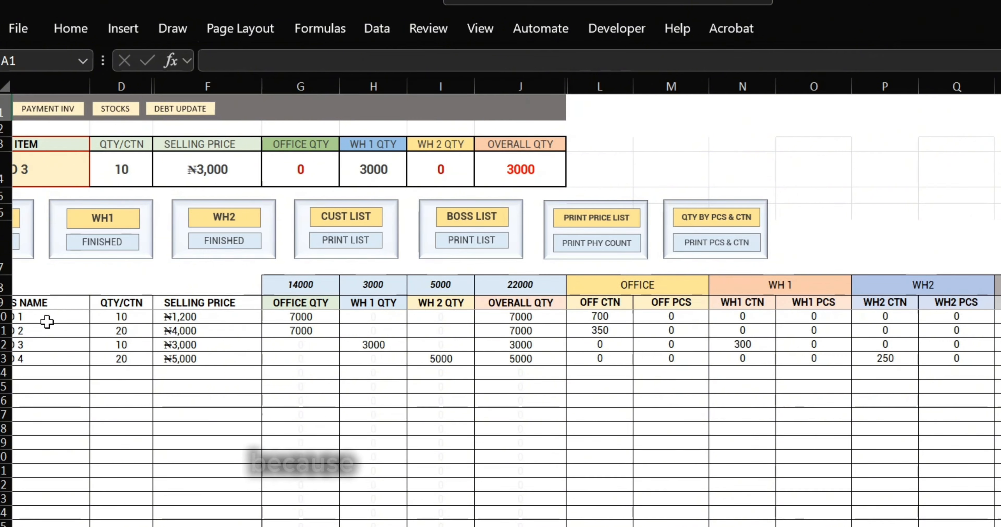
pyautogui.click(135, 321)
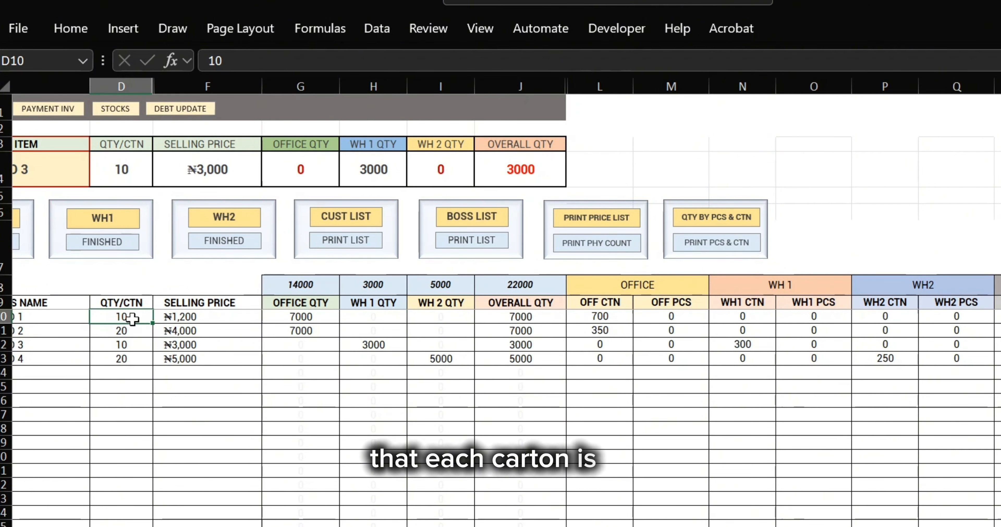
pyautogui.click(130, 332)
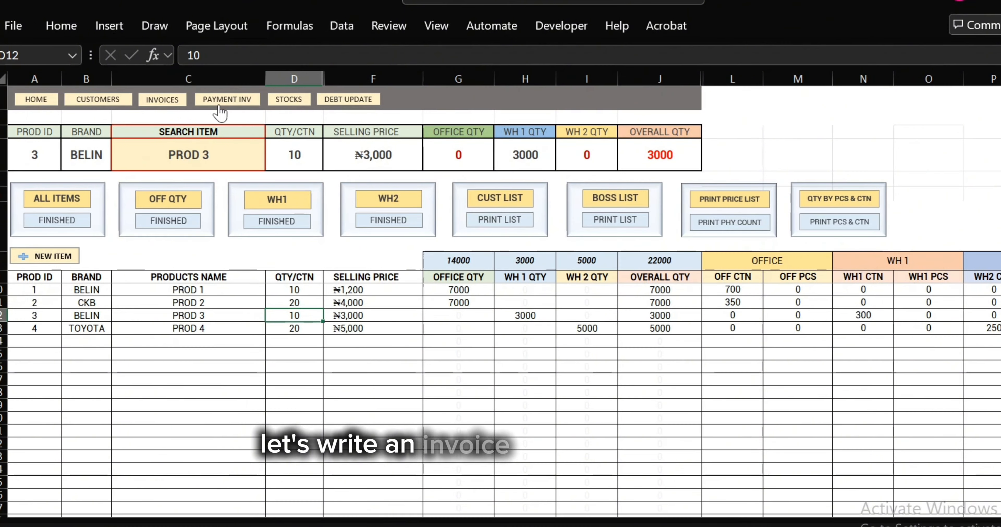
# Create and save a sales invoice for CUSTOMER 2 with 5 of PROD 2 from OFFICE and 6 of PROD 4 from WH2
pyautogui.click(104, 139)
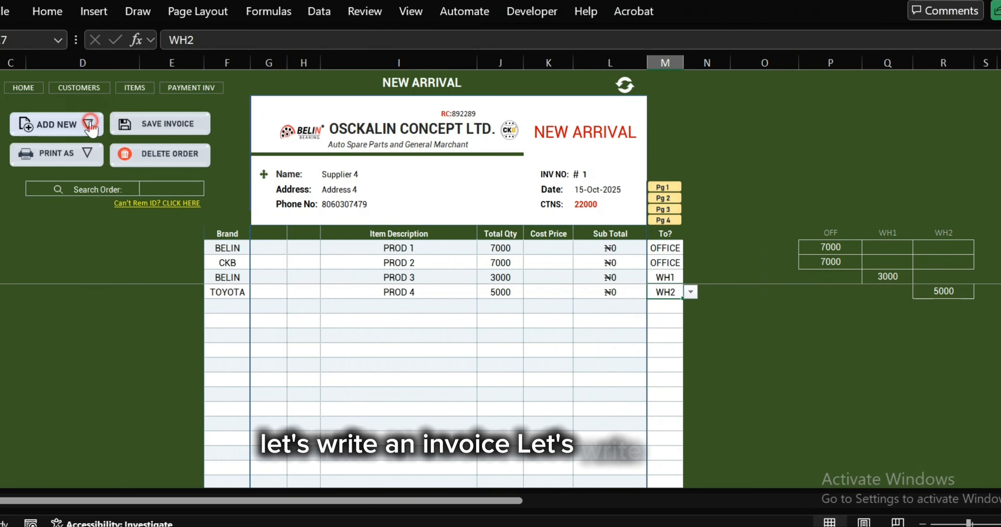
pyautogui.click(67, 154)
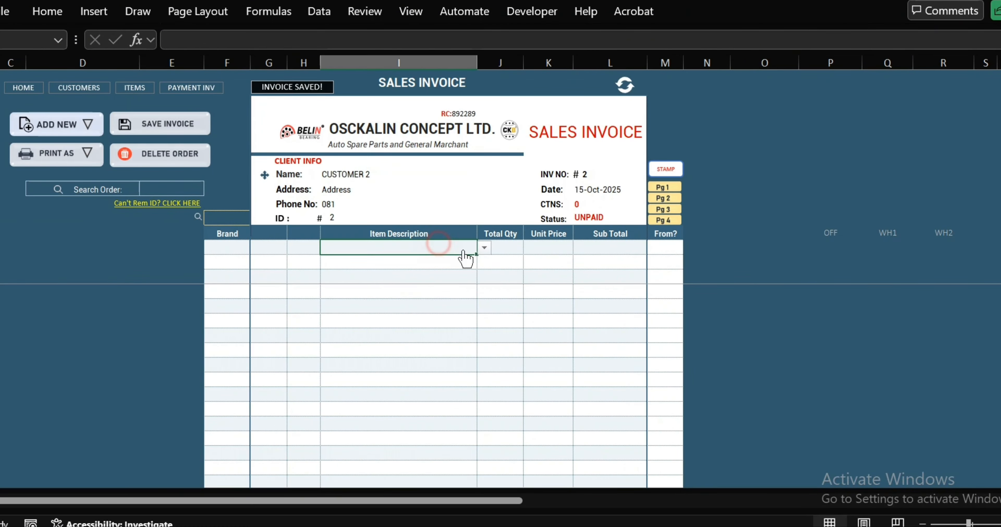
pyautogui.click(484, 262)
pyautogui.click(410, 319)
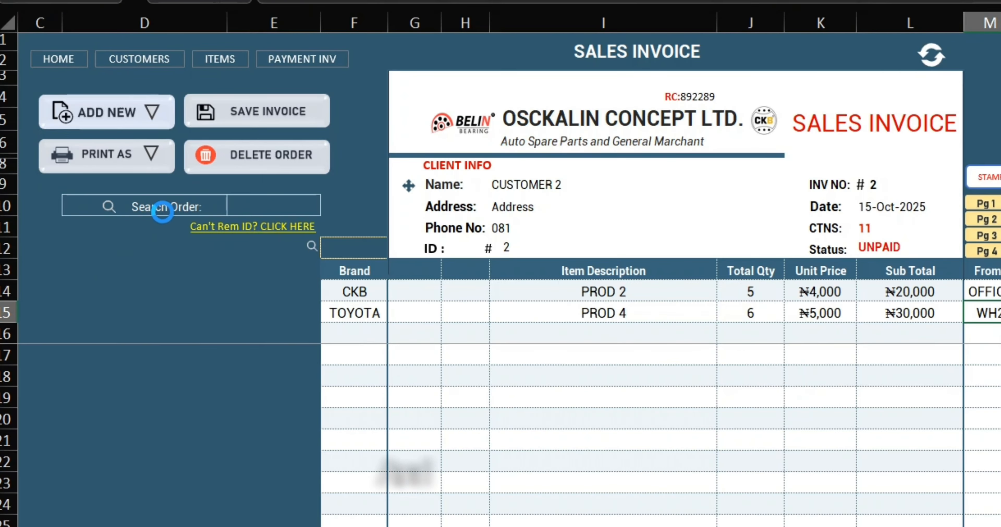
pyautogui.click(252, 114)
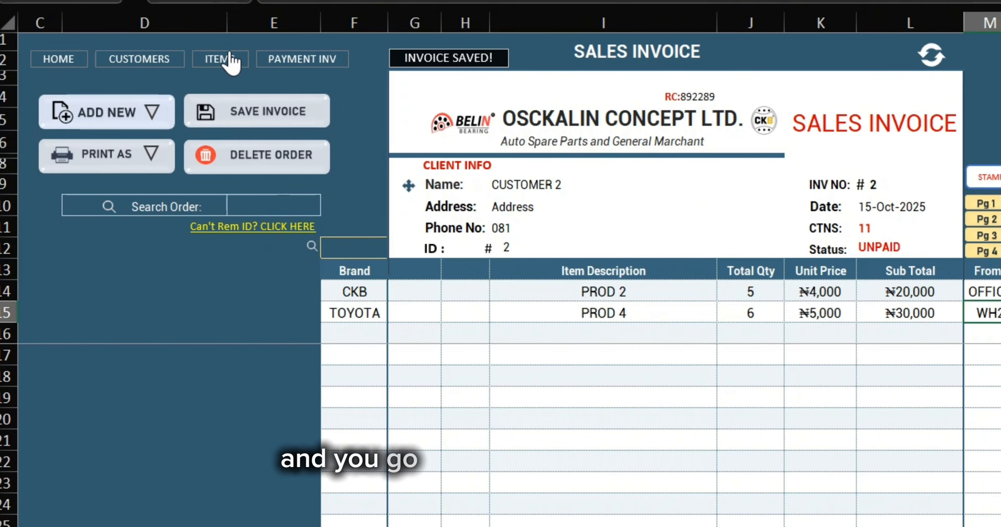
# Show the items page's stock by pieces and cartons and check PROD 2's quantity per carton
pyautogui.click(229, 62)
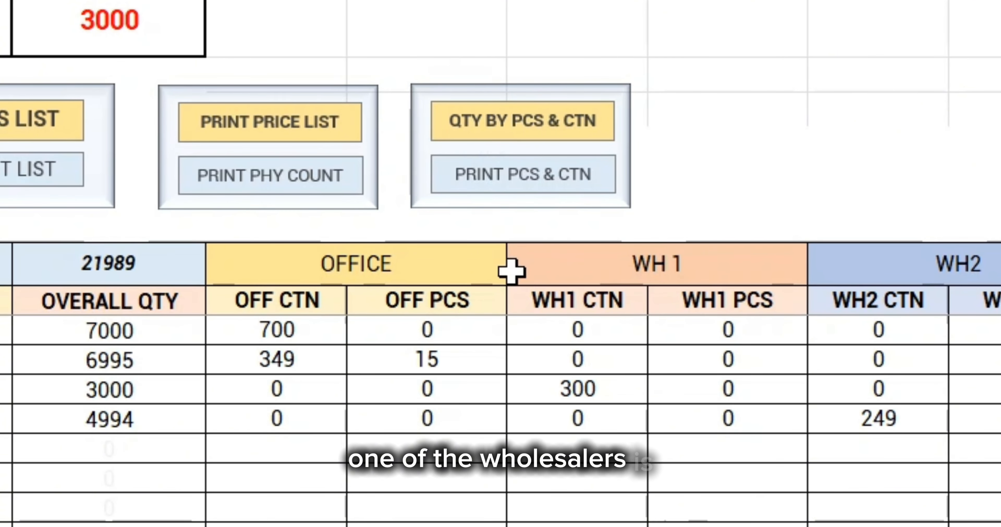
pyautogui.click(486, 109)
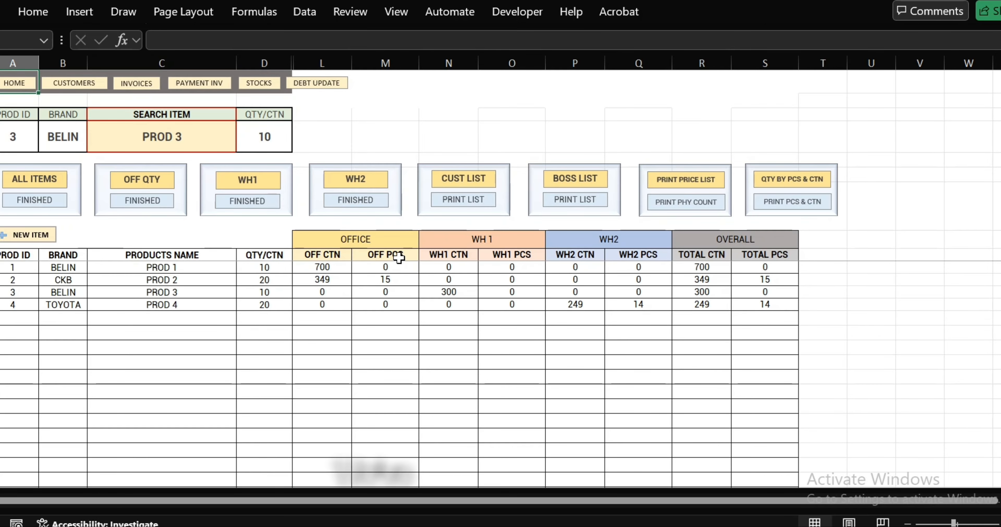
pyautogui.click(171, 280)
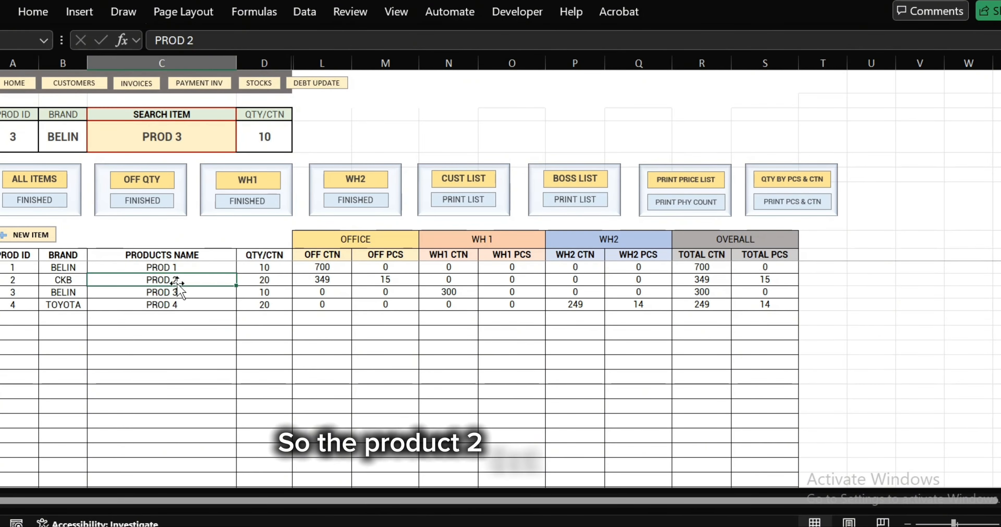
pyautogui.click(266, 282)
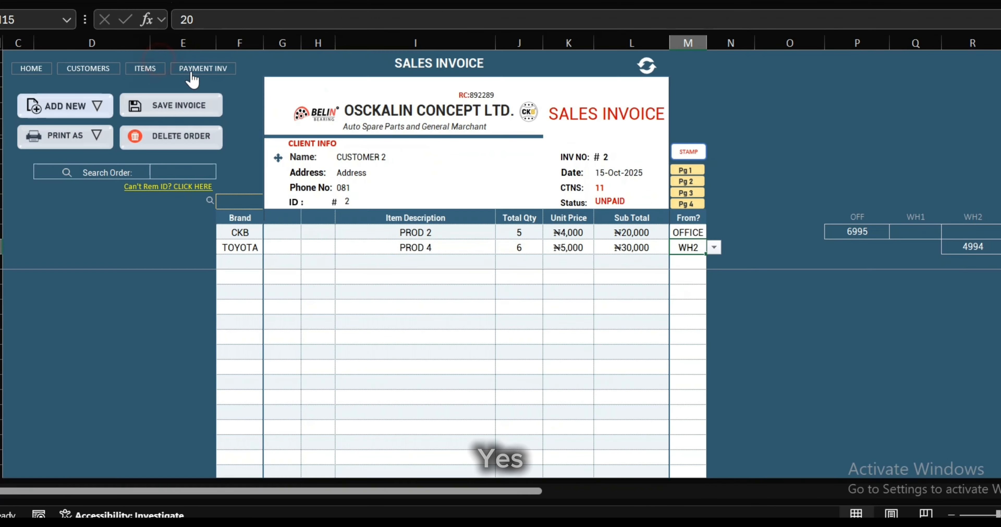
# Compare PROD 2's sold quantity on the sales invoice with its remaining office cartons and pieces on the items page
pyautogui.click(446, 232)
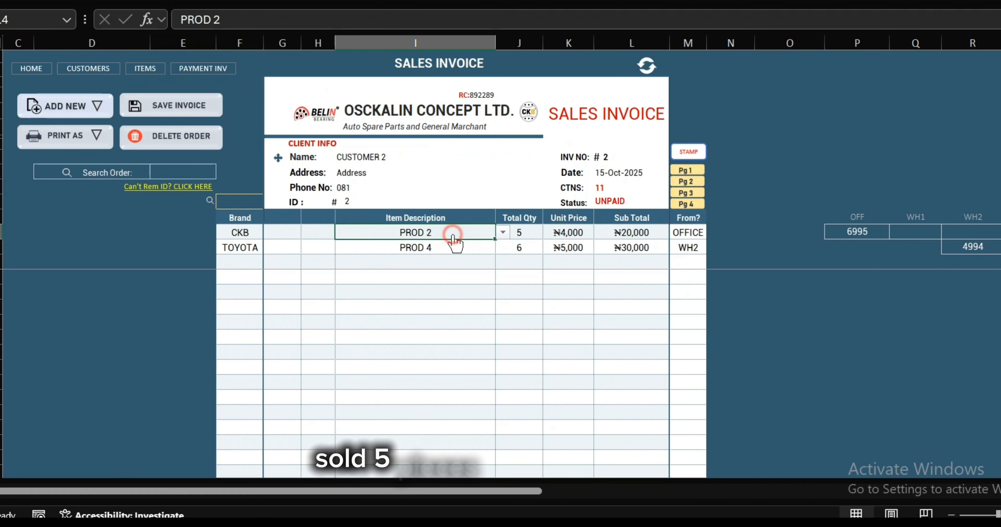
pyautogui.click(155, 70)
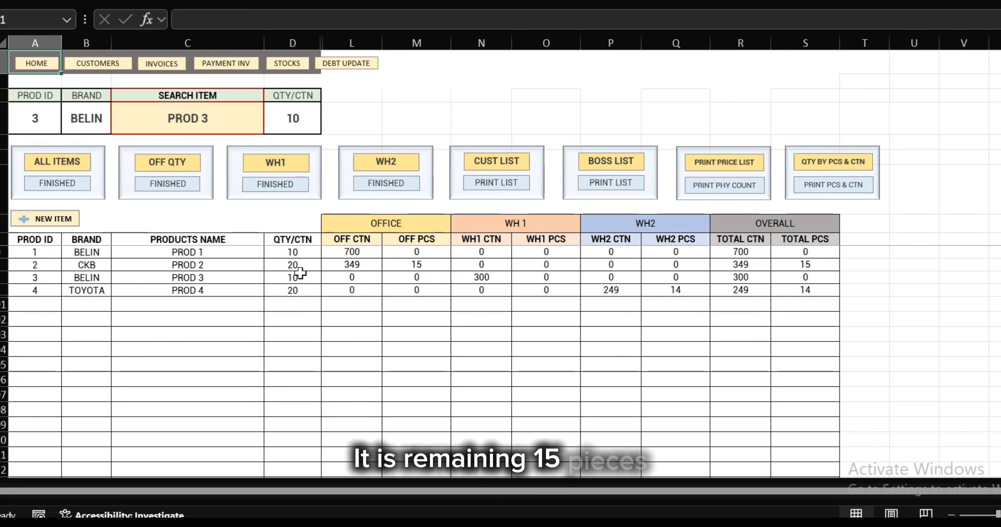
pyautogui.click(308, 261)
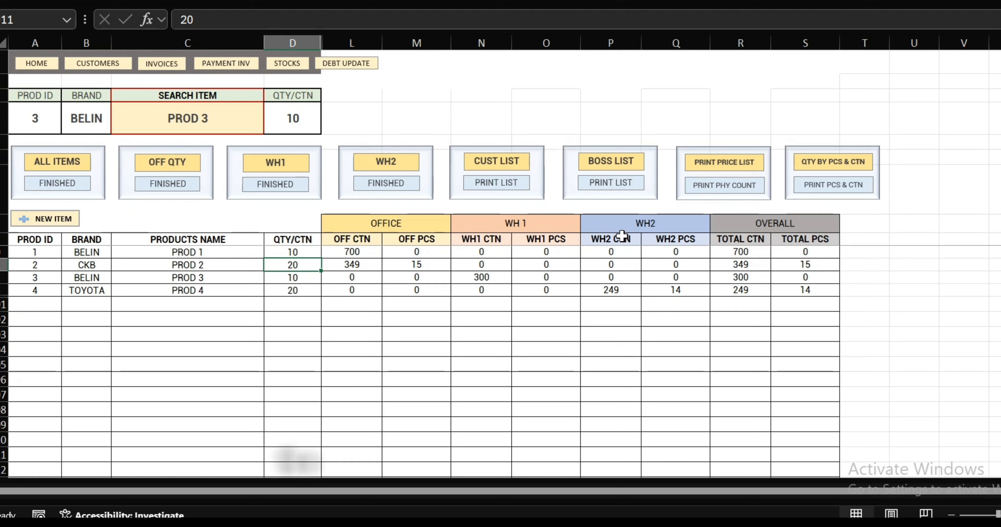
# Compare PROD 4's sold quantity on the sales invoice with its remaining WH2 cartons and pieces on the items page
pyautogui.click(164, 66)
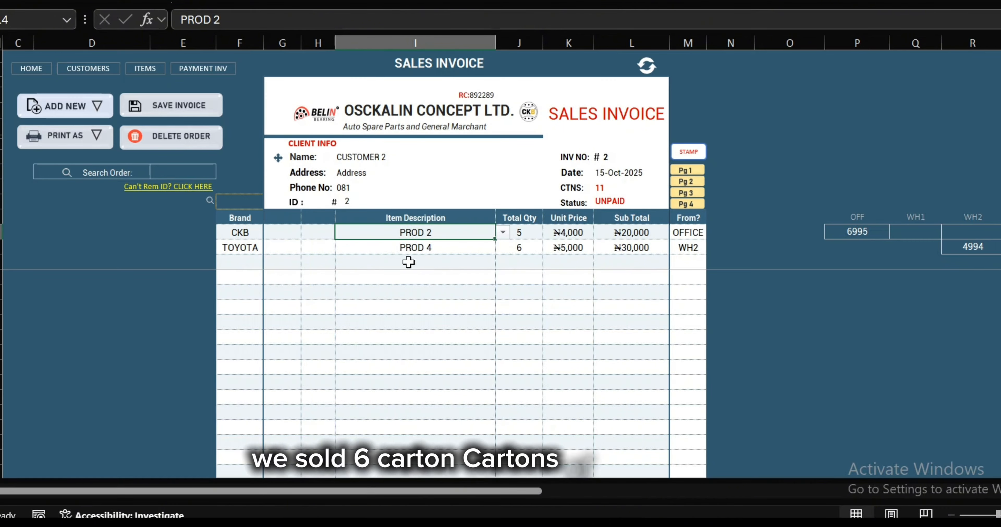
pyautogui.click(145, 68)
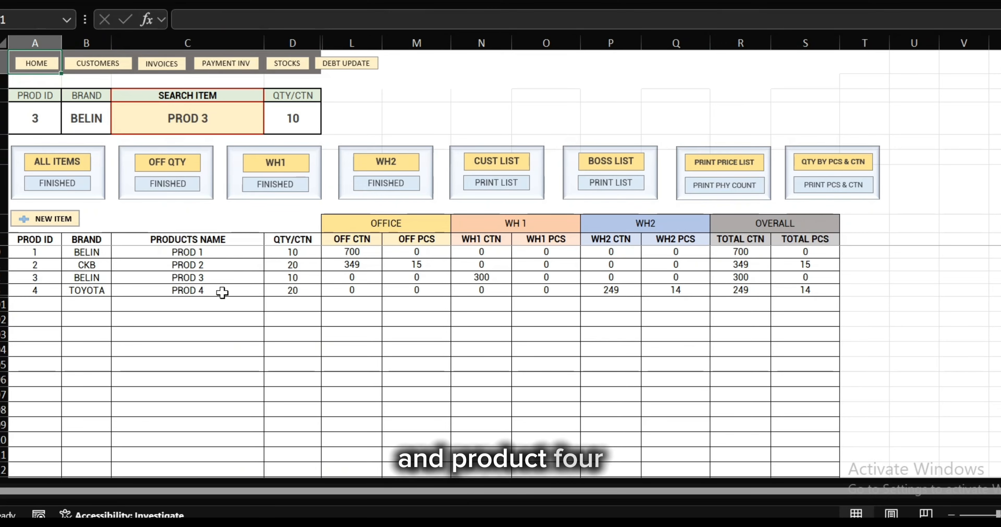
pyautogui.click(312, 290)
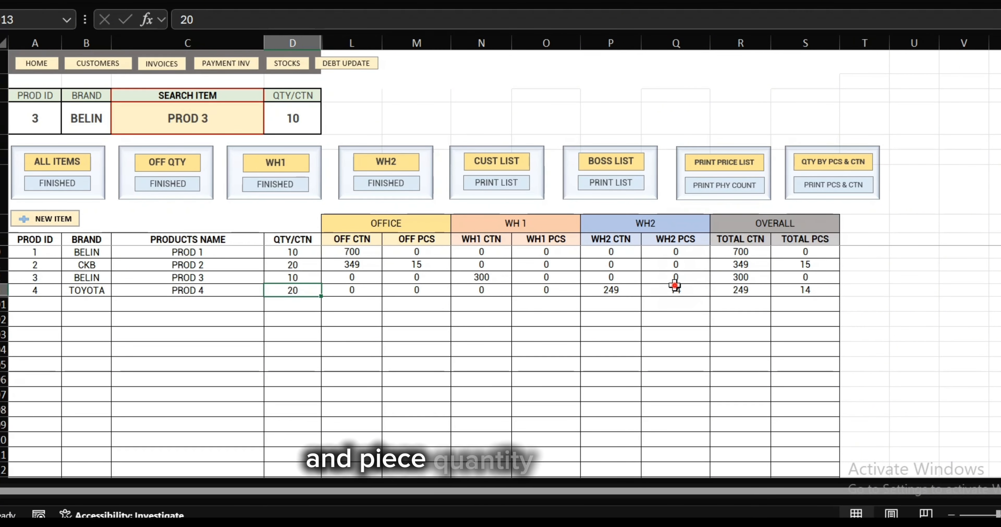
# Refresh the Top 10 Customers list on the home dashboard and return to the quantities on CUSTOMER 2's sales invoice
pyautogui.click(27, 66)
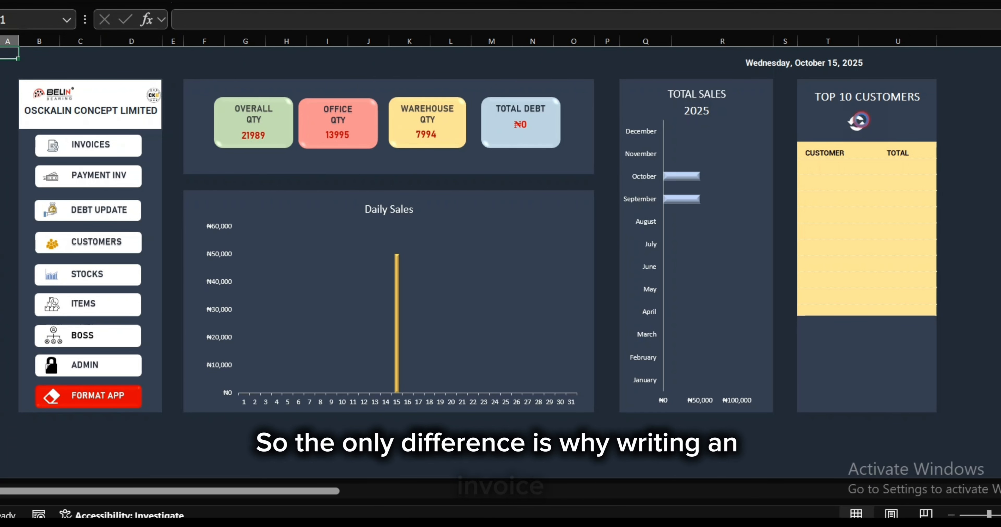
pyautogui.click(857, 123)
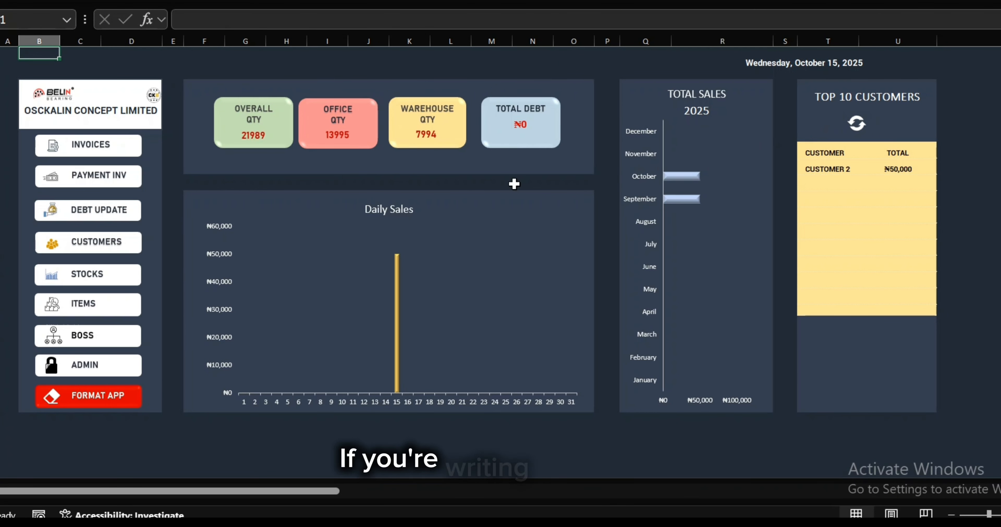
pyautogui.click(82, 149)
pyautogui.click(525, 233)
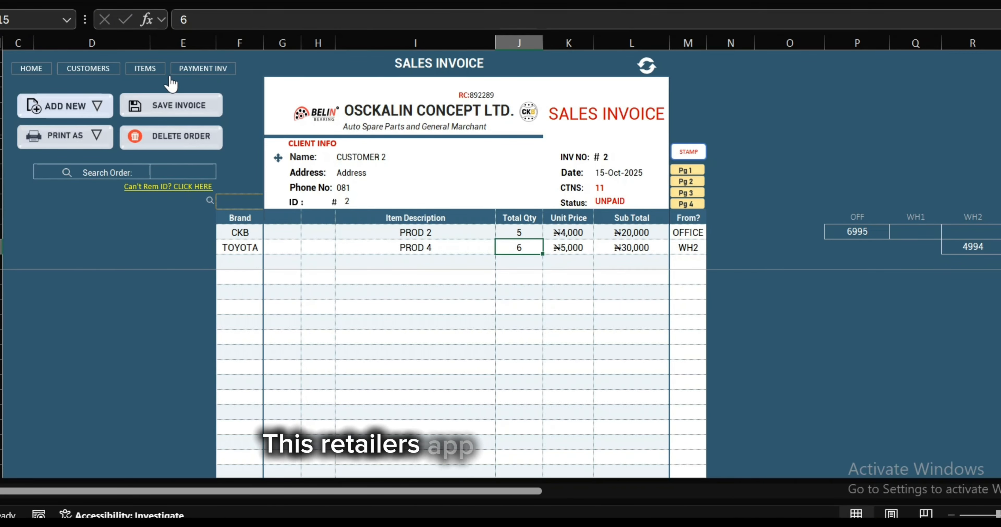
# View the payment receipt page, return to the sales invoice and open the list of saved orders with their IDs
pyautogui.click(205, 68)
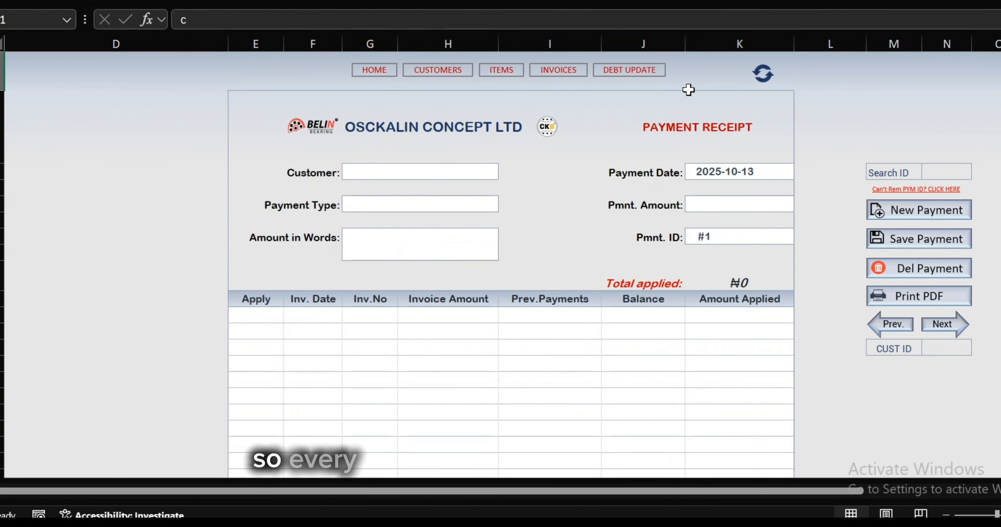
pyautogui.click(567, 70)
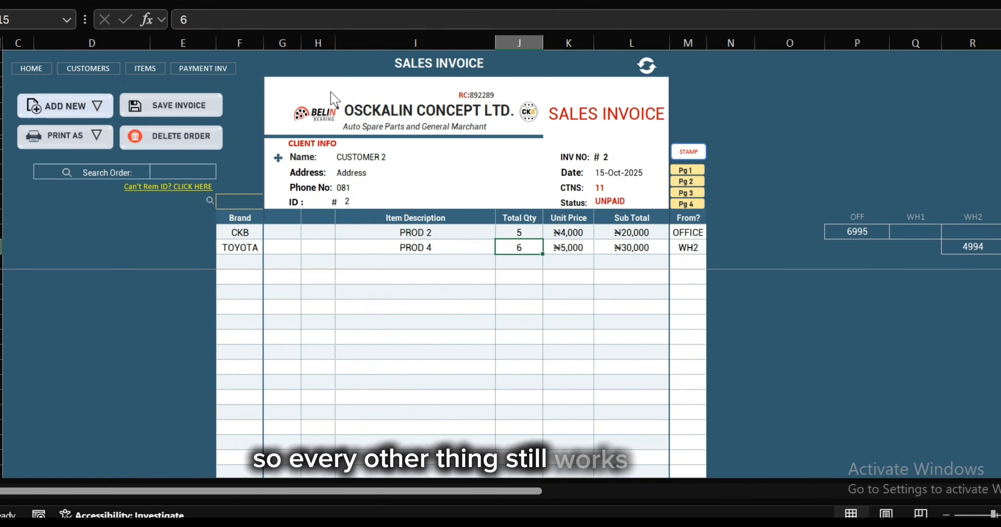
pyautogui.click(170, 189)
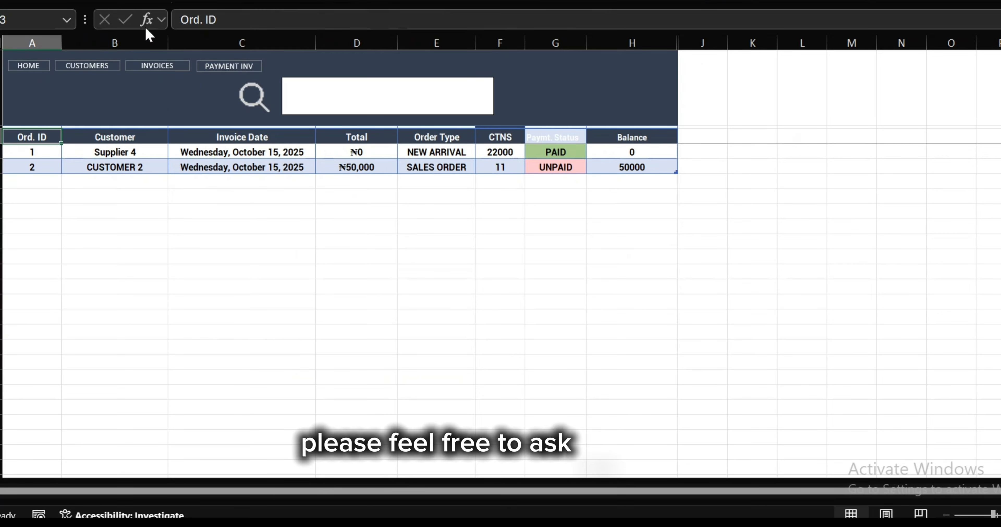
# Open the invoice page and copy Supplier 2's pre-arrival invoice to a new arrival invoice
pyautogui.click(165, 72)
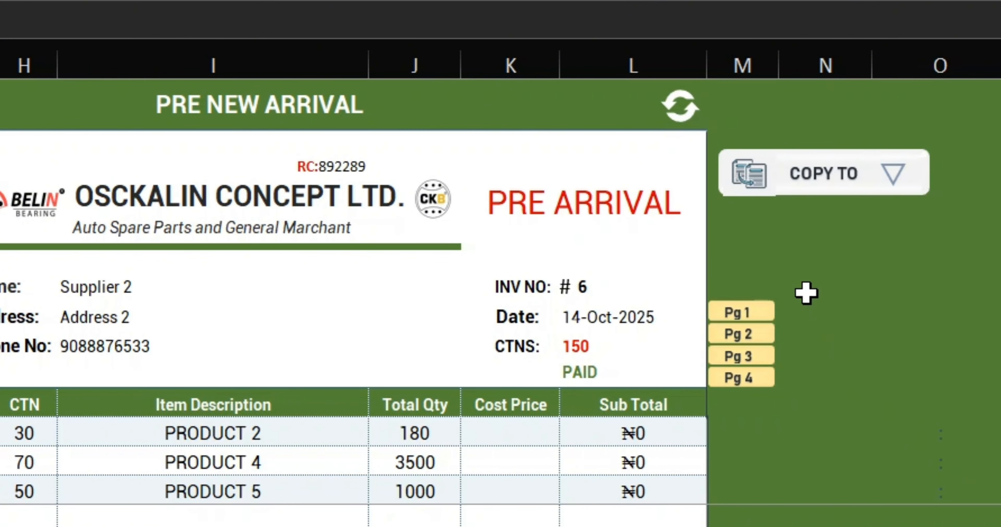
pyautogui.click(902, 189)
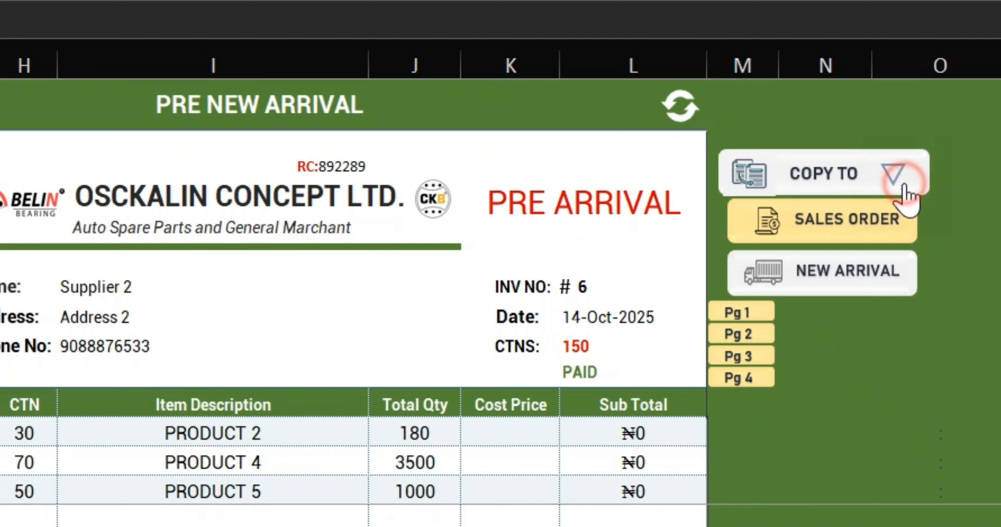
pyautogui.click(869, 272)
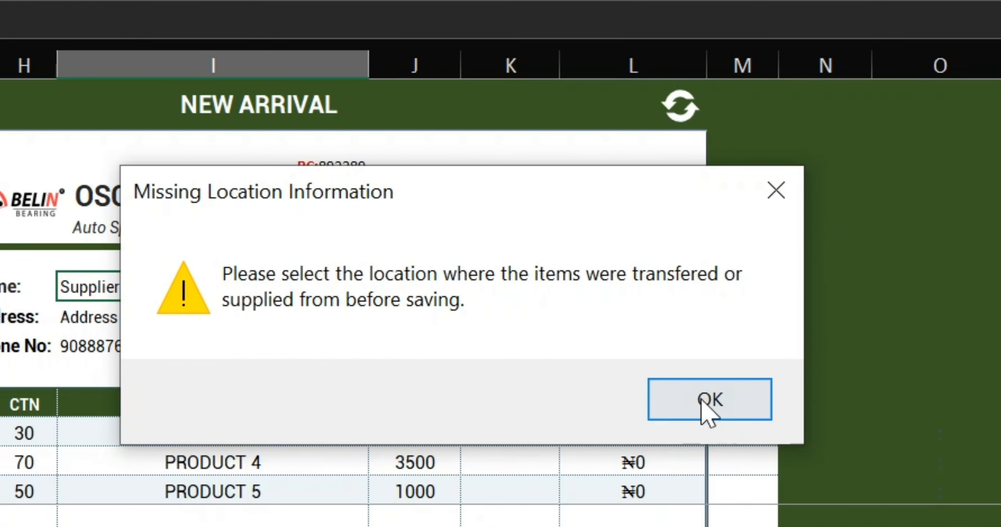
pyautogui.click(711, 412)
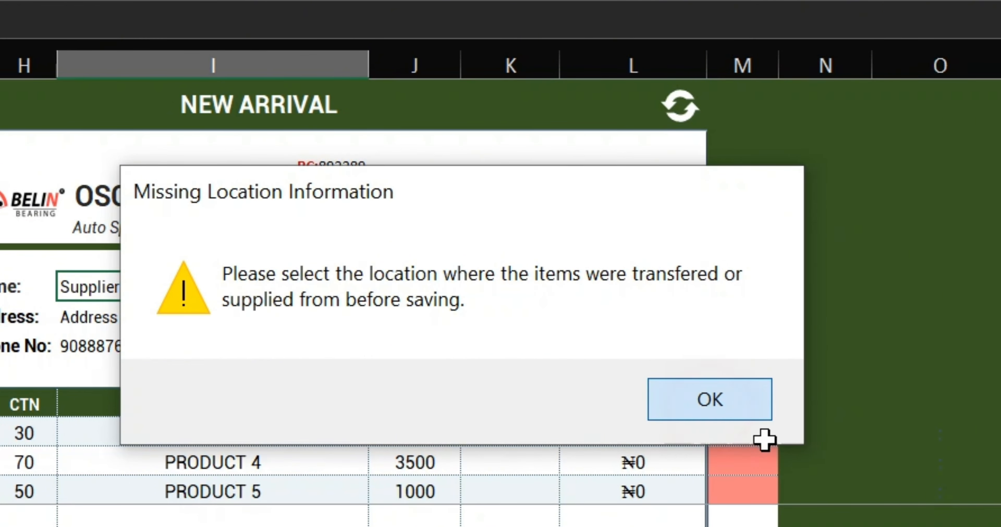
# Set WH1 as the destination for PRODUCT 2, PRODUCT 4 and PRODUCT 5 on the new arrival invoice
pyautogui.click(762, 430)
pyautogui.click(791, 433)
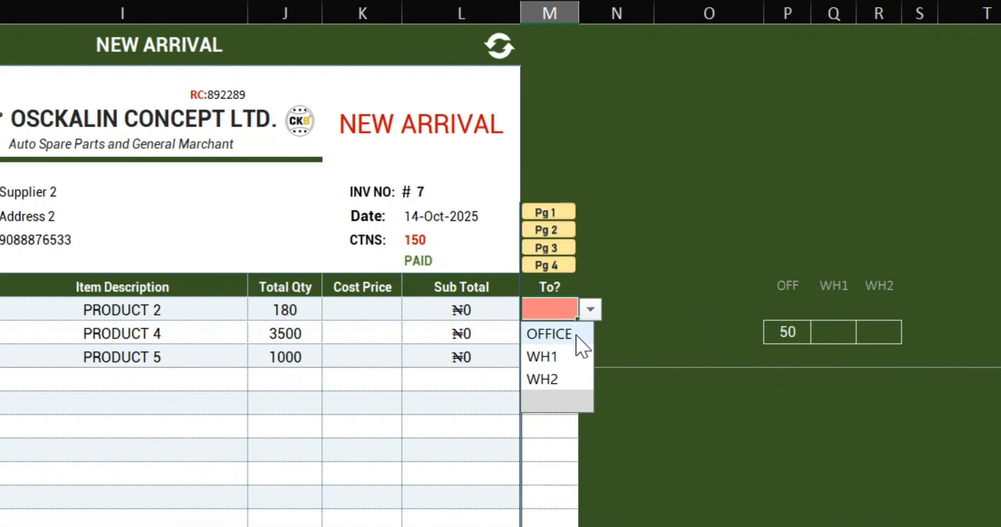
pyautogui.click(570, 357)
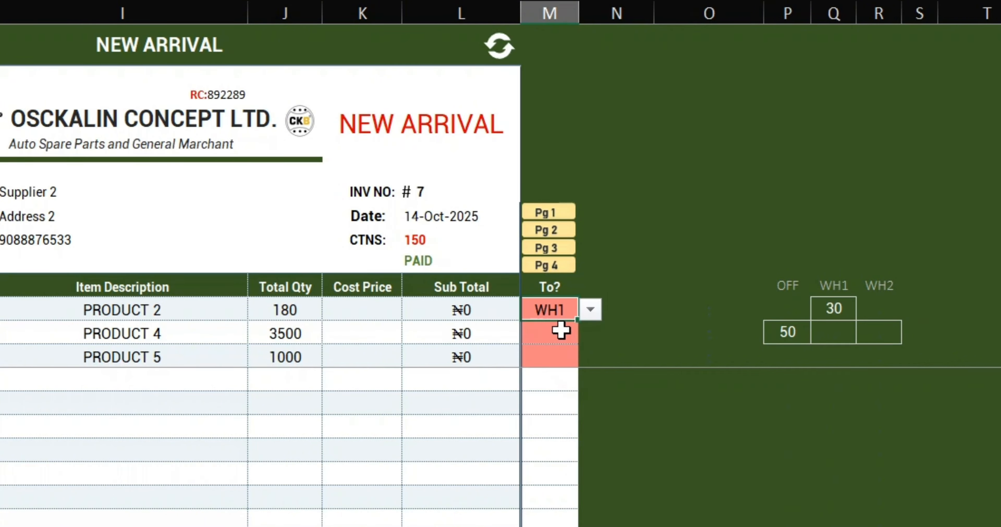
pyautogui.click(561, 330)
pyautogui.click(583, 338)
pyautogui.click(563, 380)
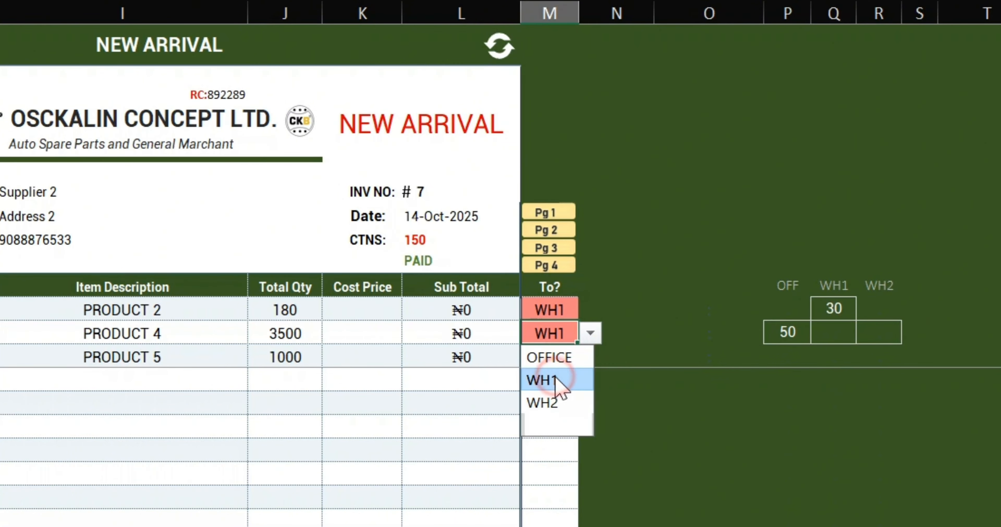
pyautogui.click(562, 359)
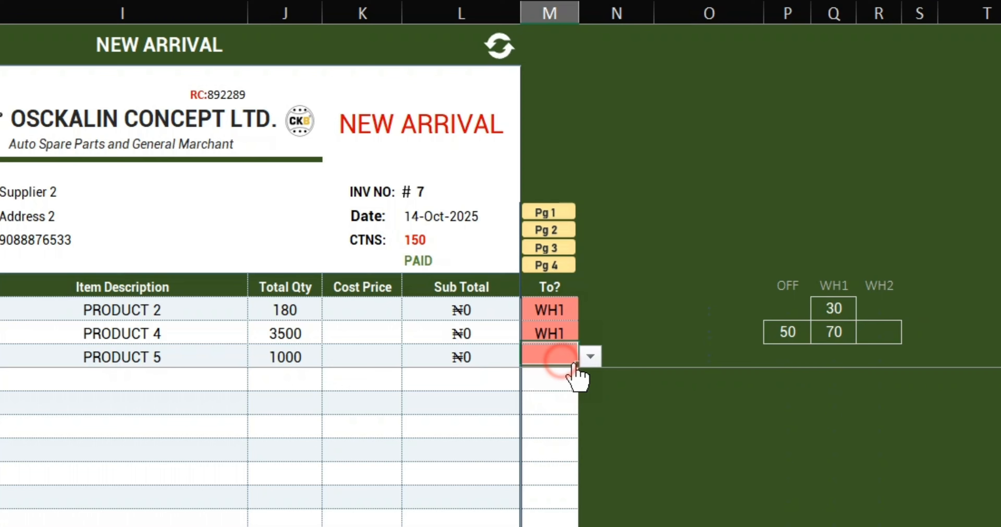
pyautogui.click(591, 358)
pyautogui.click(561, 405)
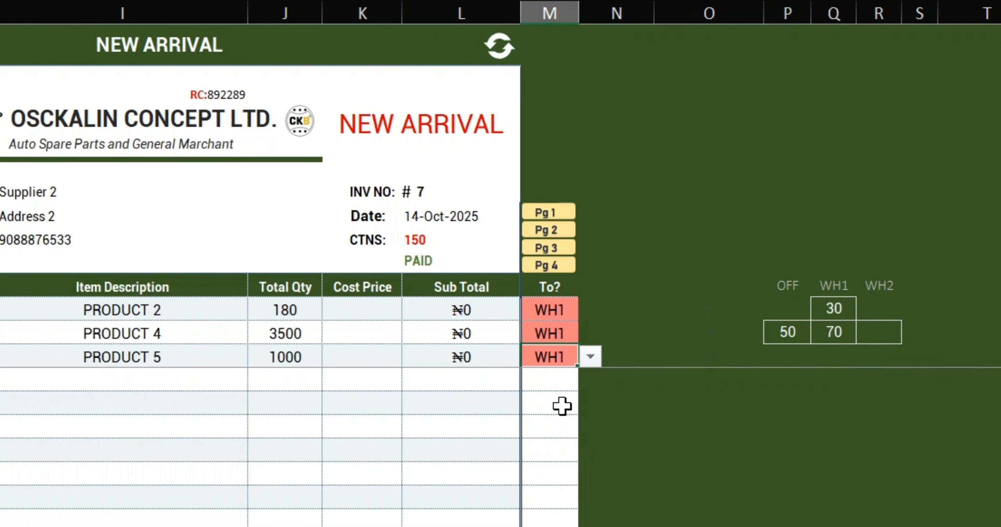
# Go from the saved orders list to the sales invoice page and select CUSTOMER 1 as the client of a new invoice
pyautogui.click(251, 128)
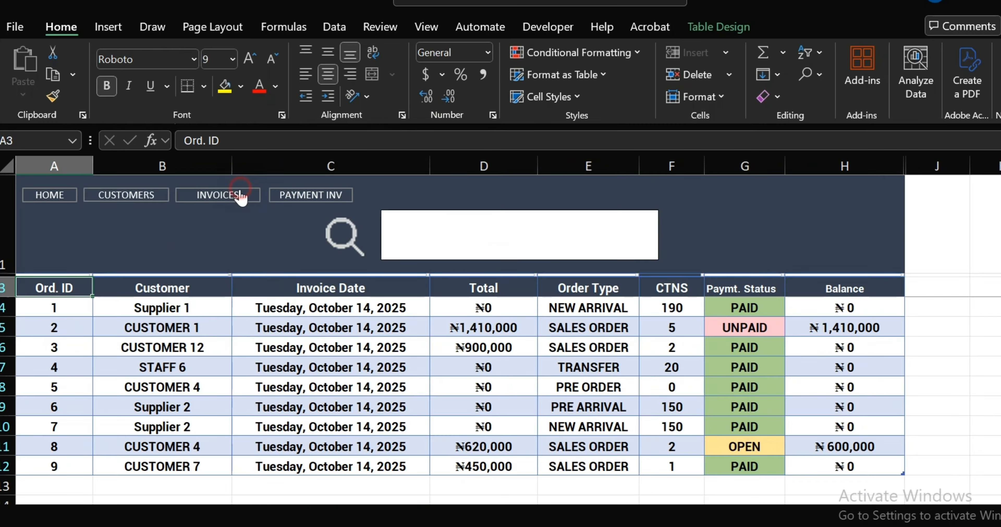
pyautogui.click(232, 194)
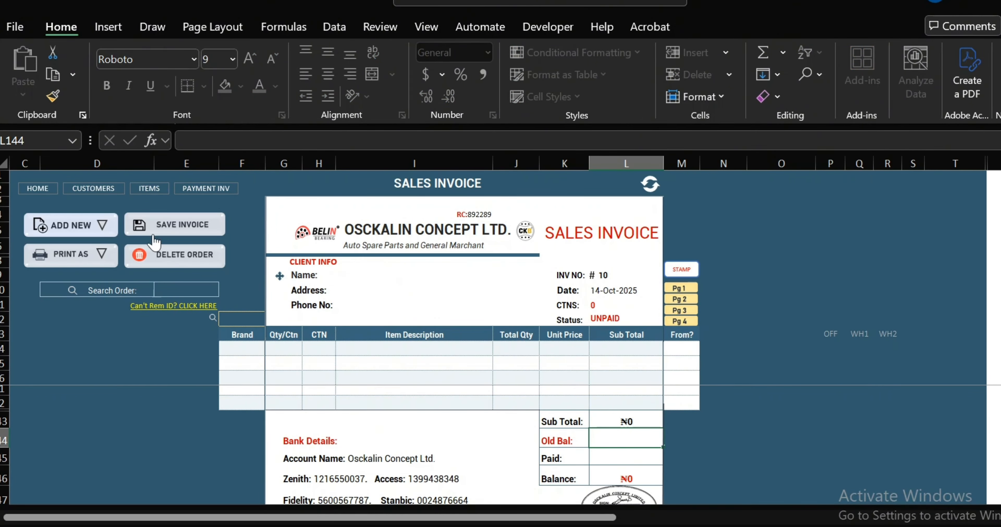
pyautogui.click(105, 225)
pyautogui.click(490, 276)
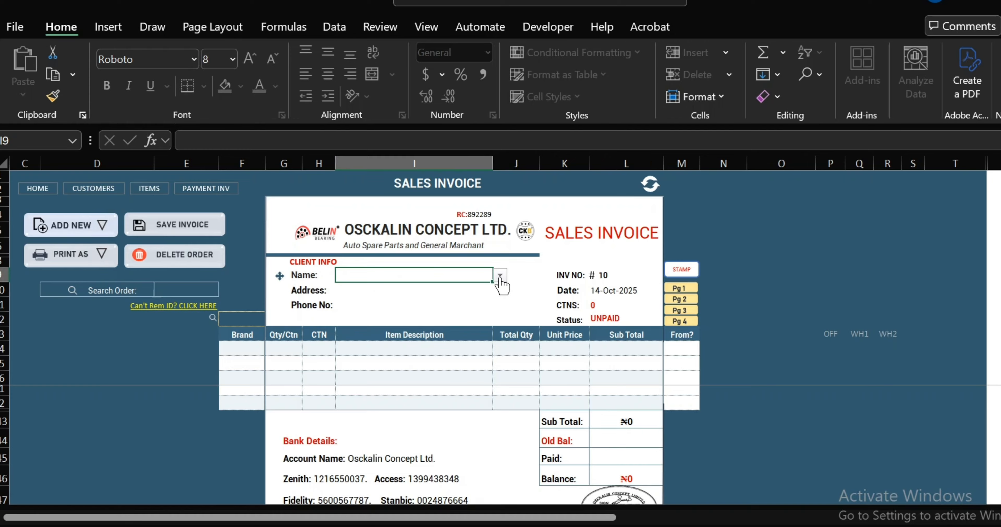
pyautogui.click(500, 275)
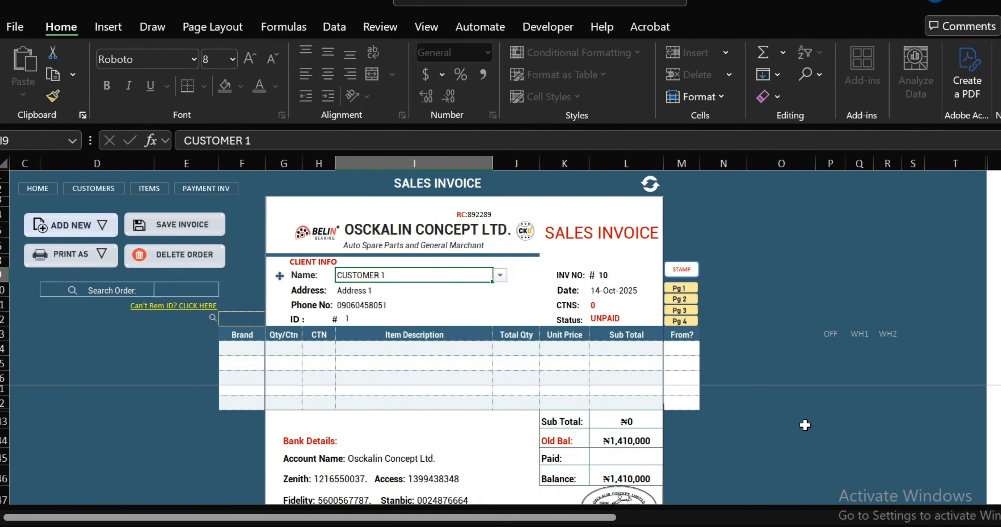